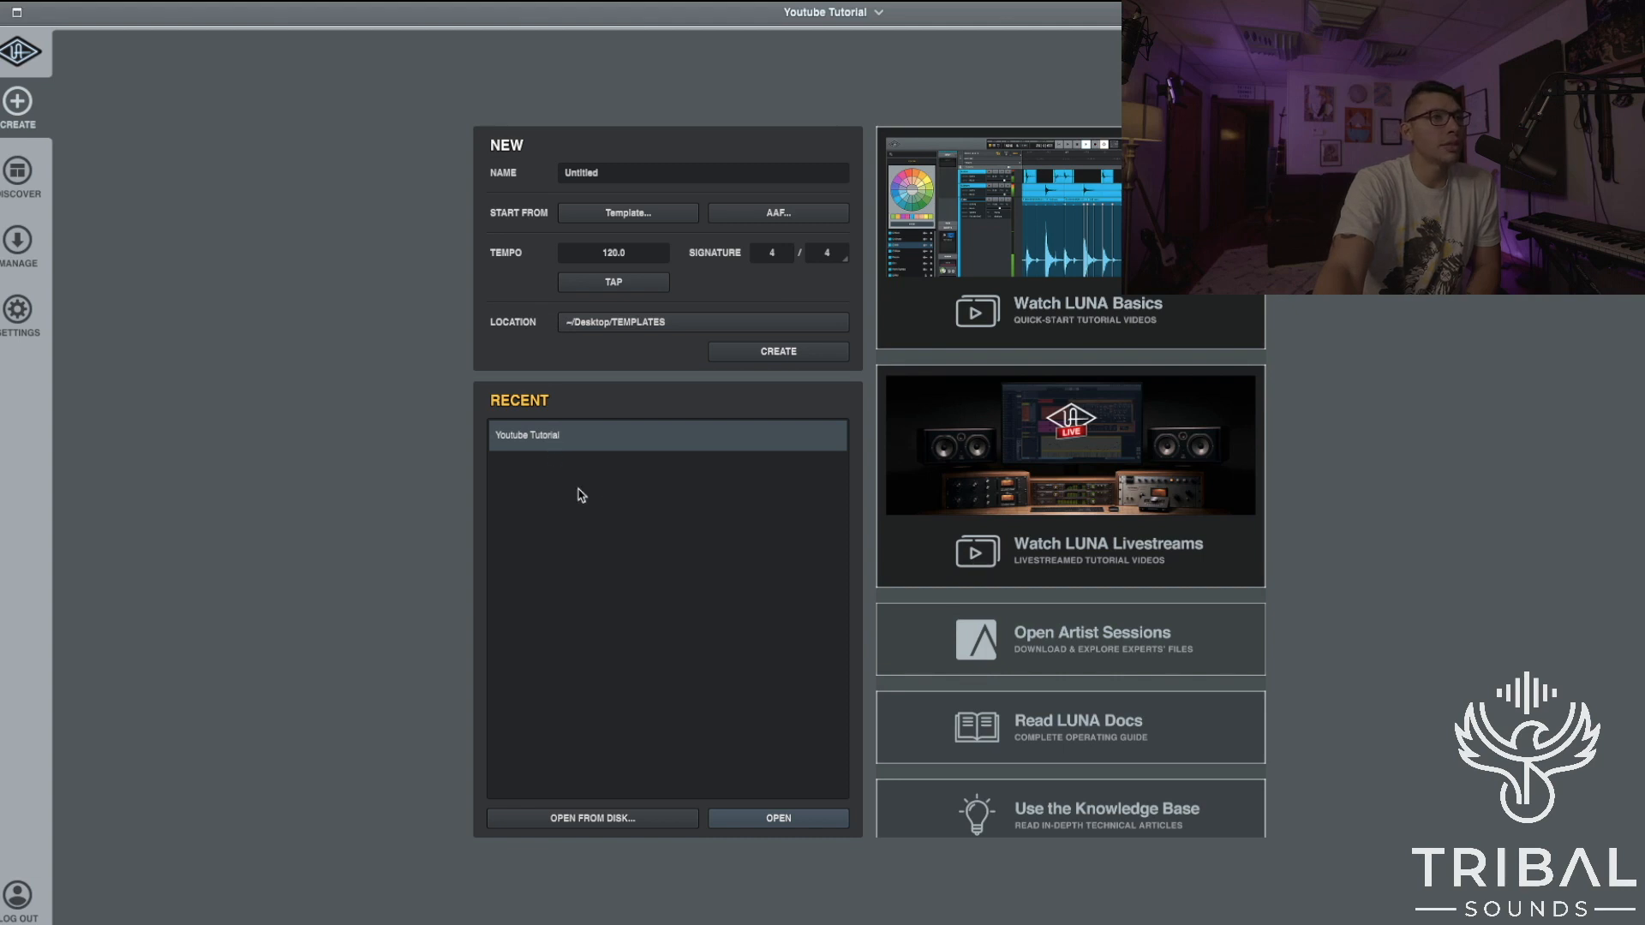
Open the recent Youtube Tutorial session and create 17 stereo bus tracks.
double_click(568, 441)
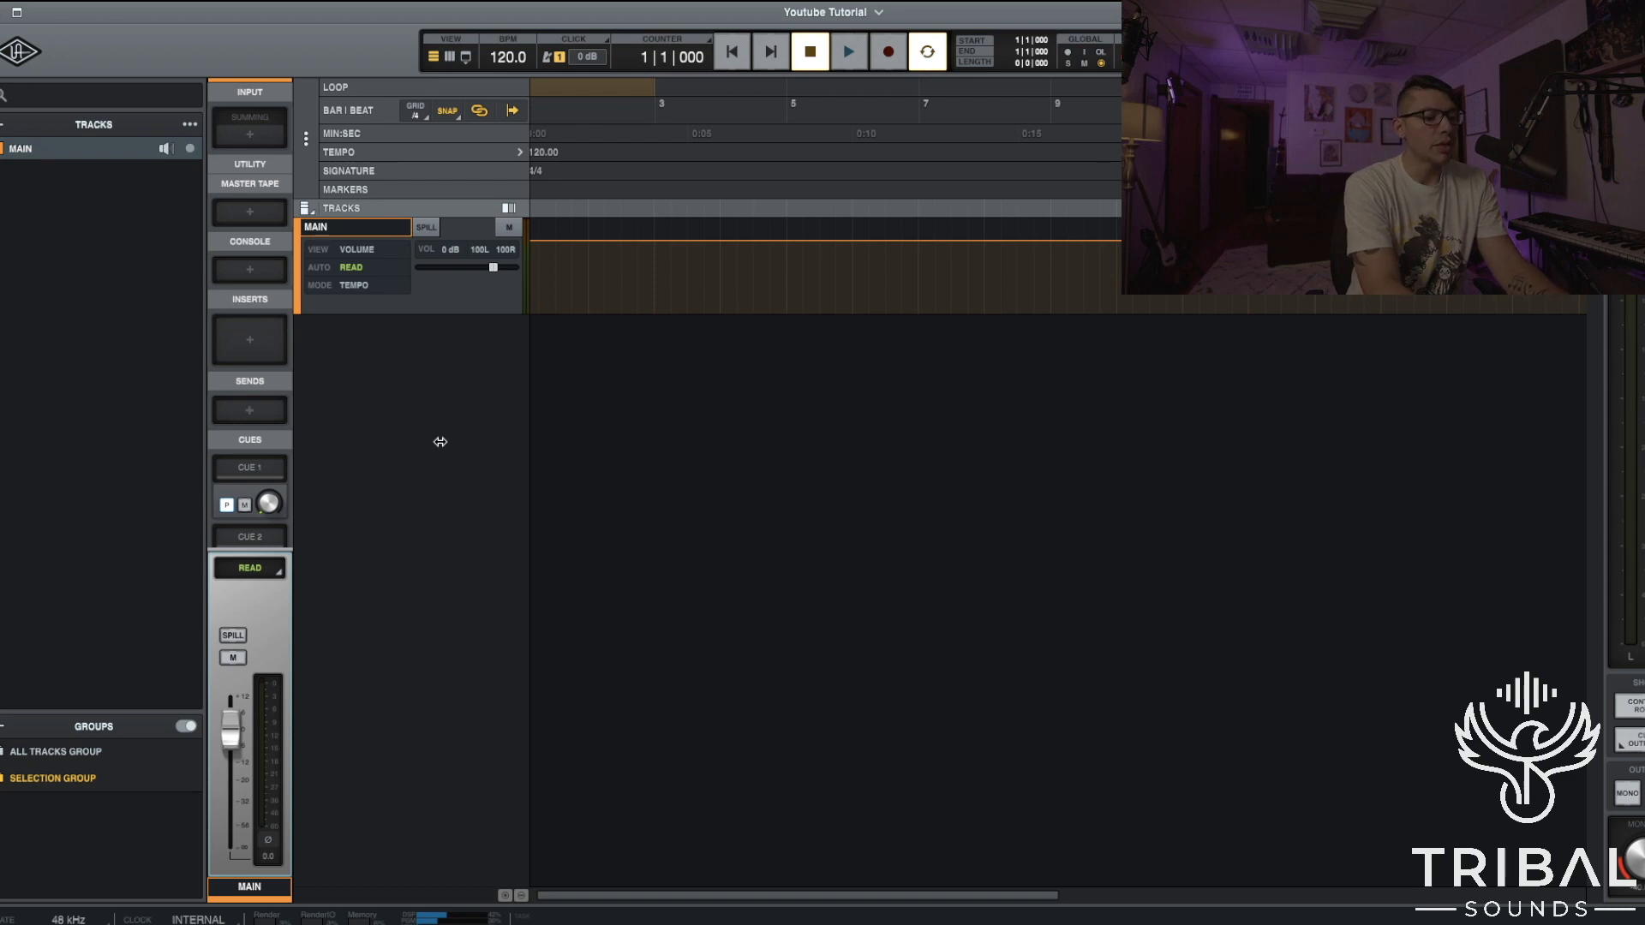
key("super+shift+n")
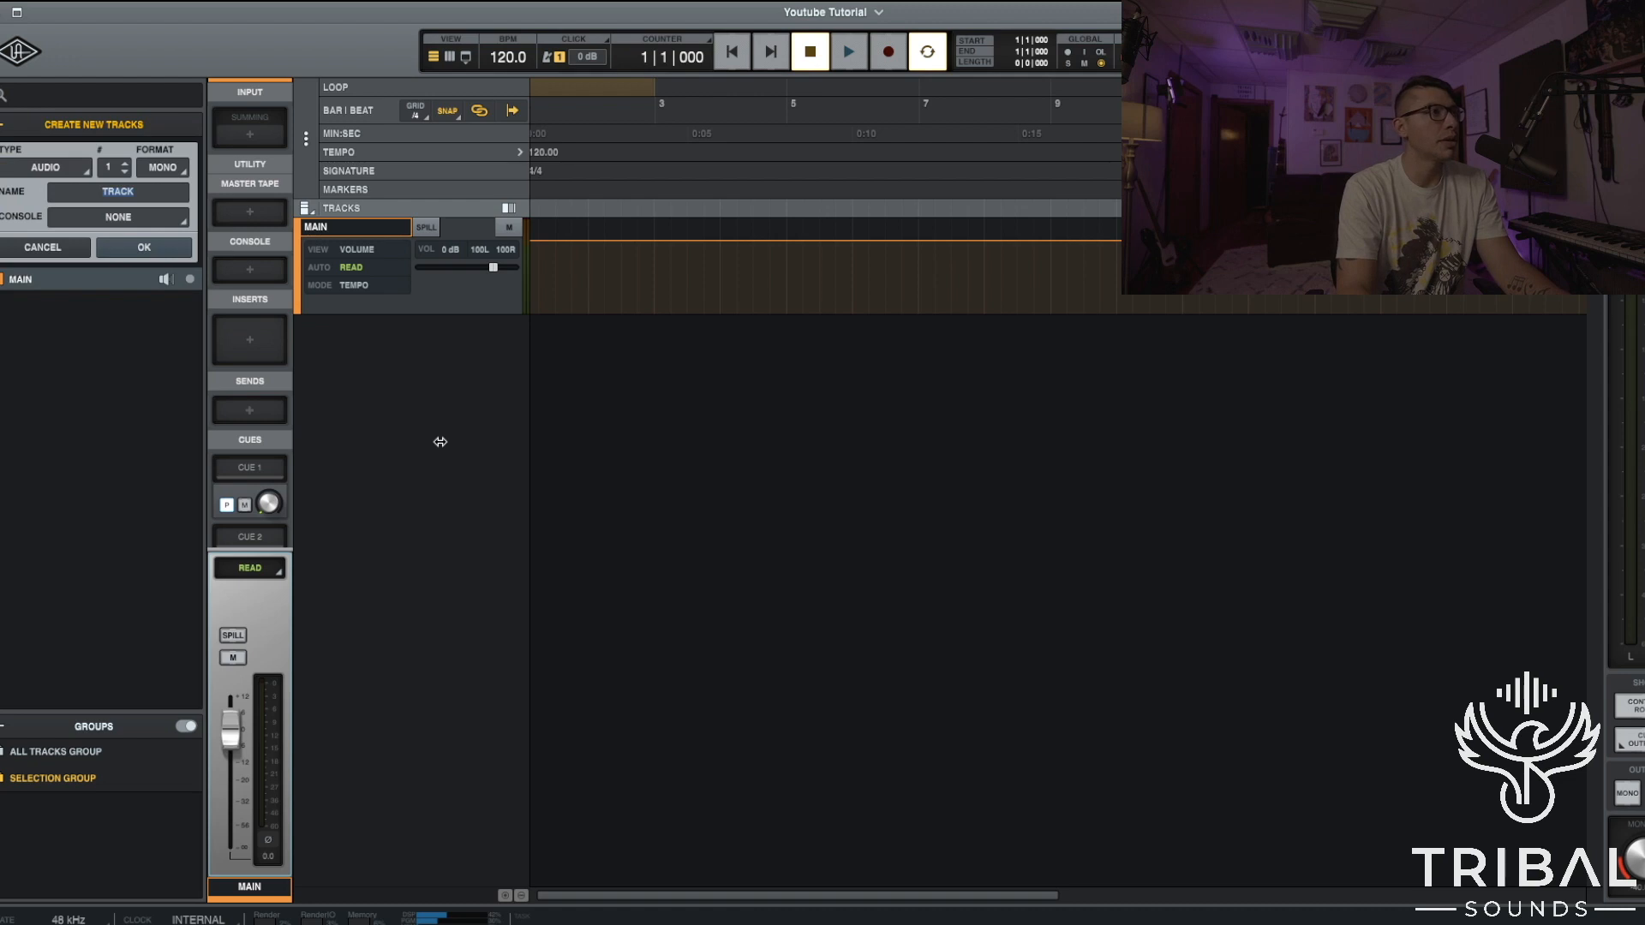
key("super+Down")
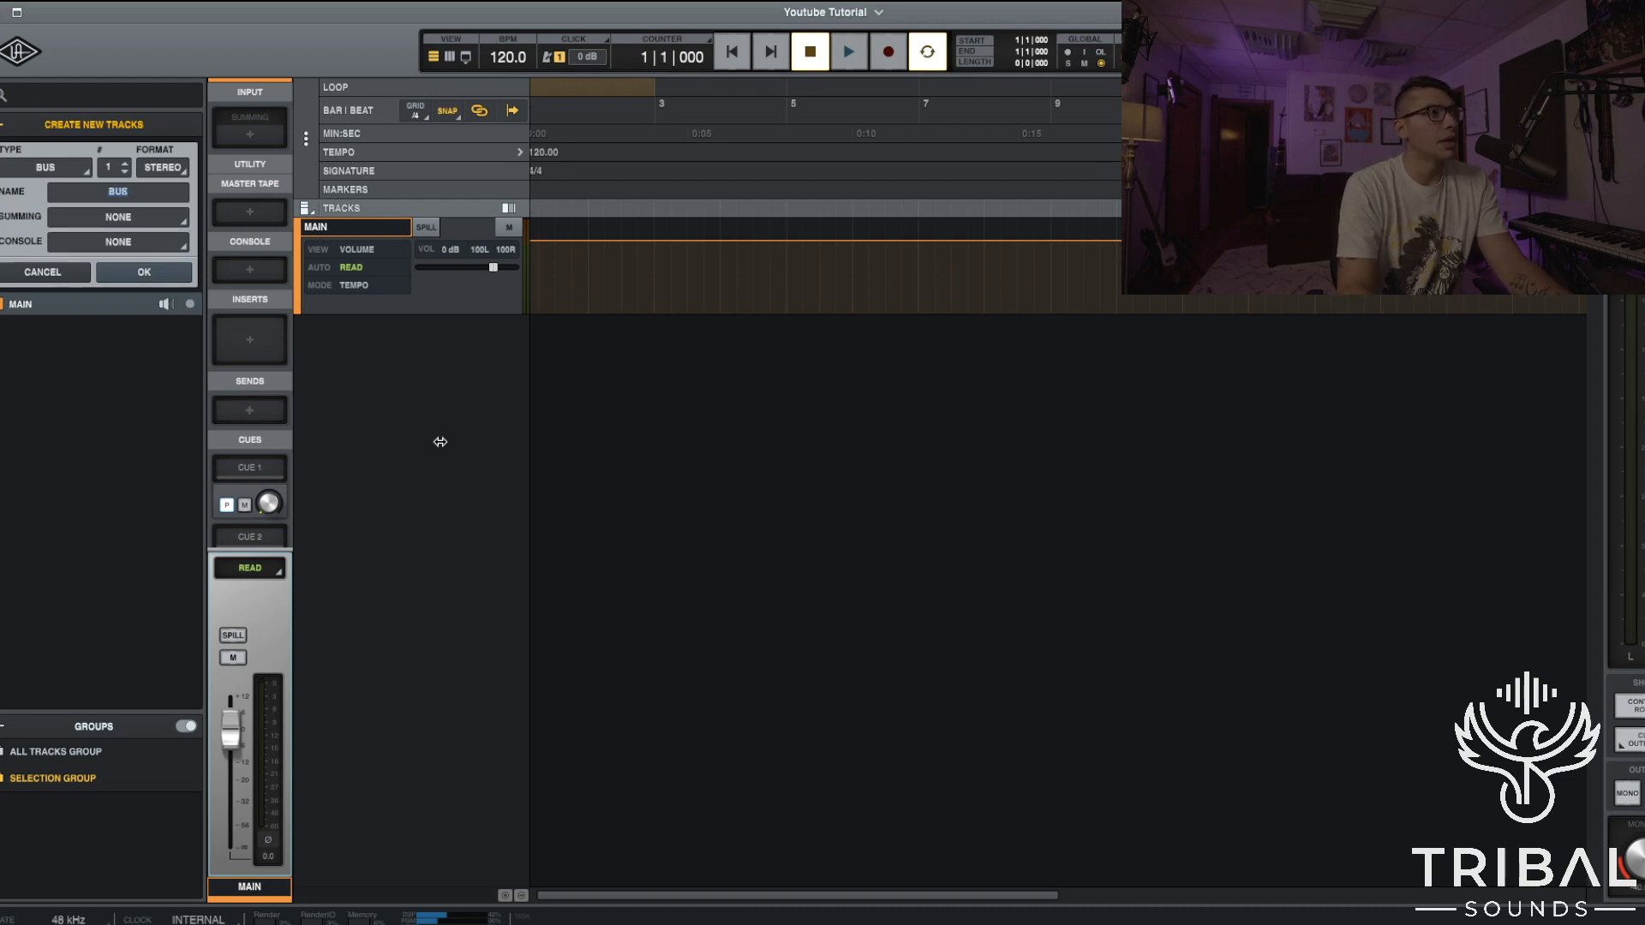
key("Return")
type("17")
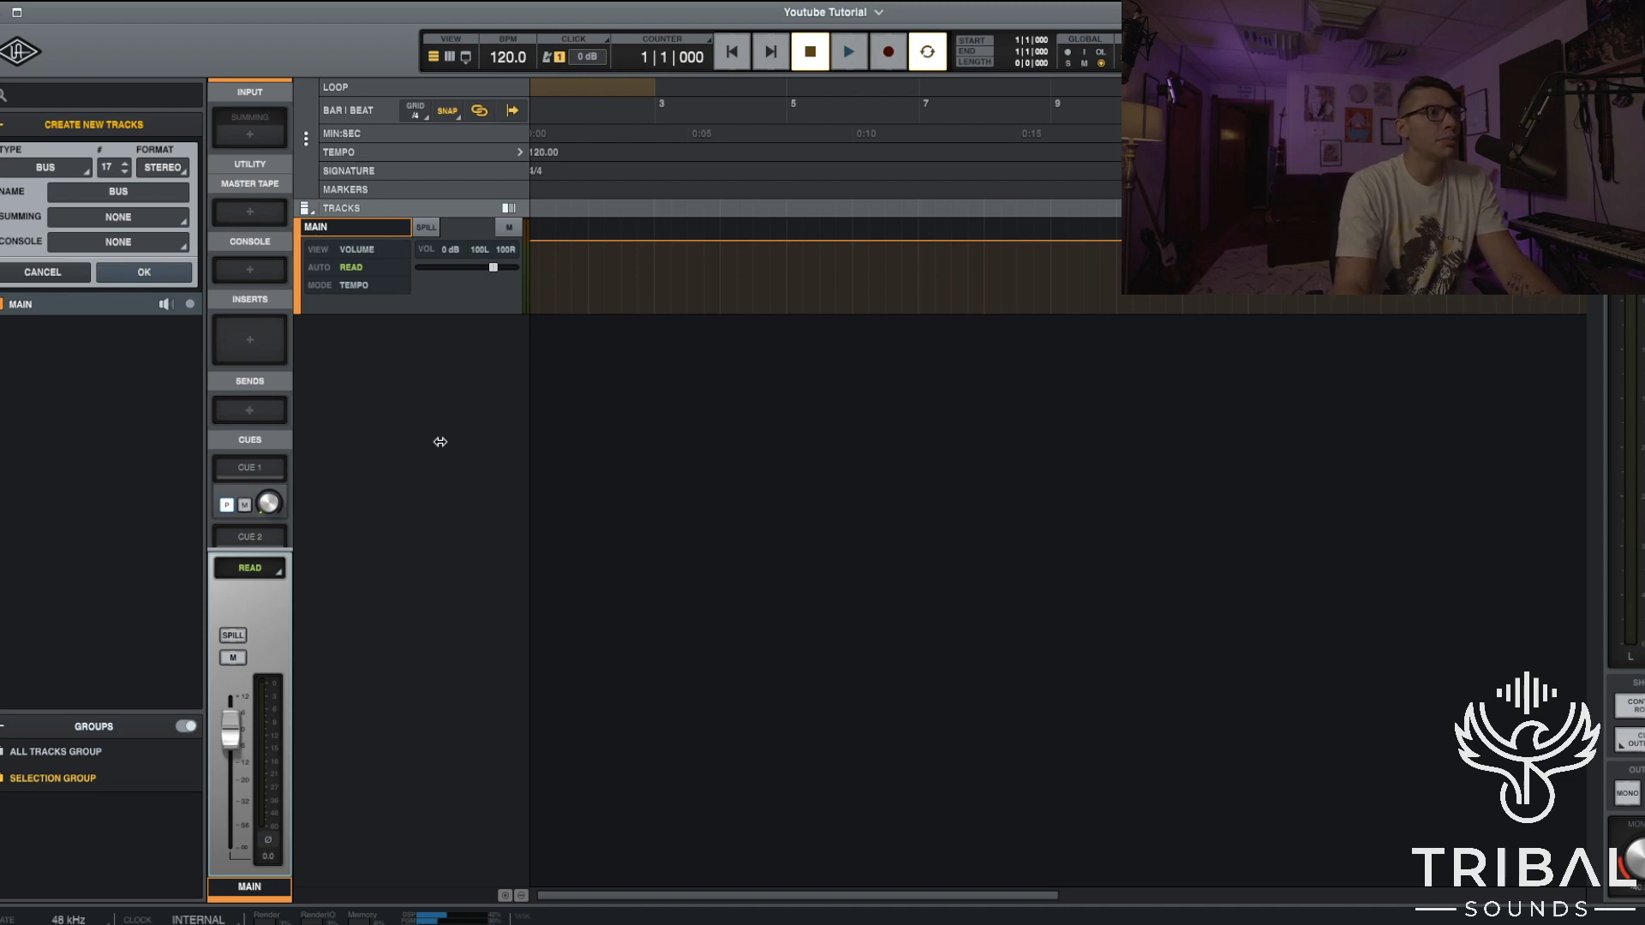
key("Return")
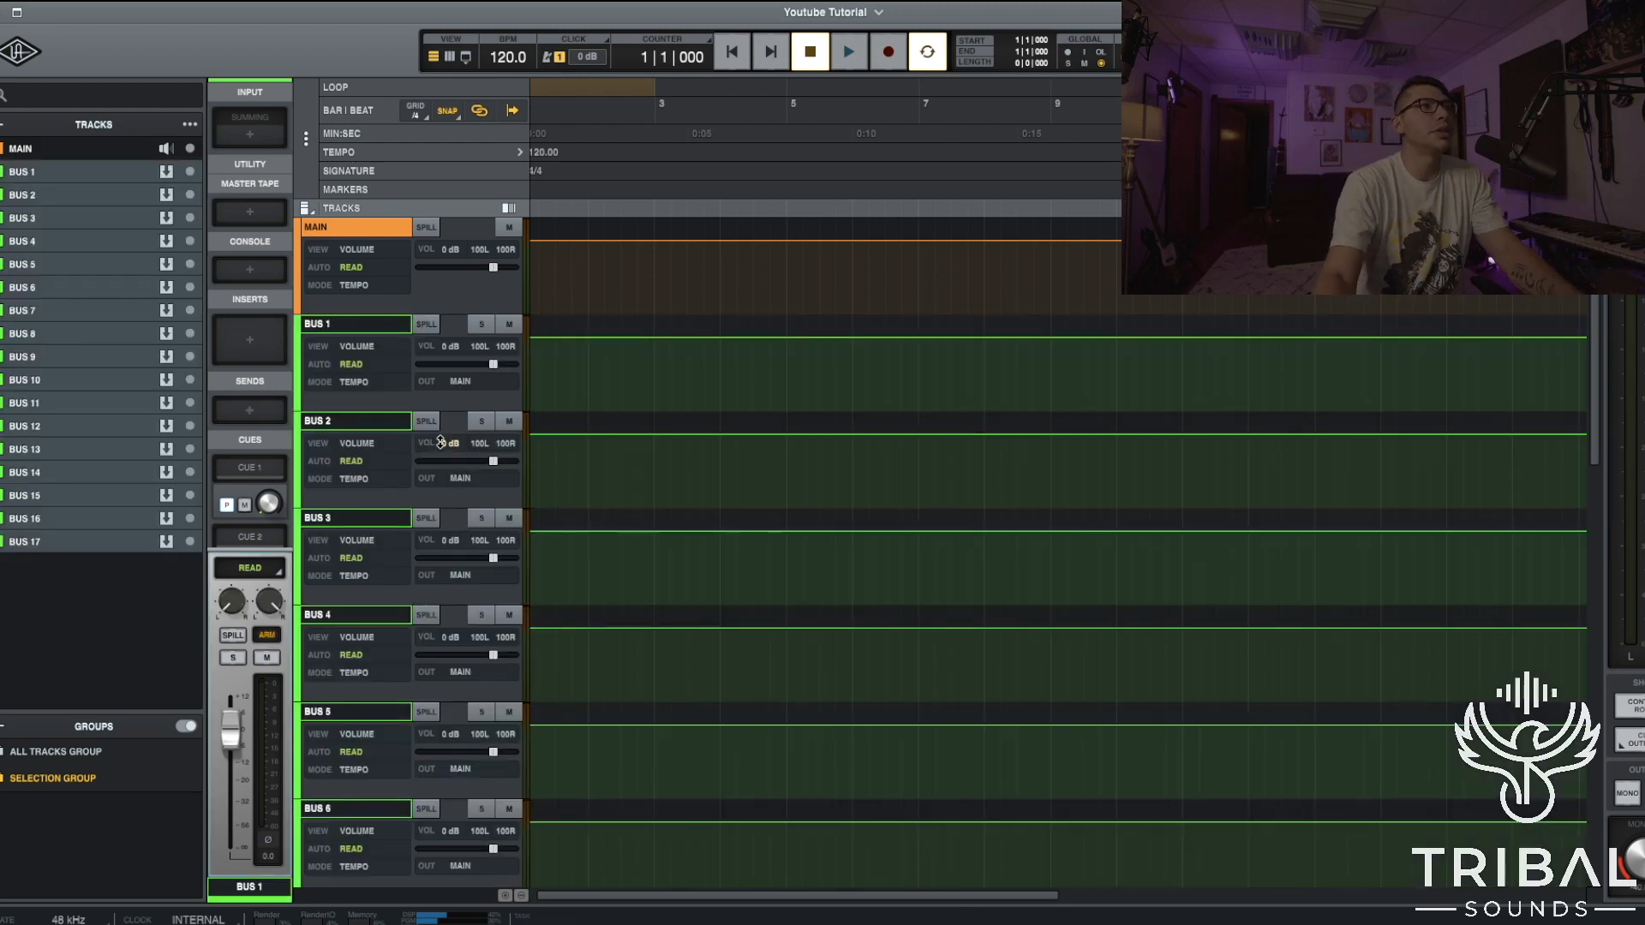
Rename Bus 1 as MSTR VOX and Bus 2 as MSTR MUSIC.
double_click(339, 330)
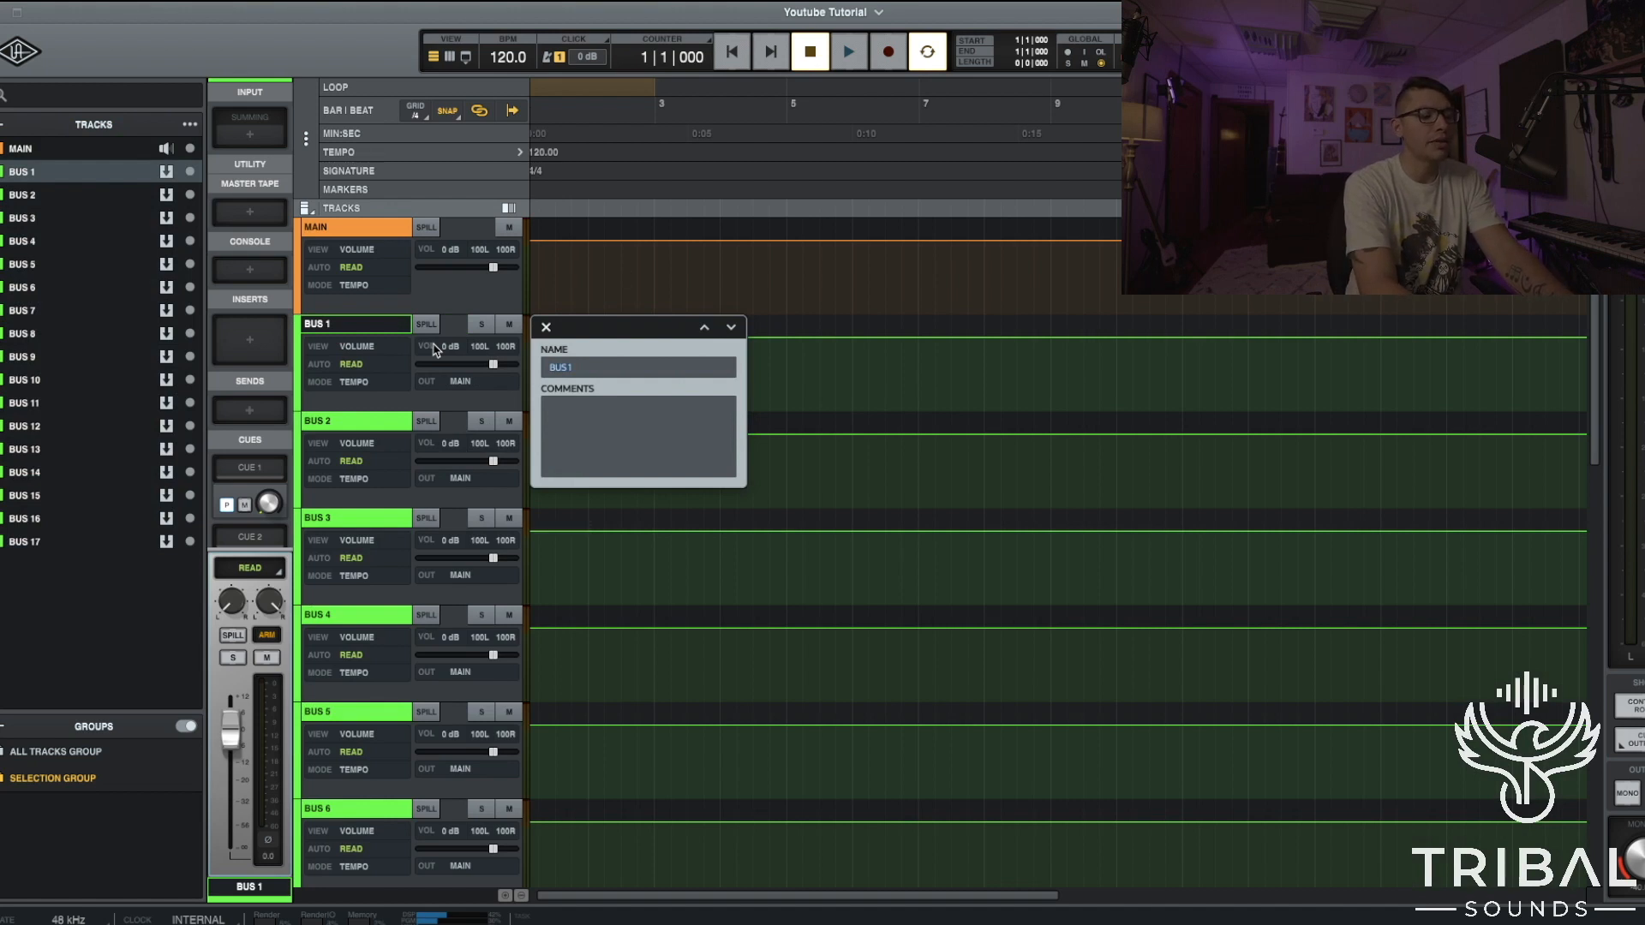
type("MSTR VOX")
key("Tab")
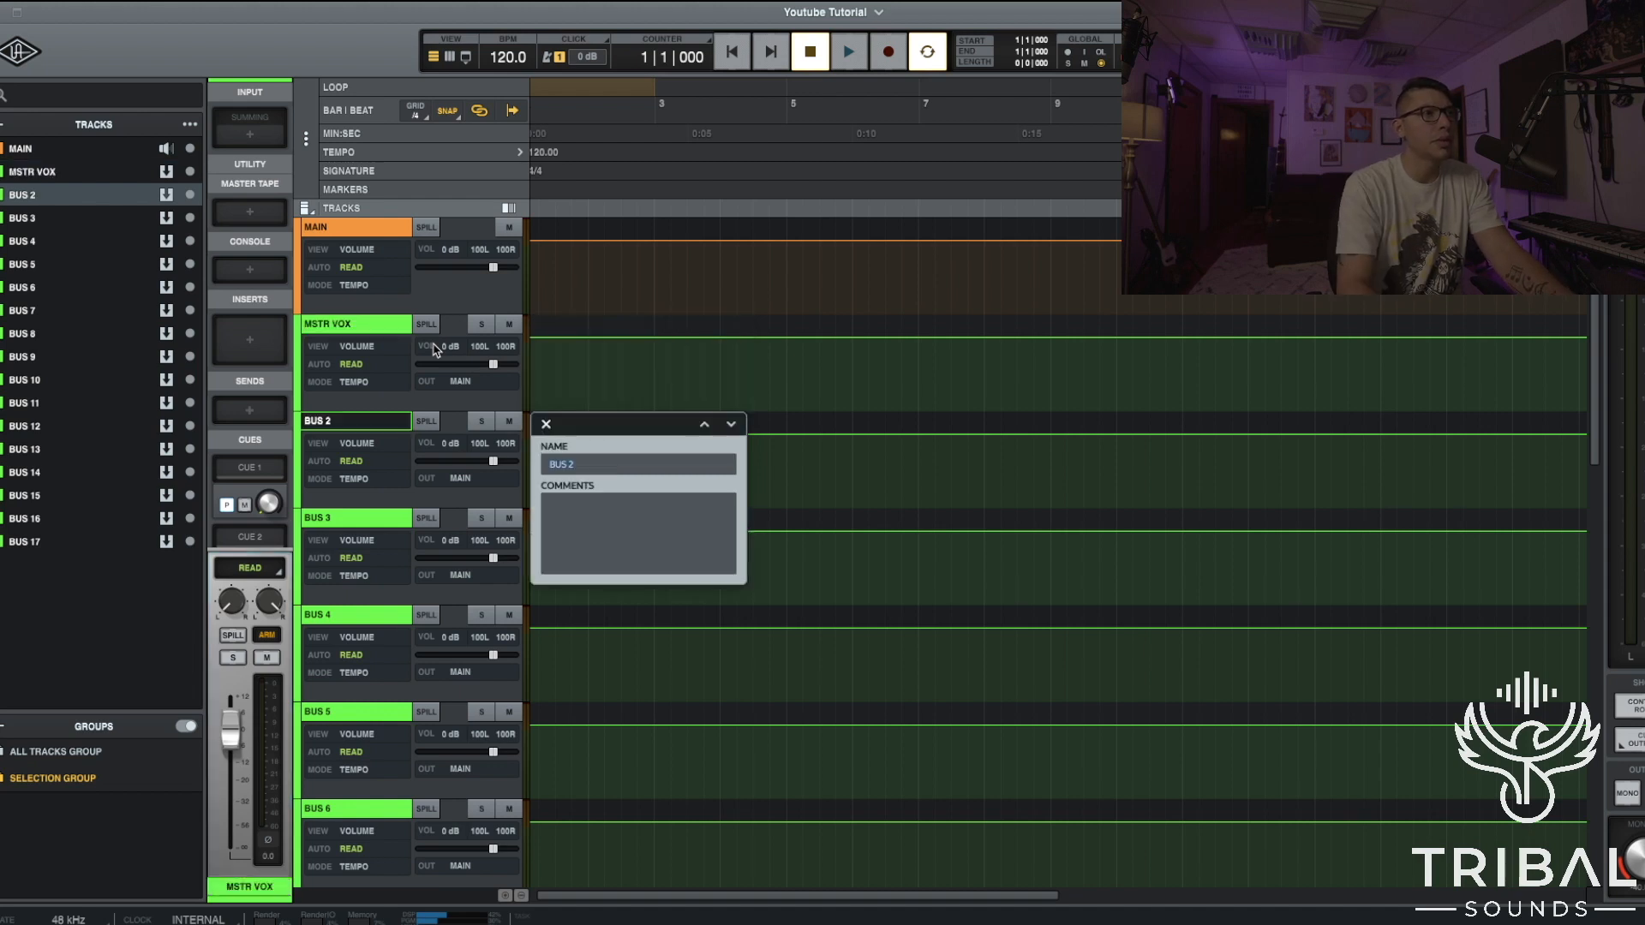
type("MSTR")
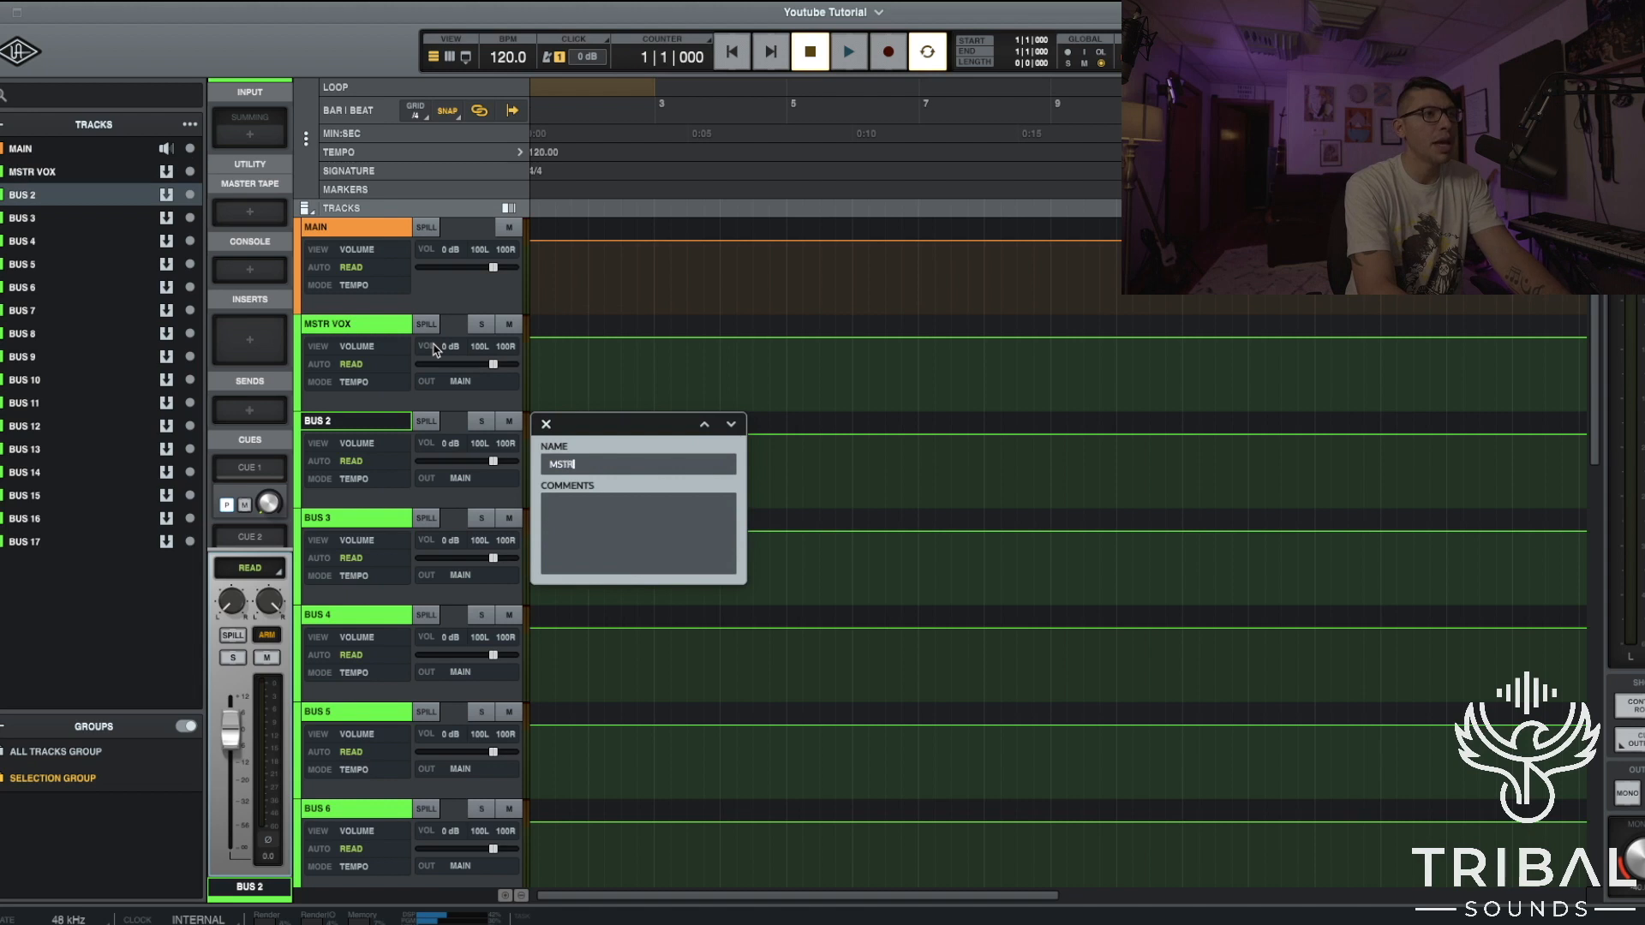
type(" MUSIC")
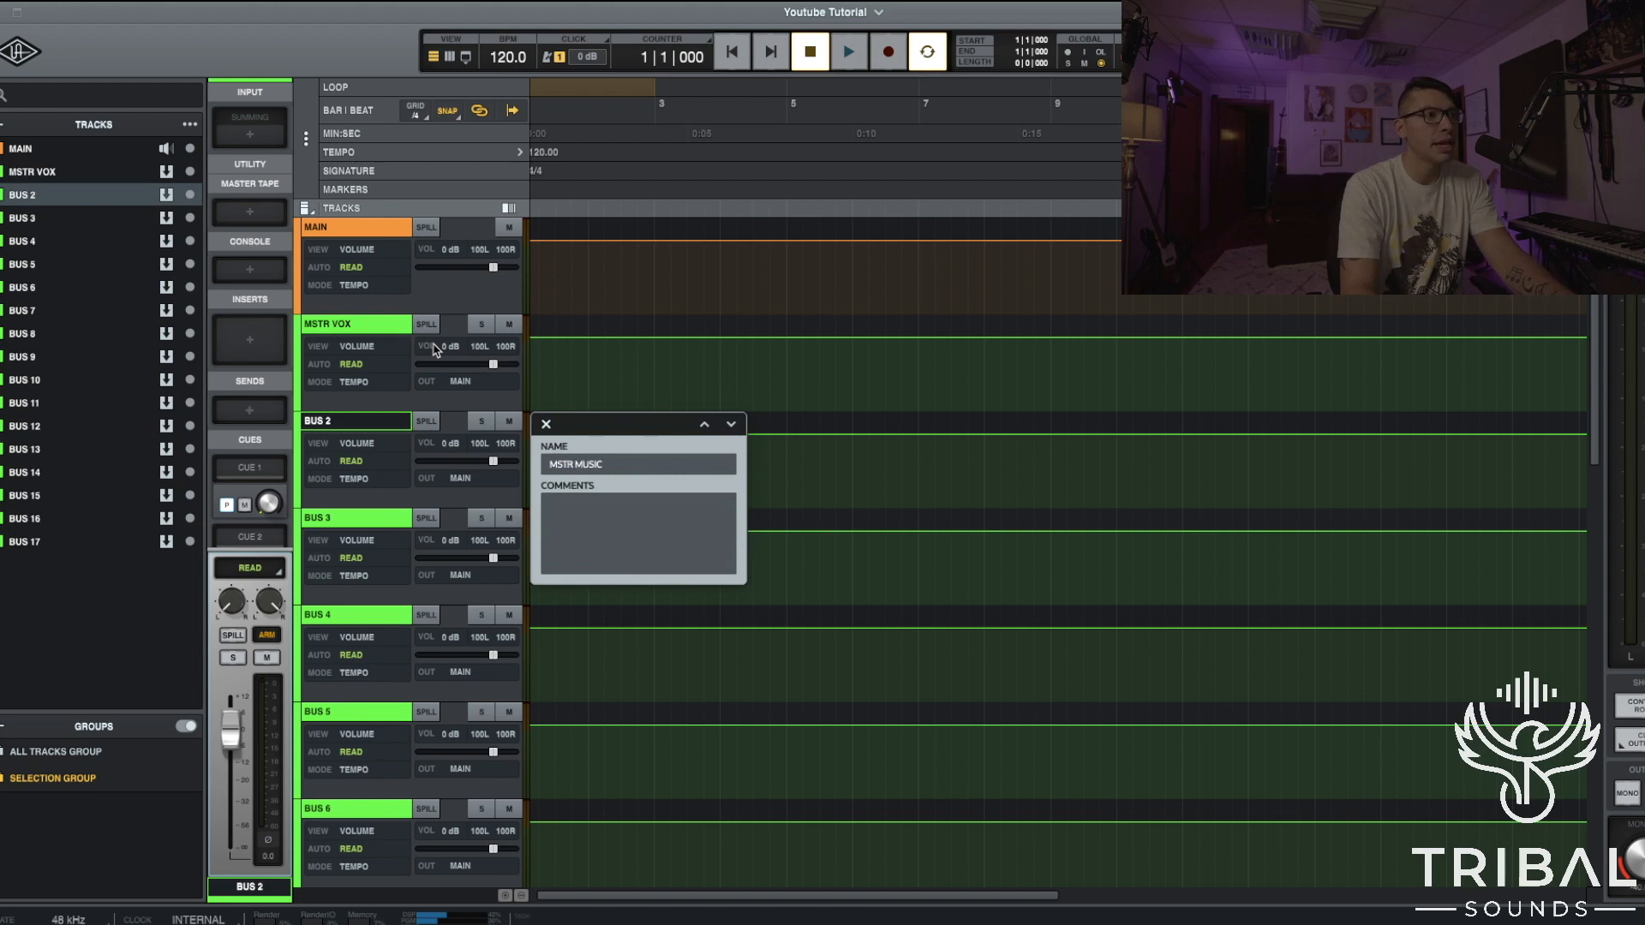
key("Tab")
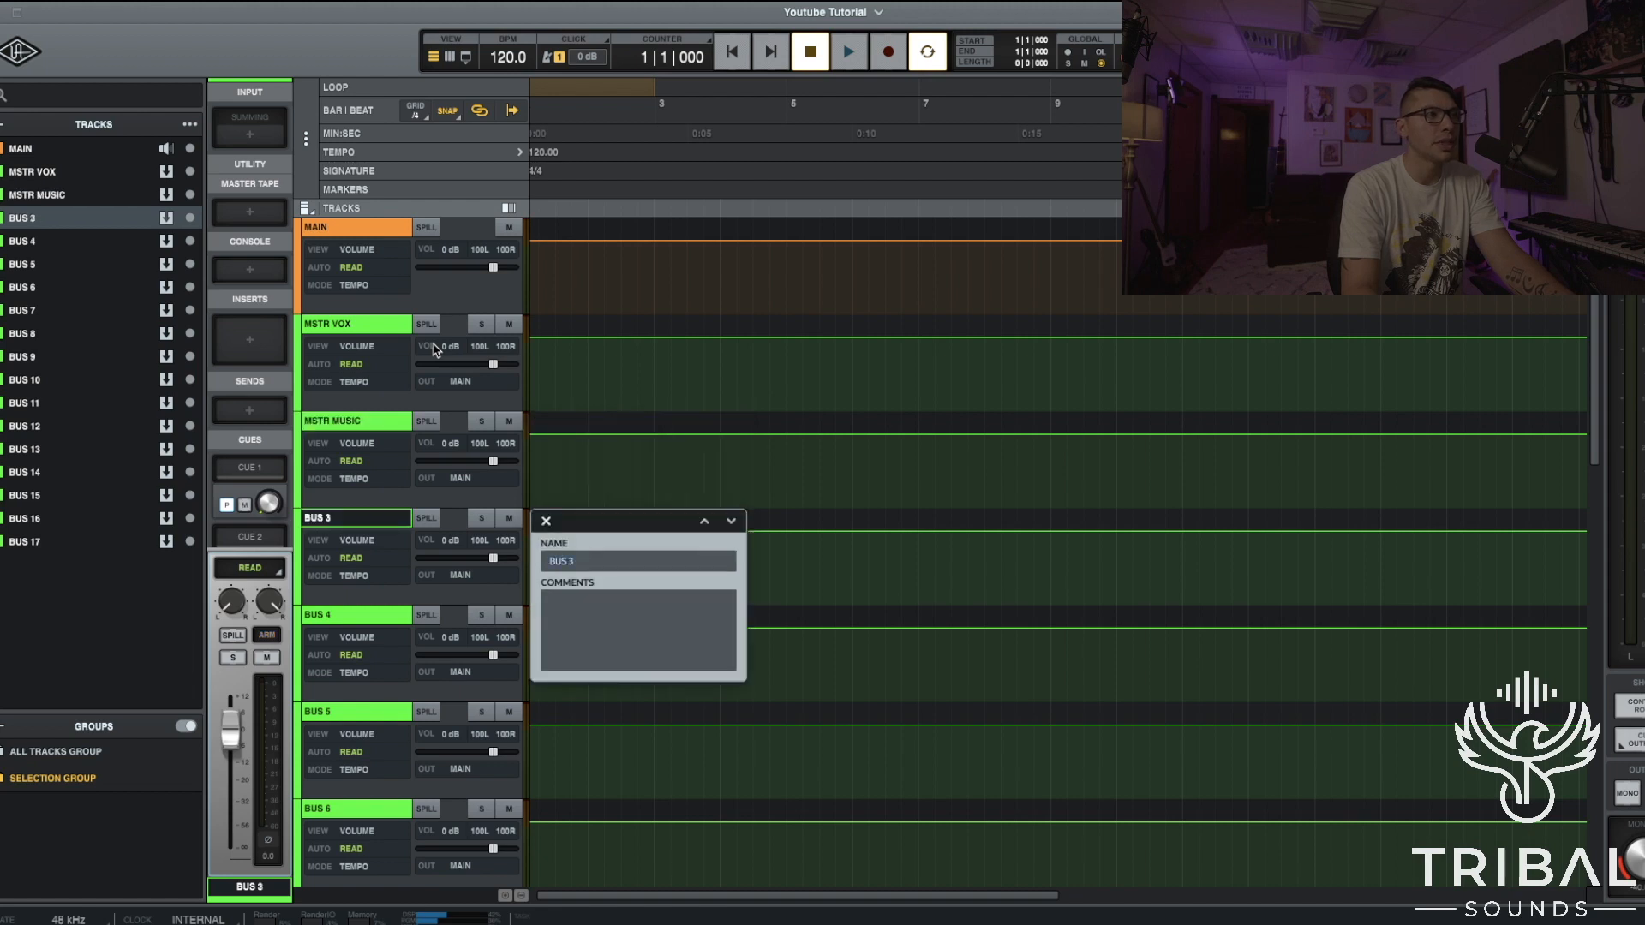
Rename Bus 3, Bus 4 and Bus 5 as DRUMS, BASS and SYNTHS.
type("DRUMS")
key("Tab")
type("BASS")
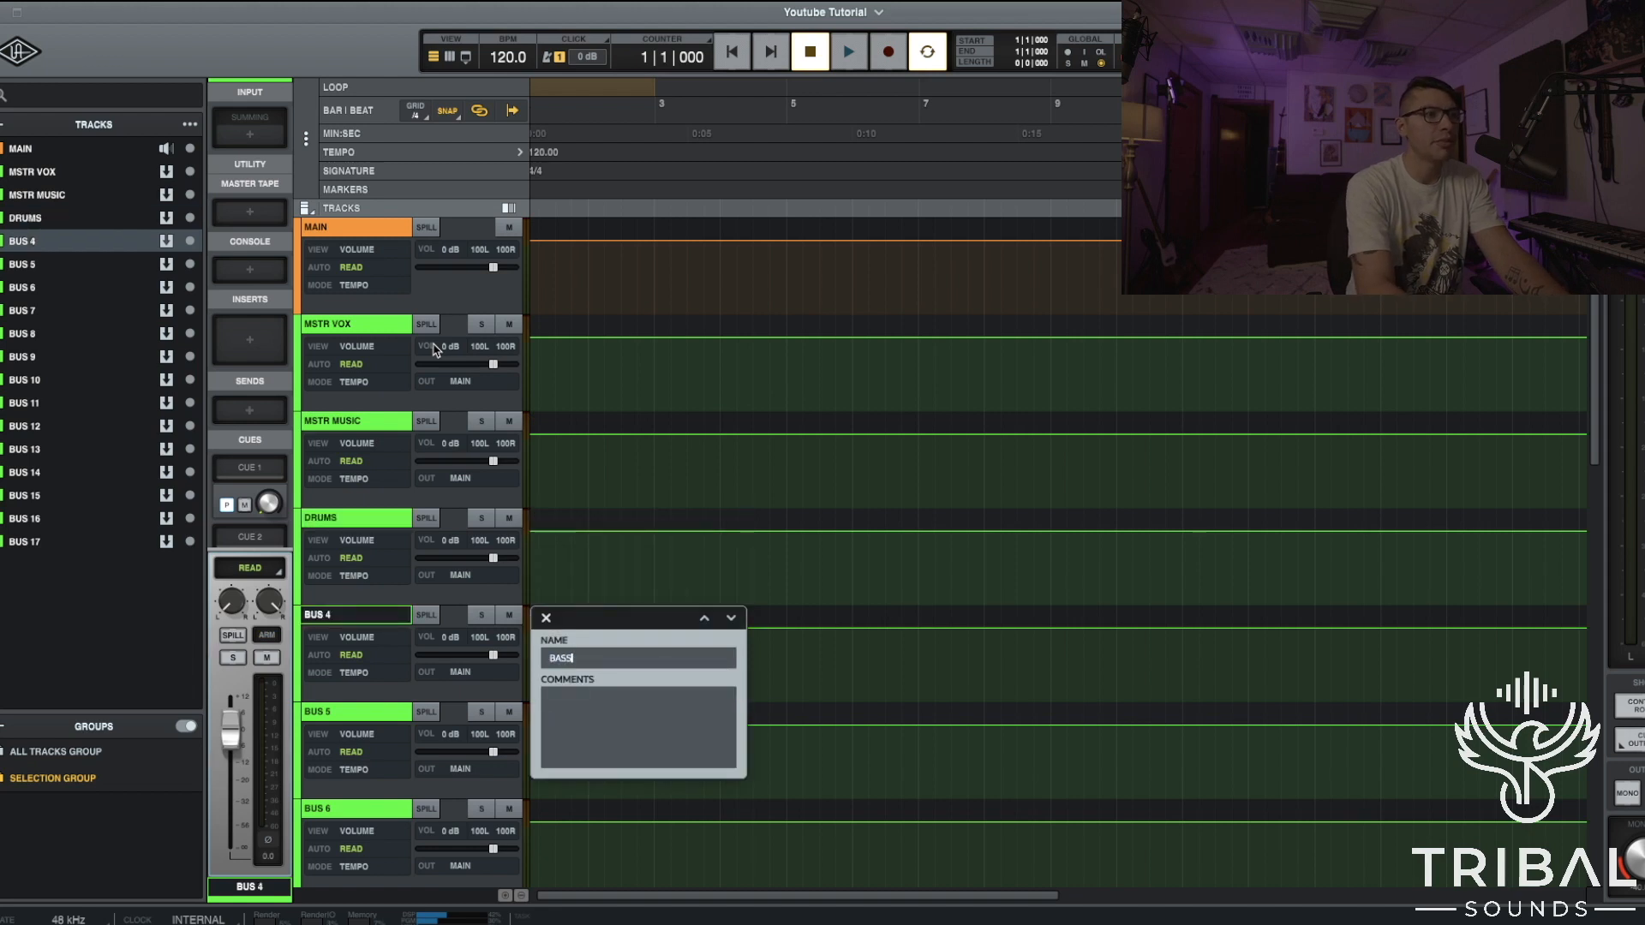
key("Tab")
type("S")
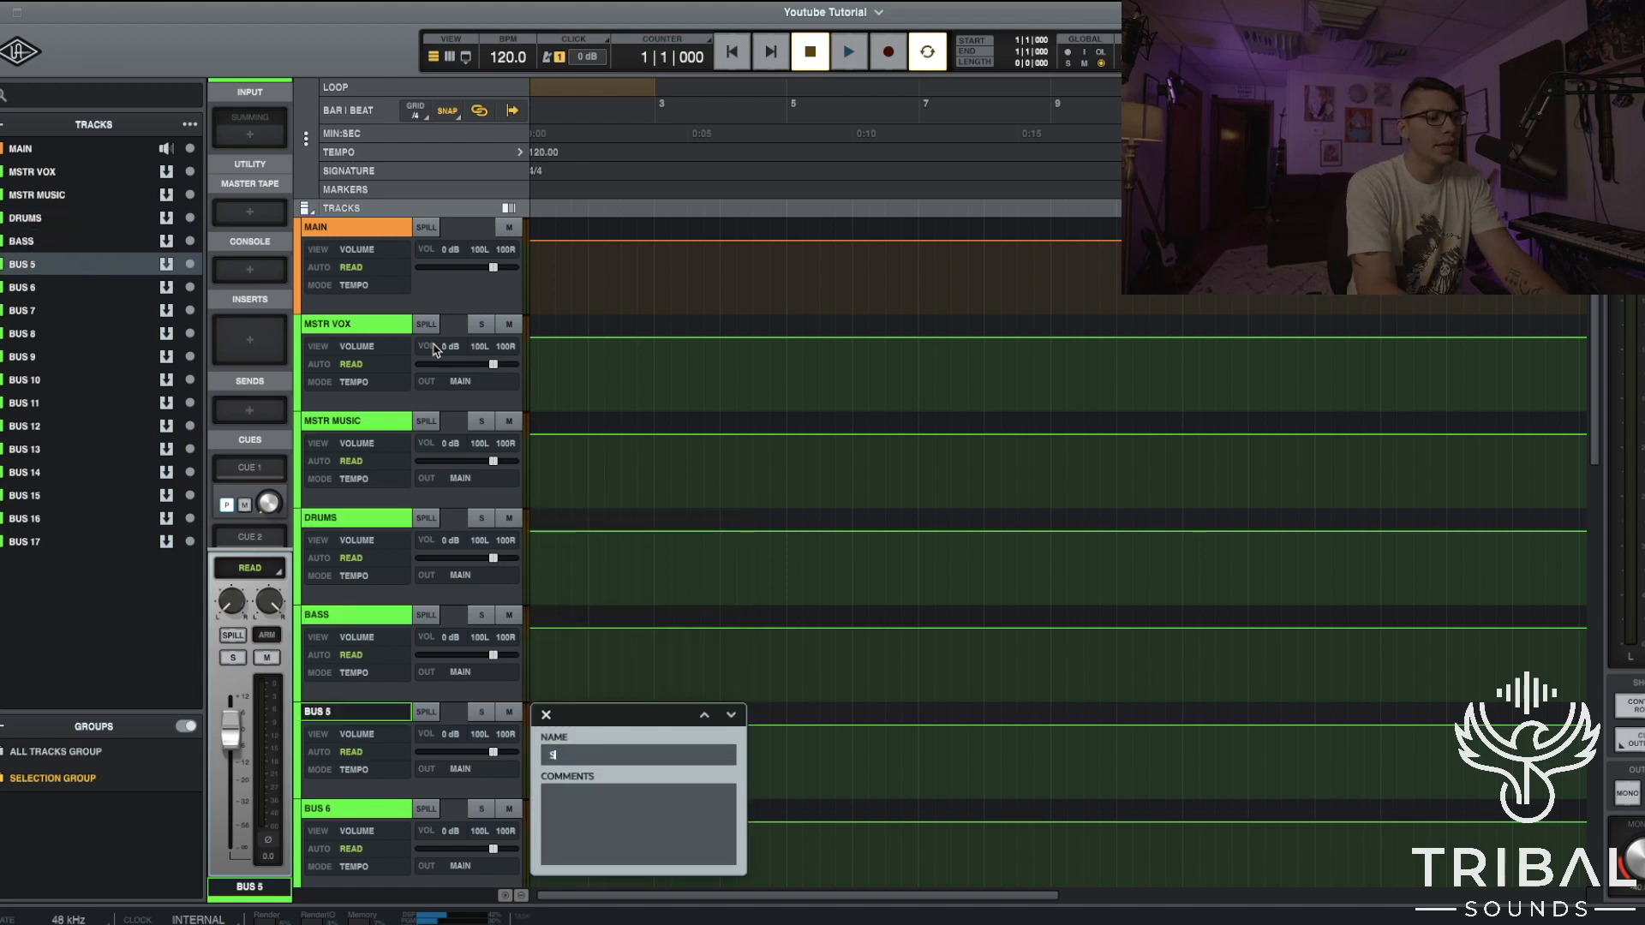
type("YNTHS")
key("Tab")
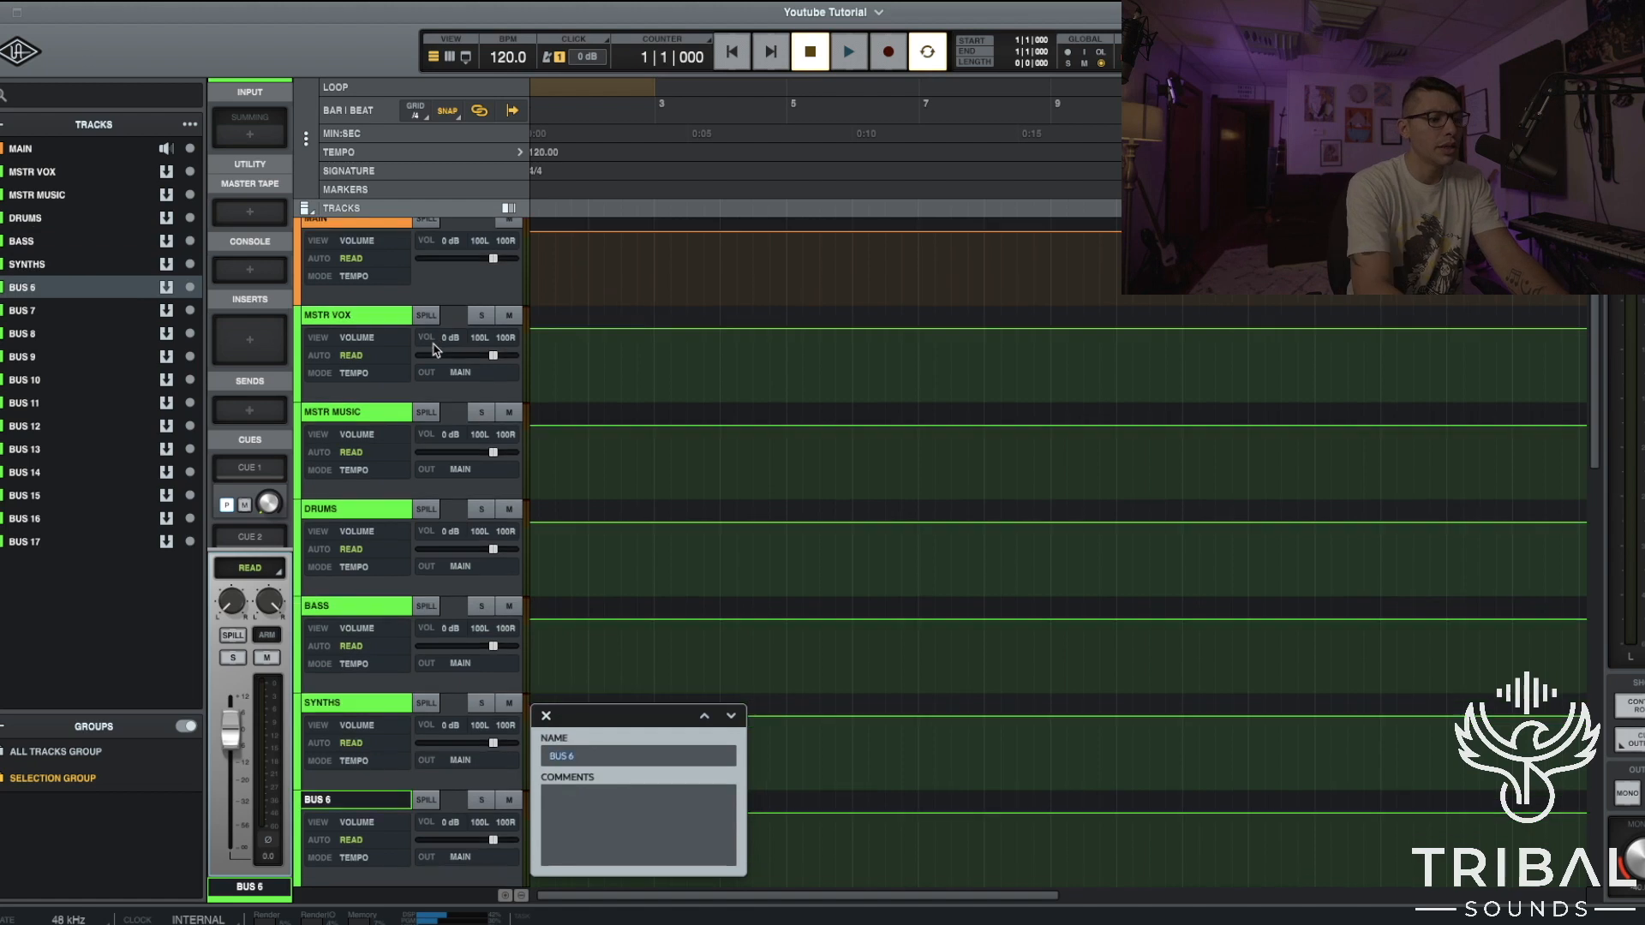
Rename Bus 6 as KEYS and Bus 7 as GUITARS.
type("KEYS")
key("Tab")
type("GUITA")
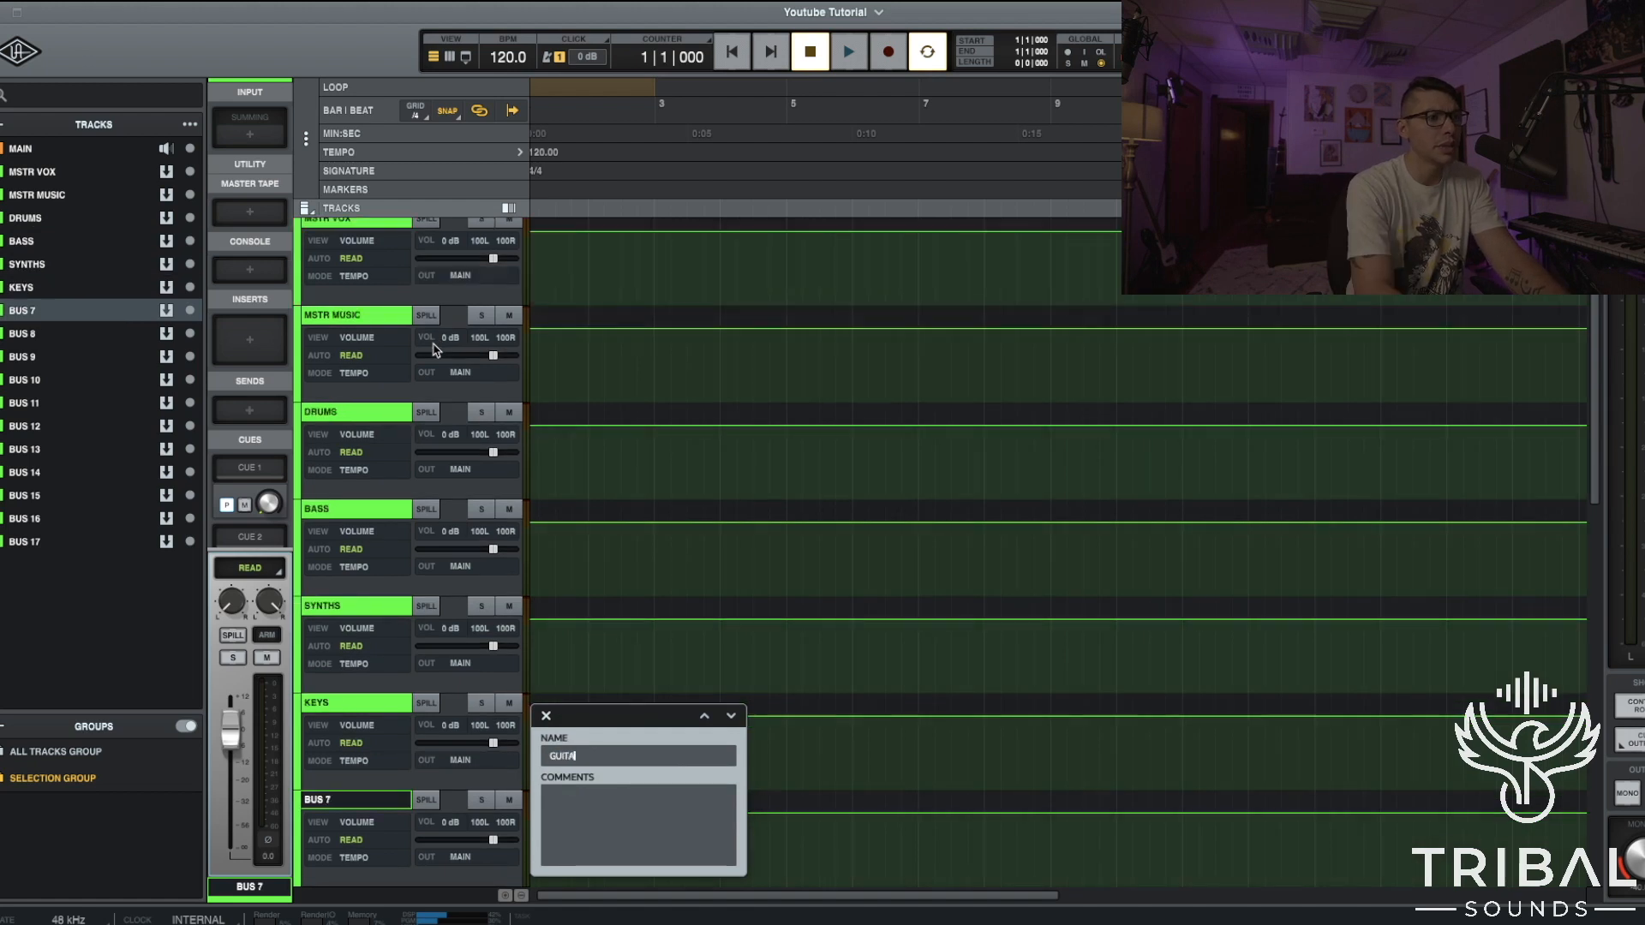
type("RS")
key("Tab")
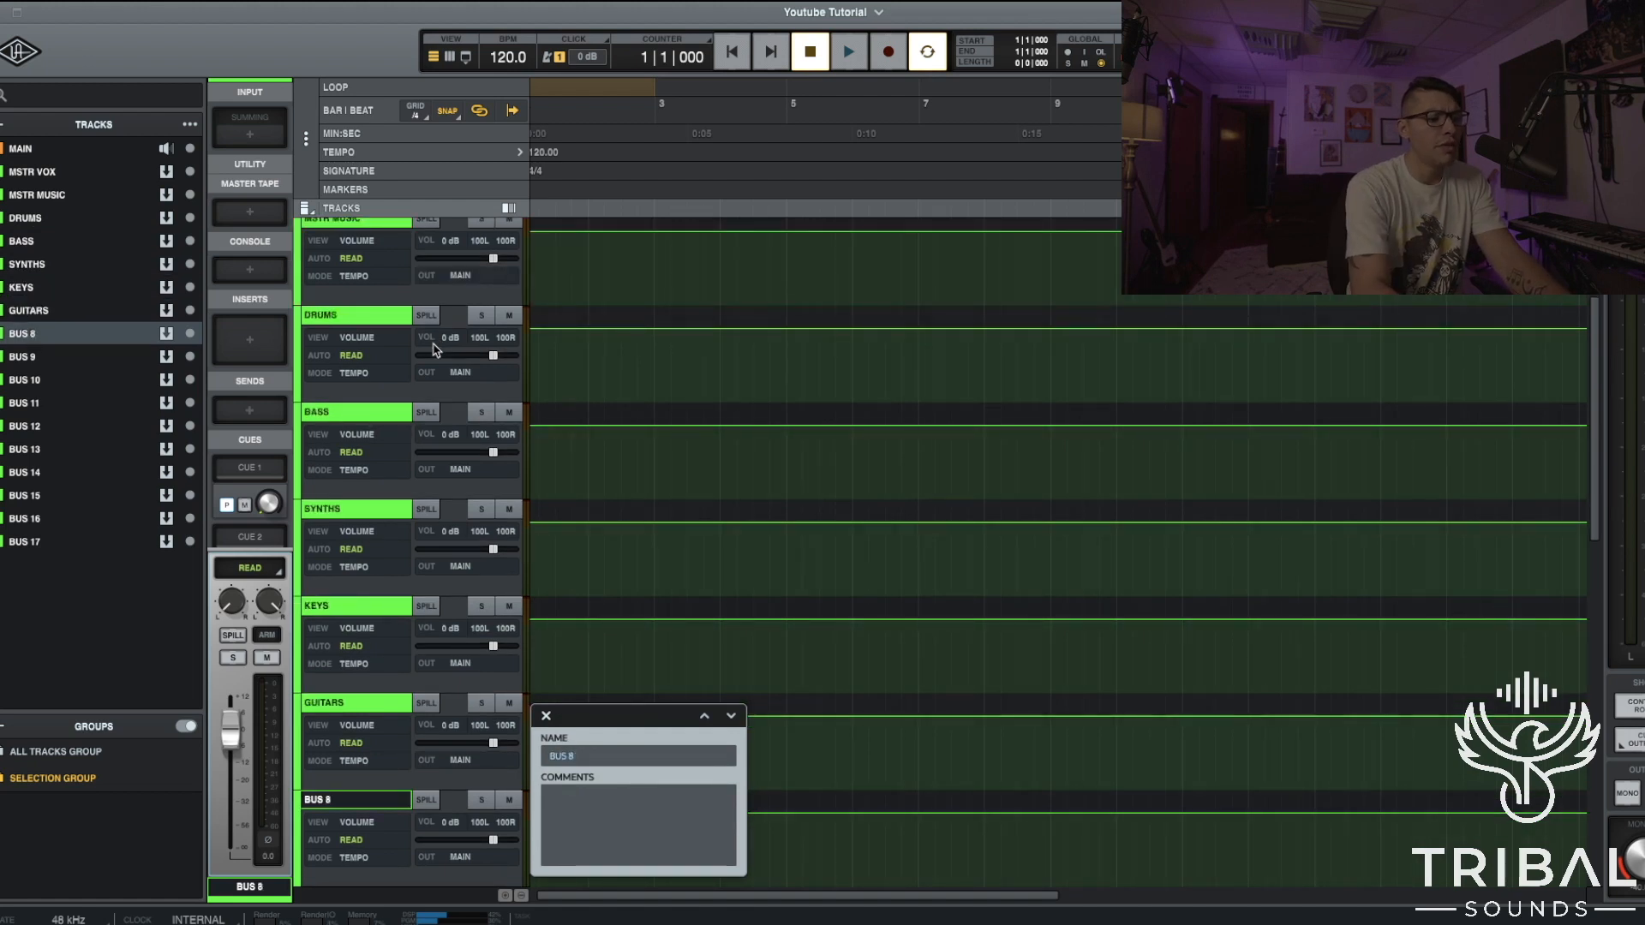
Rename Bus 8 as VOCALS and Bus 9 as BUP VOCALS.
type("VCALS")
key("BackSpace")
key("BackSpace")
type("OCALS")
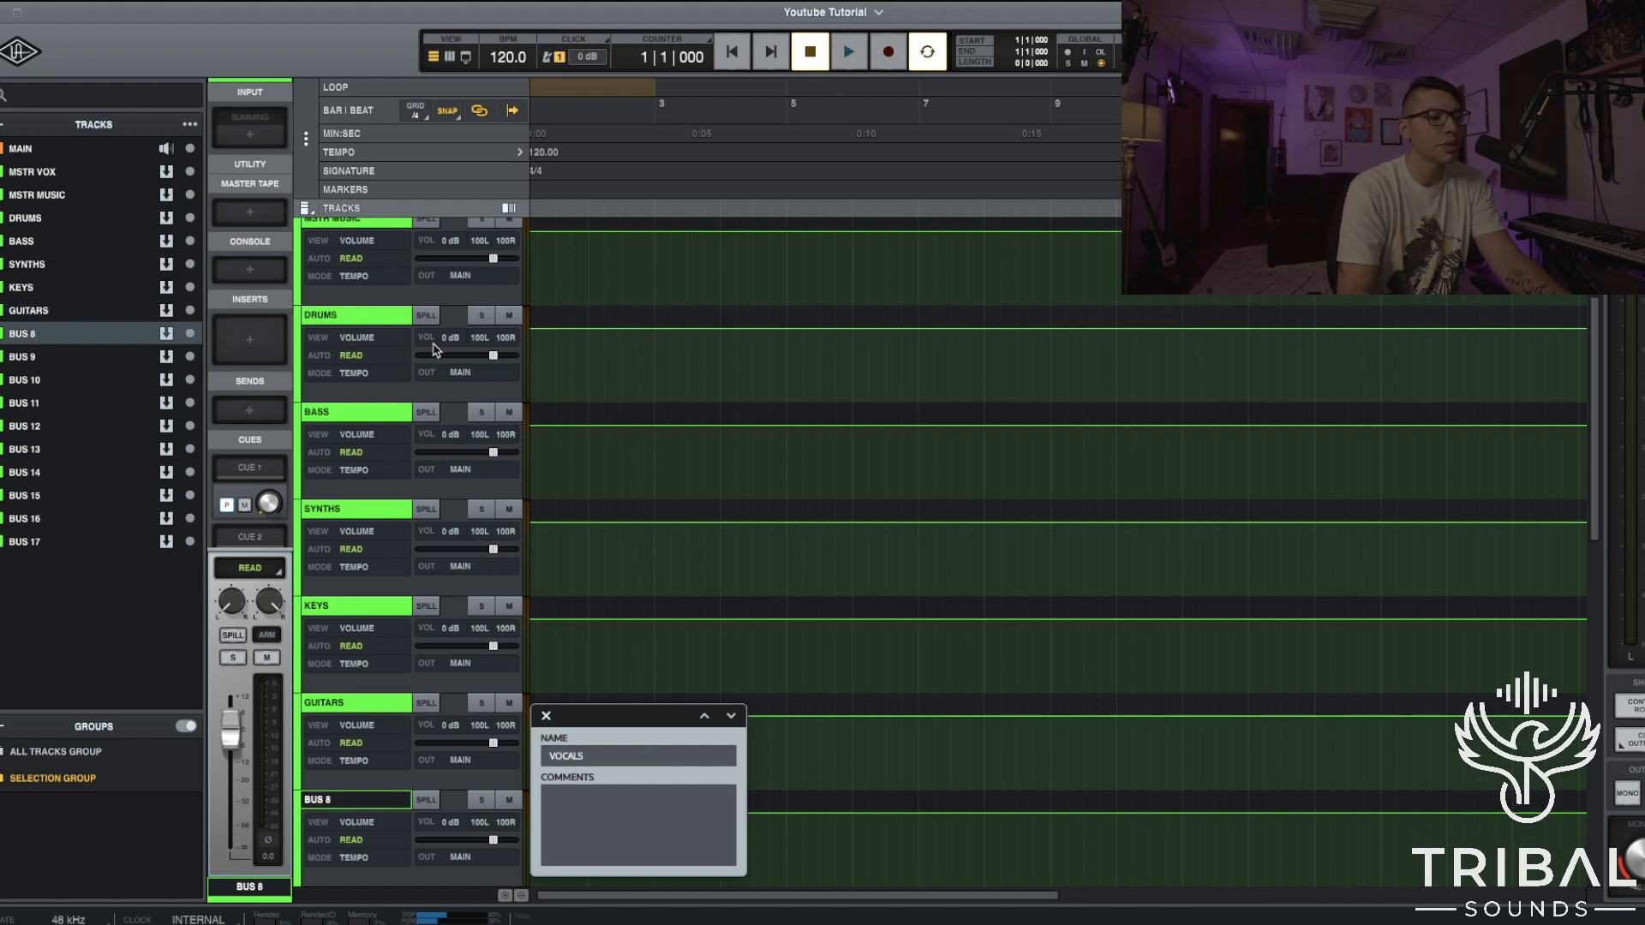
key("Tab")
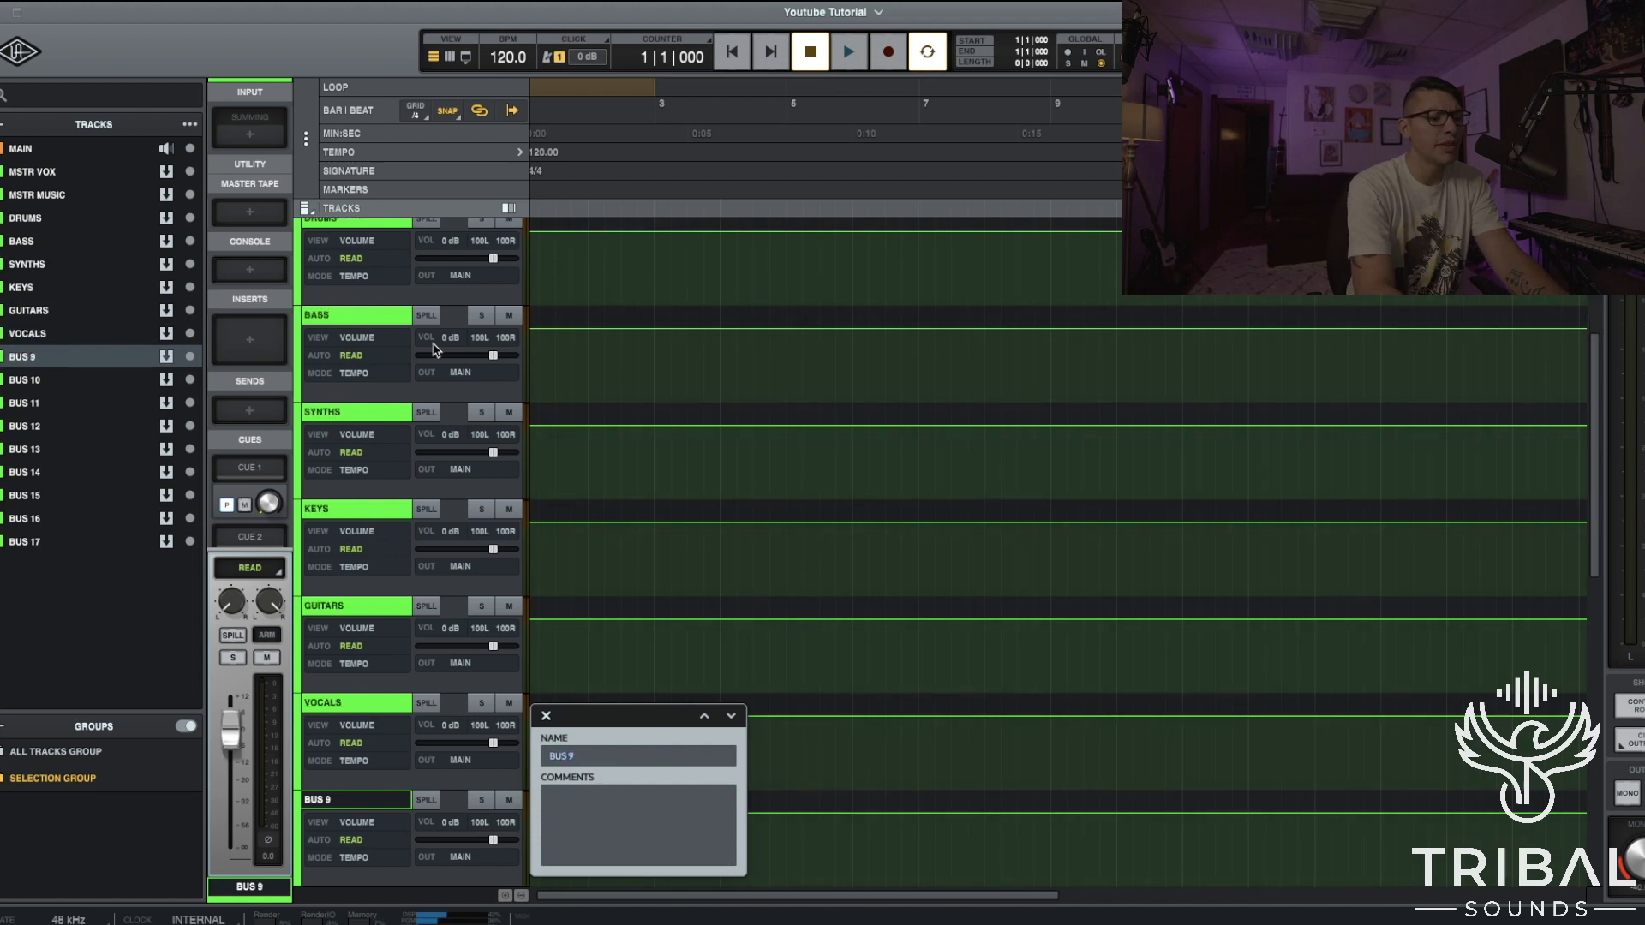
type("BU")
type("P VOCALS")
key("Tab")
Rename Bus 10 as AD LIBS and Bus 11 as FX.
type("AD LIBS")
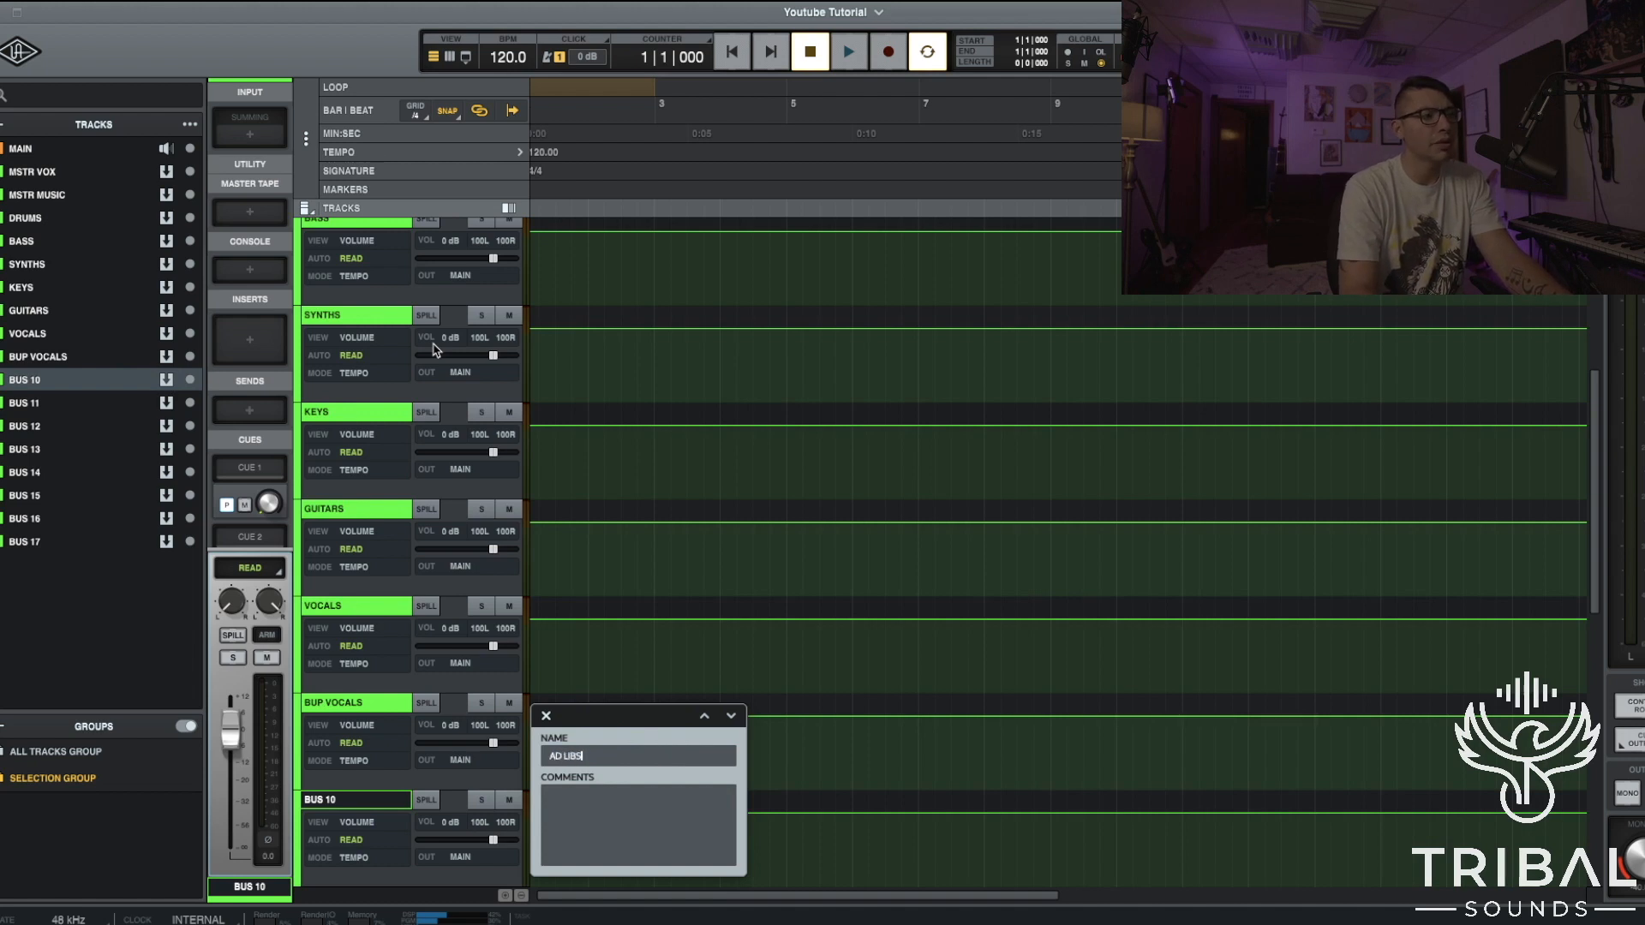
key("Tab")
type("F")
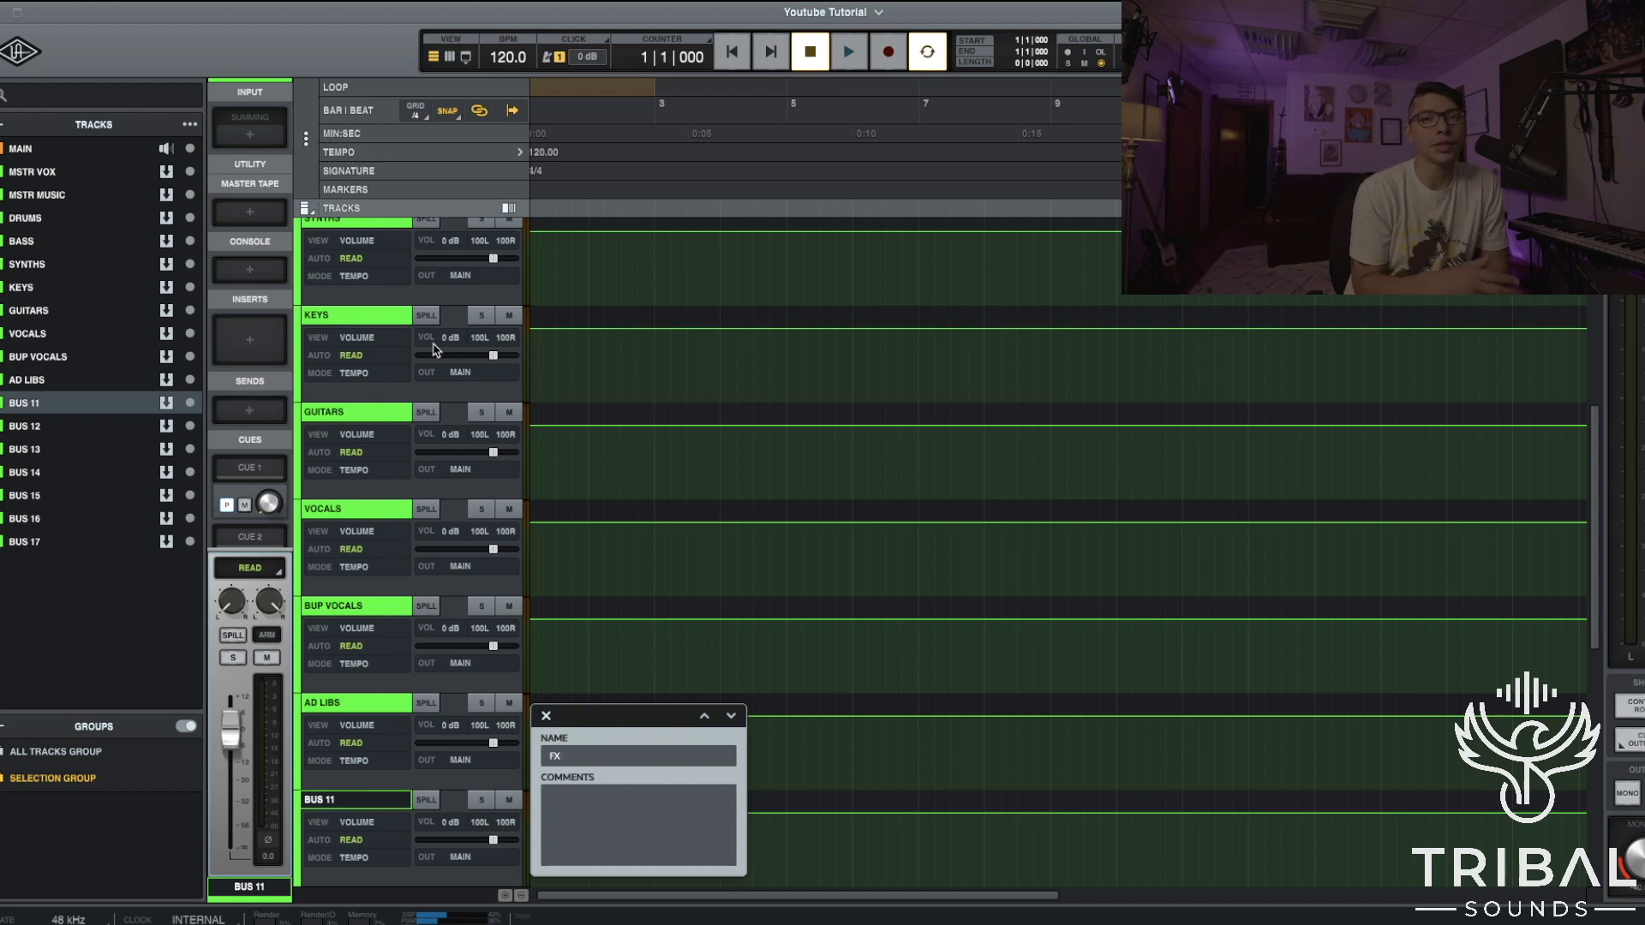
key("Tab")
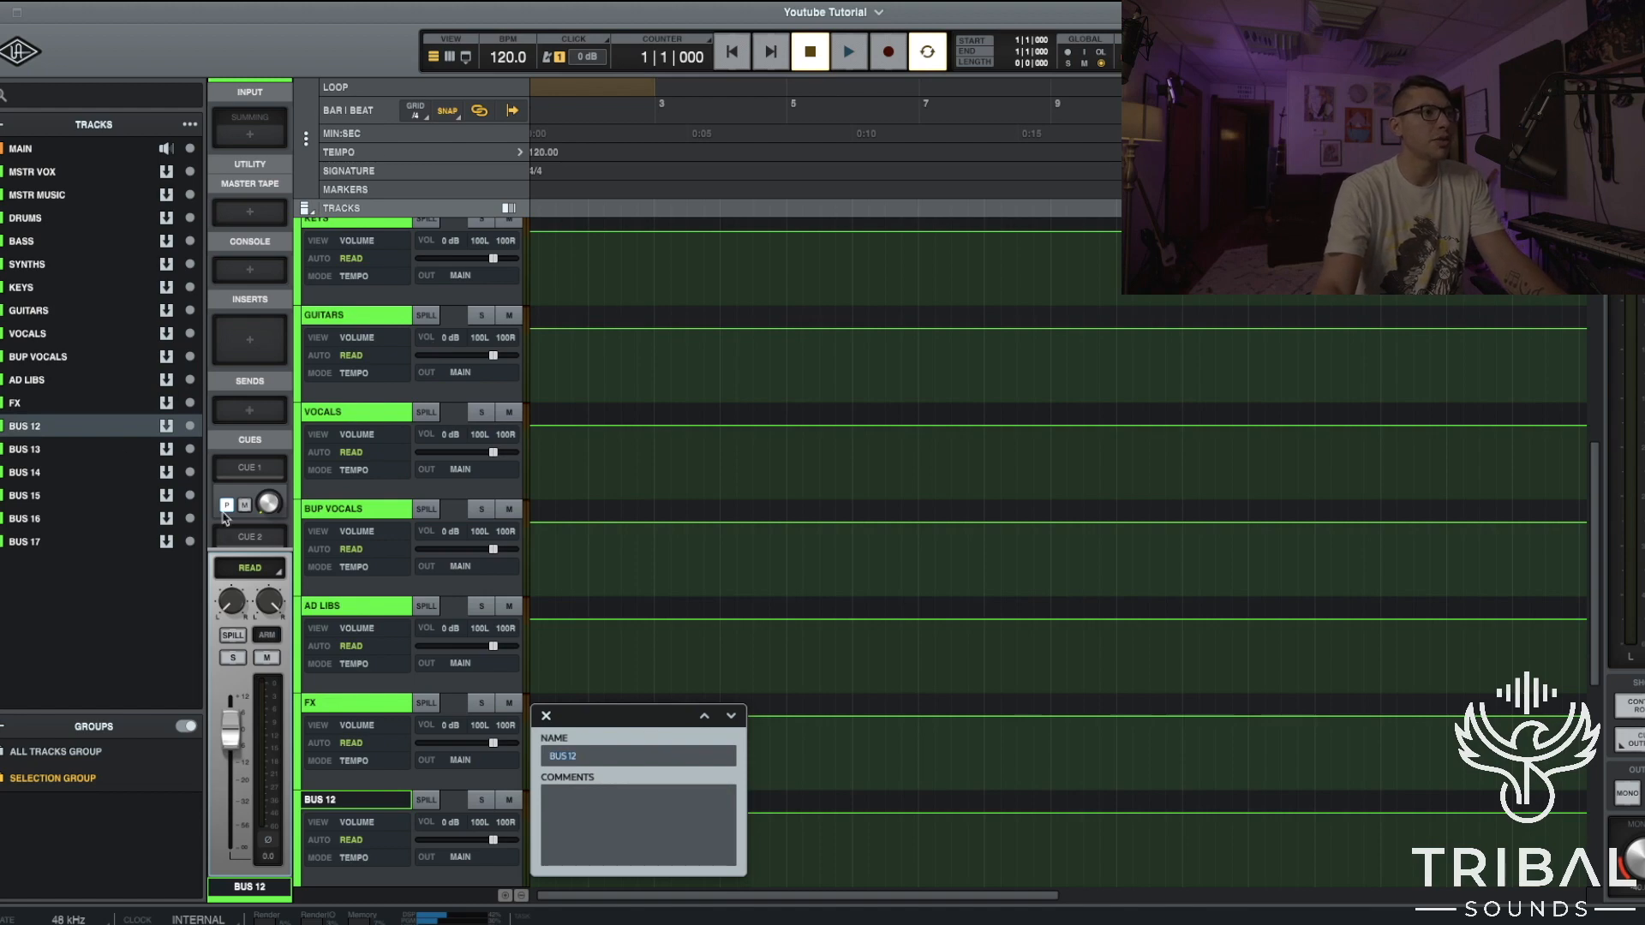
Select the bus tracks from Bus 12 to Bus 16 and color them light grey.
scroll(418, 574, "down", 3)
scroll(417, 574, "down", 8)
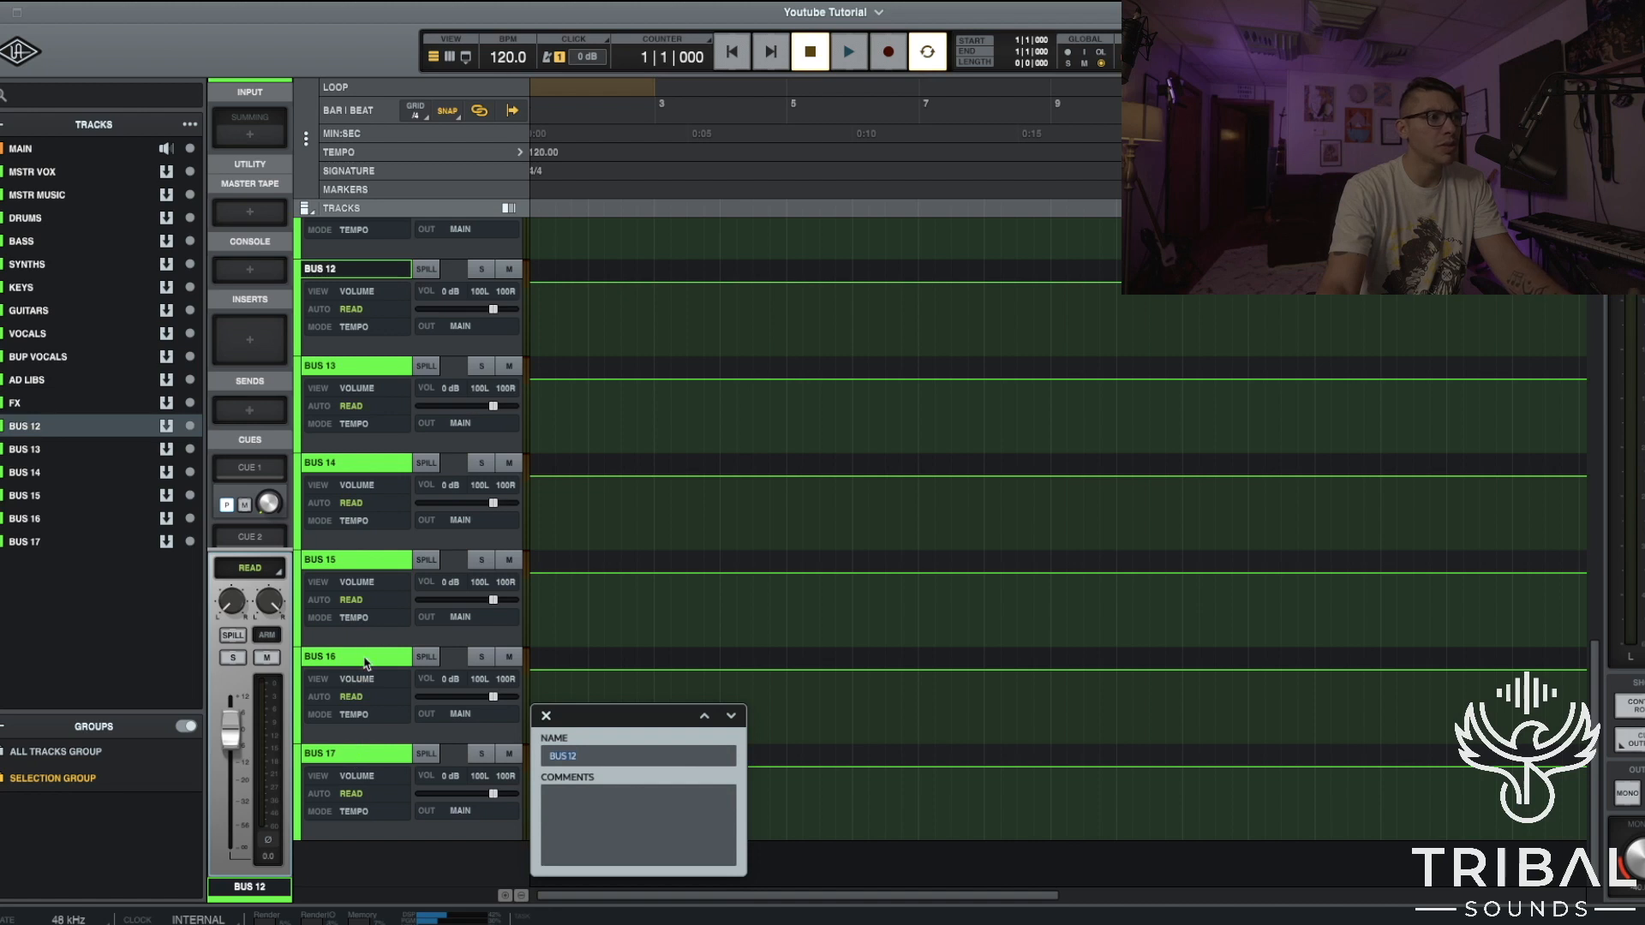
left_click(366, 663, "shift")
left_click(299, 687)
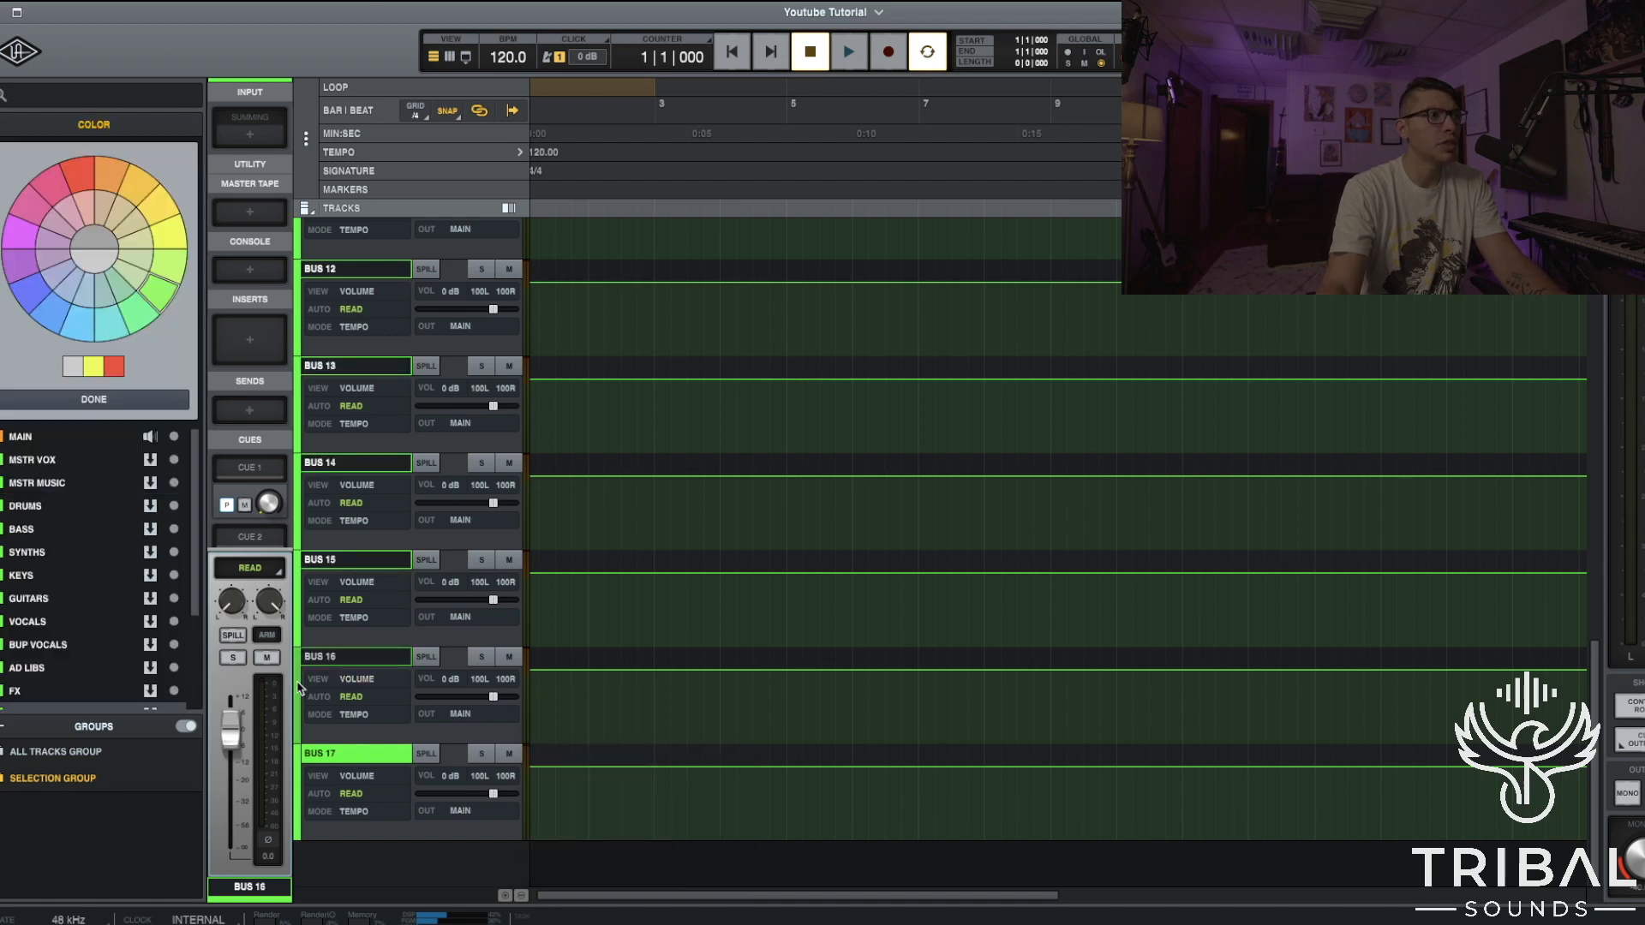
left_click(94, 265)
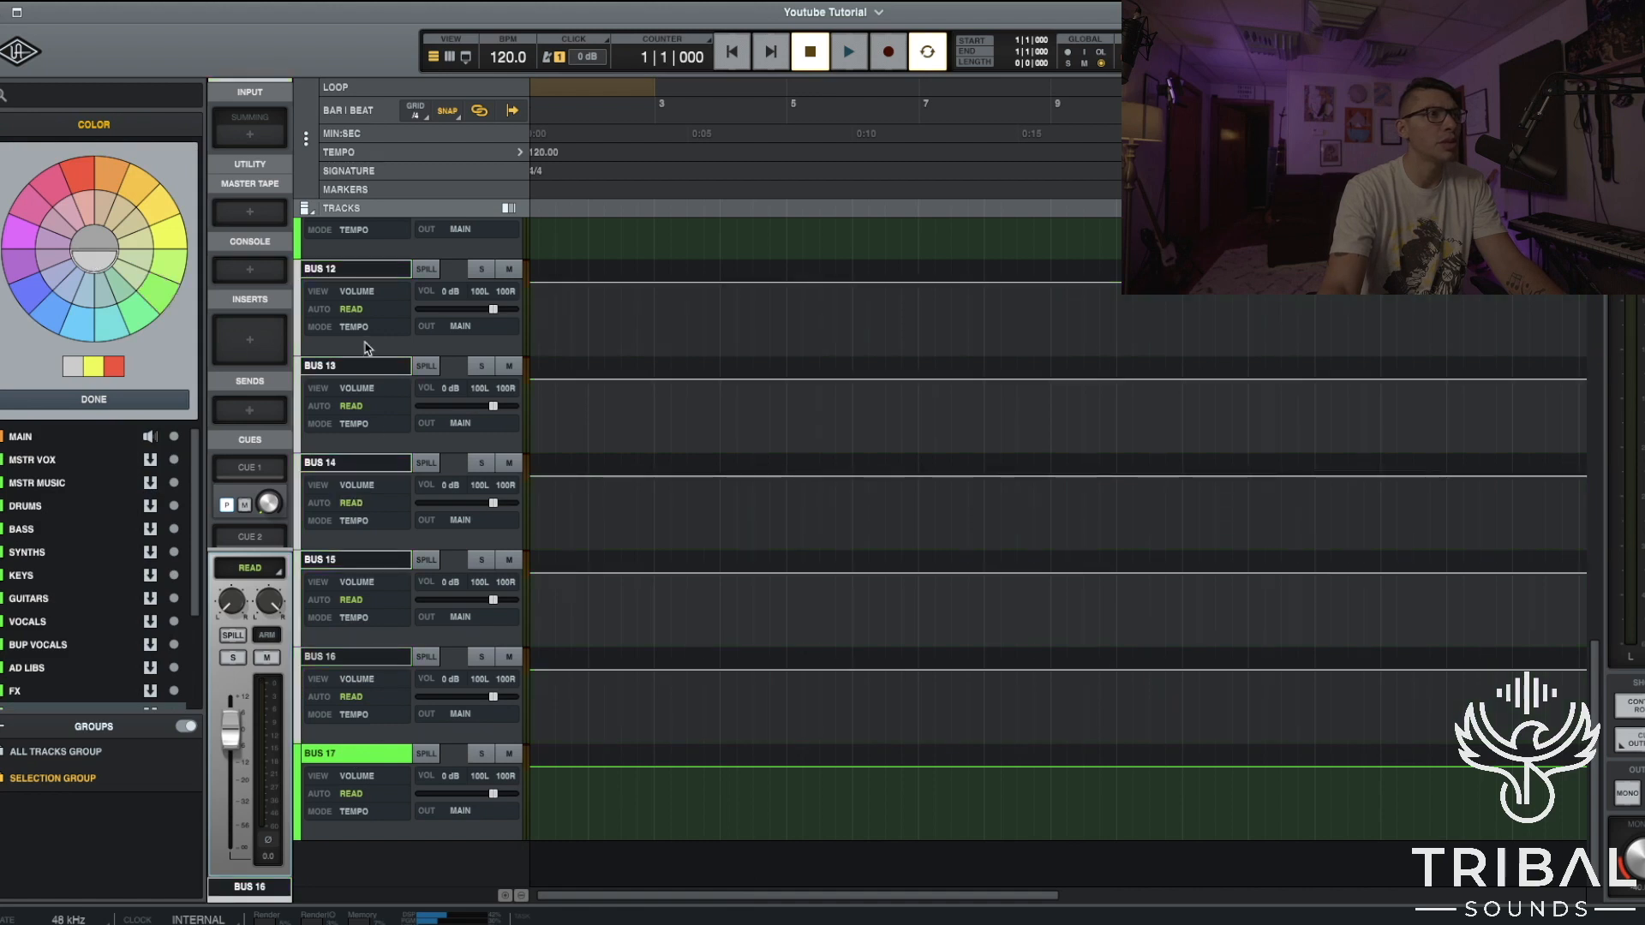
Rename Bus 12 as REVERB ROOM and Bus 13 as REVERB PLATE.
scroll(644, 584, "up", 2)
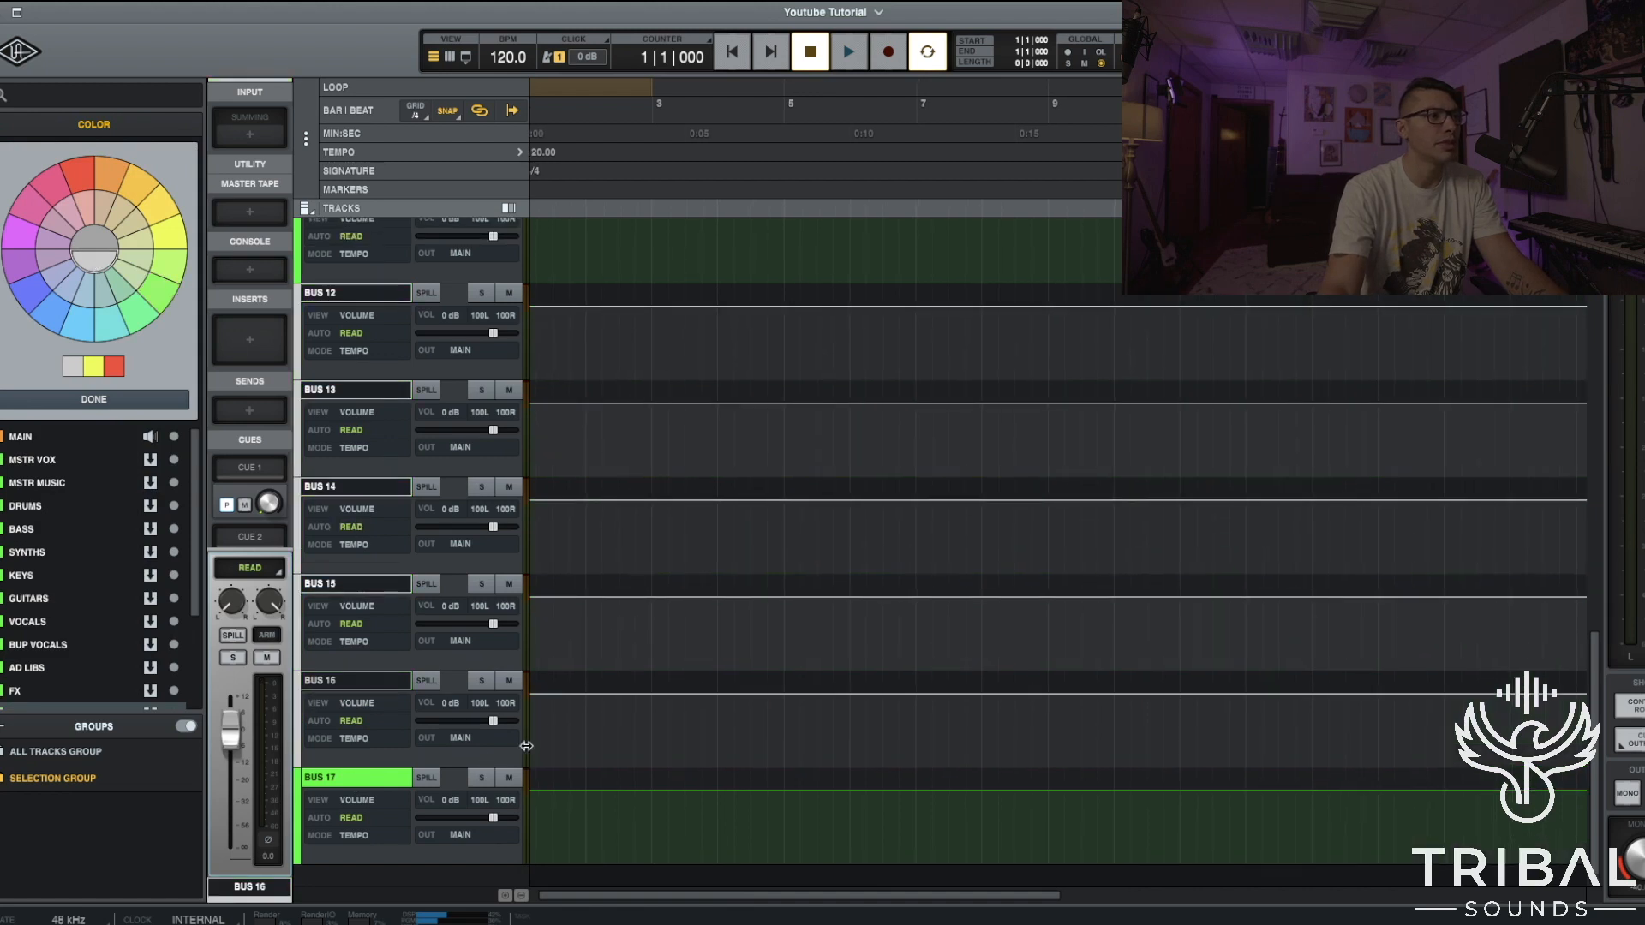
double_click(342, 294)
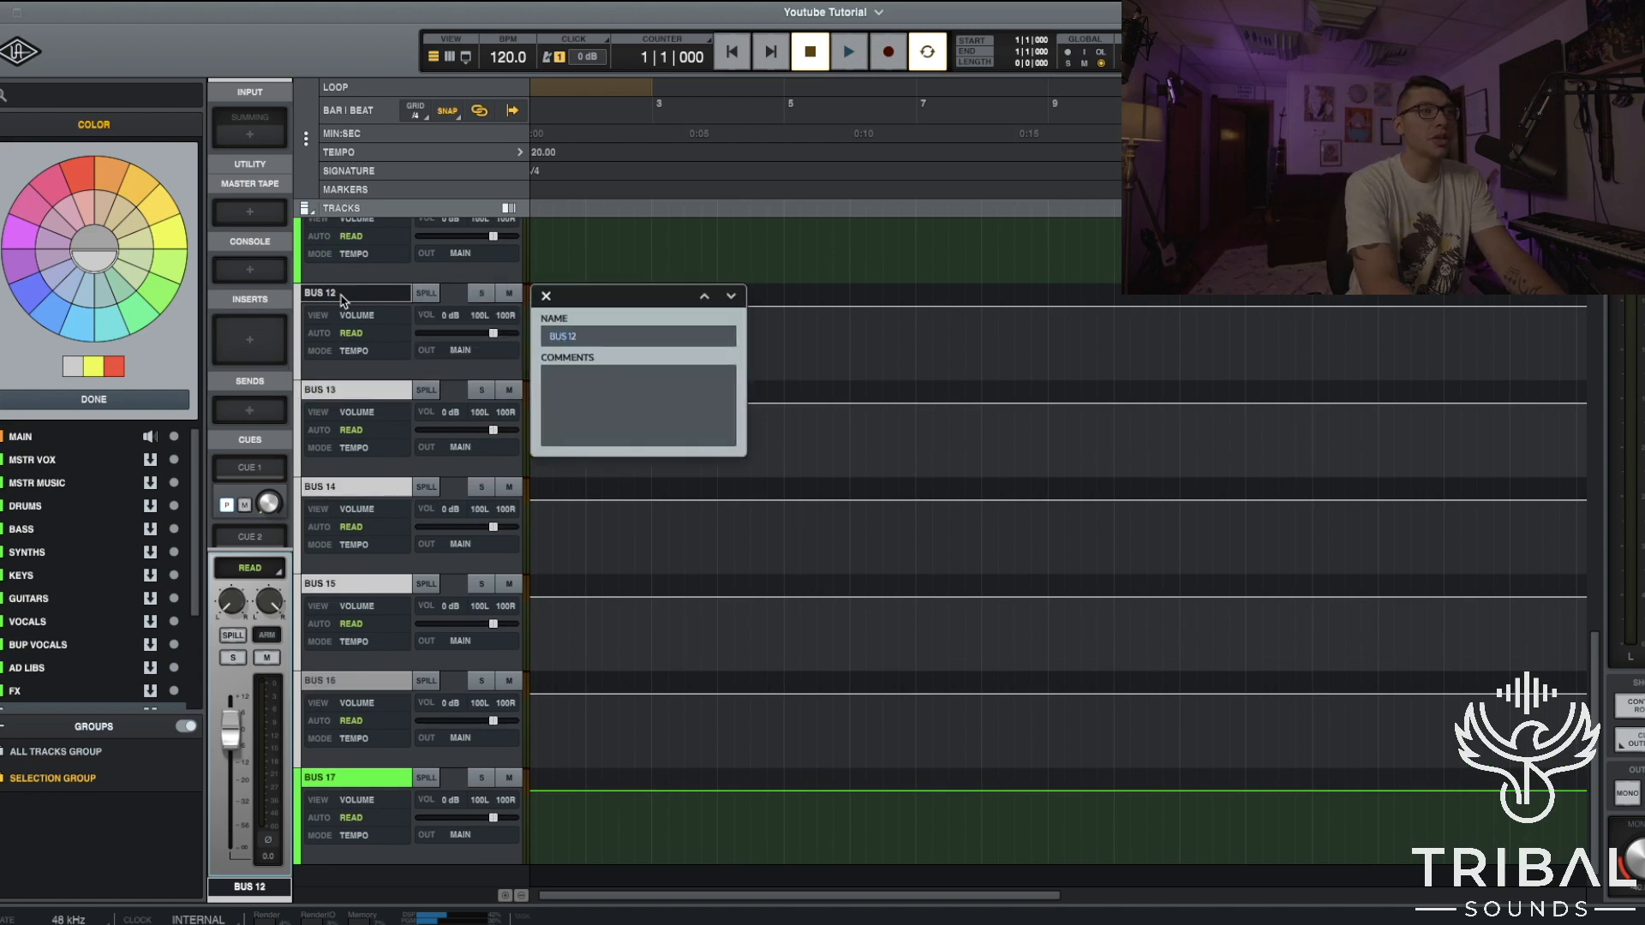
type("REVERB")
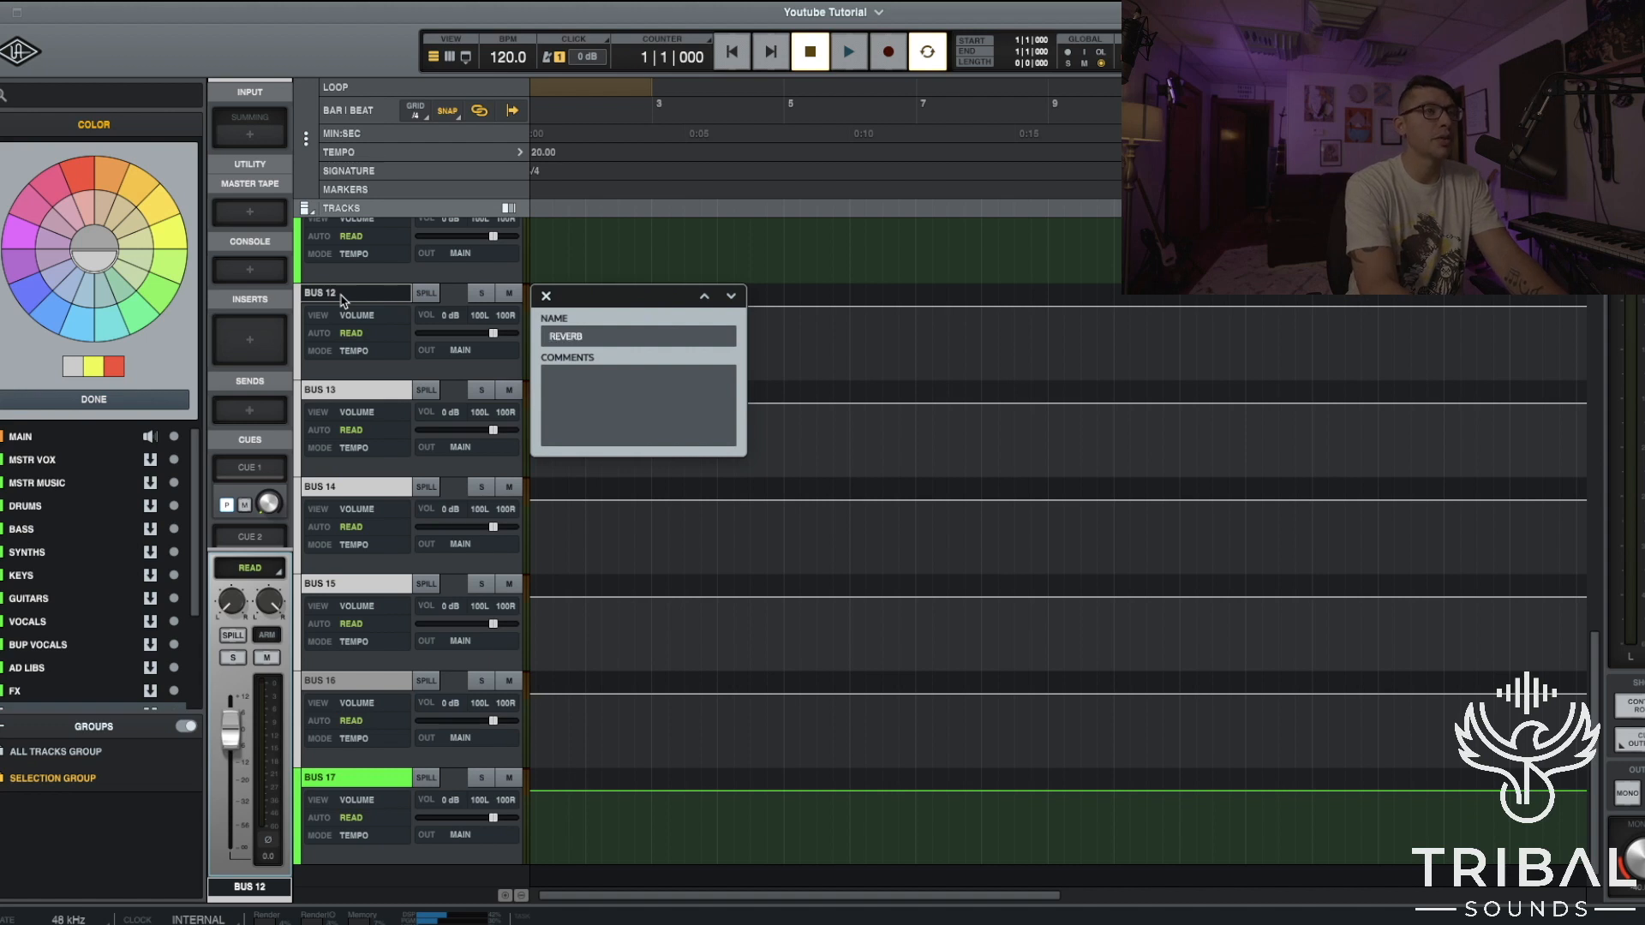
type(" ROOM")
key("Tab")
type("RE")
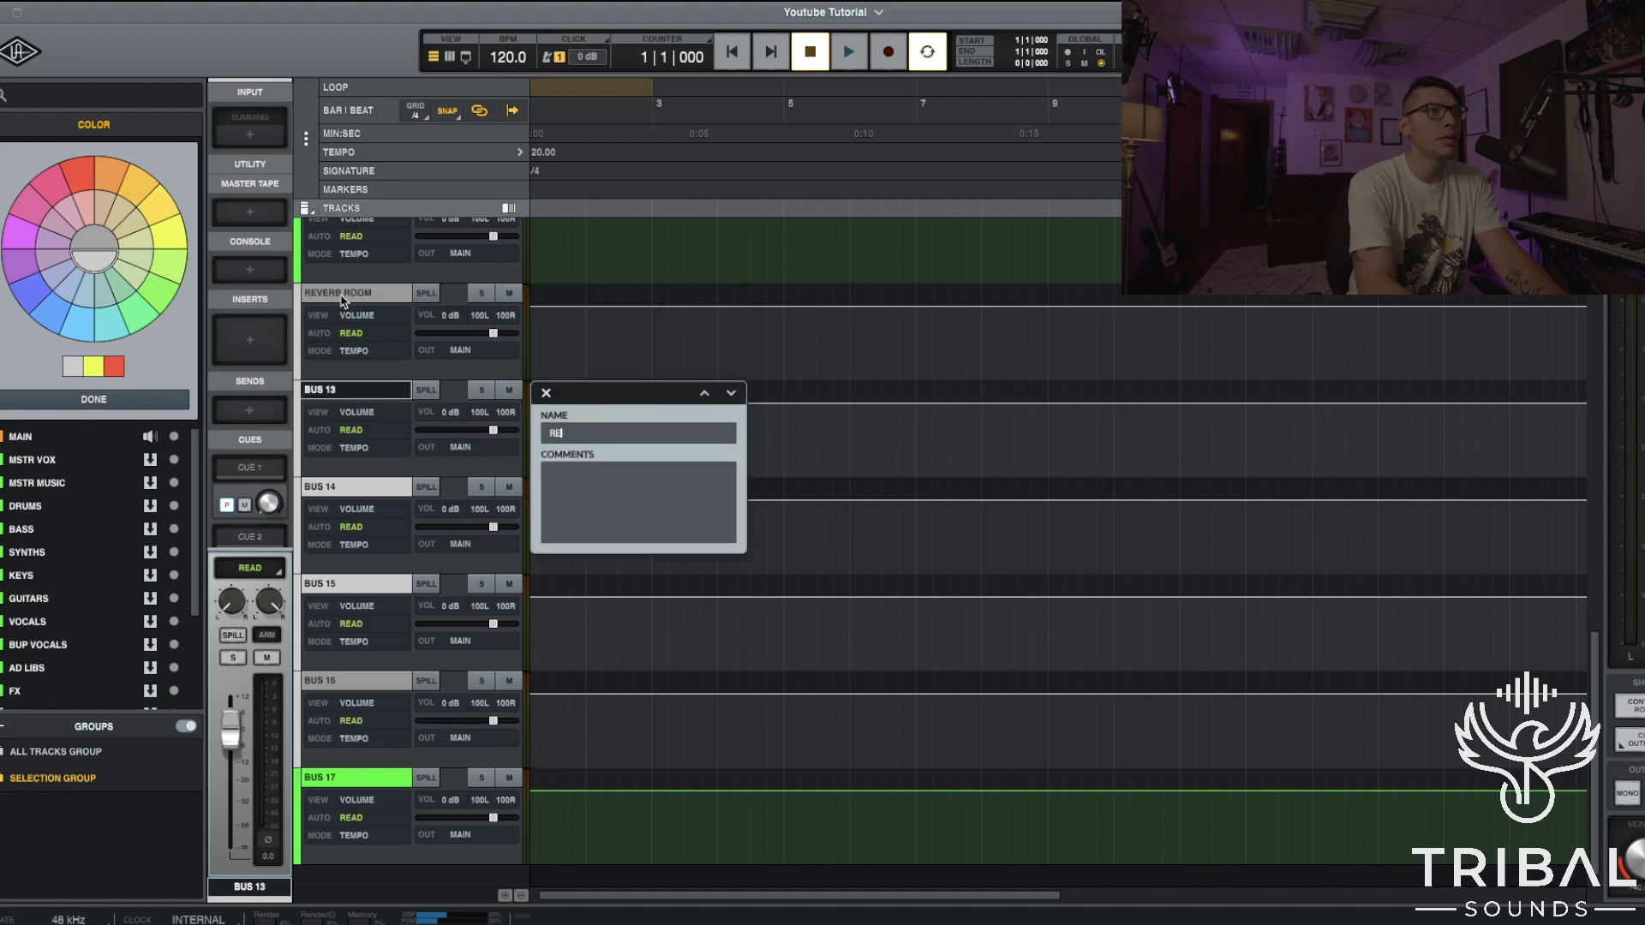
type("VERB P")
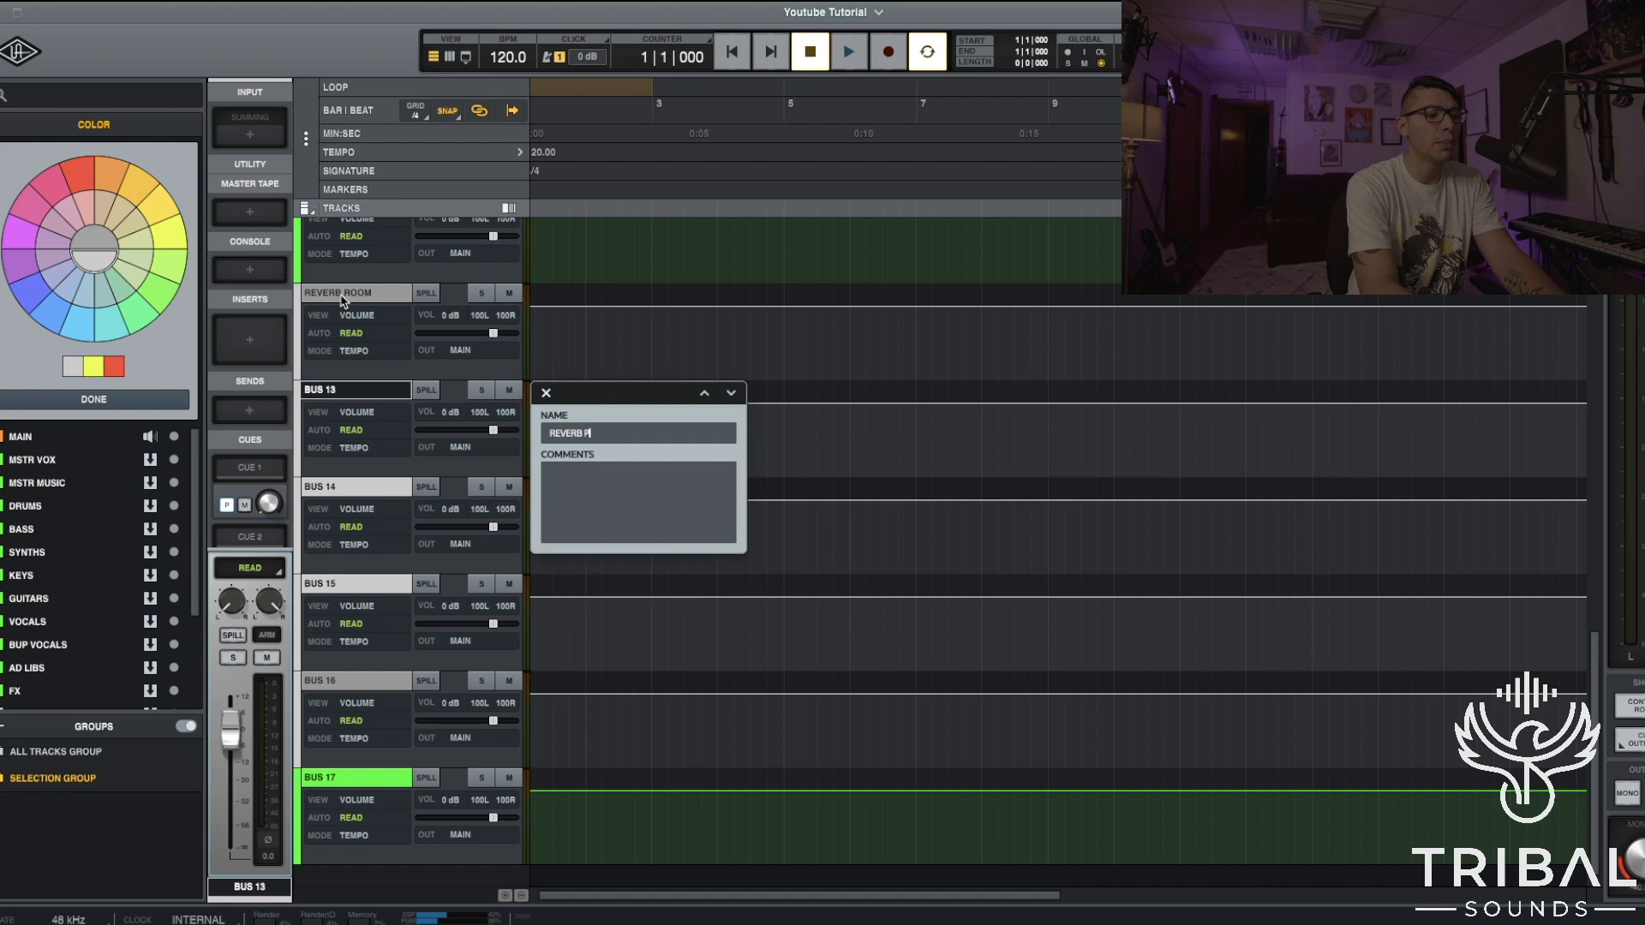
type("LATE")
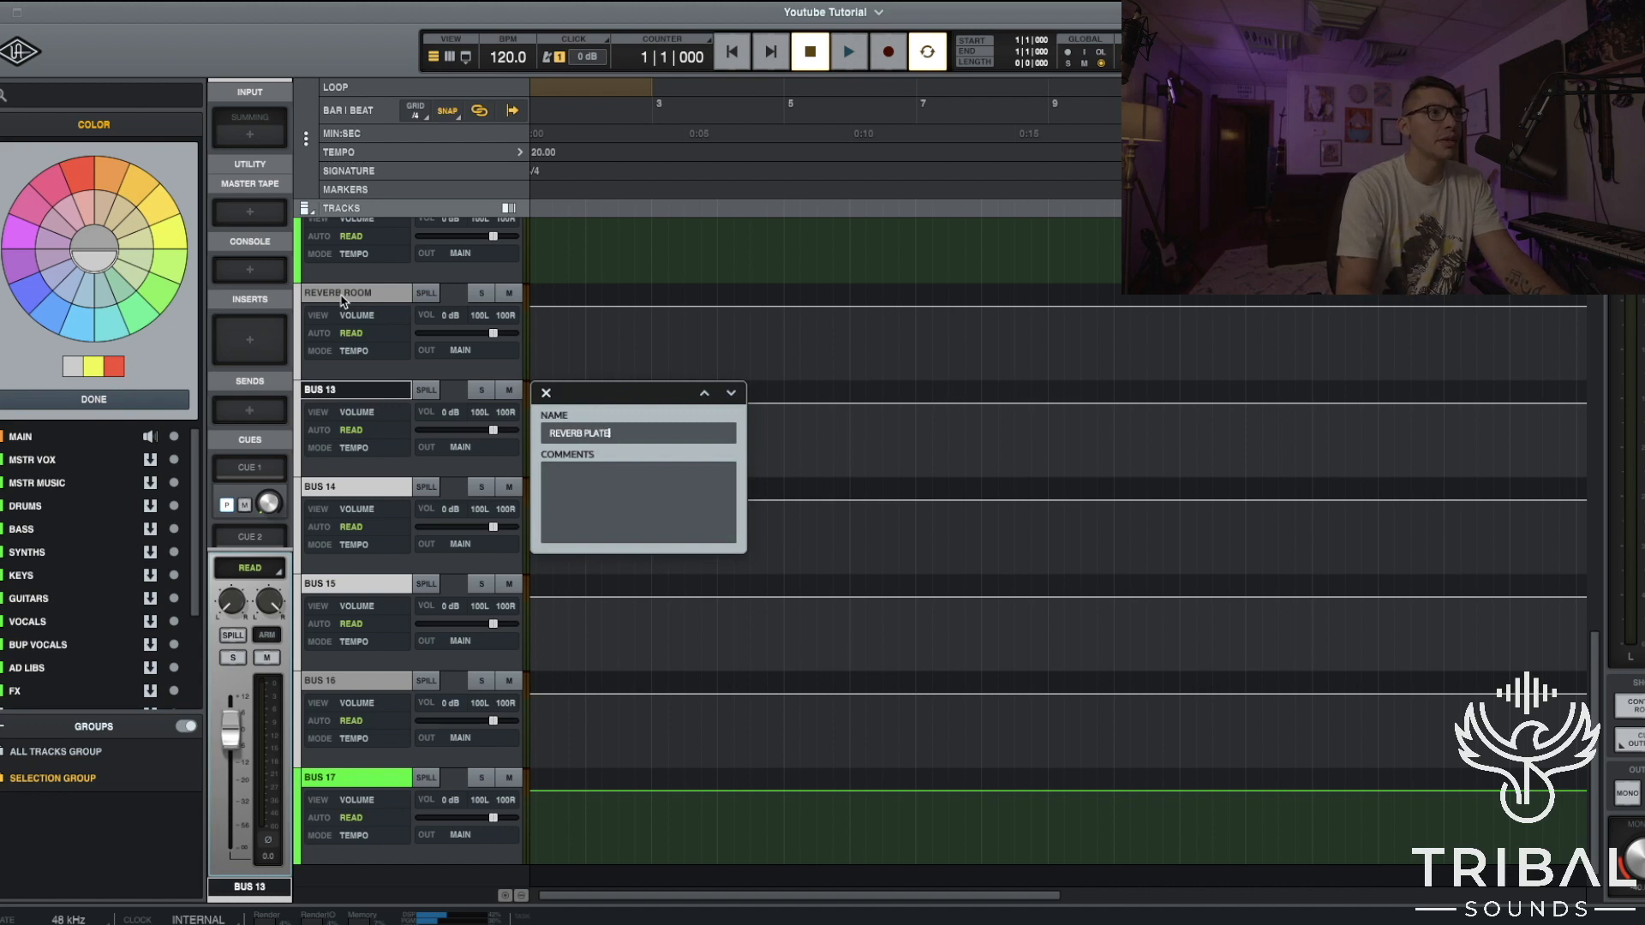
key("Tab")
Rename Bus 14 as DELAY 1/4 and Bus 15 as DELAY 1/8.
type("DELA")
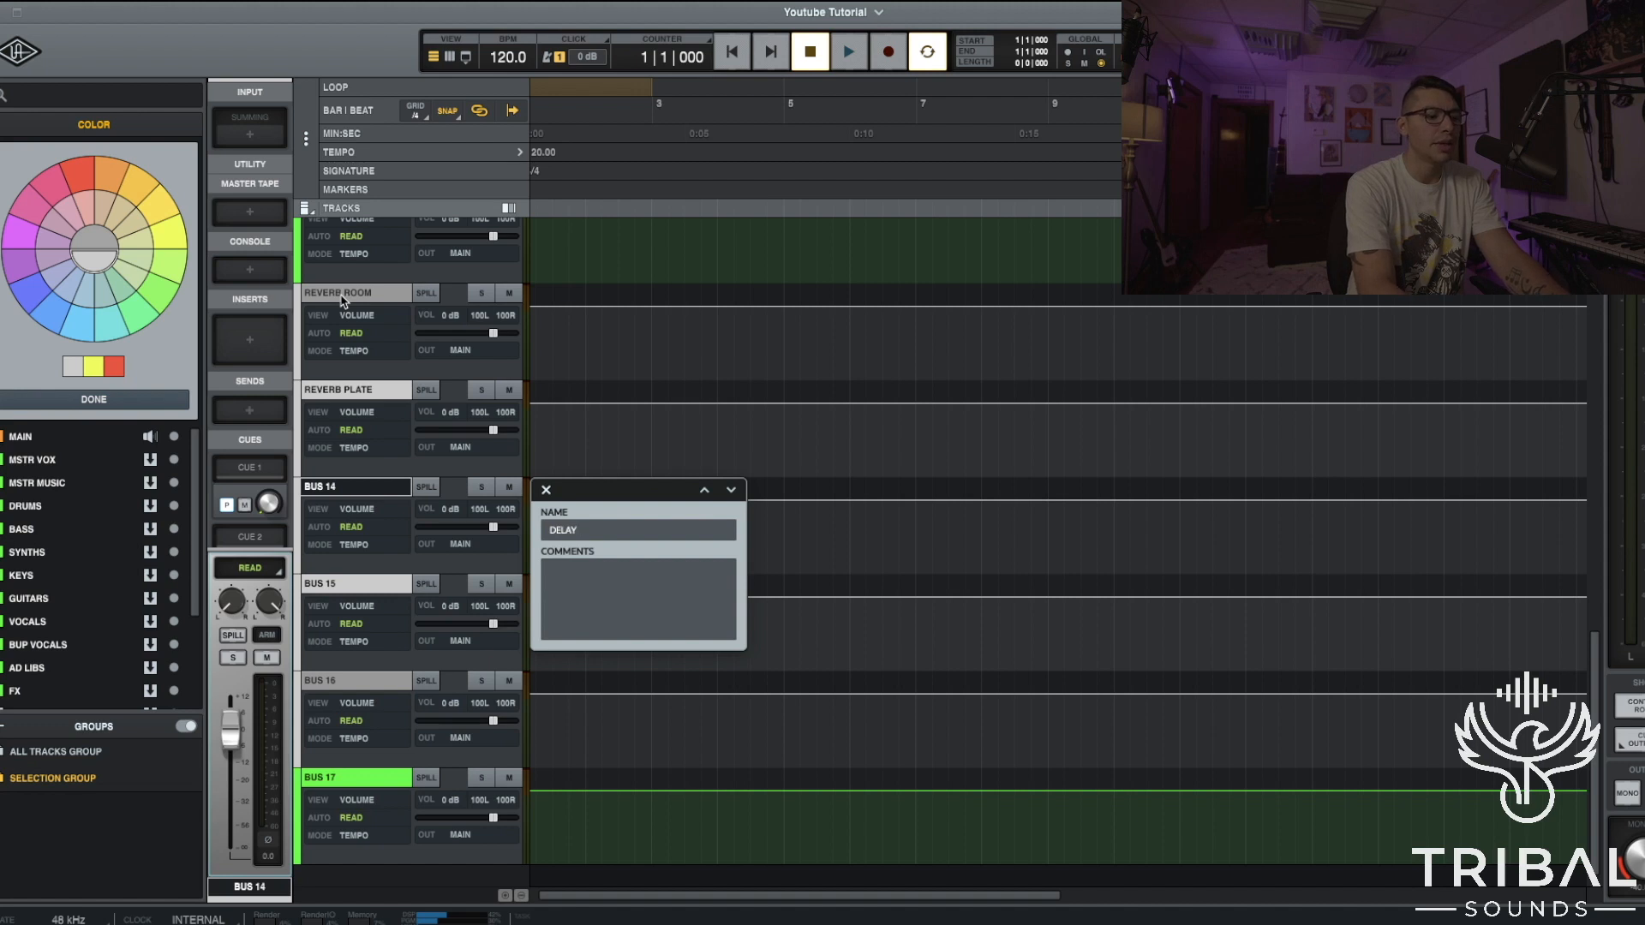
type("Y 1/4")
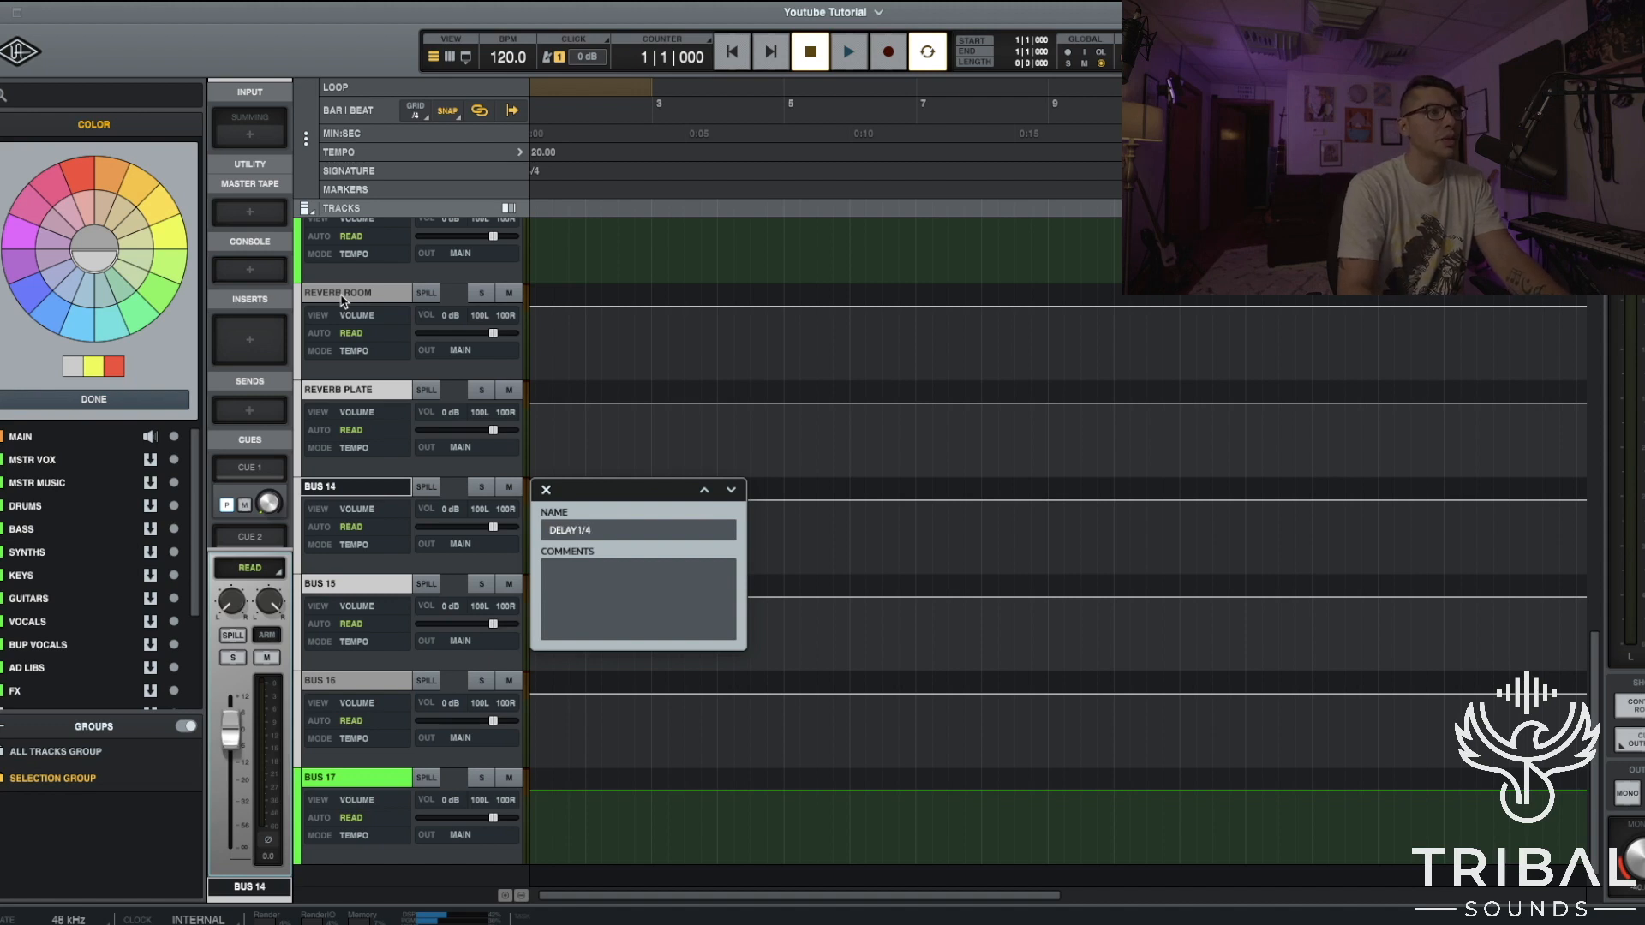
key("Tab")
type("DELAY")
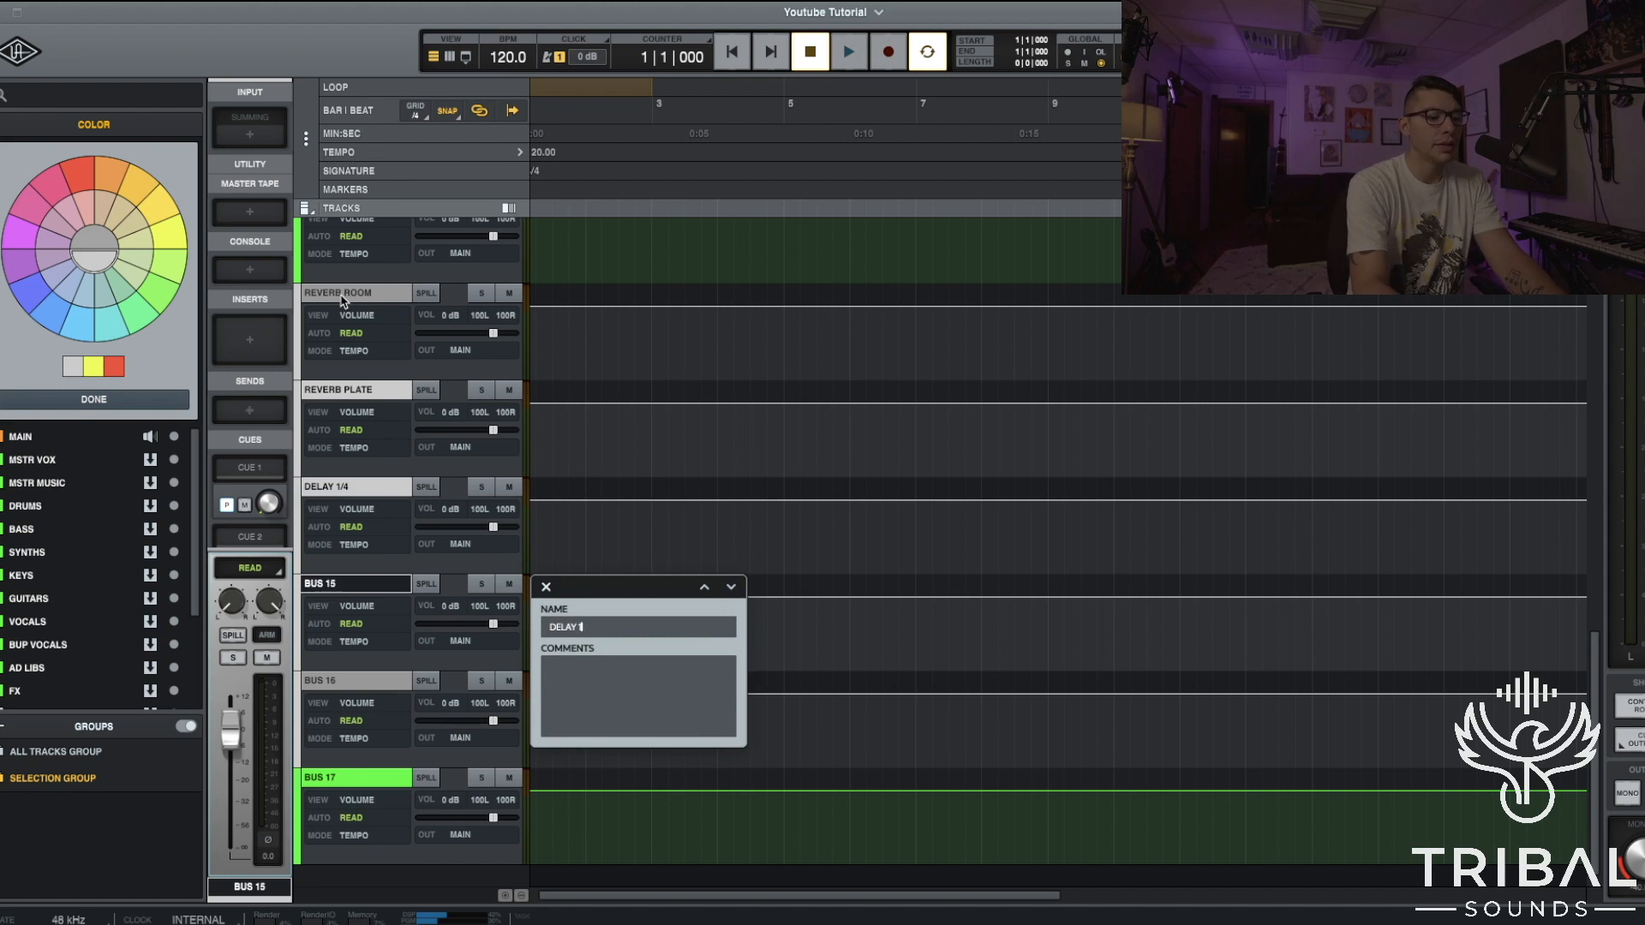
type(" 1/8")
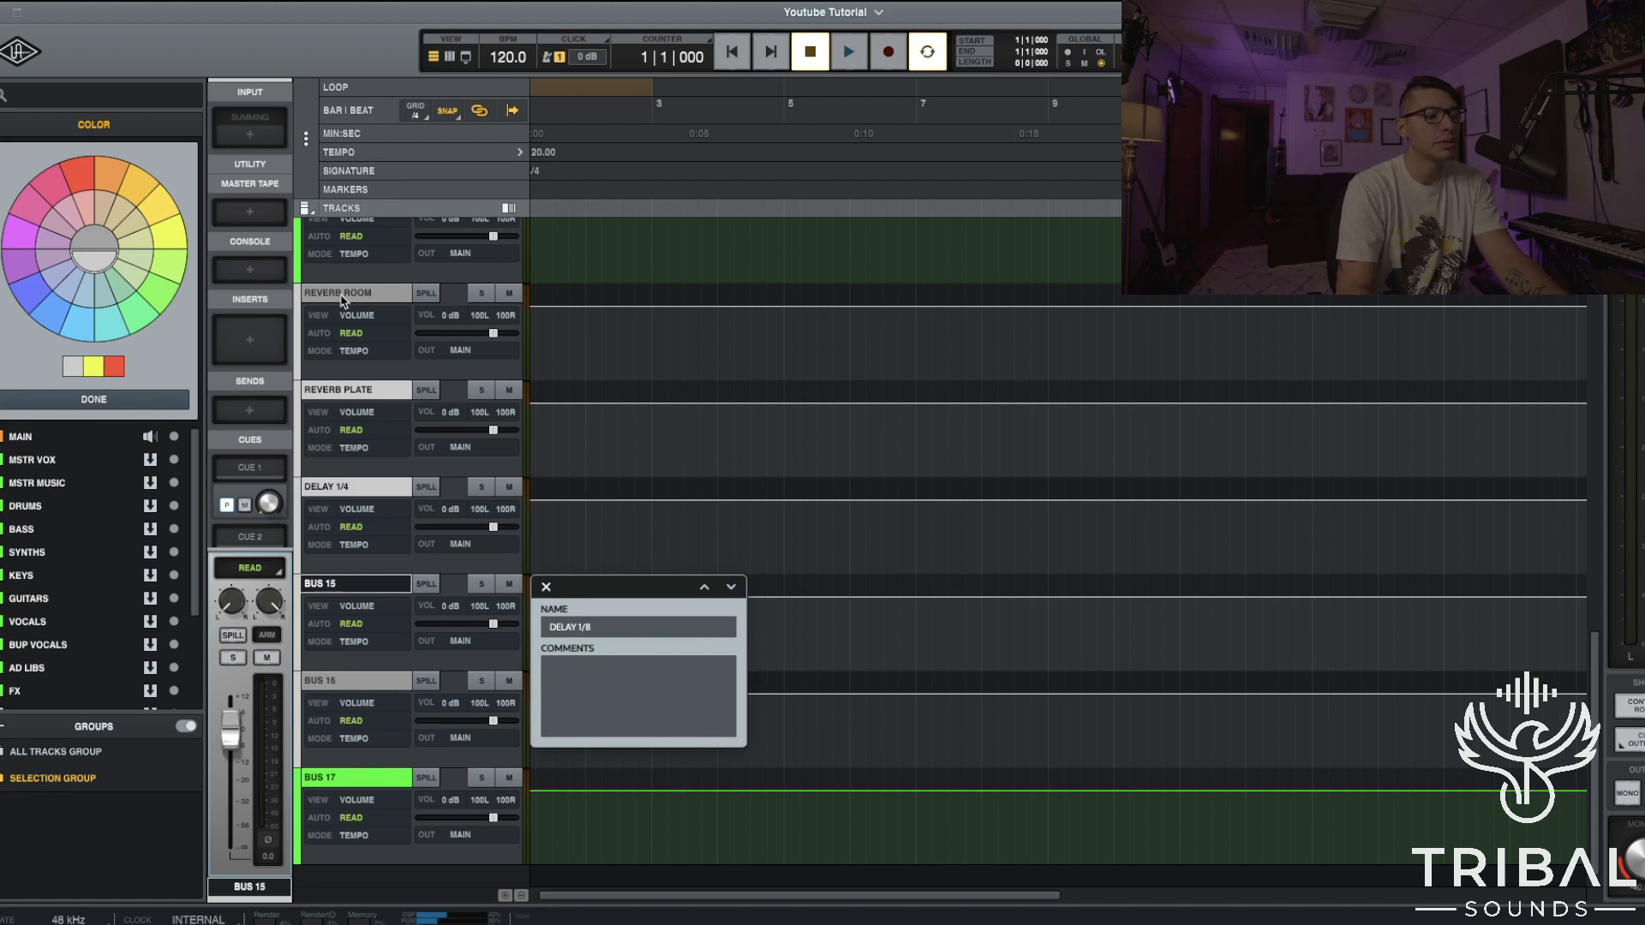
key("Tab")
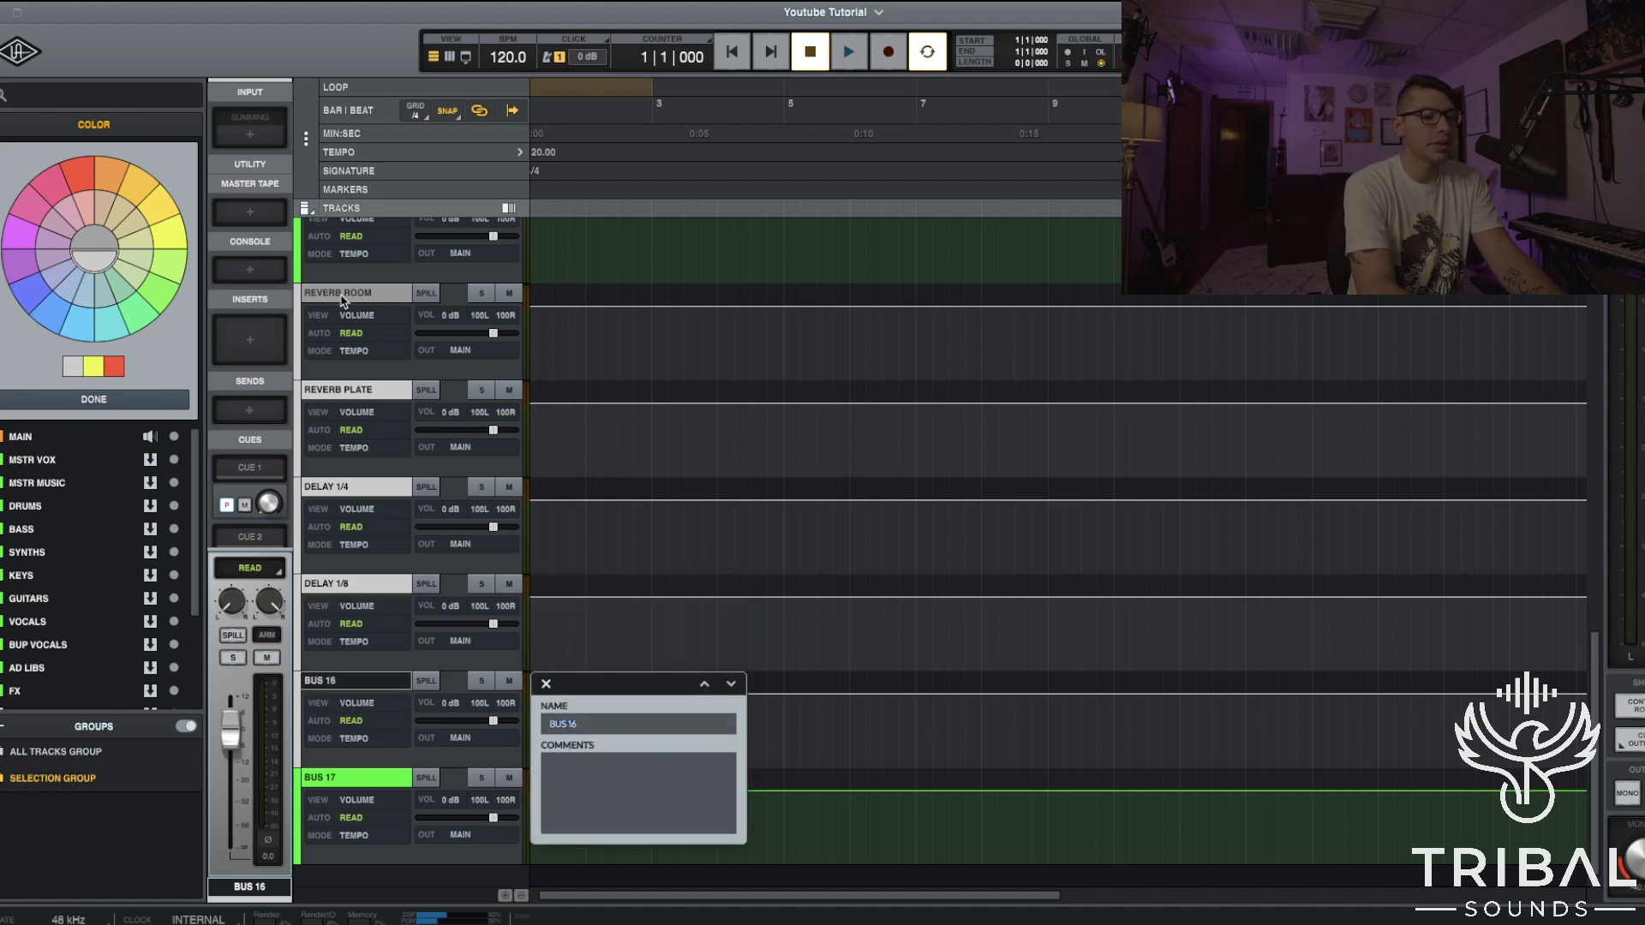
Rename Bus 16 as SPECIAL SAUCE and Bus 17 as SUB MASTER.
type("SPECIAL SAUCE")
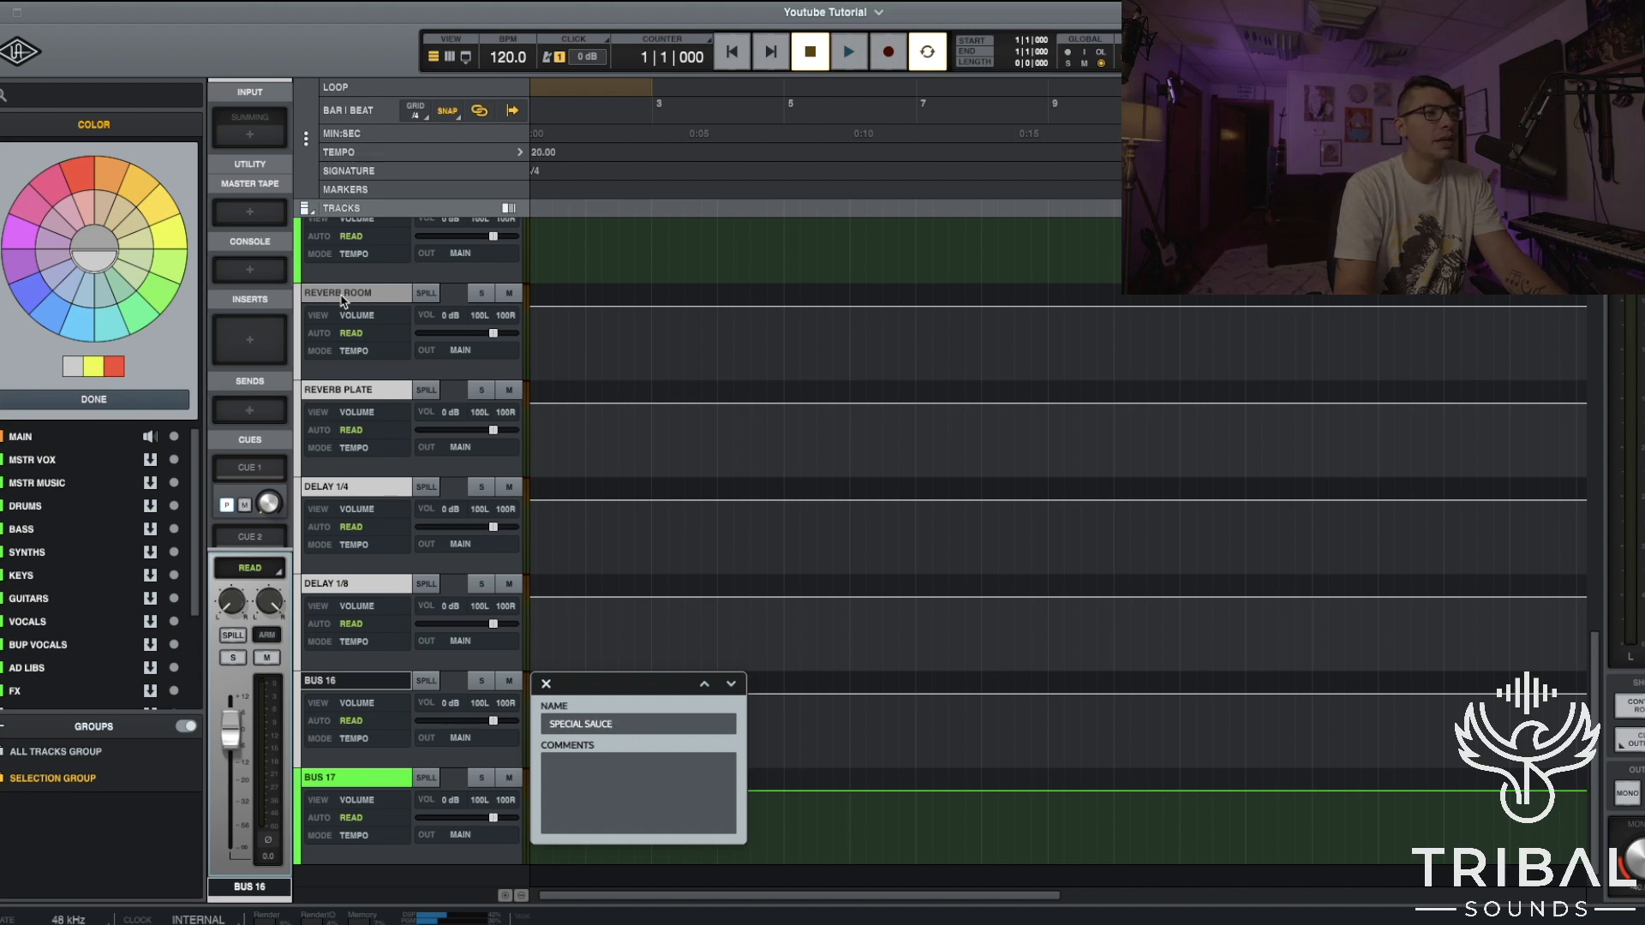
key("Tab")
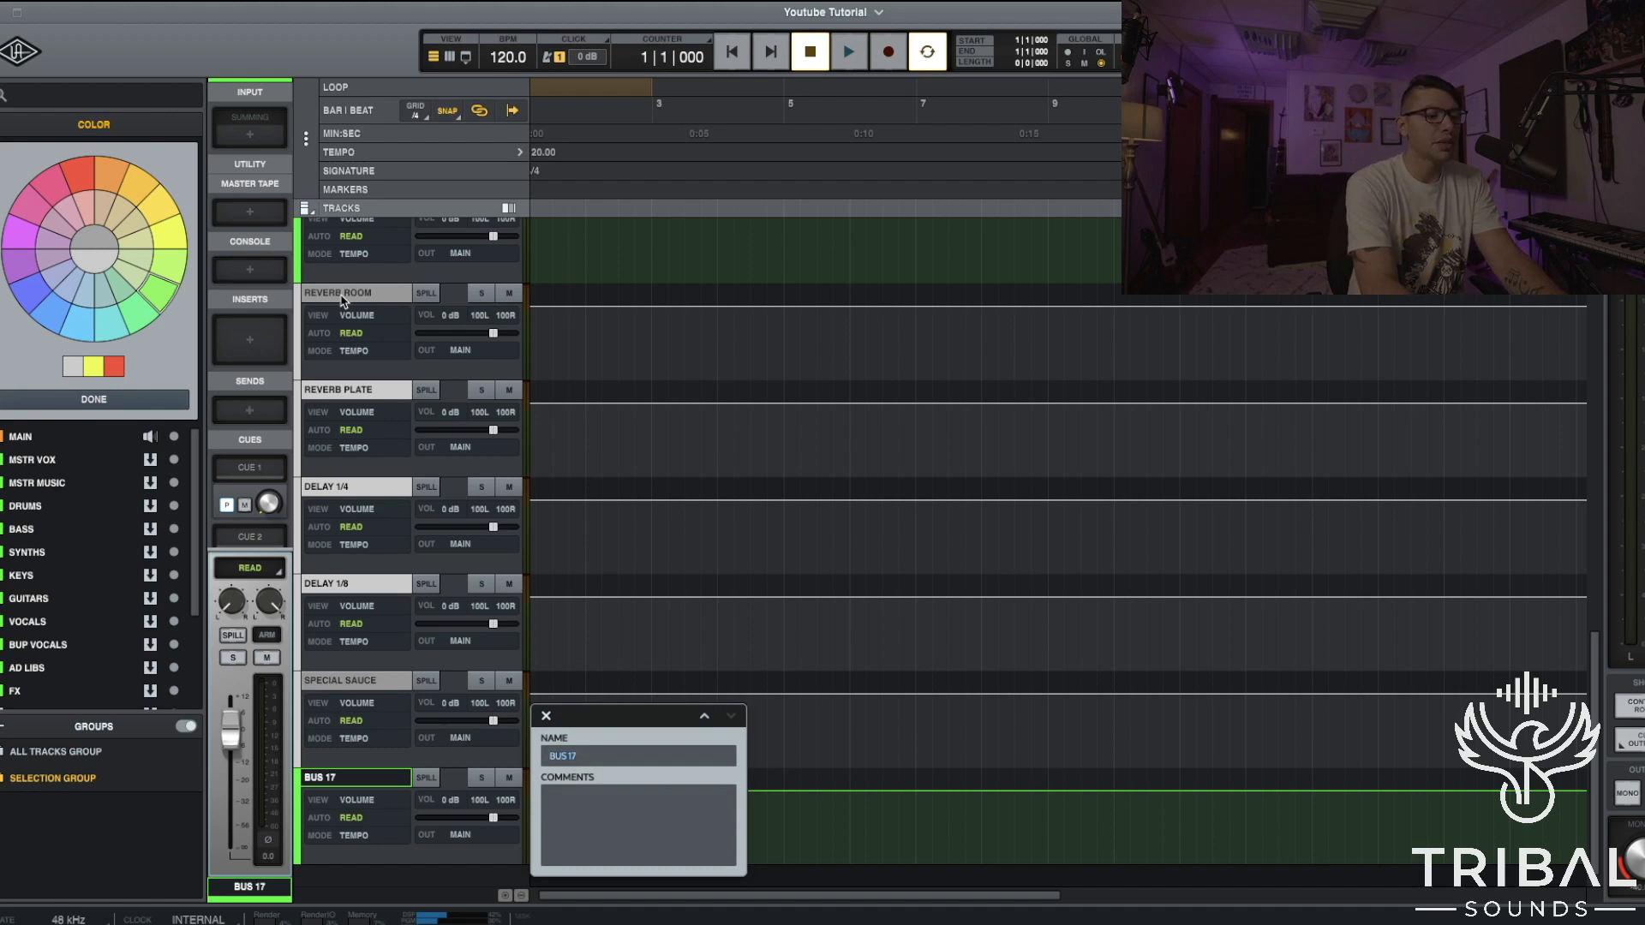
type("SUB MASTER")
key("Return")
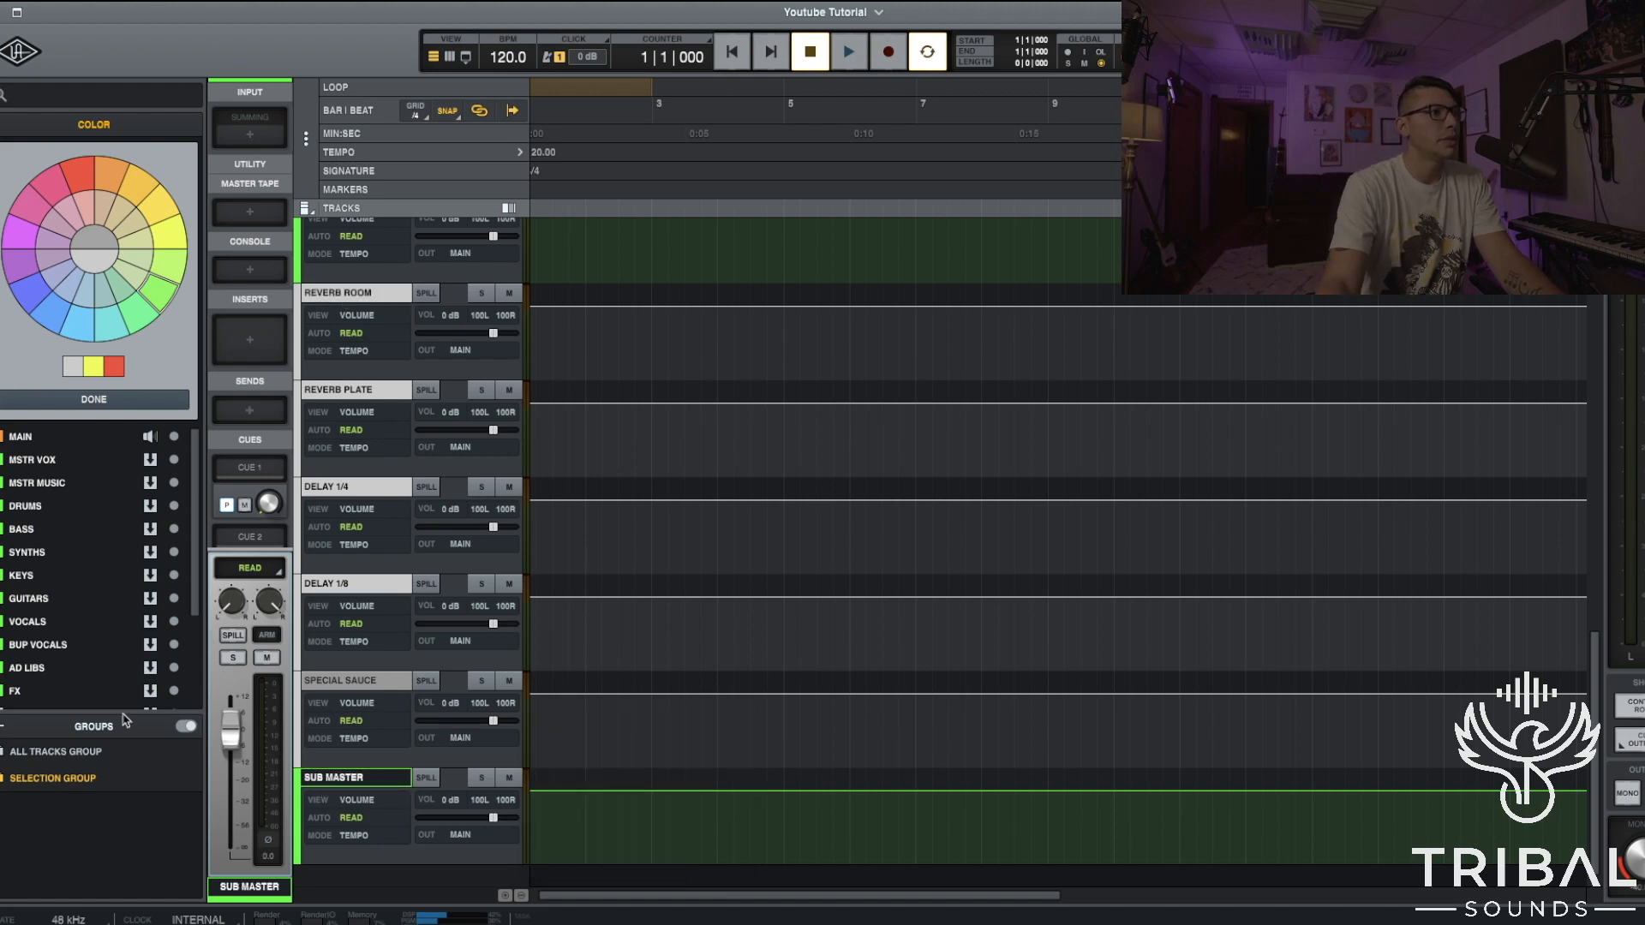
Move the SUB MASTER bus up the track order, directly below MAIN and above MSTR VOX.
scroll(68, 702, "down", 3)
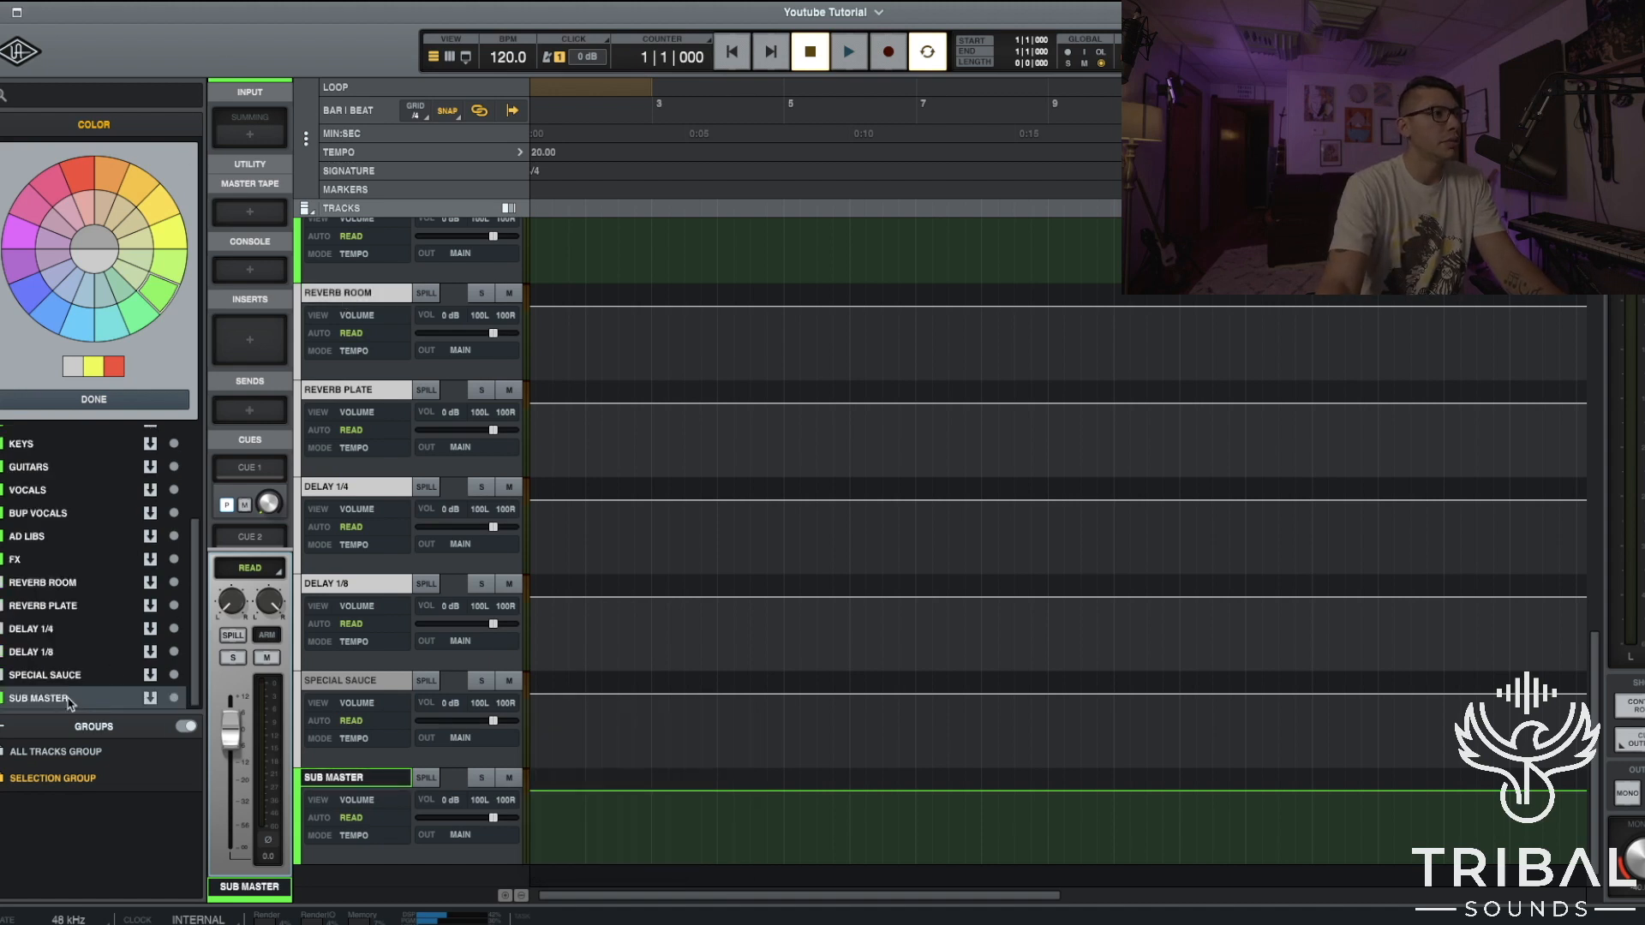
scroll(62, 514, "up", 3)
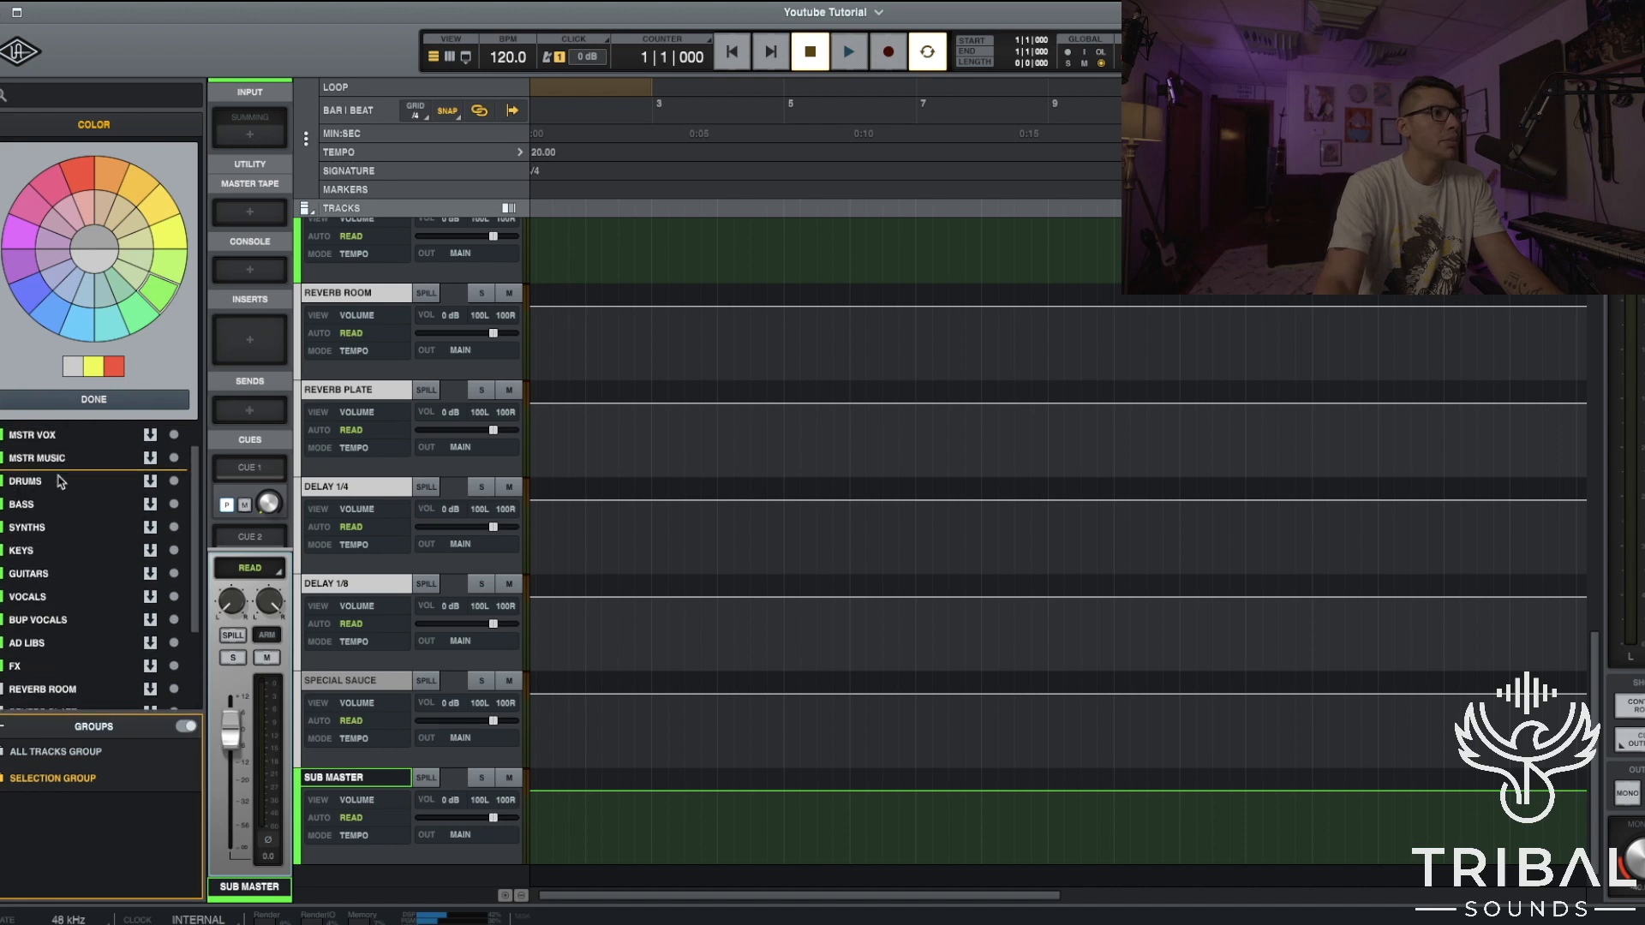
left_click_drag(62, 482, 62, 460)
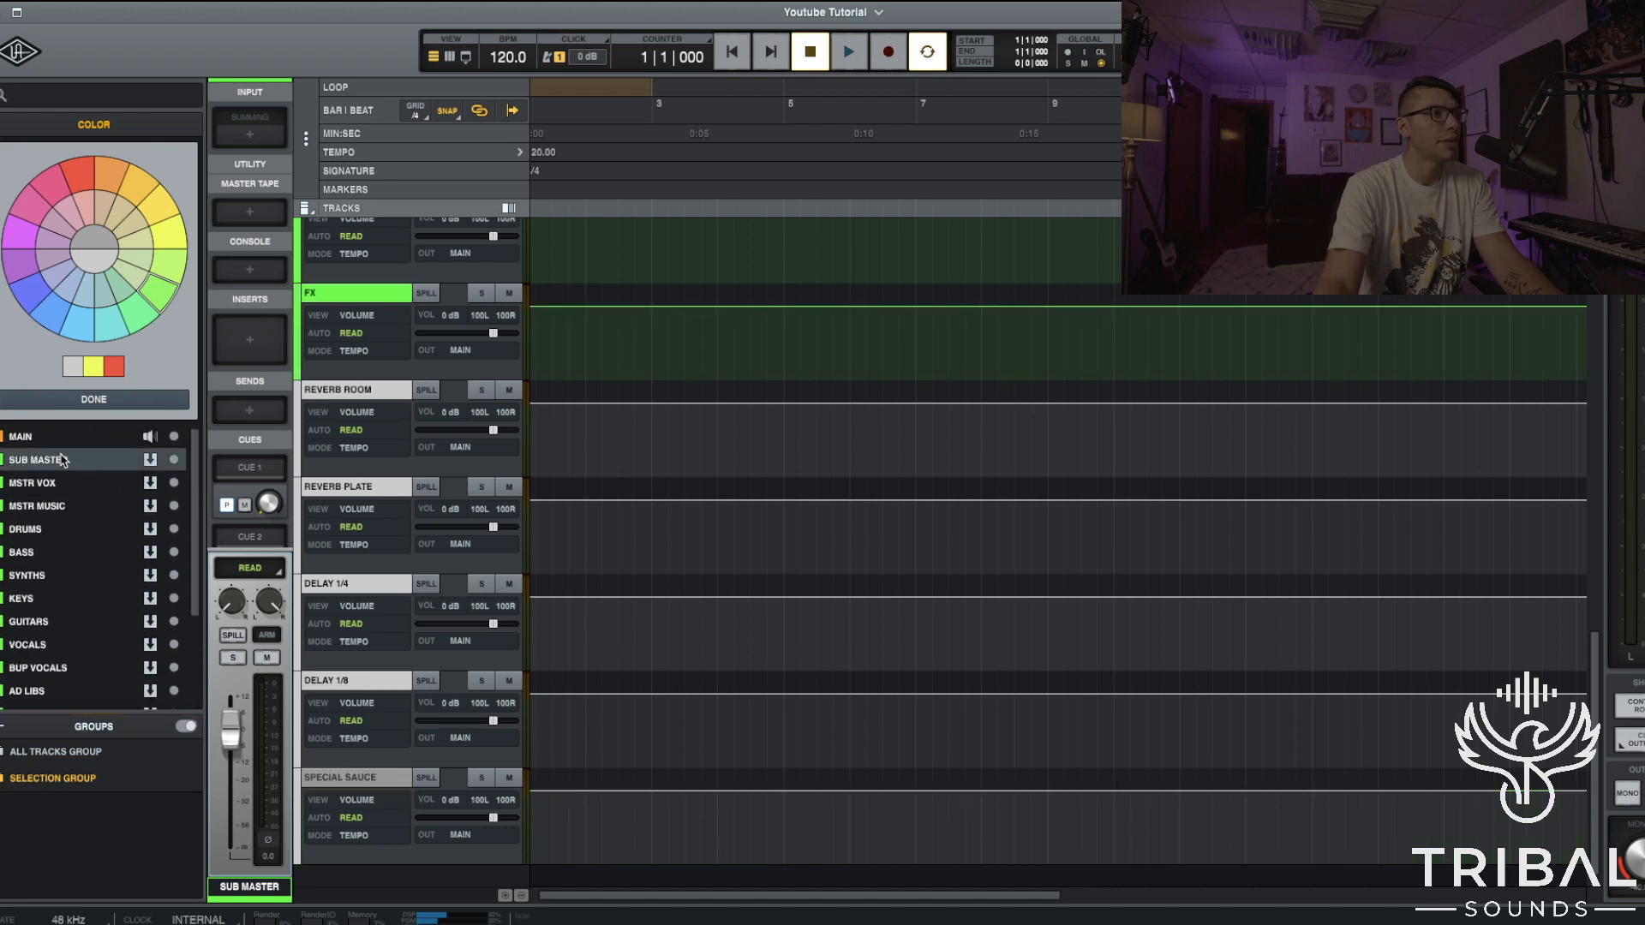
Color the MAIN track red and the SUB MASTER bus yellow.
scroll(621, 682, "up", 15)
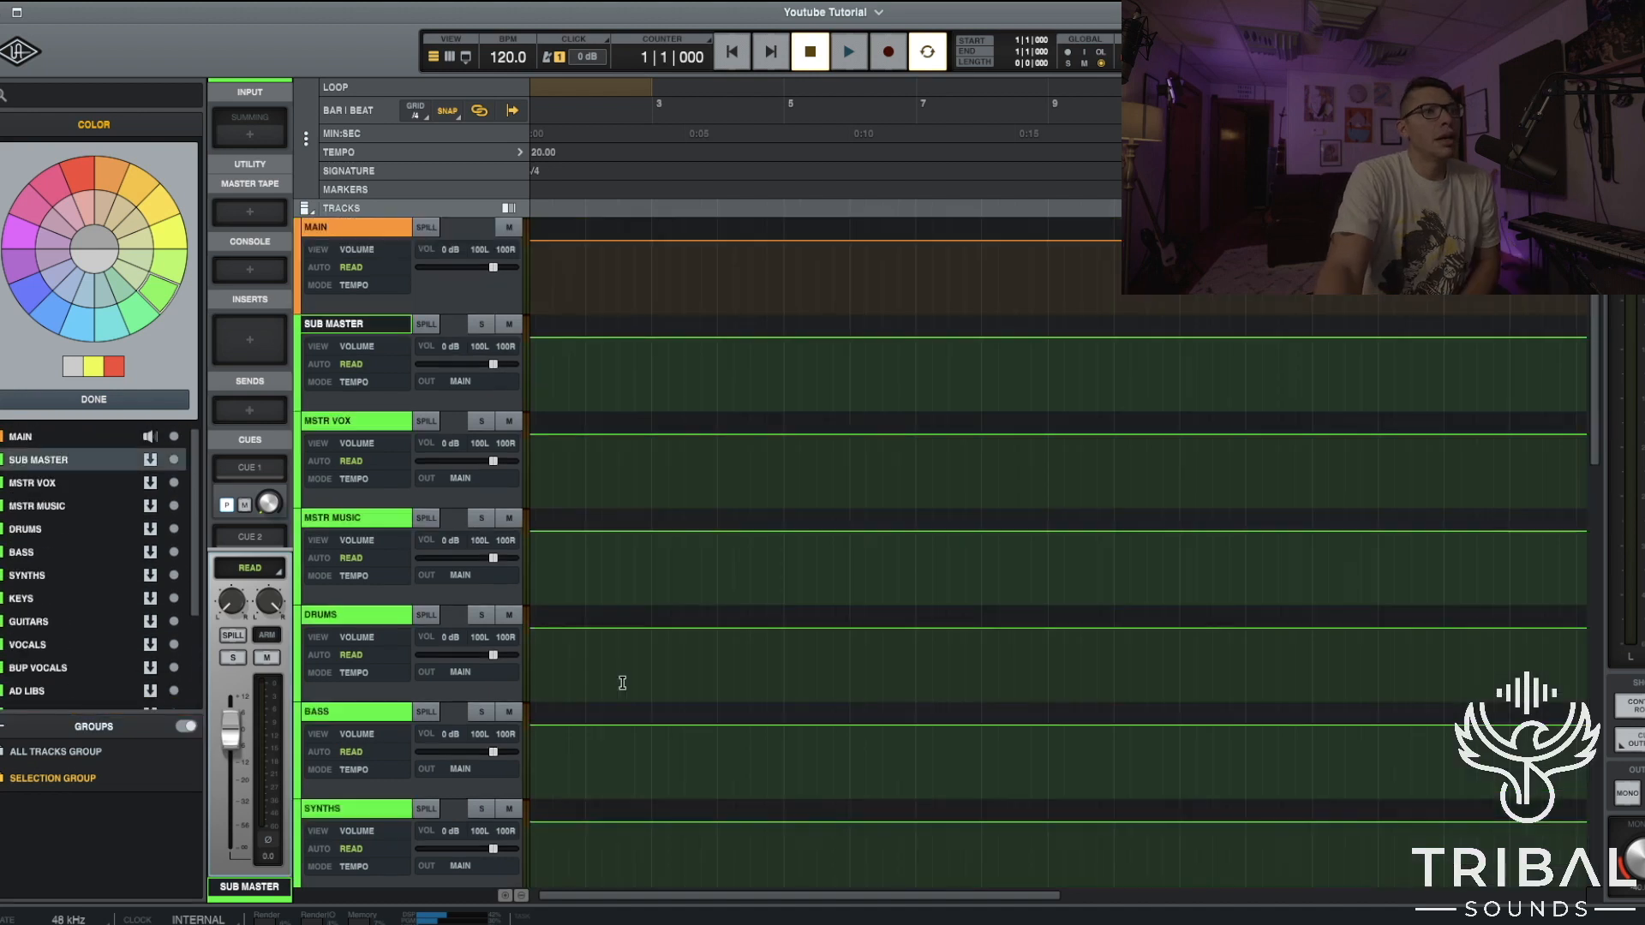
left_click(350, 230)
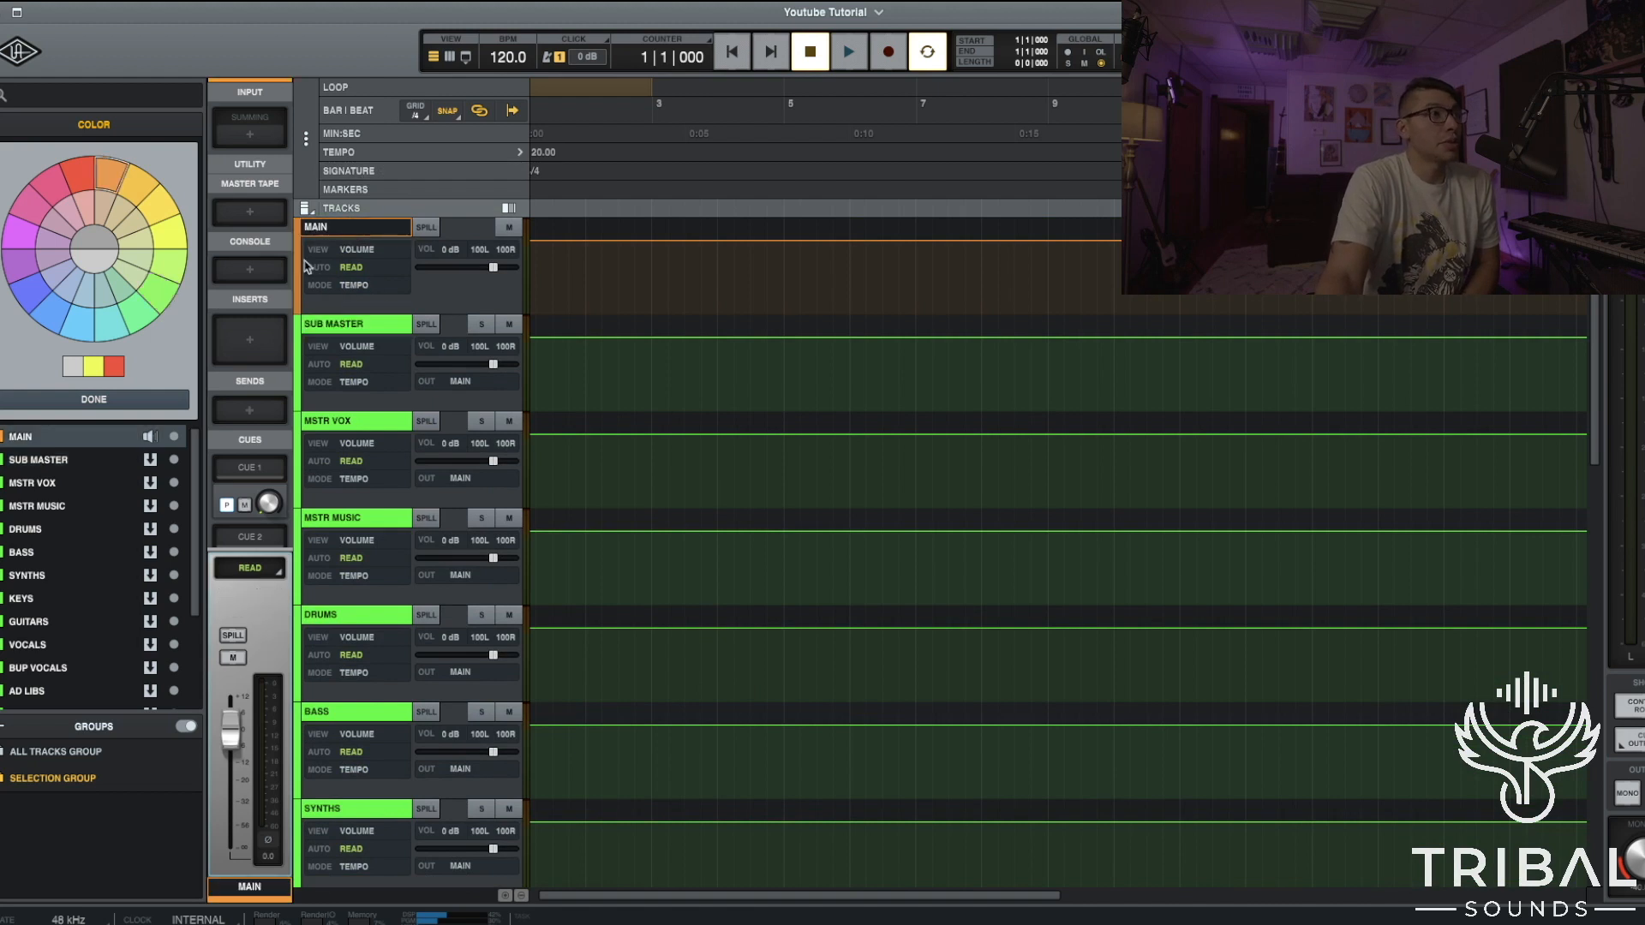
left_click(85, 180)
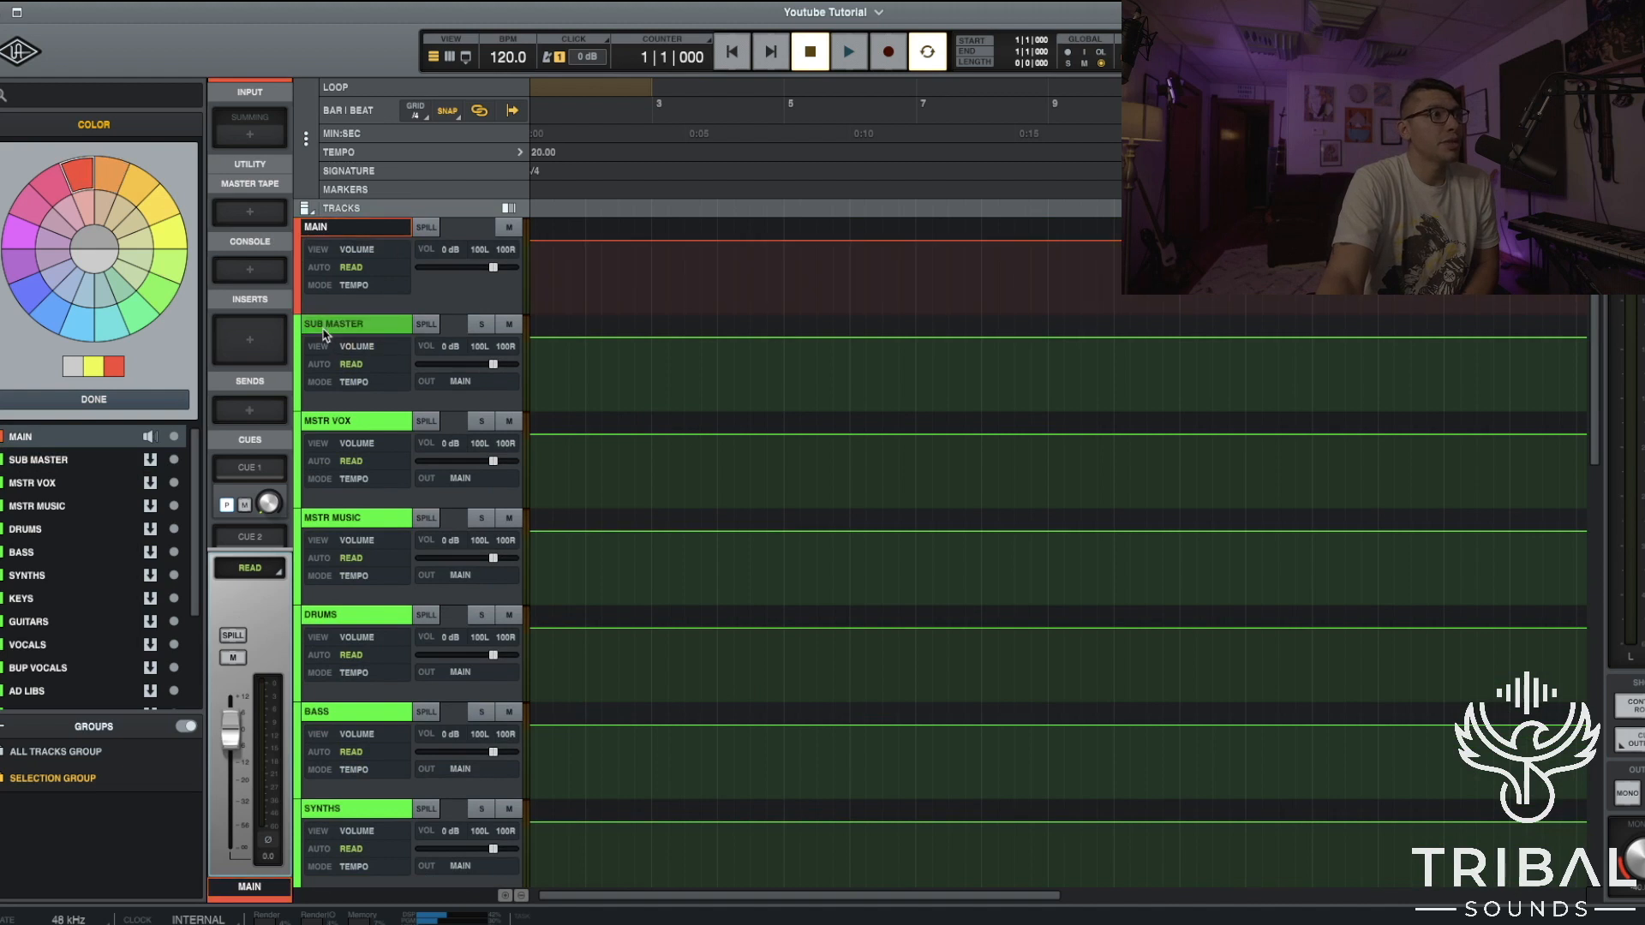
left_click(324, 331)
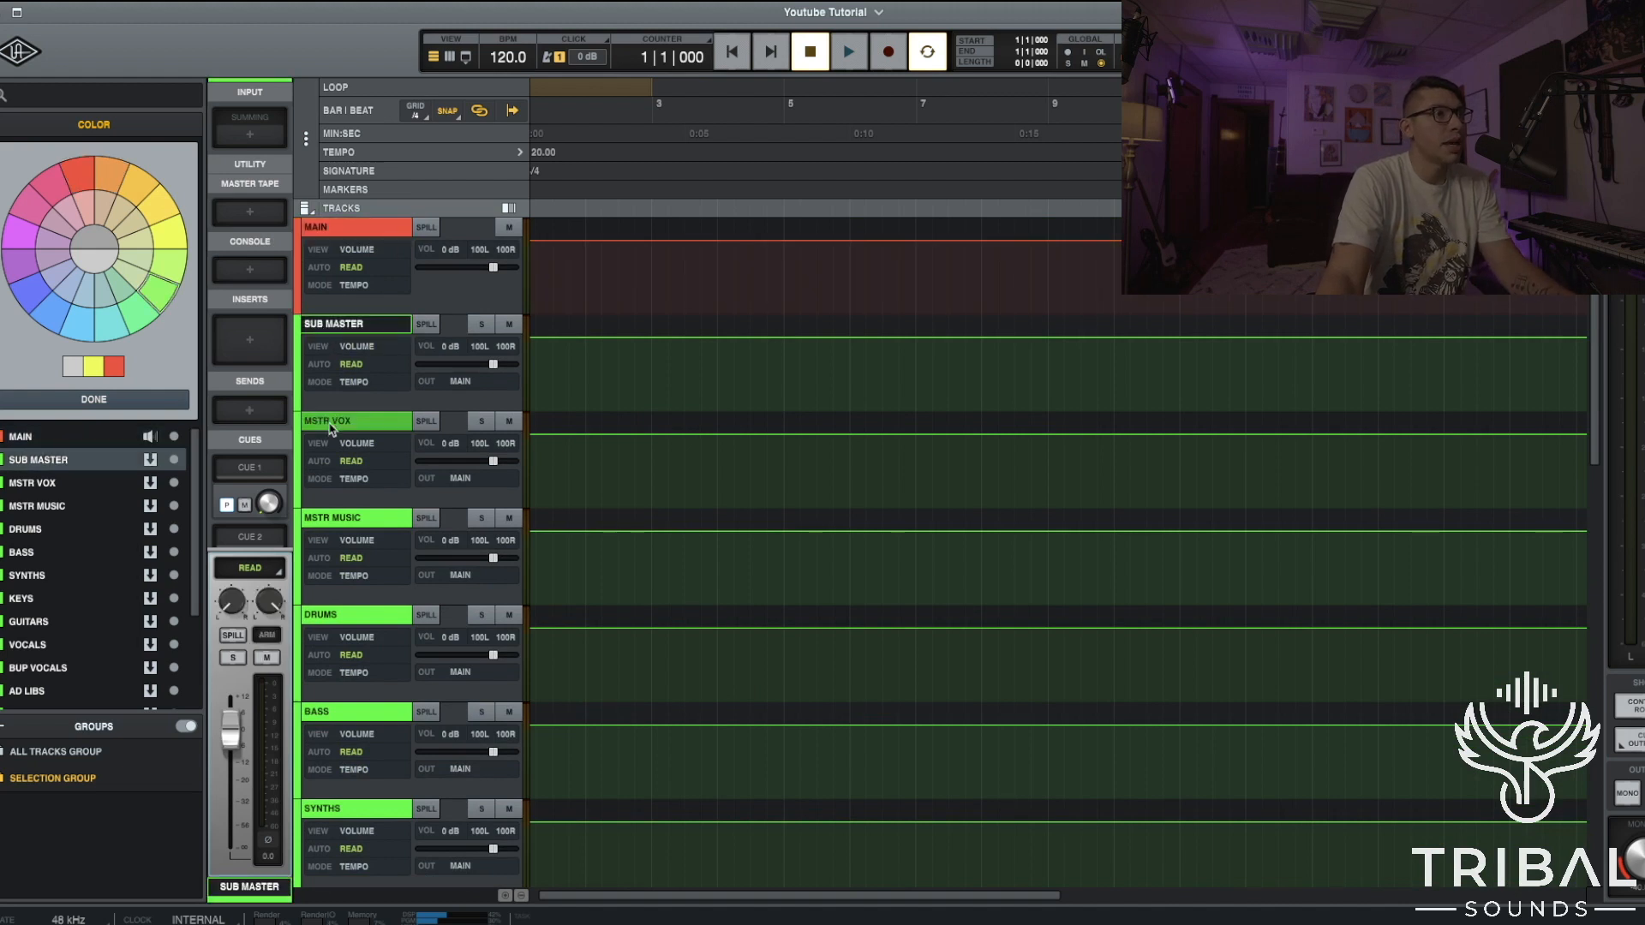
left_click(171, 239)
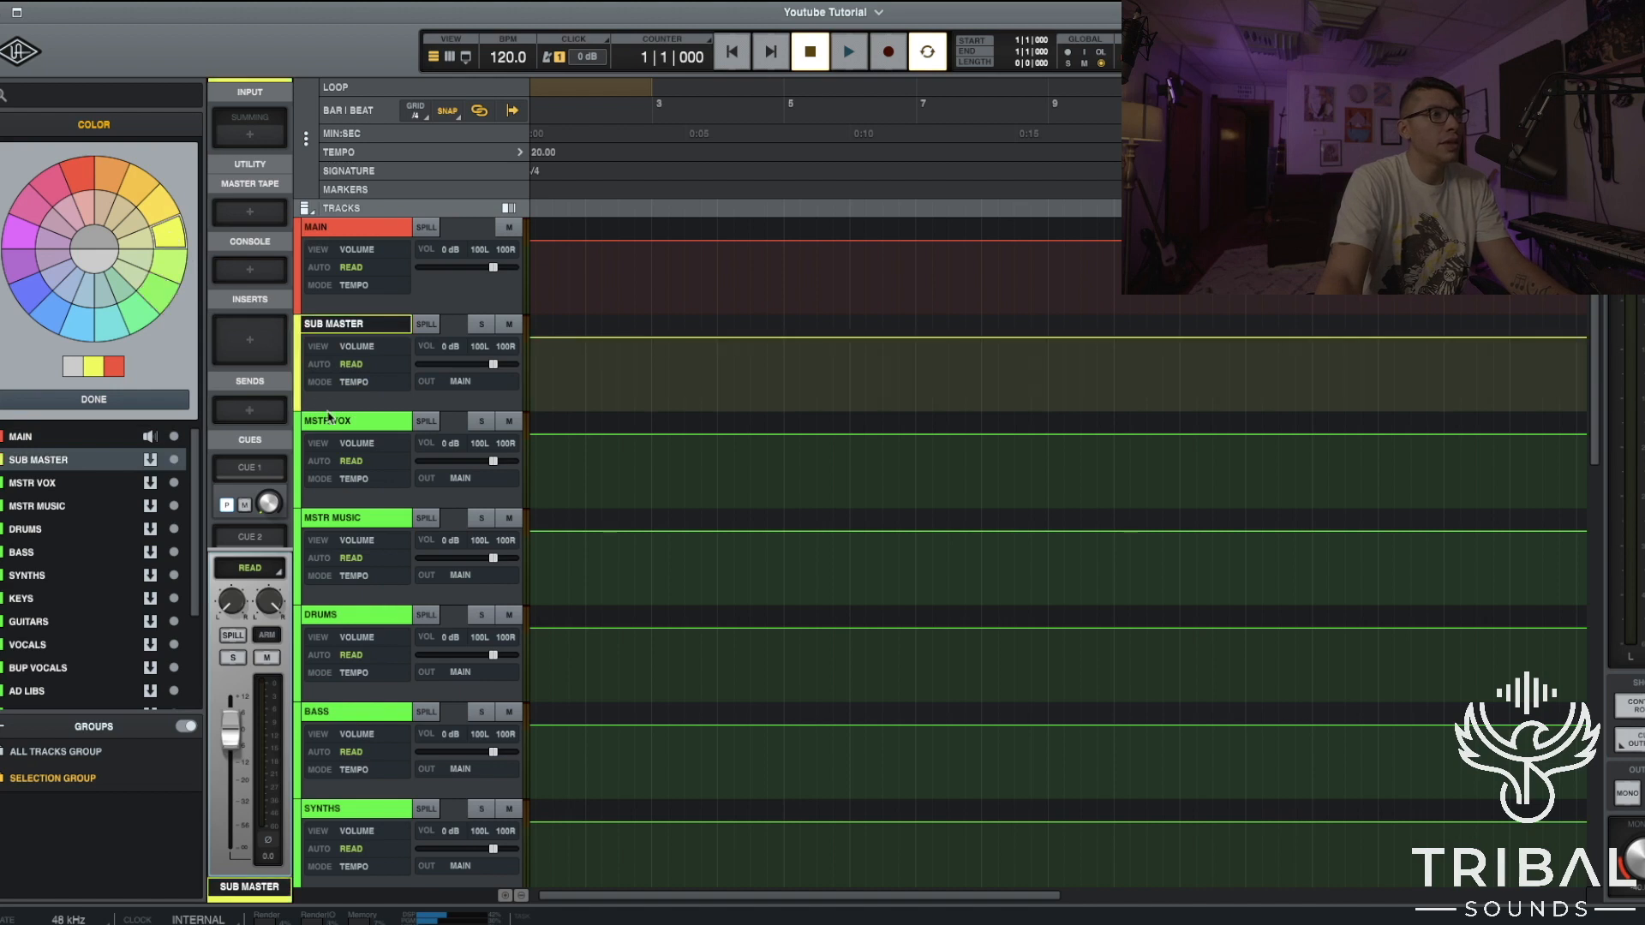
Select the MSTR VOX and MSTR MUSIC buses together and color them pale yellow.
left_click(338, 421)
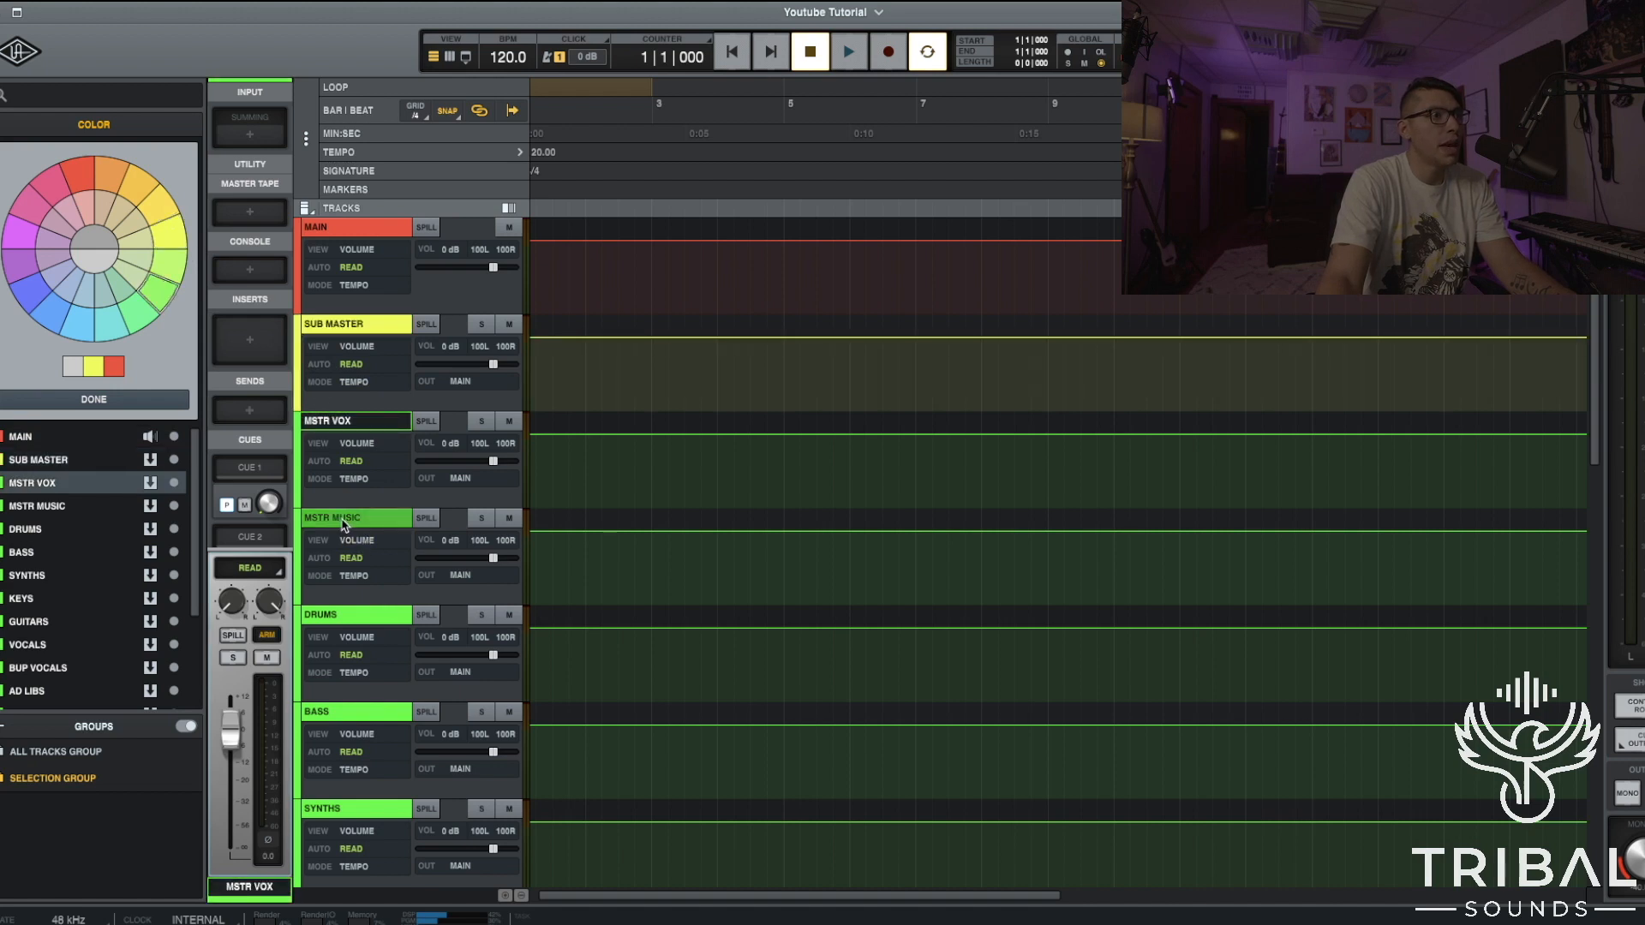
left_click(342, 519, "shift")
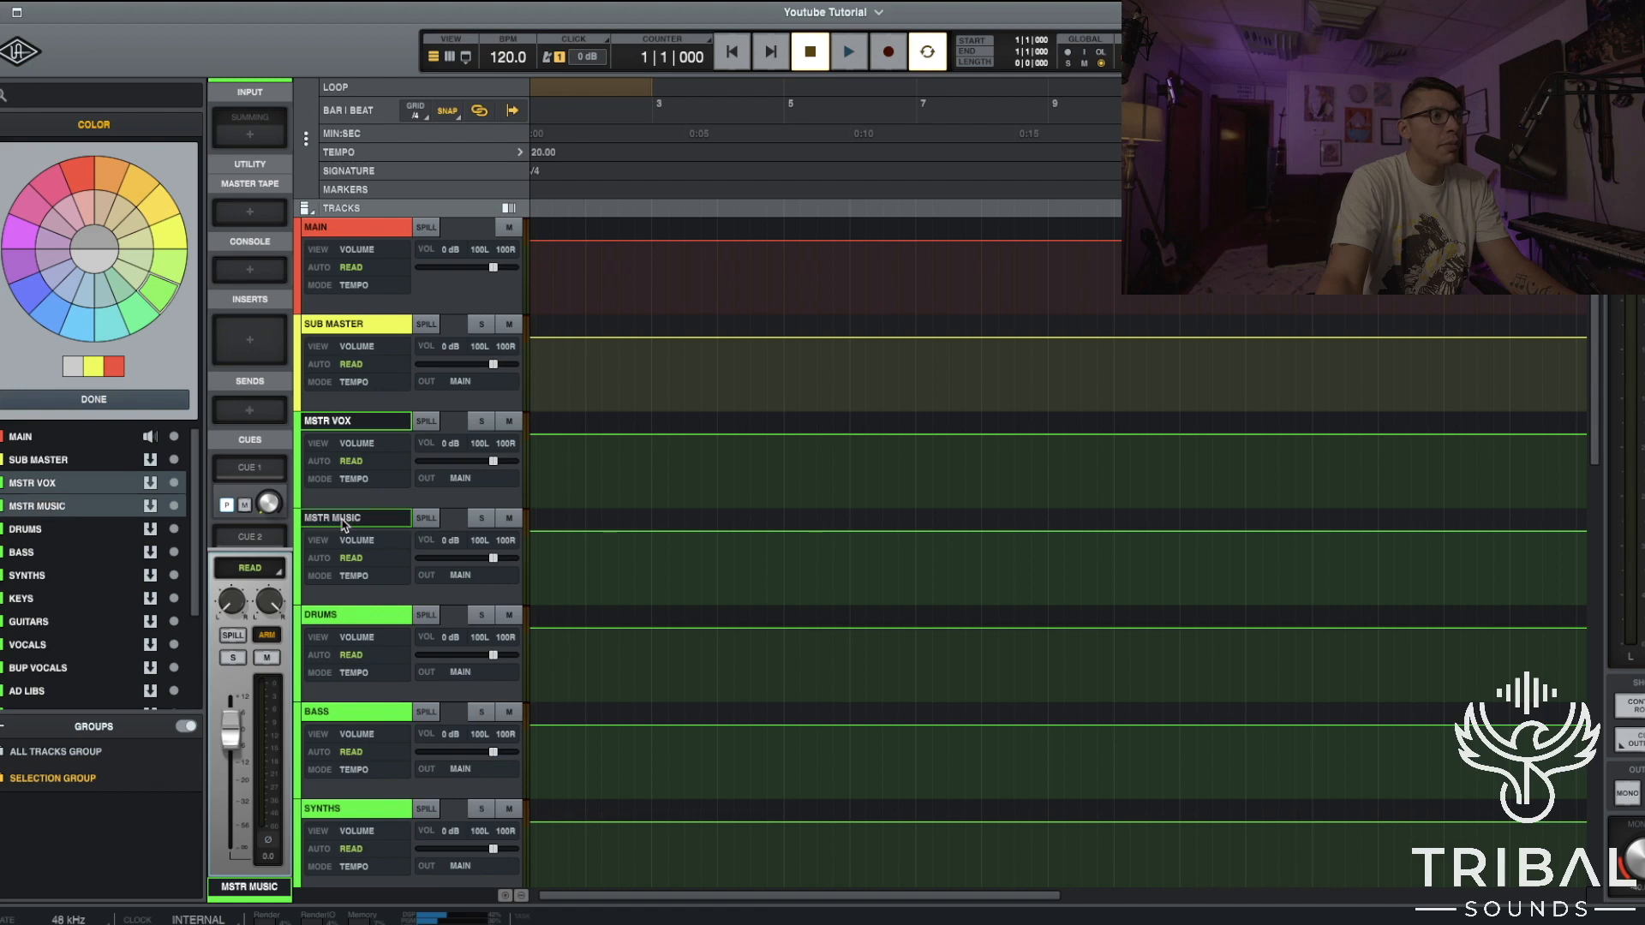
left_click(143, 243)
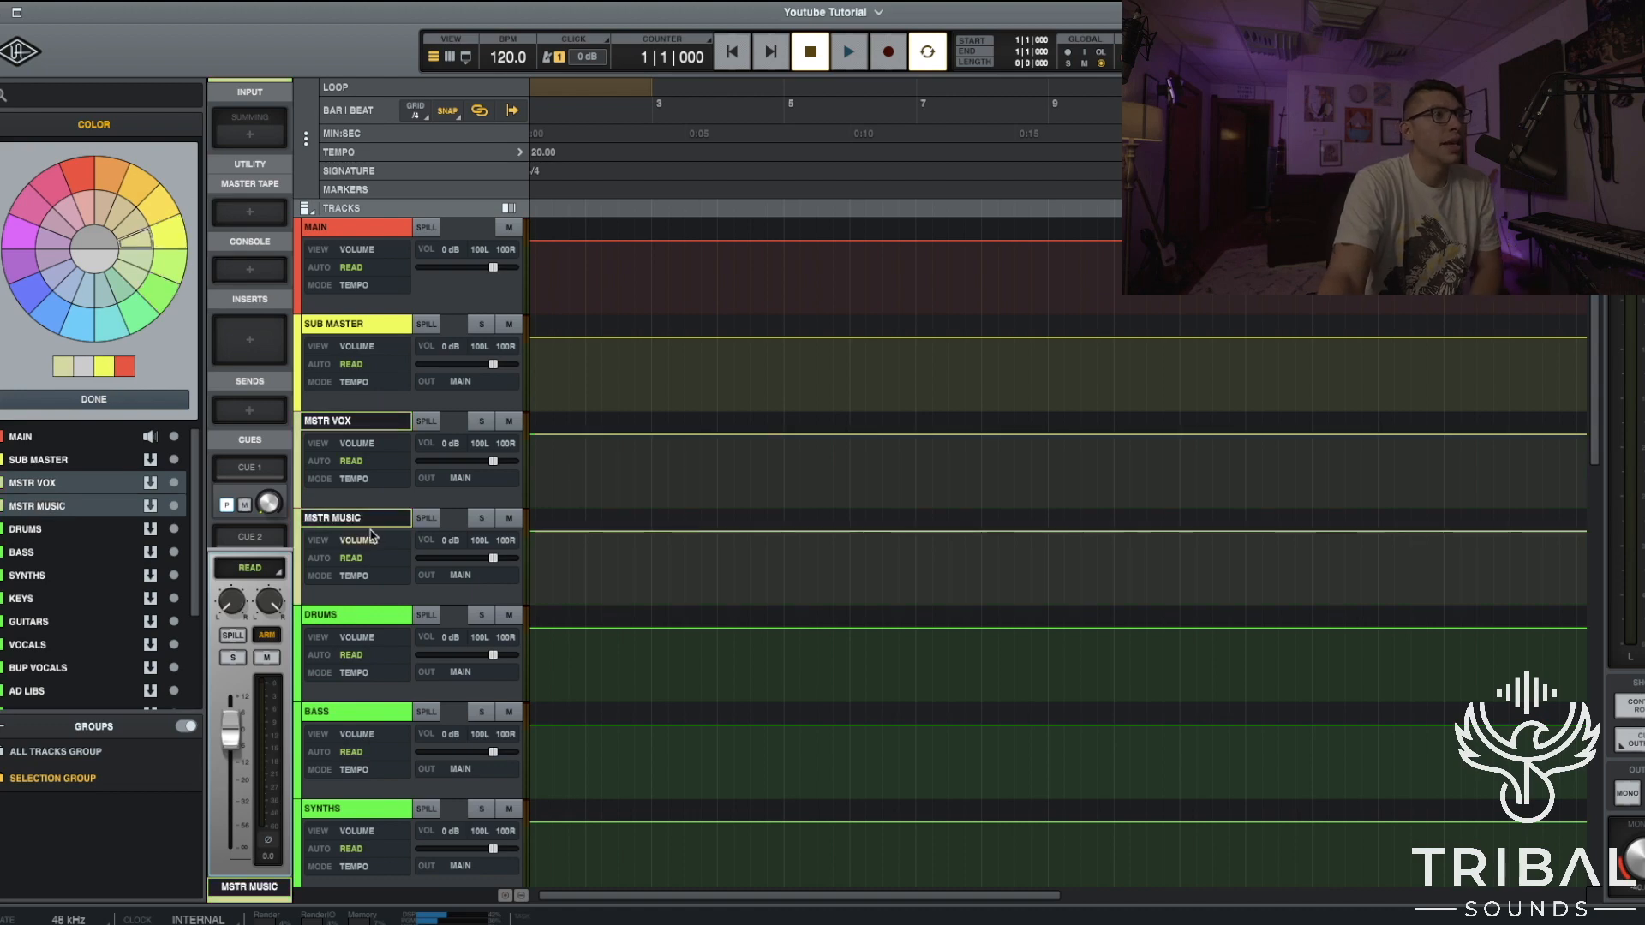
Review the order and colors of all tracks from MAIN down to SPECIAL SAUCE.
scroll(633, 560, "down", 8)
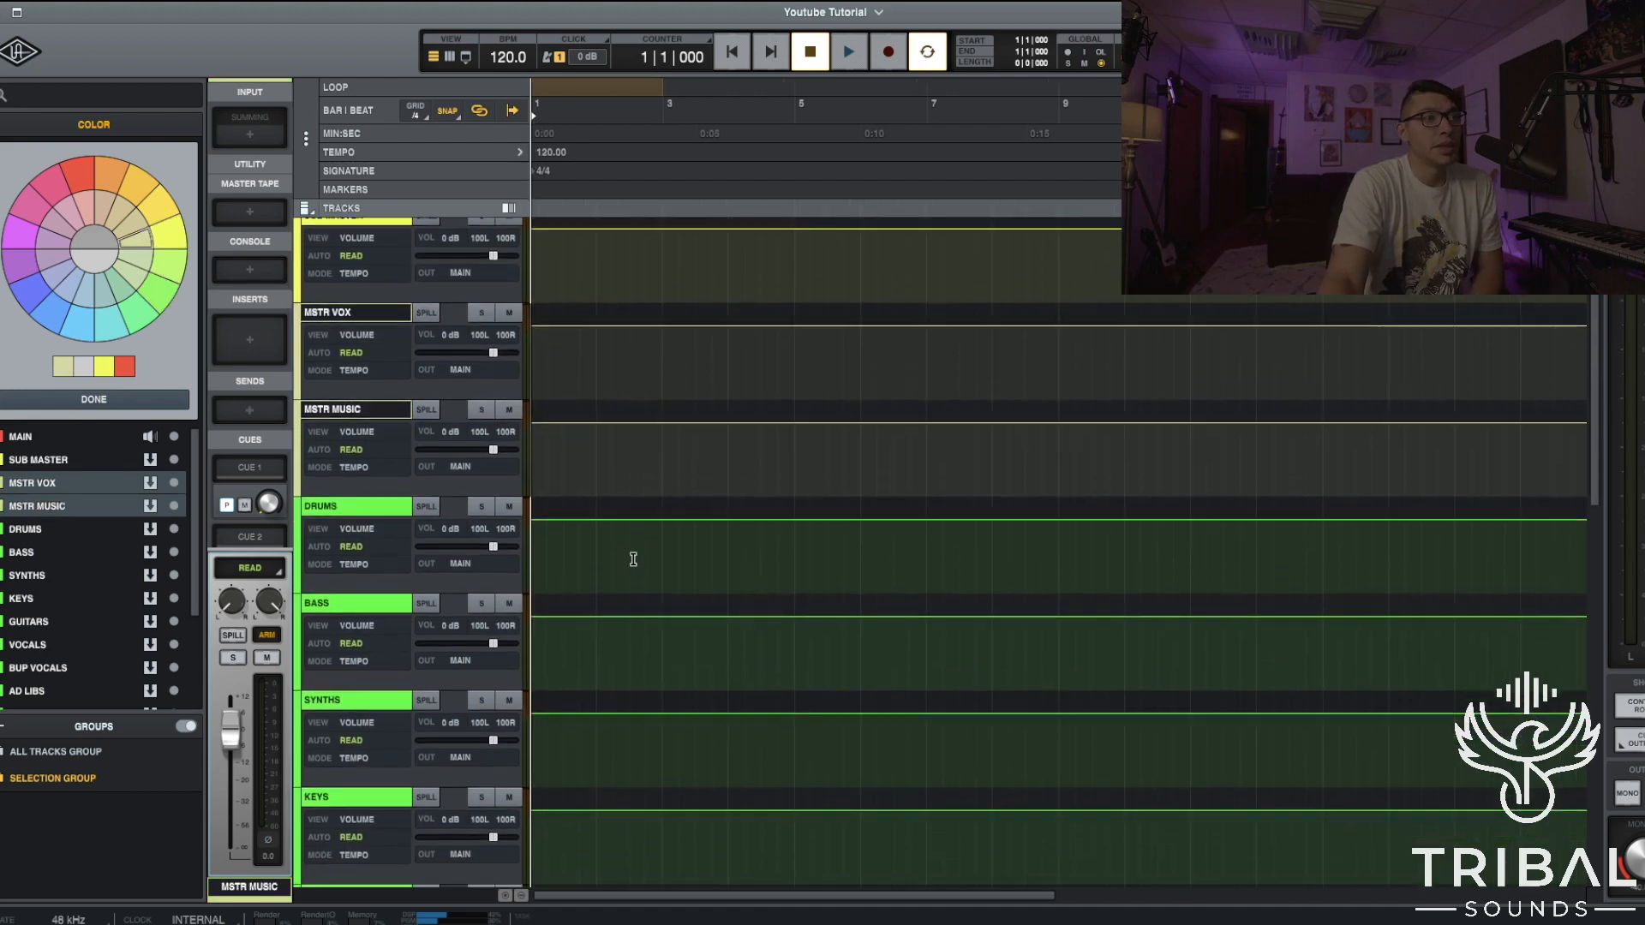
scroll(633, 559, "up", 5)
scroll(633, 560, "right", 3)
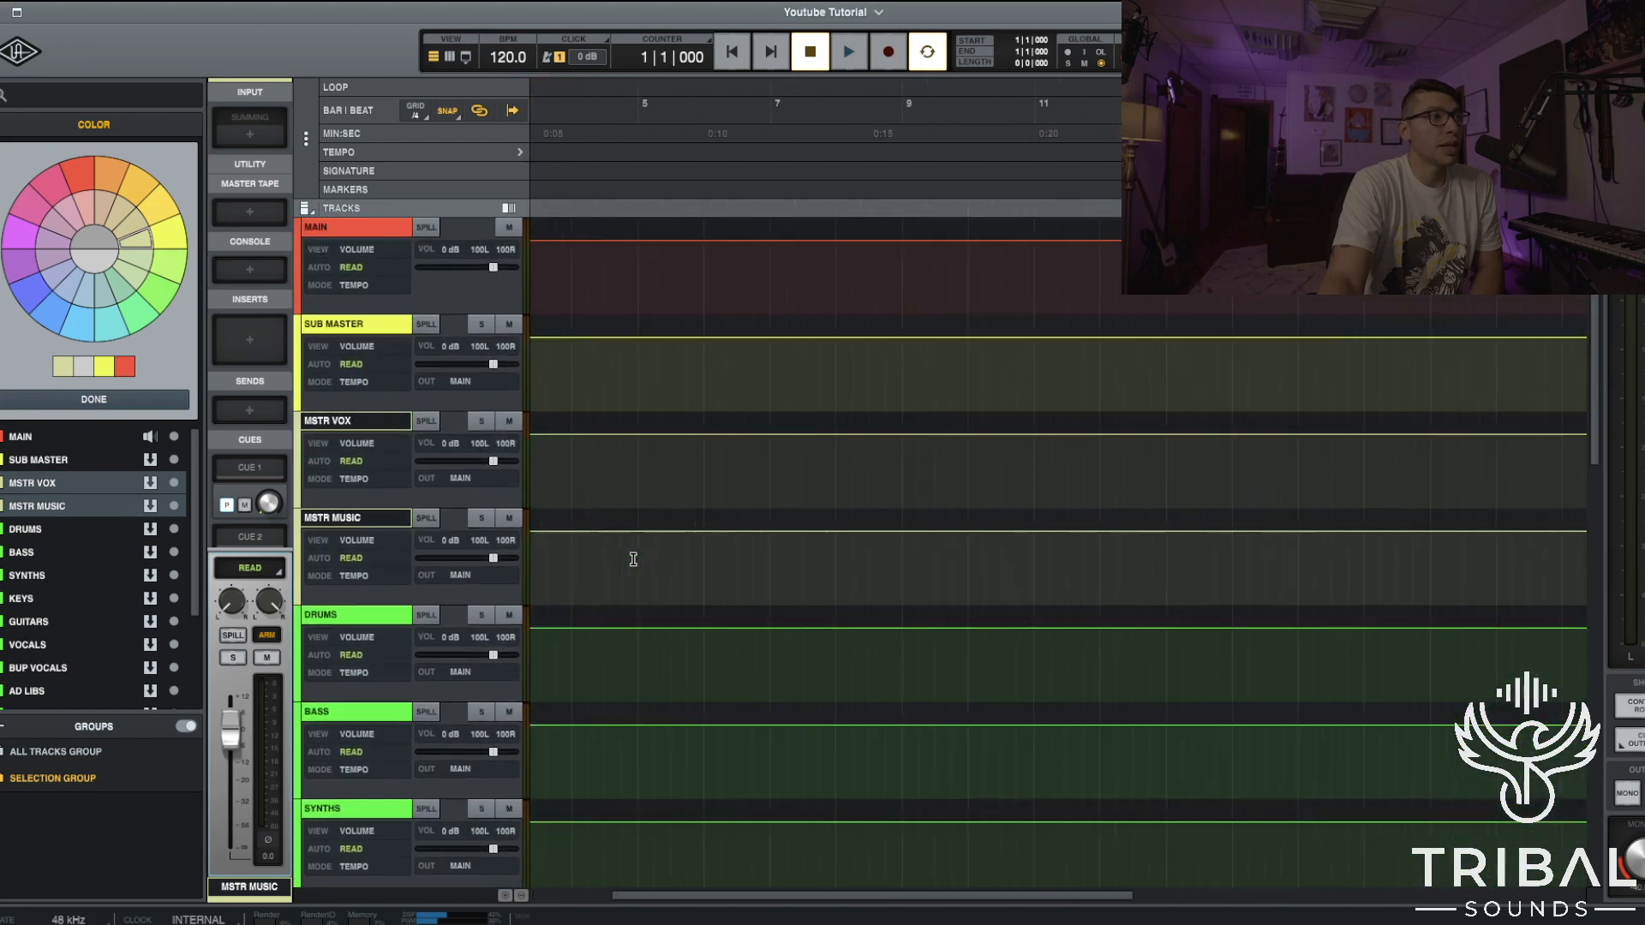
scroll(611, 554, "left", 3)
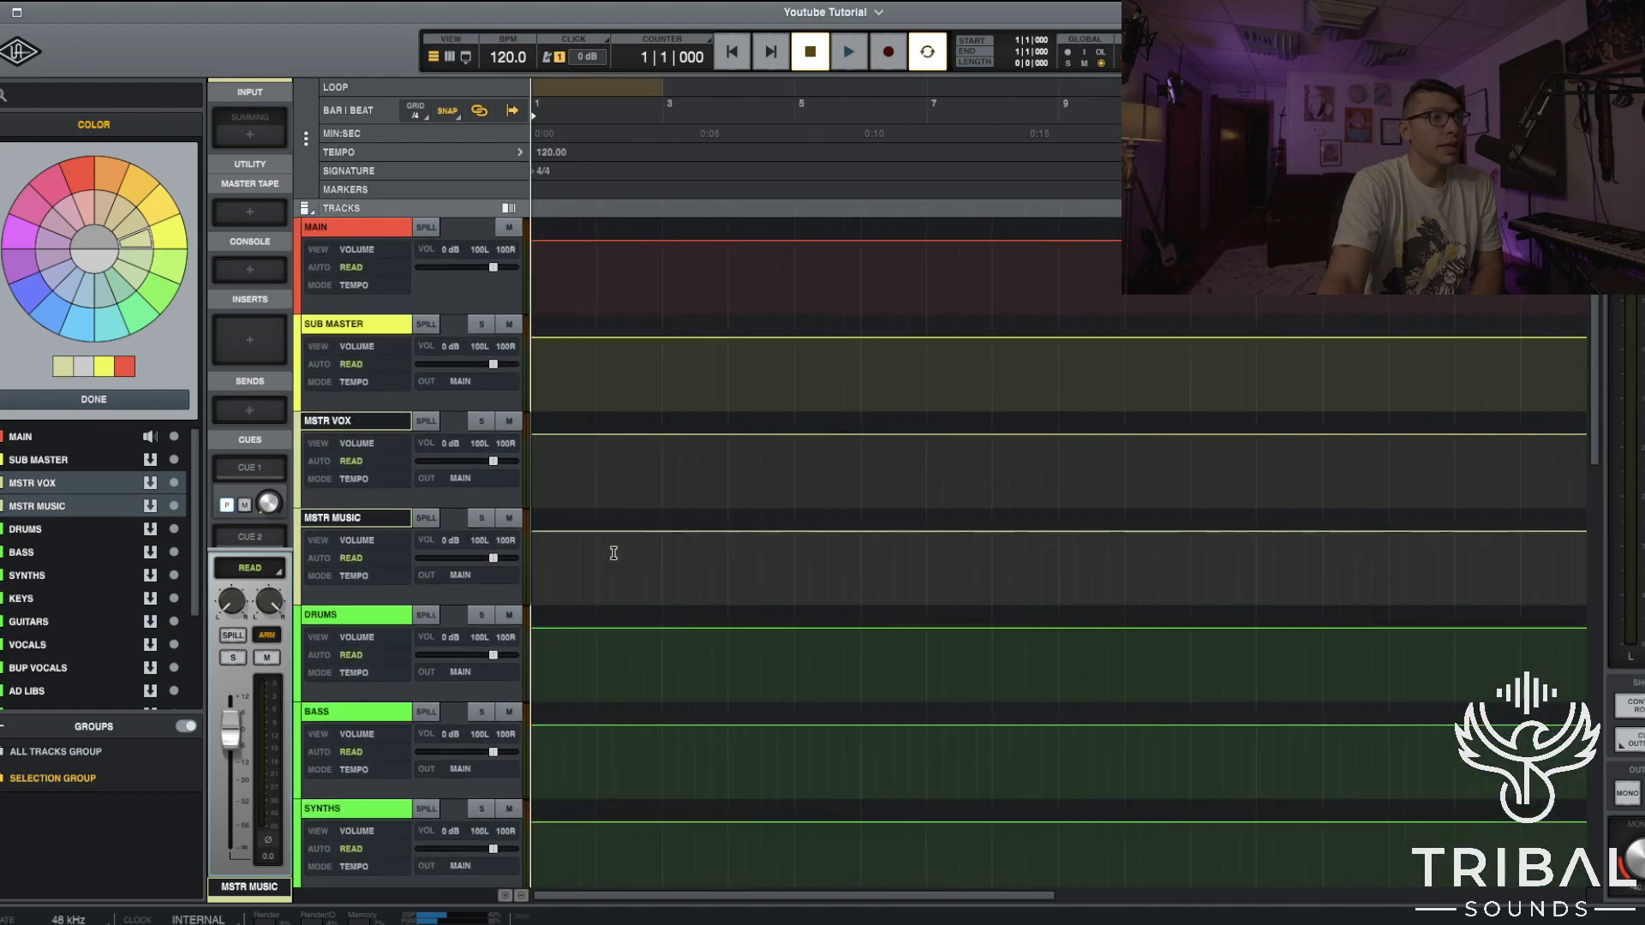
scroll(613, 553, "down", 15)
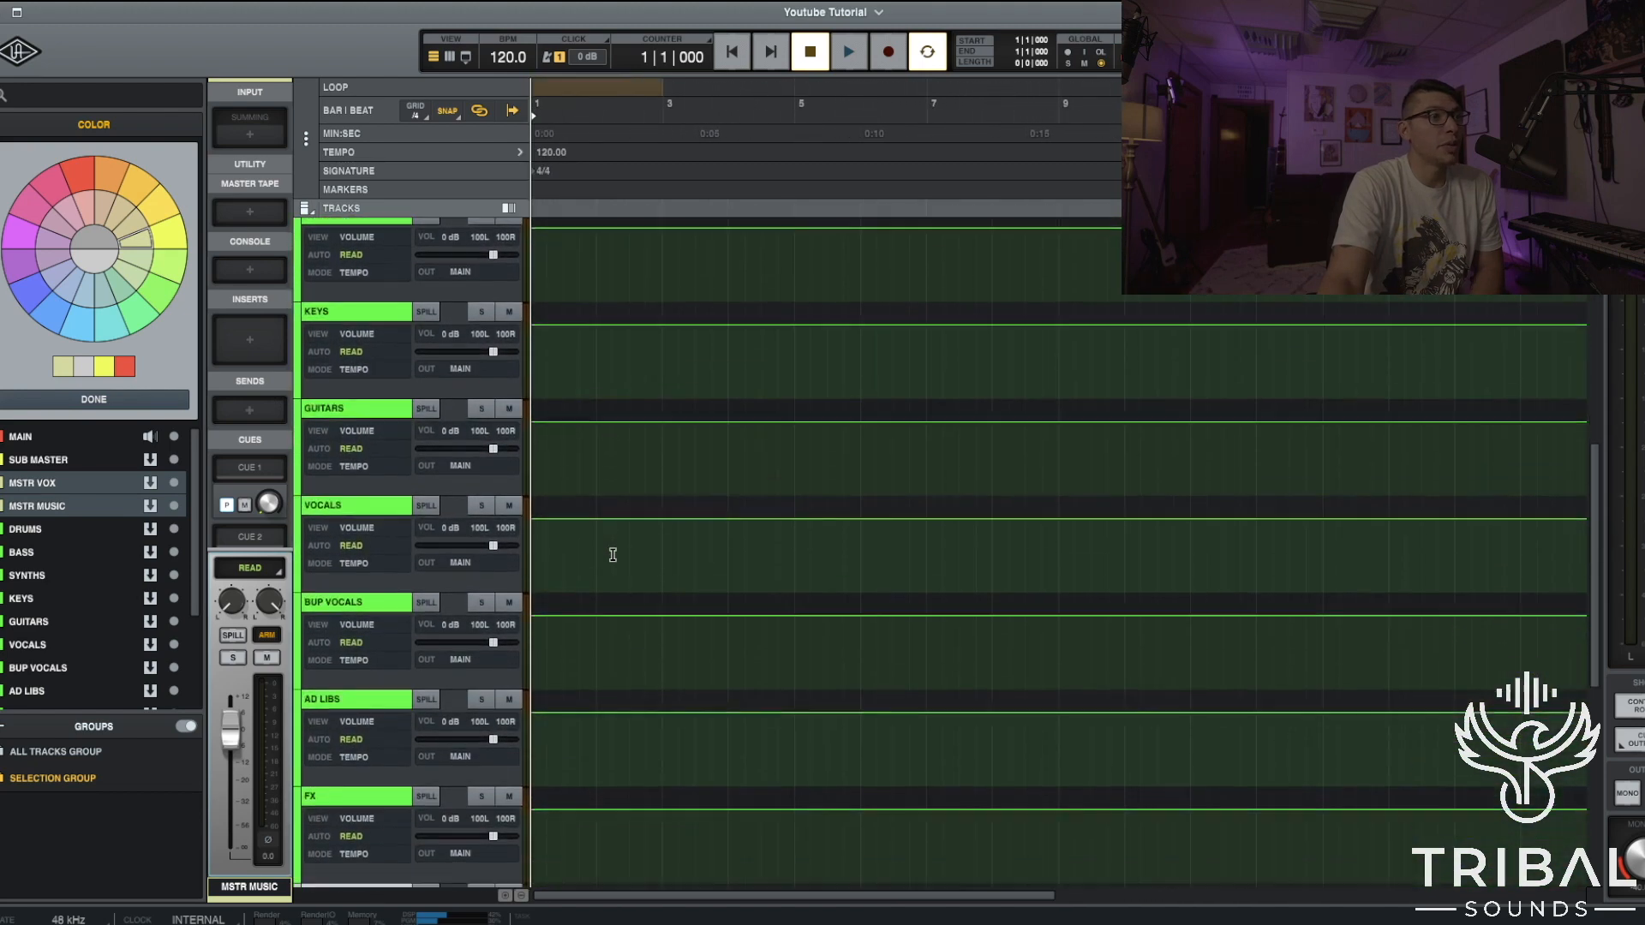
scroll(613, 554, "down", 5)
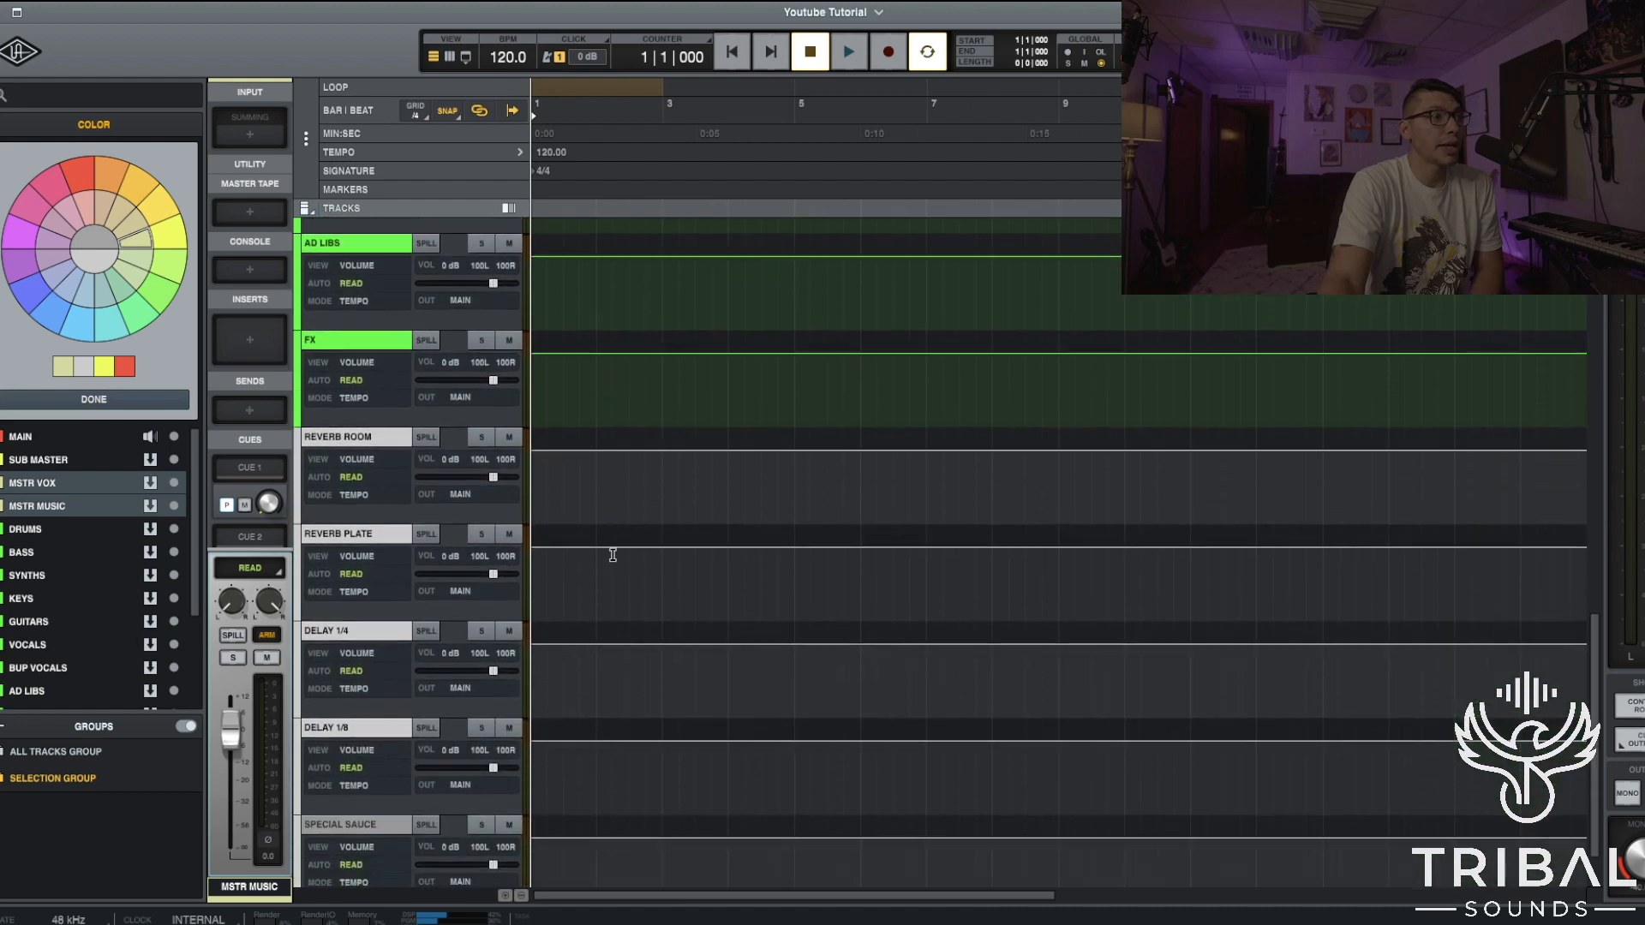
scroll(613, 554, "down", 1)
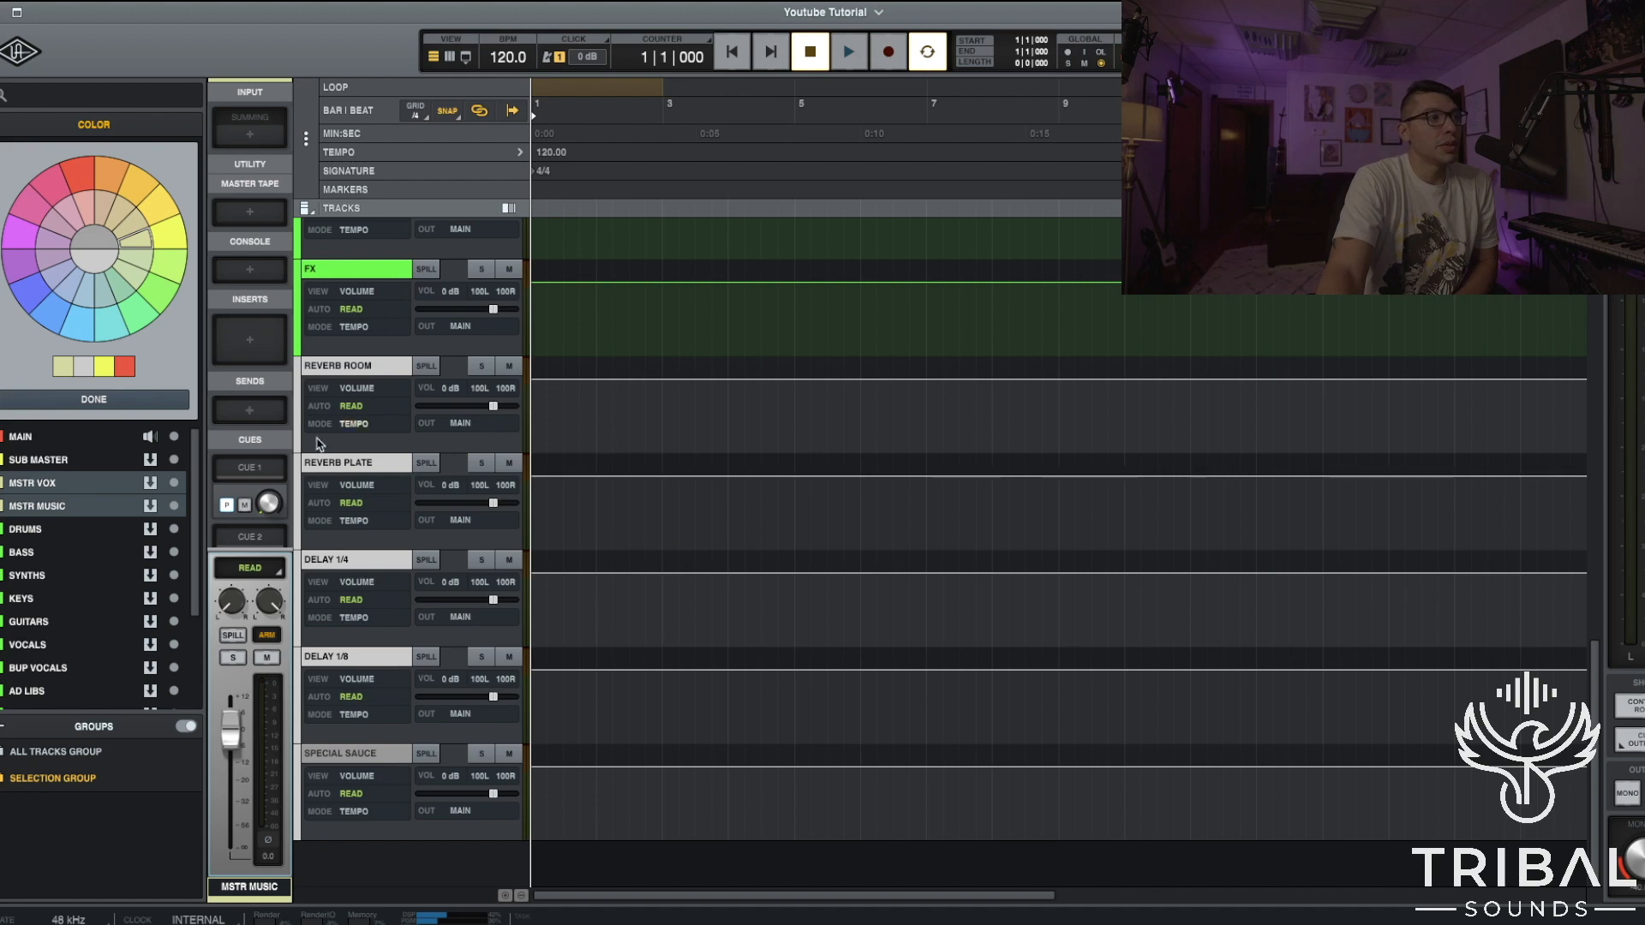
scroll(679, 468, "up", 15)
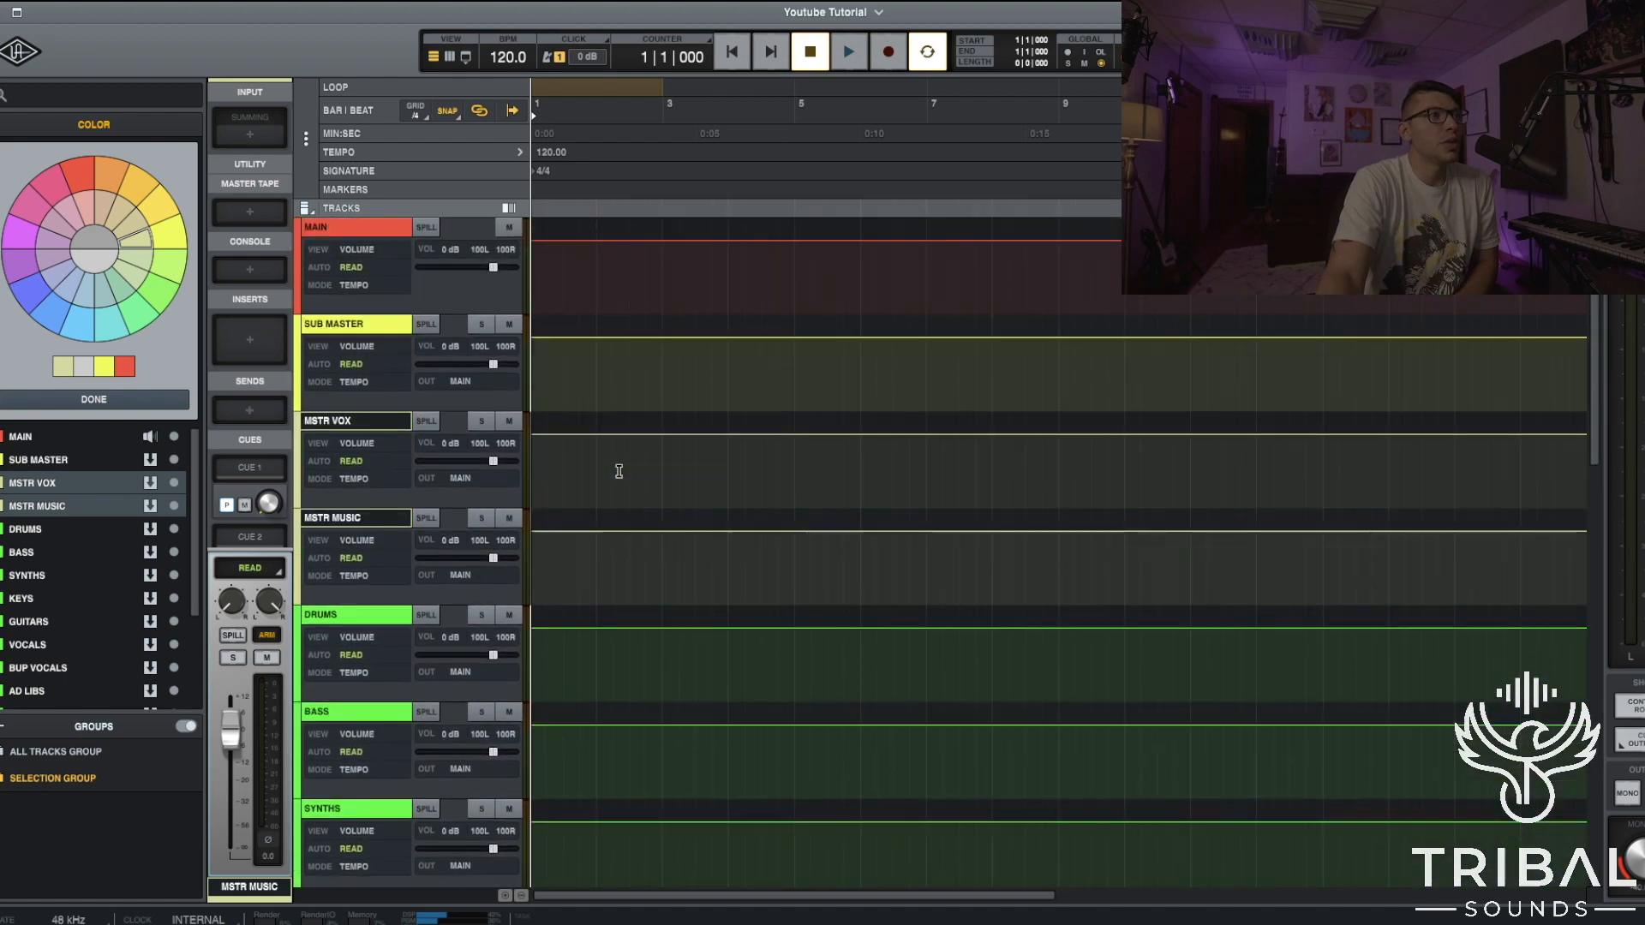
Color the DRUMS bus pink and the BASS bus blue.
left_click(324, 617)
left_click(348, 710)
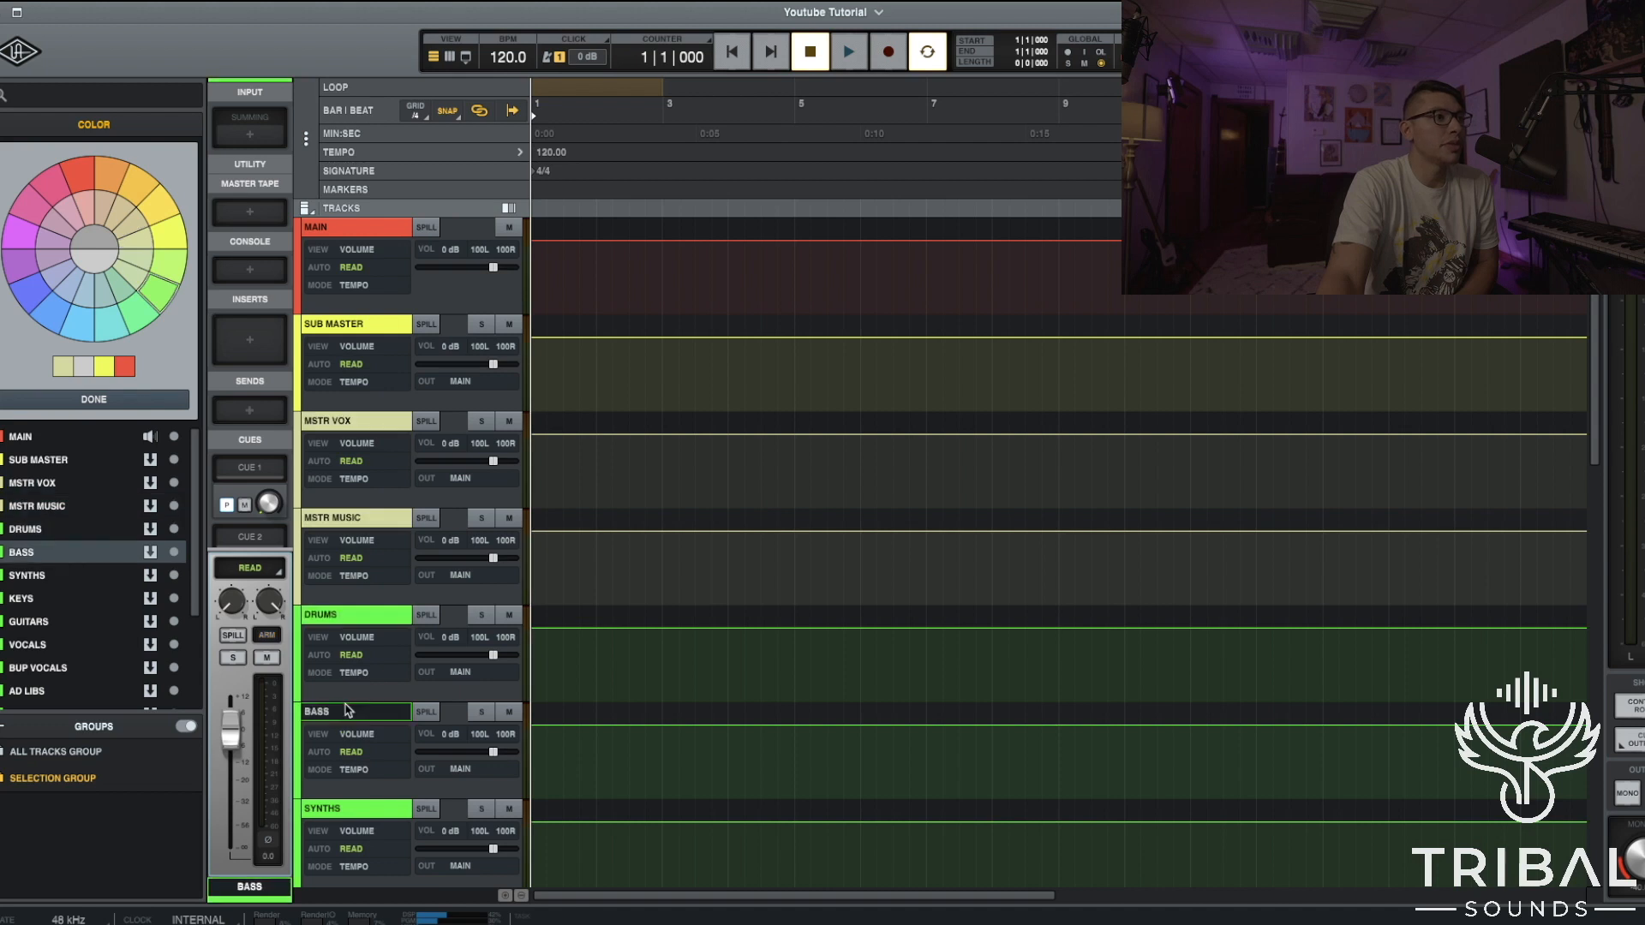
scroll(348, 710, "down", 1)
left_click(325, 553)
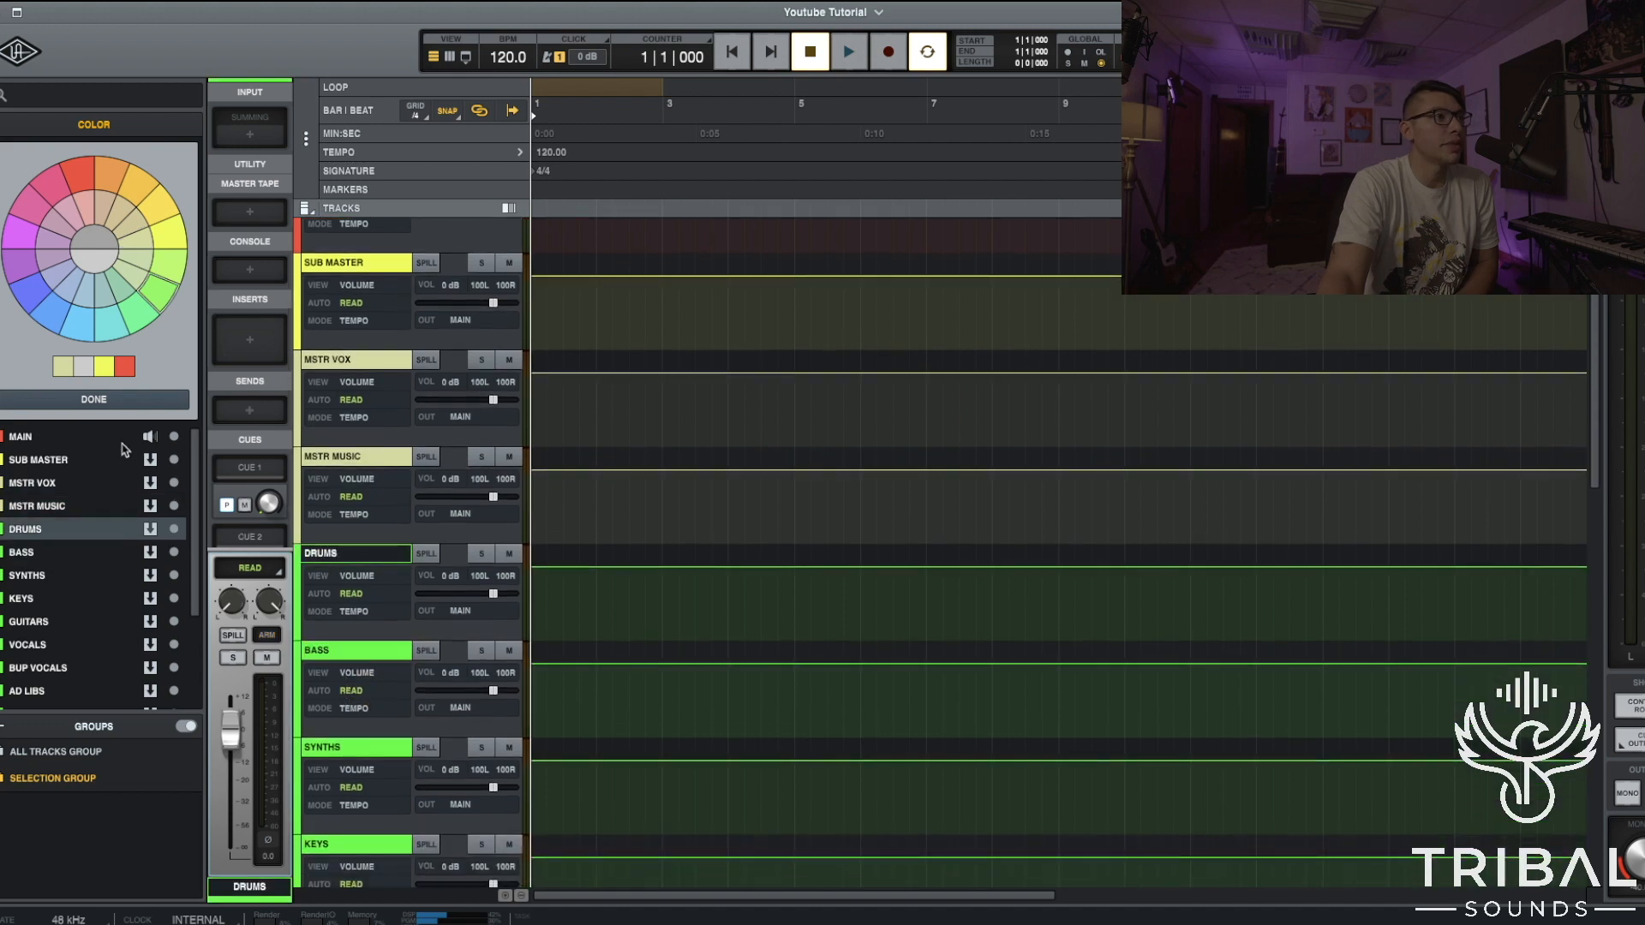
left_click(27, 216)
key("Down")
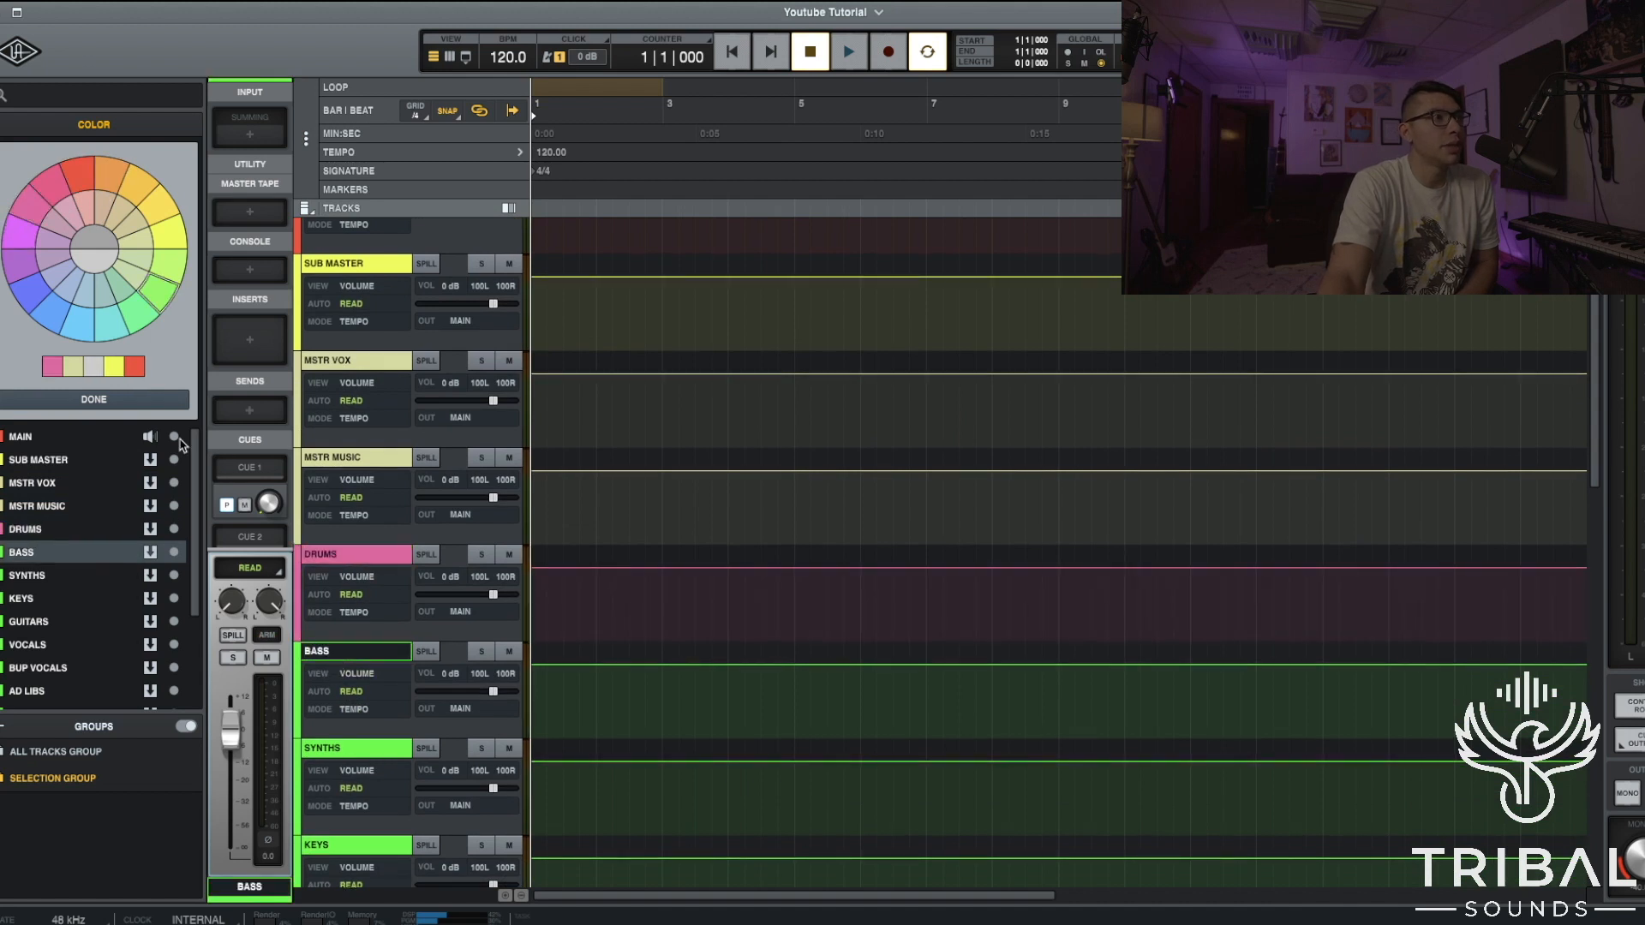
left_click(33, 298)
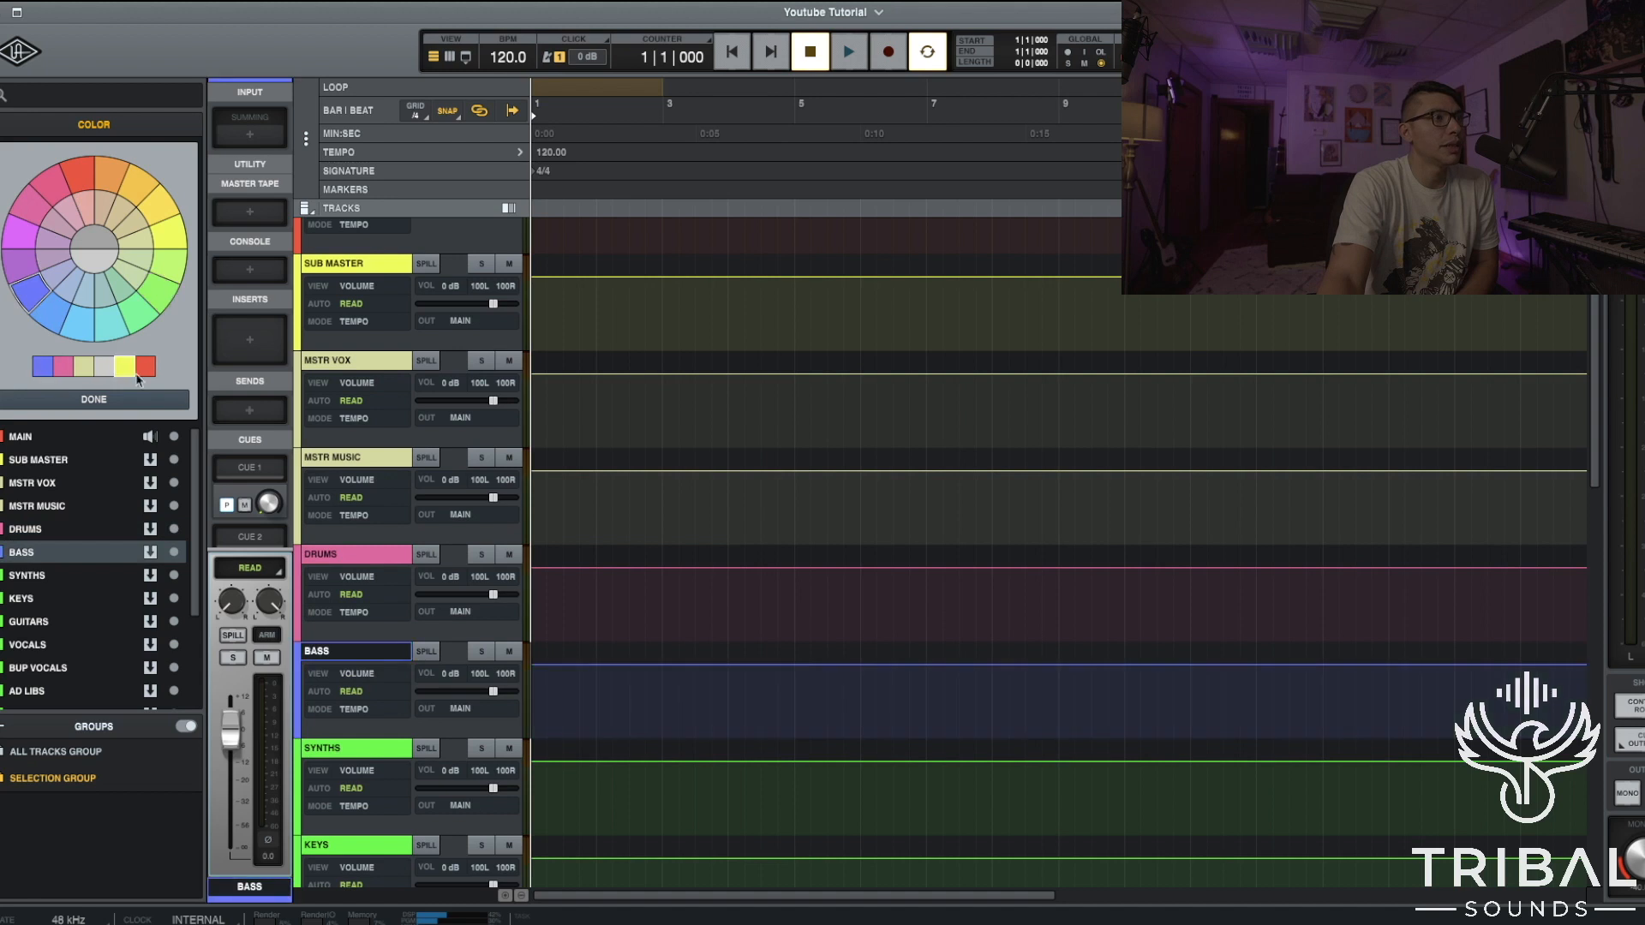
Color the SYNTHS bus light blue and the KEYS bus mint green.
key("Down")
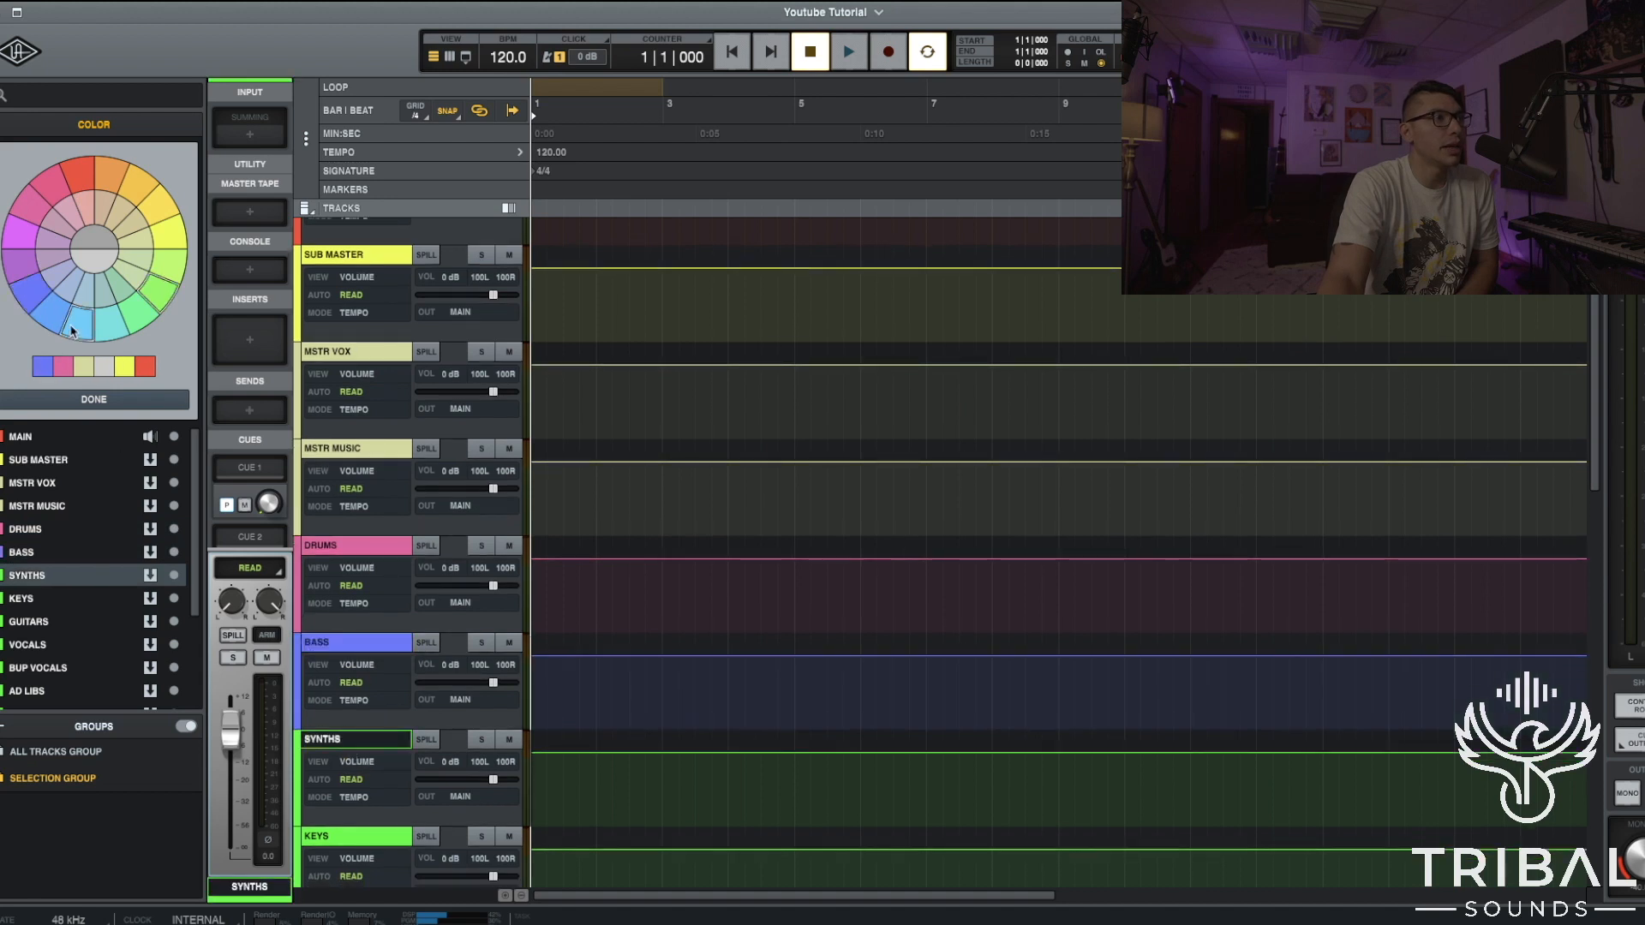
left_click(79, 328)
scroll(371, 765, "down", 1)
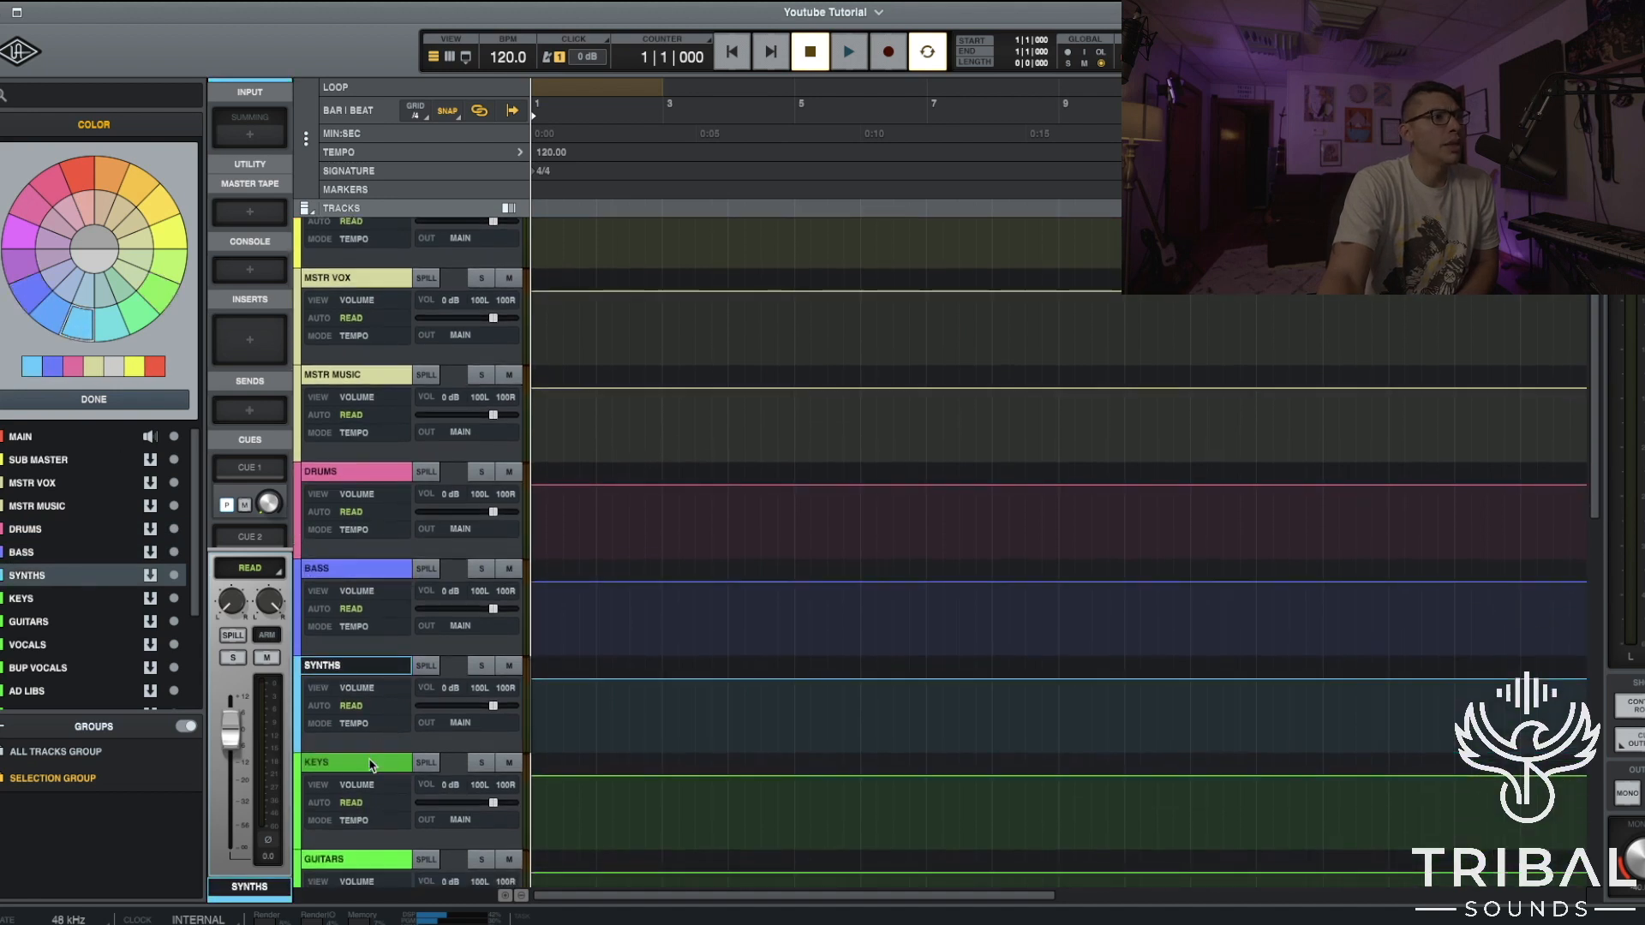
left_click(371, 768)
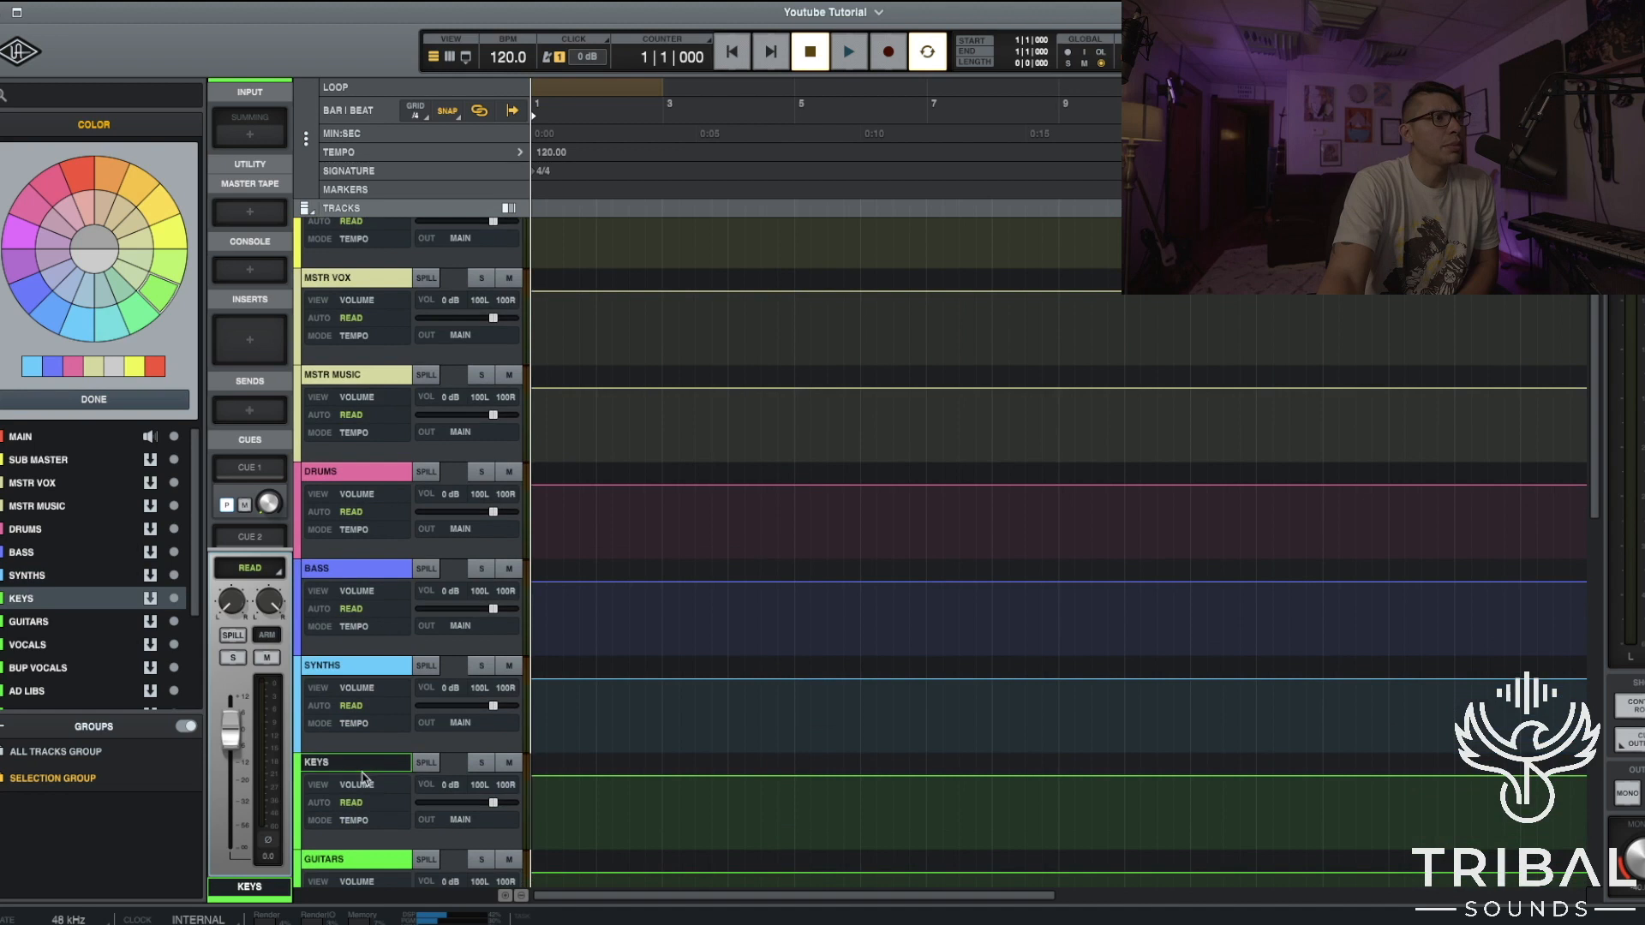
left_click(133, 319)
Color the GUITARS bus yellow-green.
scroll(393, 707, "down", 1)
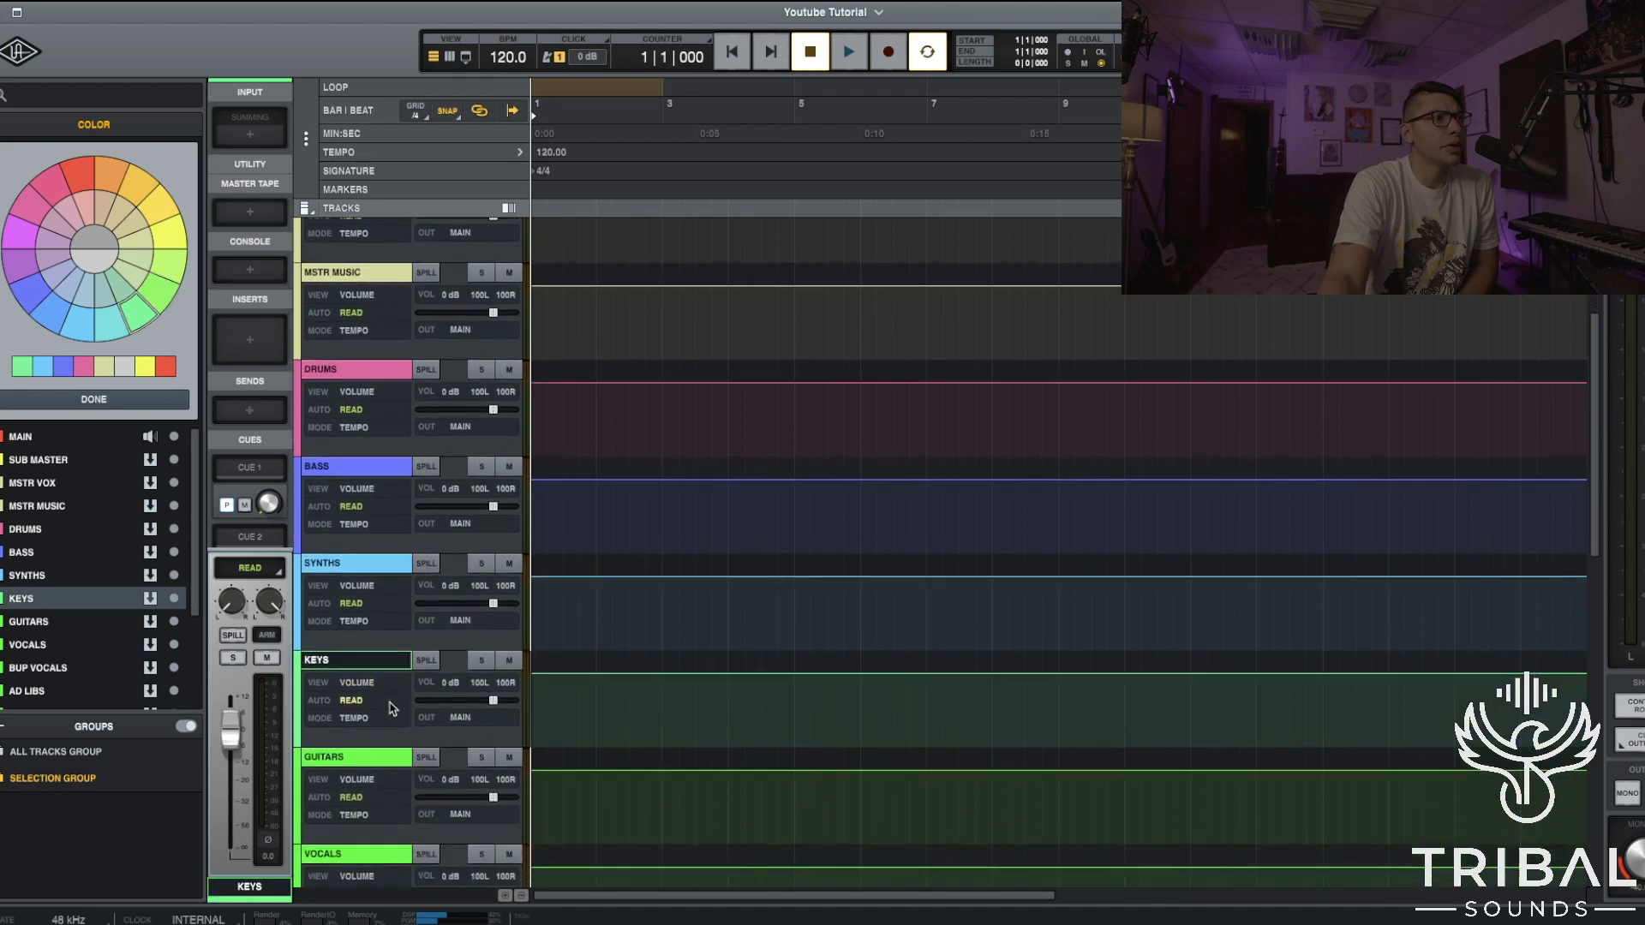
left_click(373, 719)
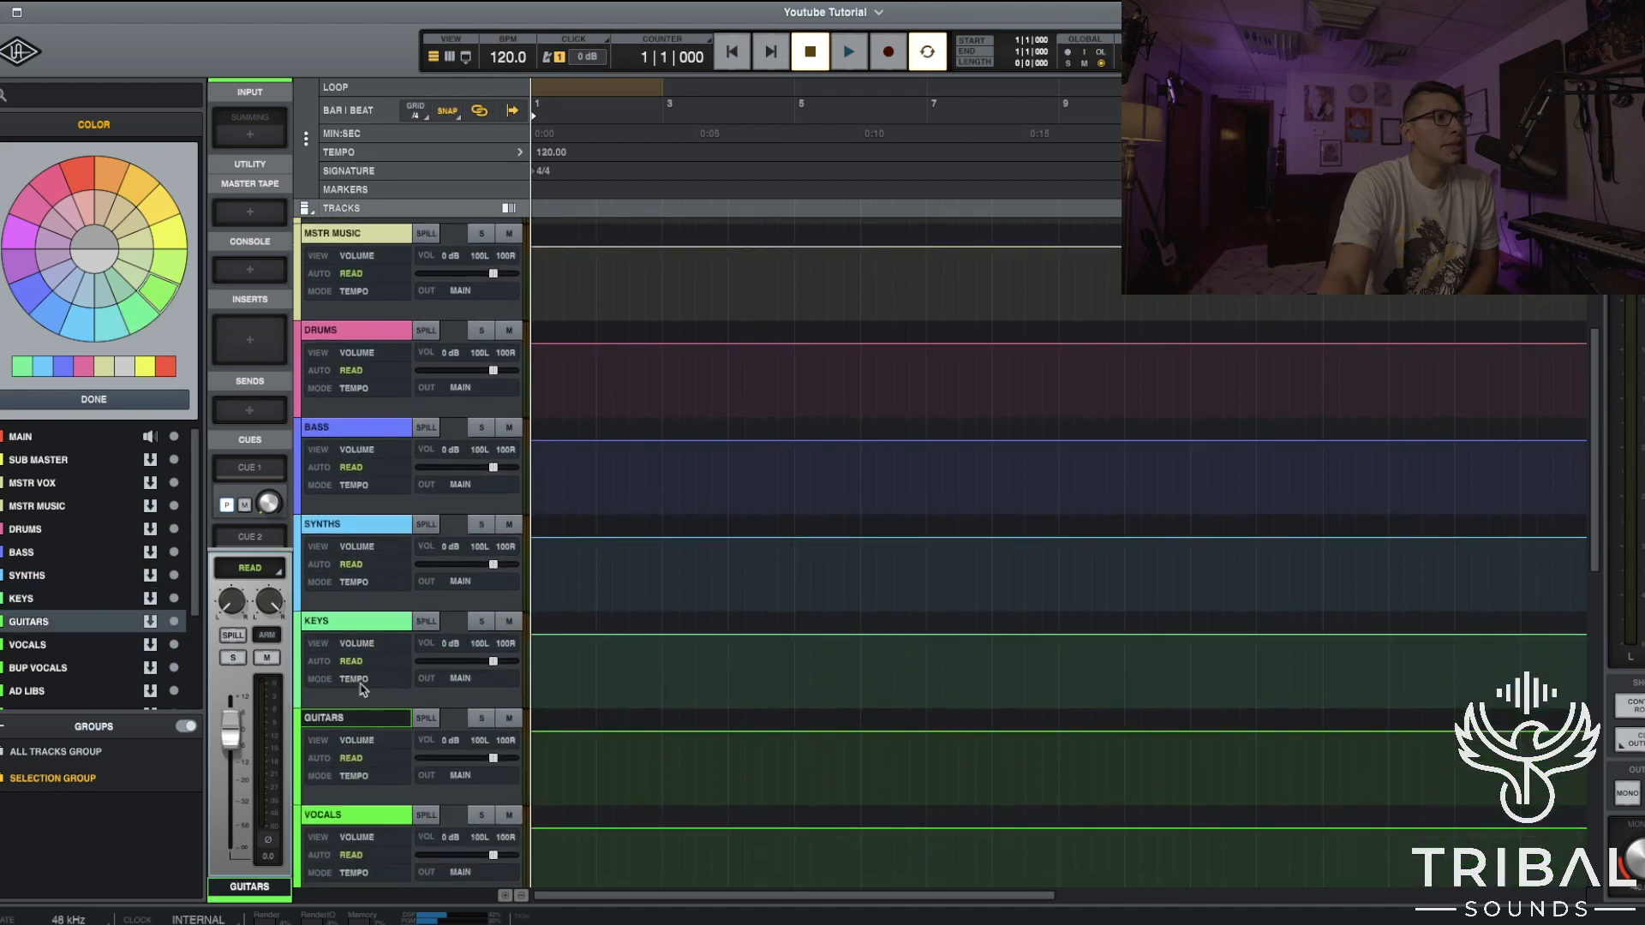
left_click(171, 274)
Color the VOCALS and BUP VOCALS buses the same pink.
scroll(370, 605, "down", 2)
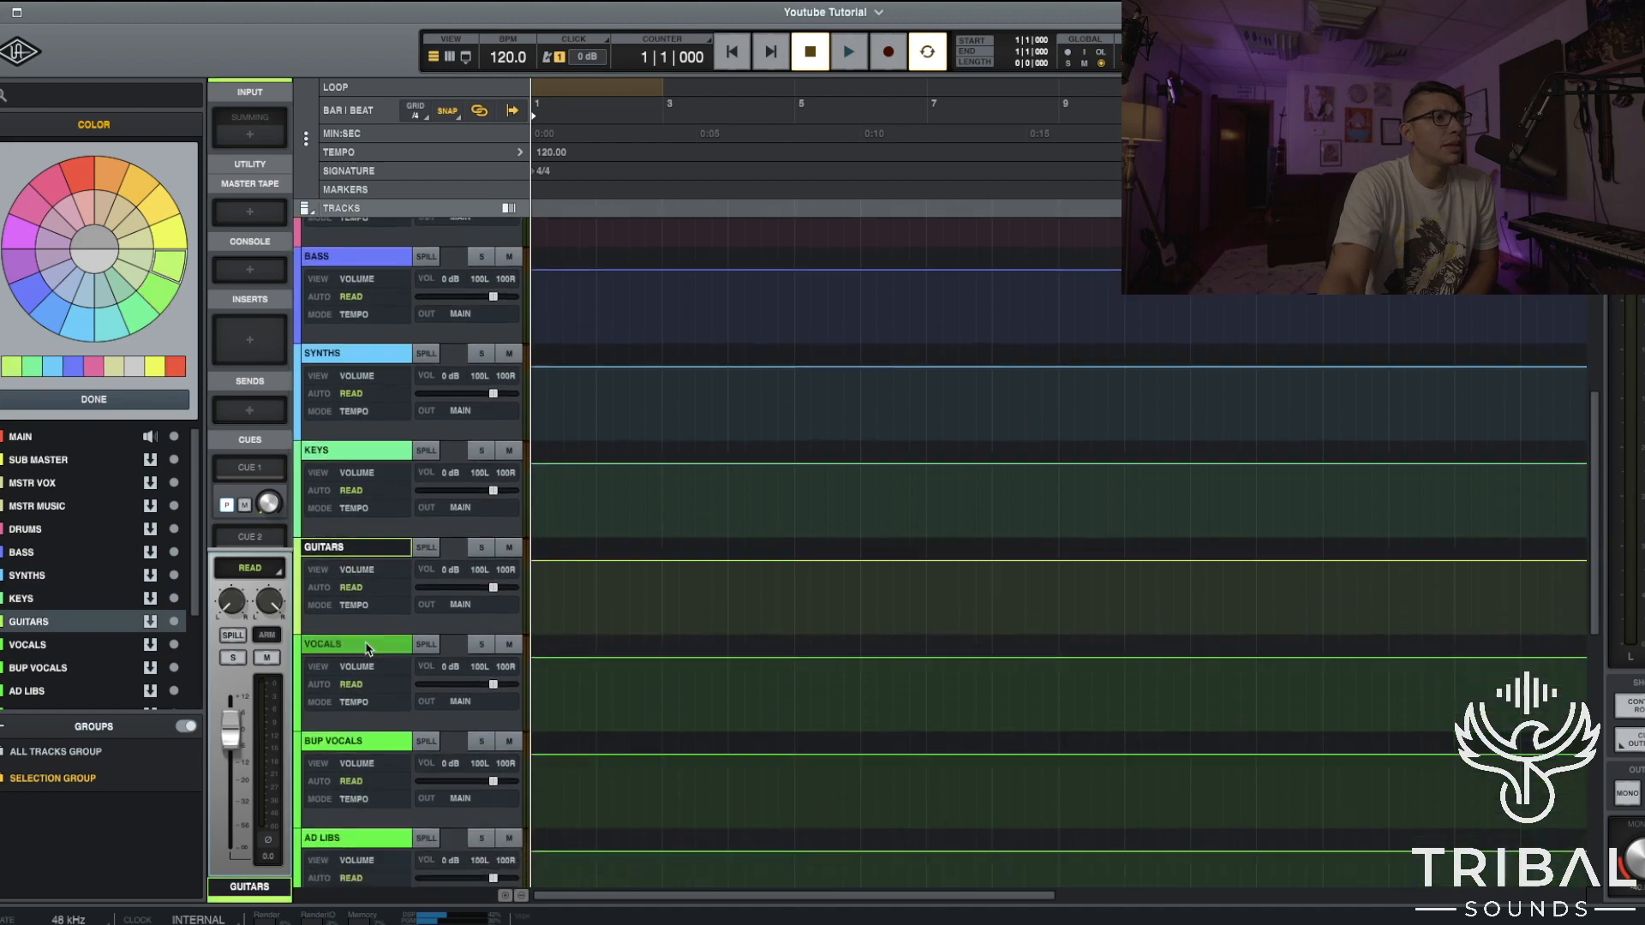
left_click(356, 607)
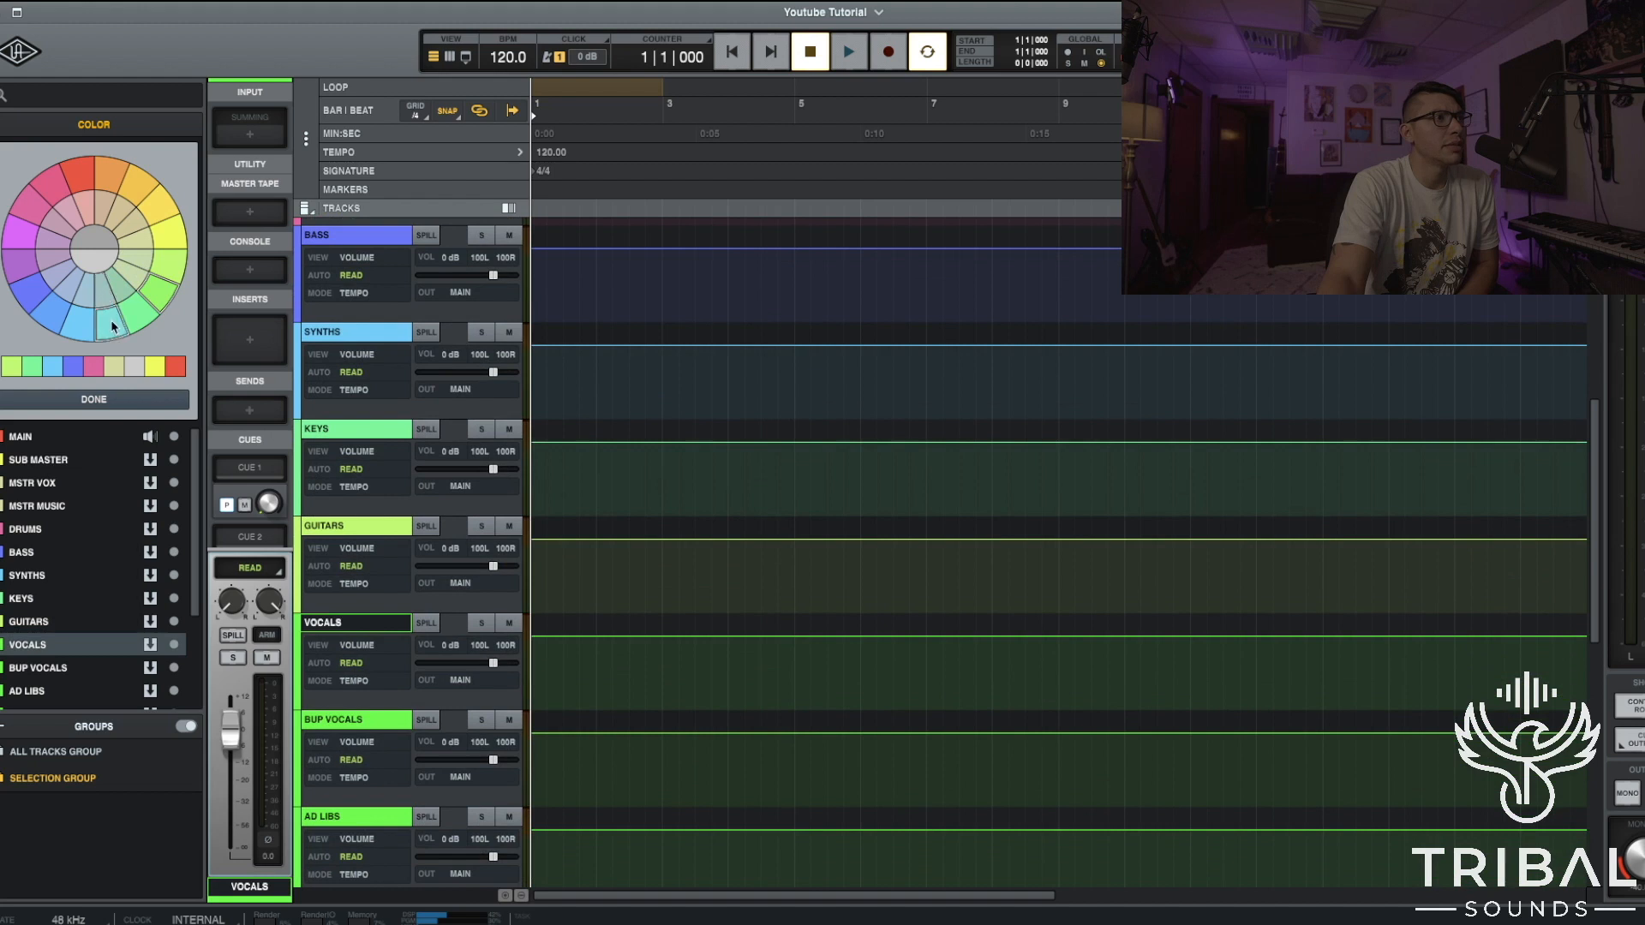
left_click(24, 225)
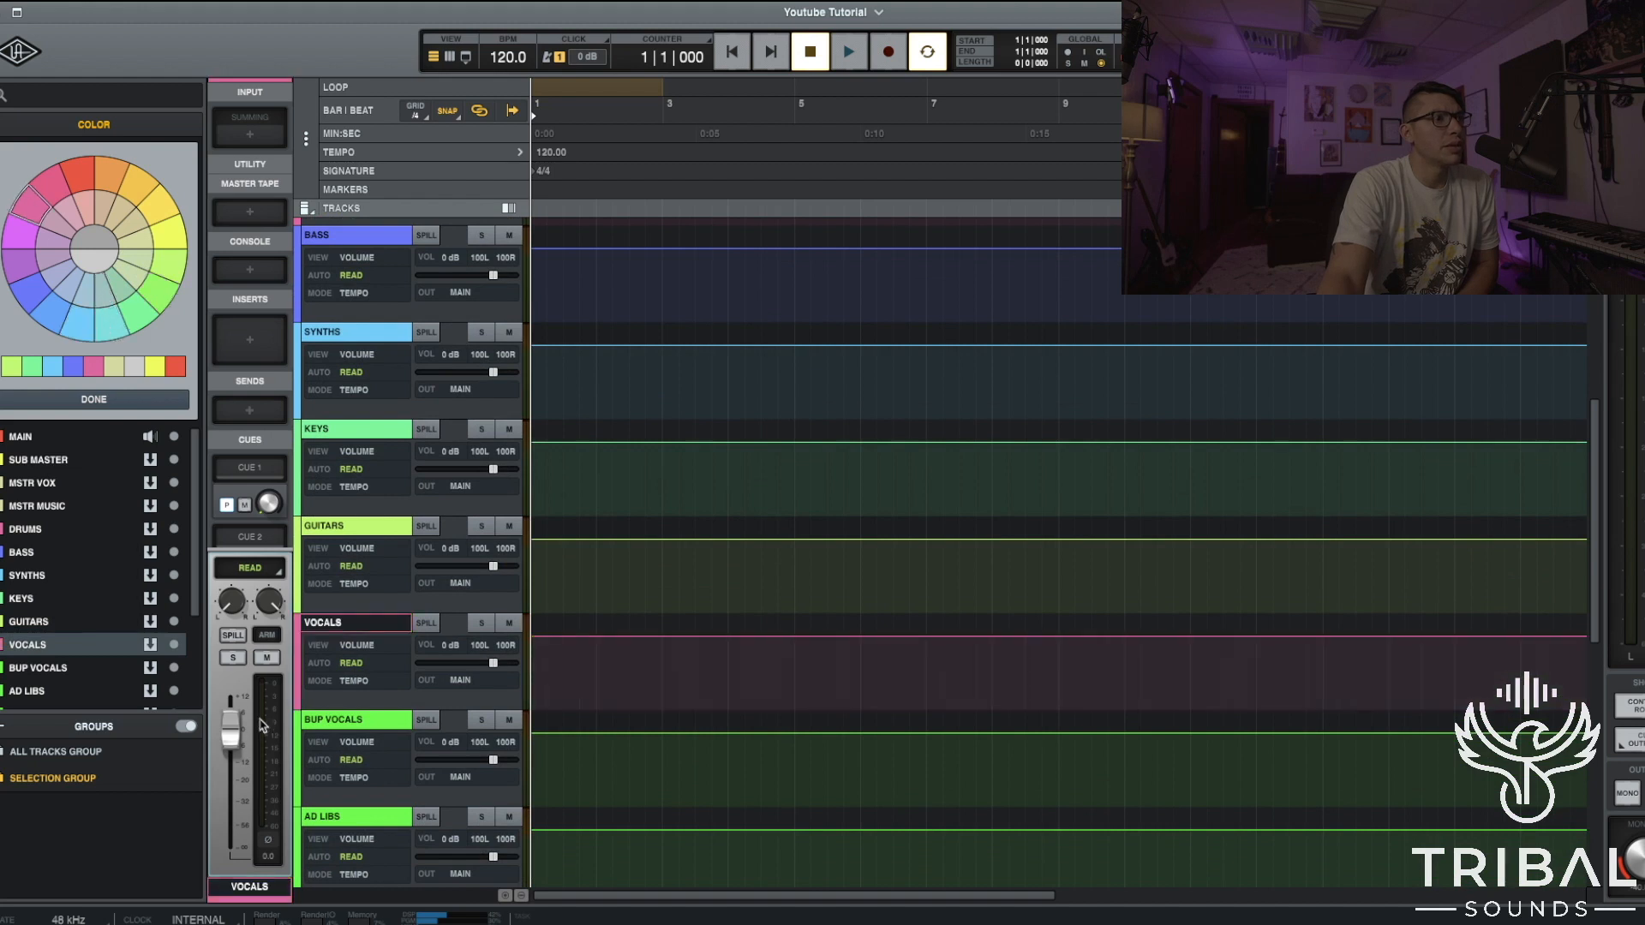
left_click(331, 724)
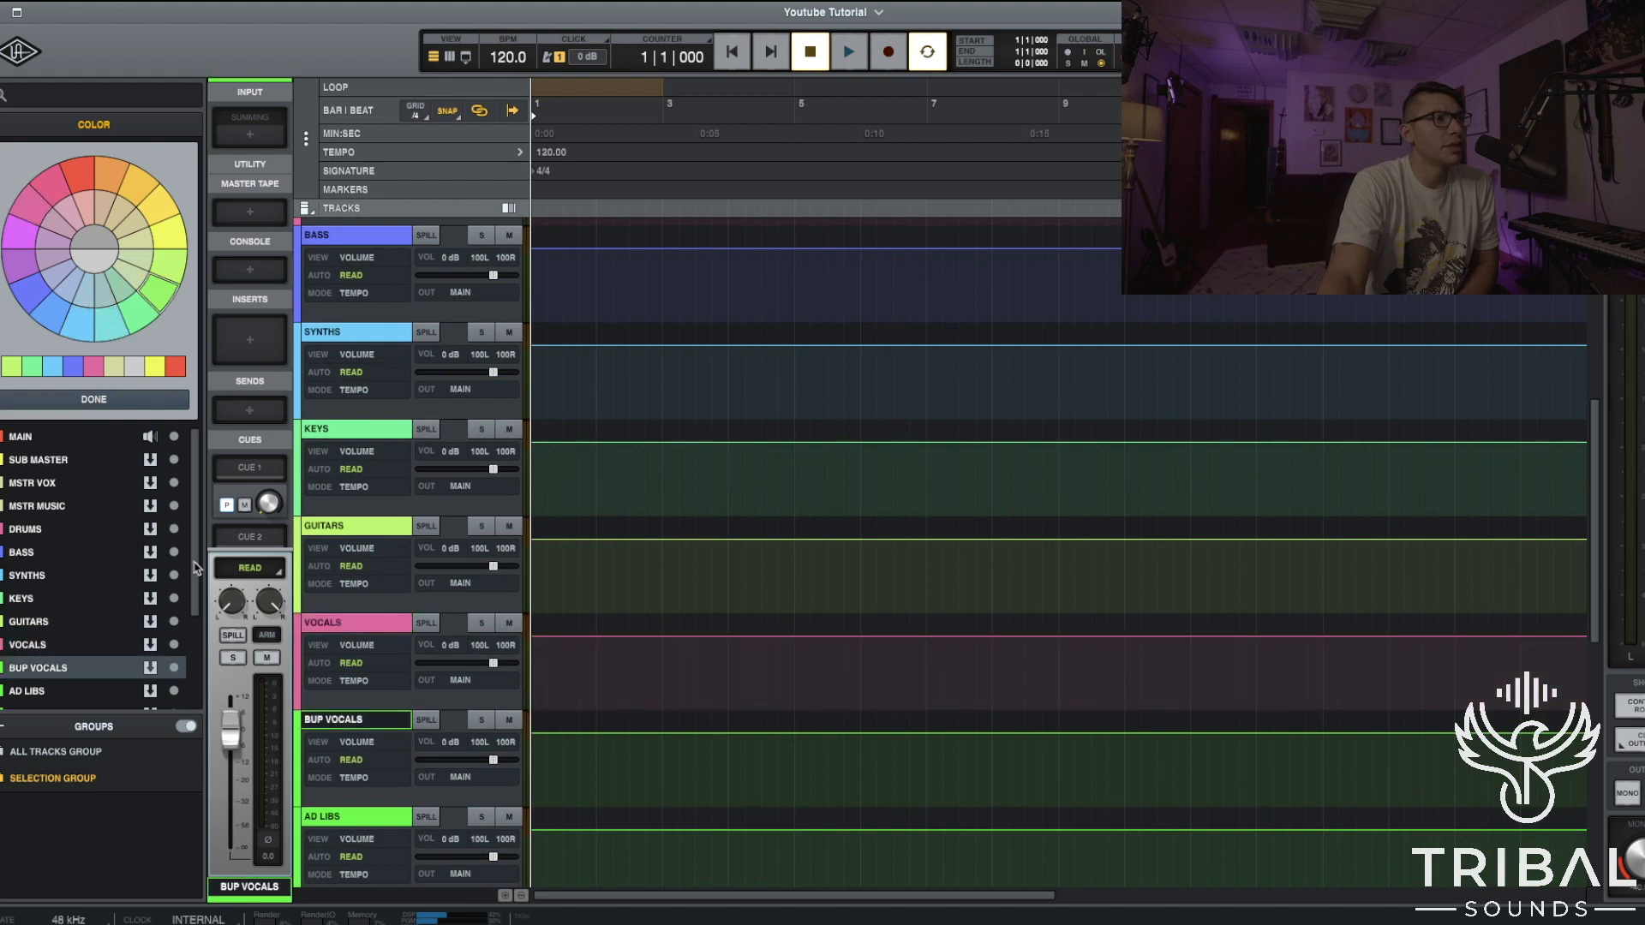
left_click(30, 211)
Color the AD LIBS bus a pale, muted pink from the inner ring of the color wheel.
scroll(347, 685, "down", 3)
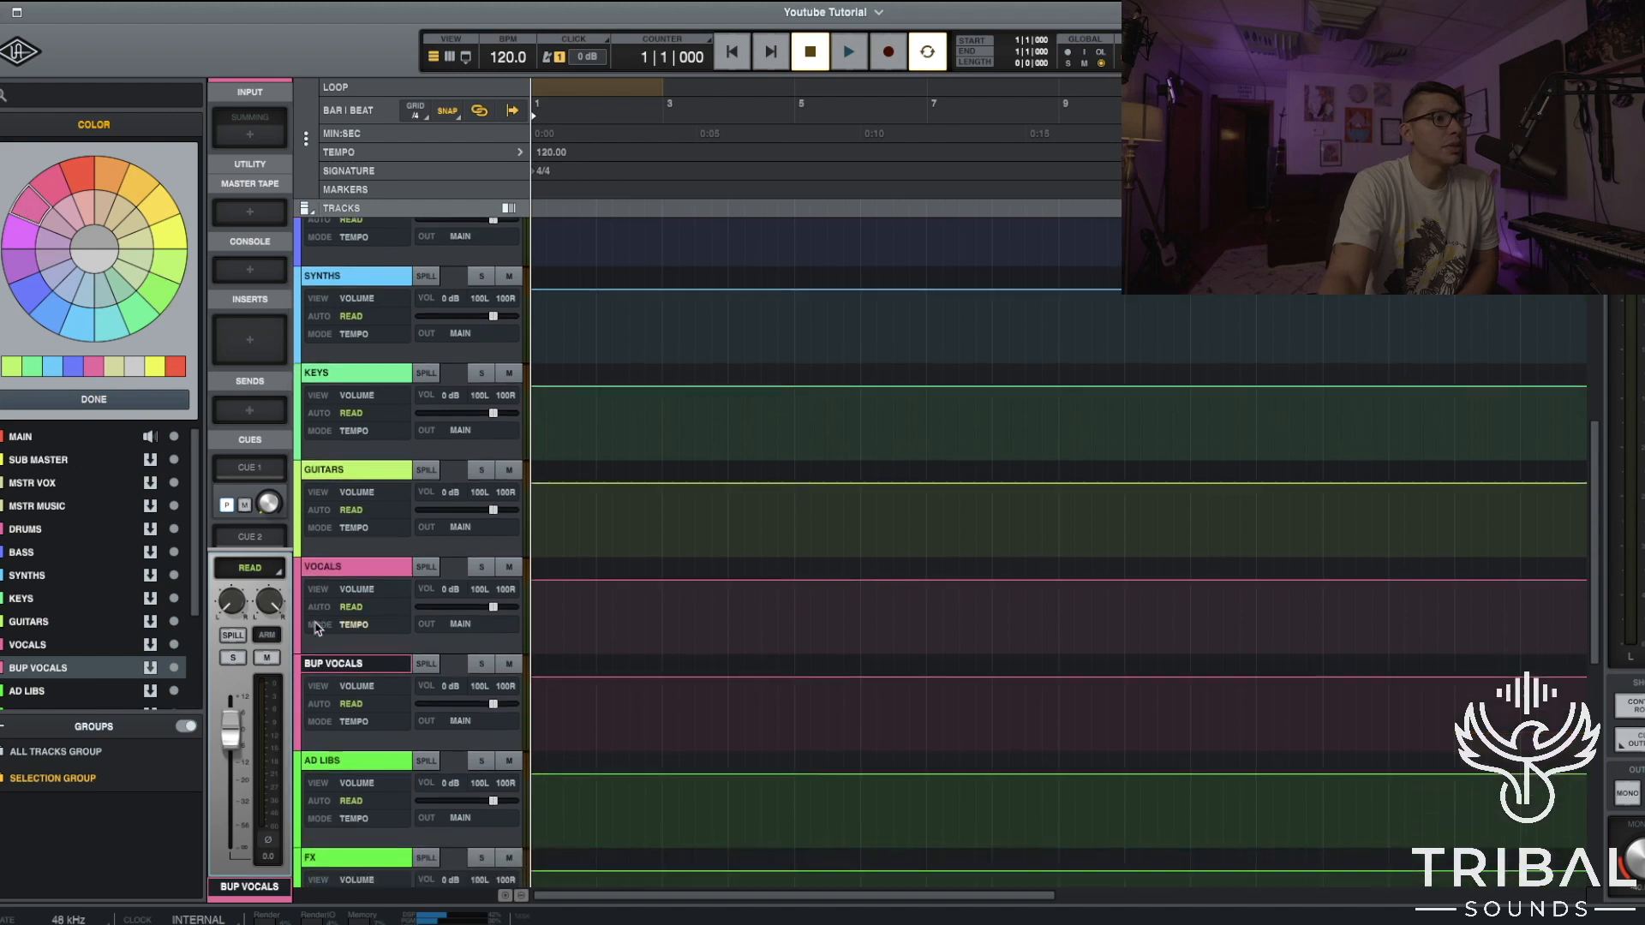
left_click(347, 703)
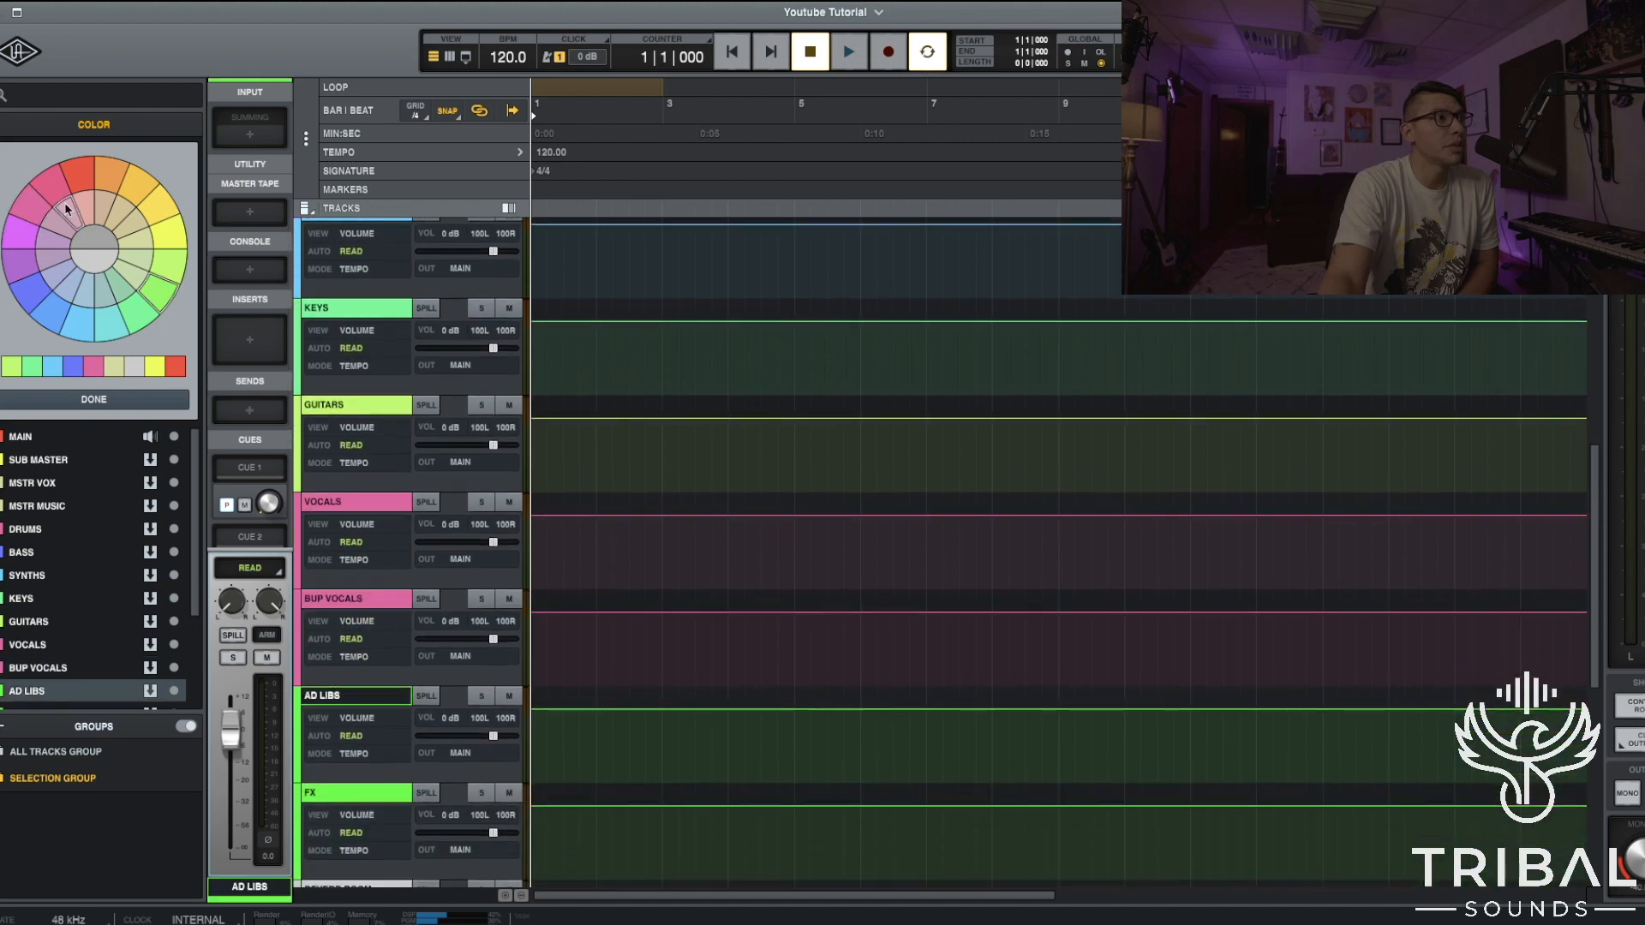
left_click(60, 225)
Recolor the DRUMS bus orange.
left_click(366, 795)
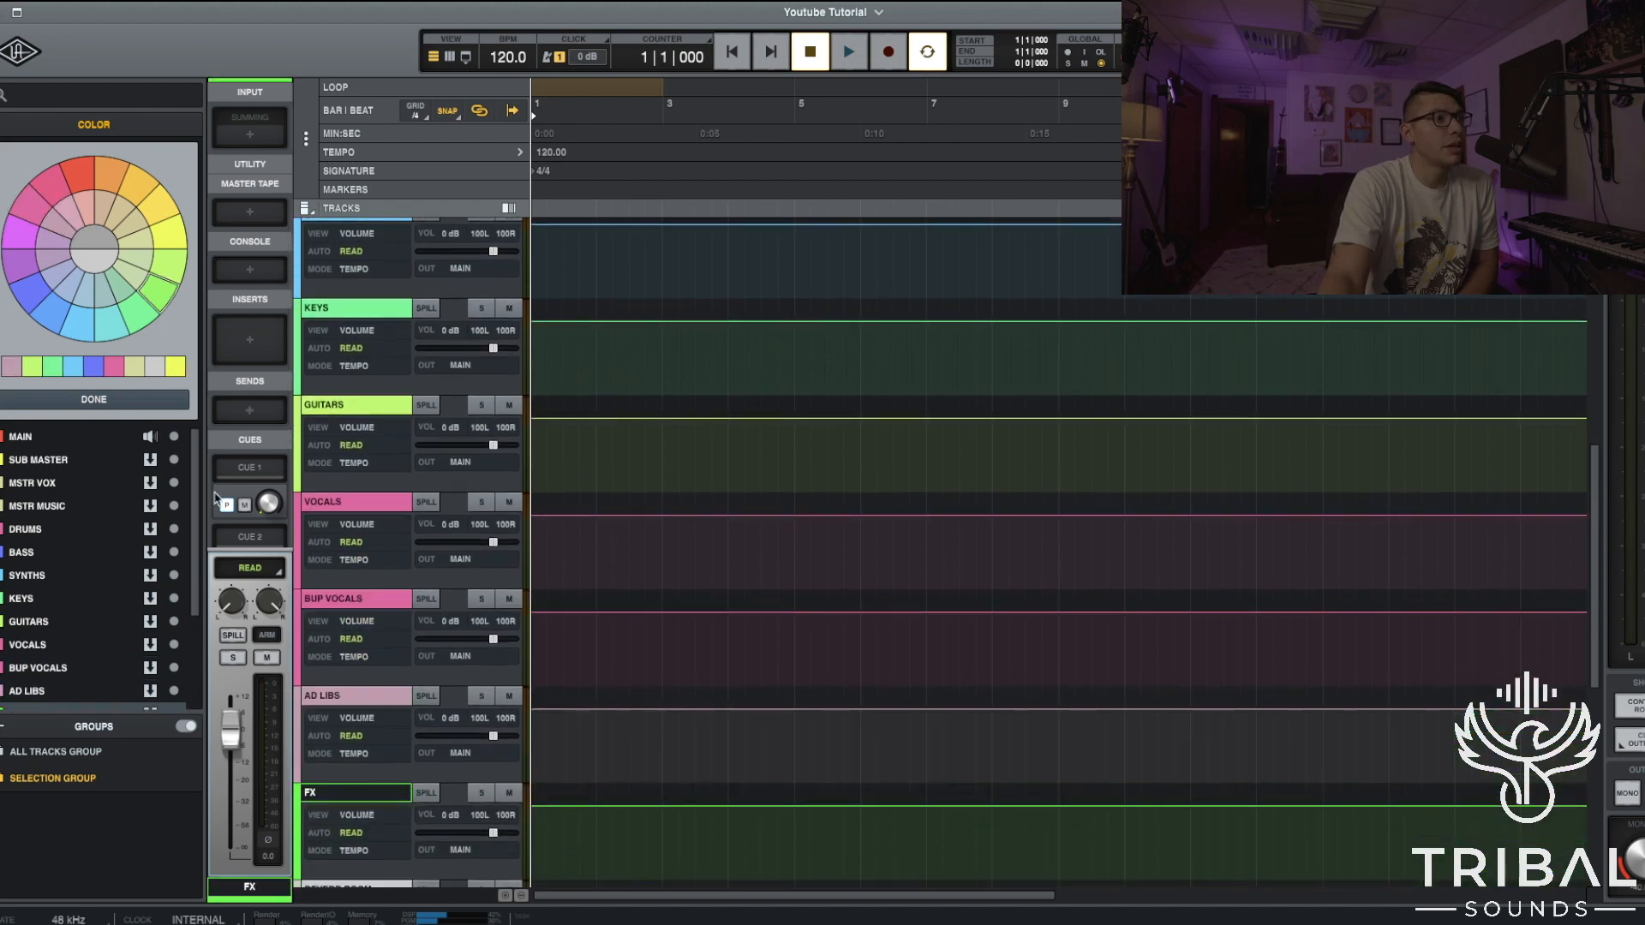
scroll(371, 641, "up", 2)
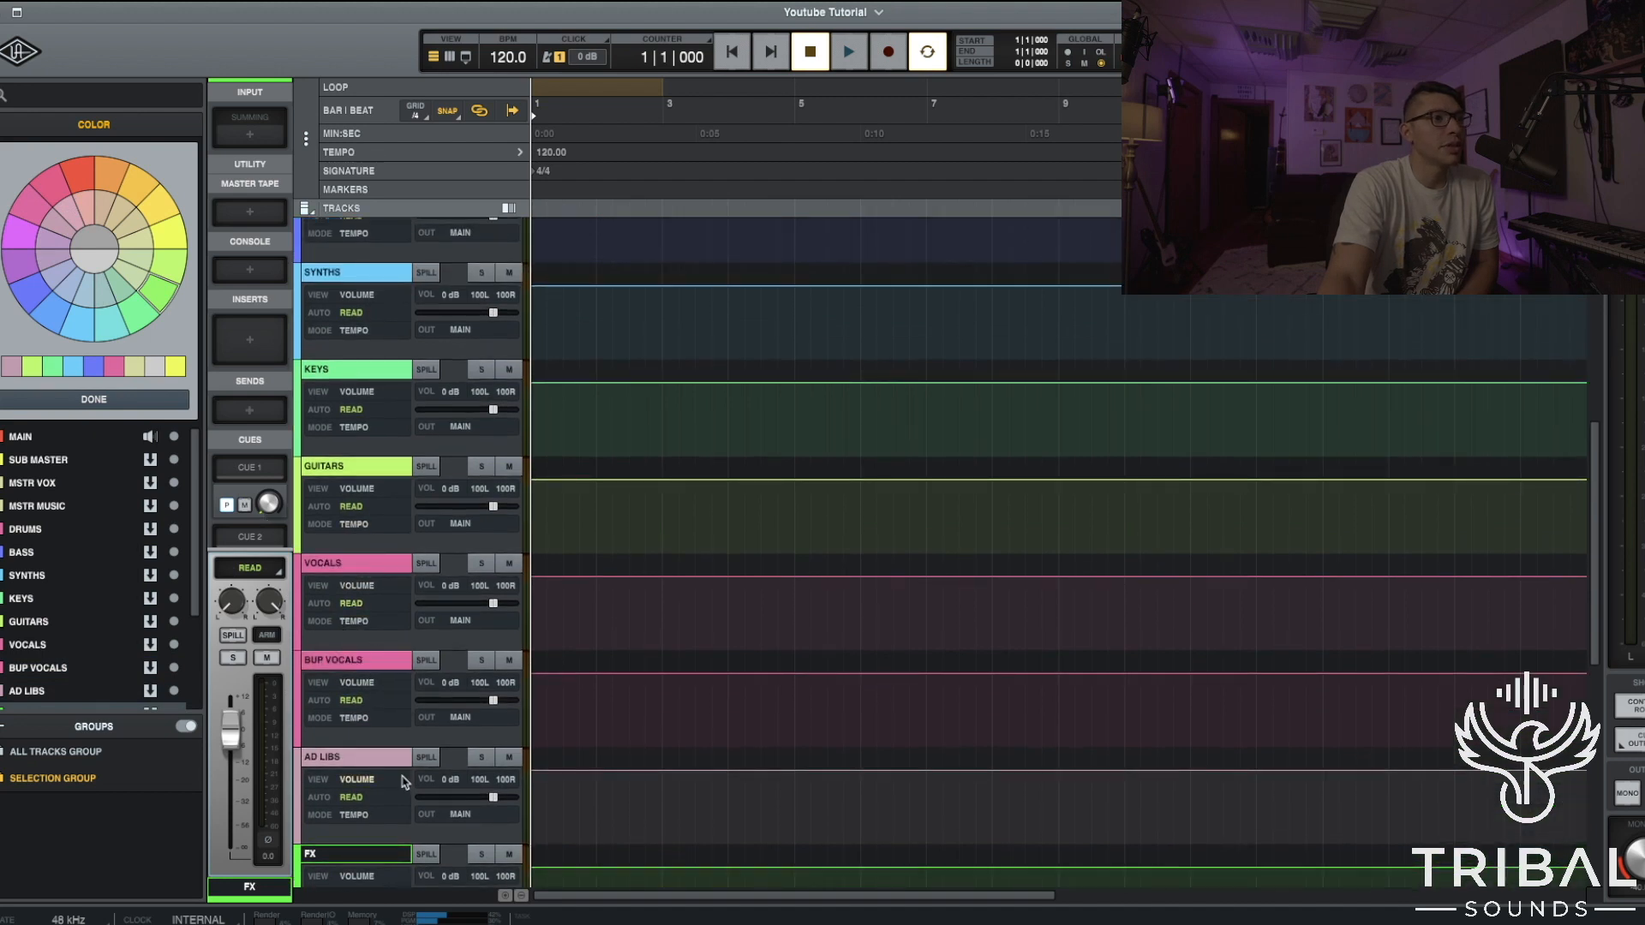
scroll(558, 753, "up", 3)
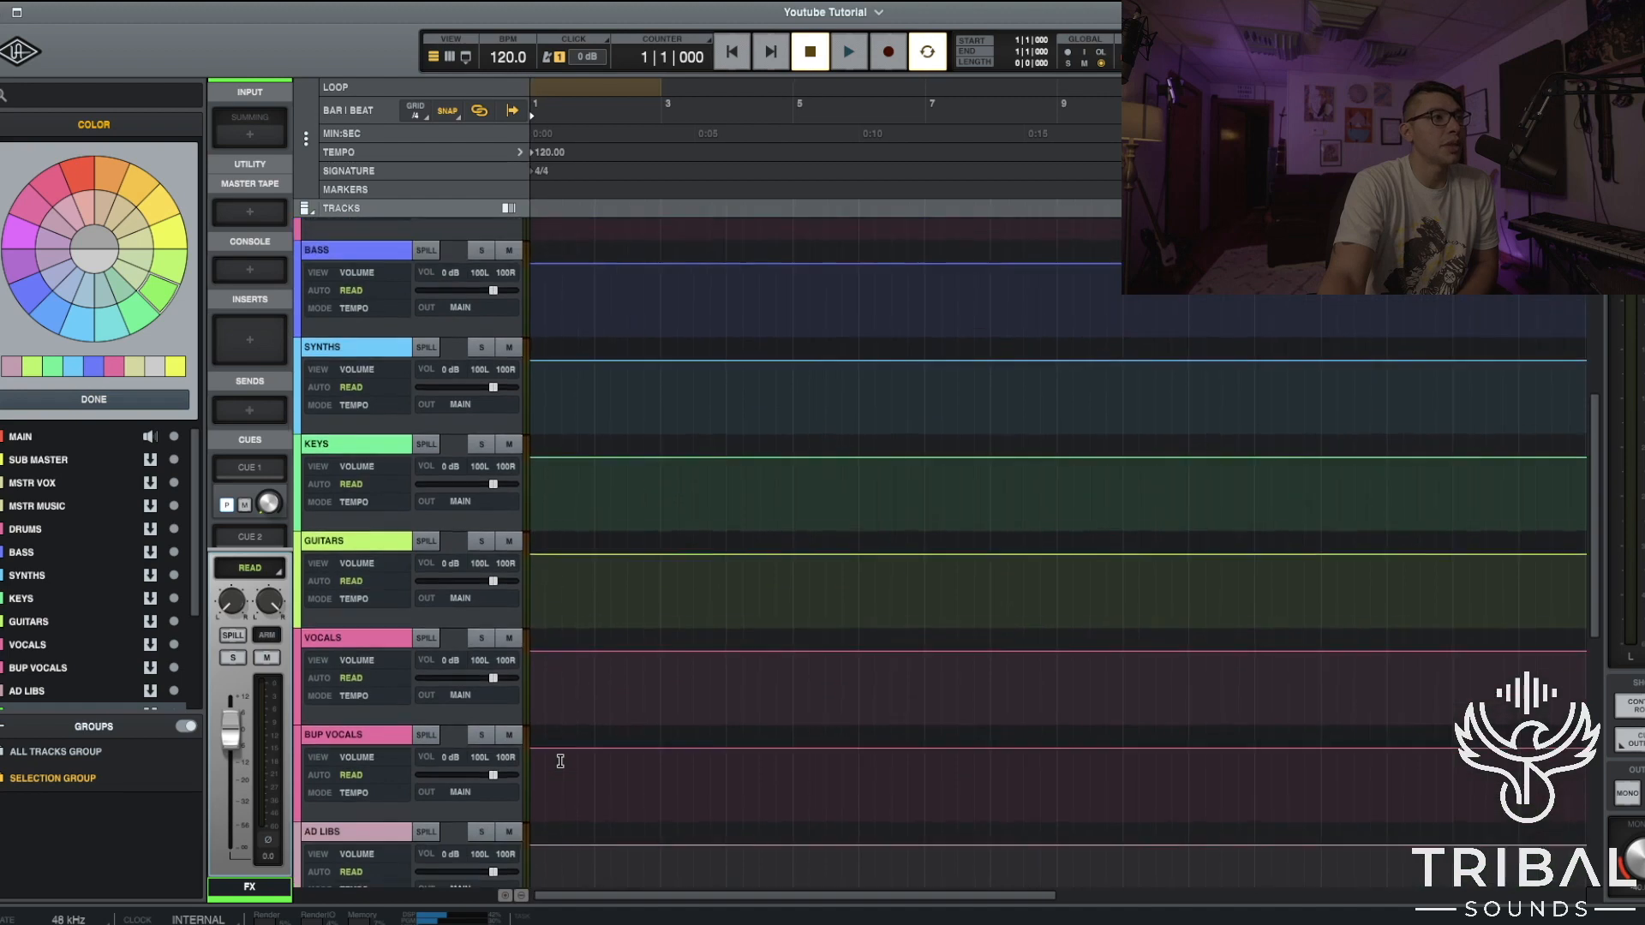
scroll(560, 761, "up", 3)
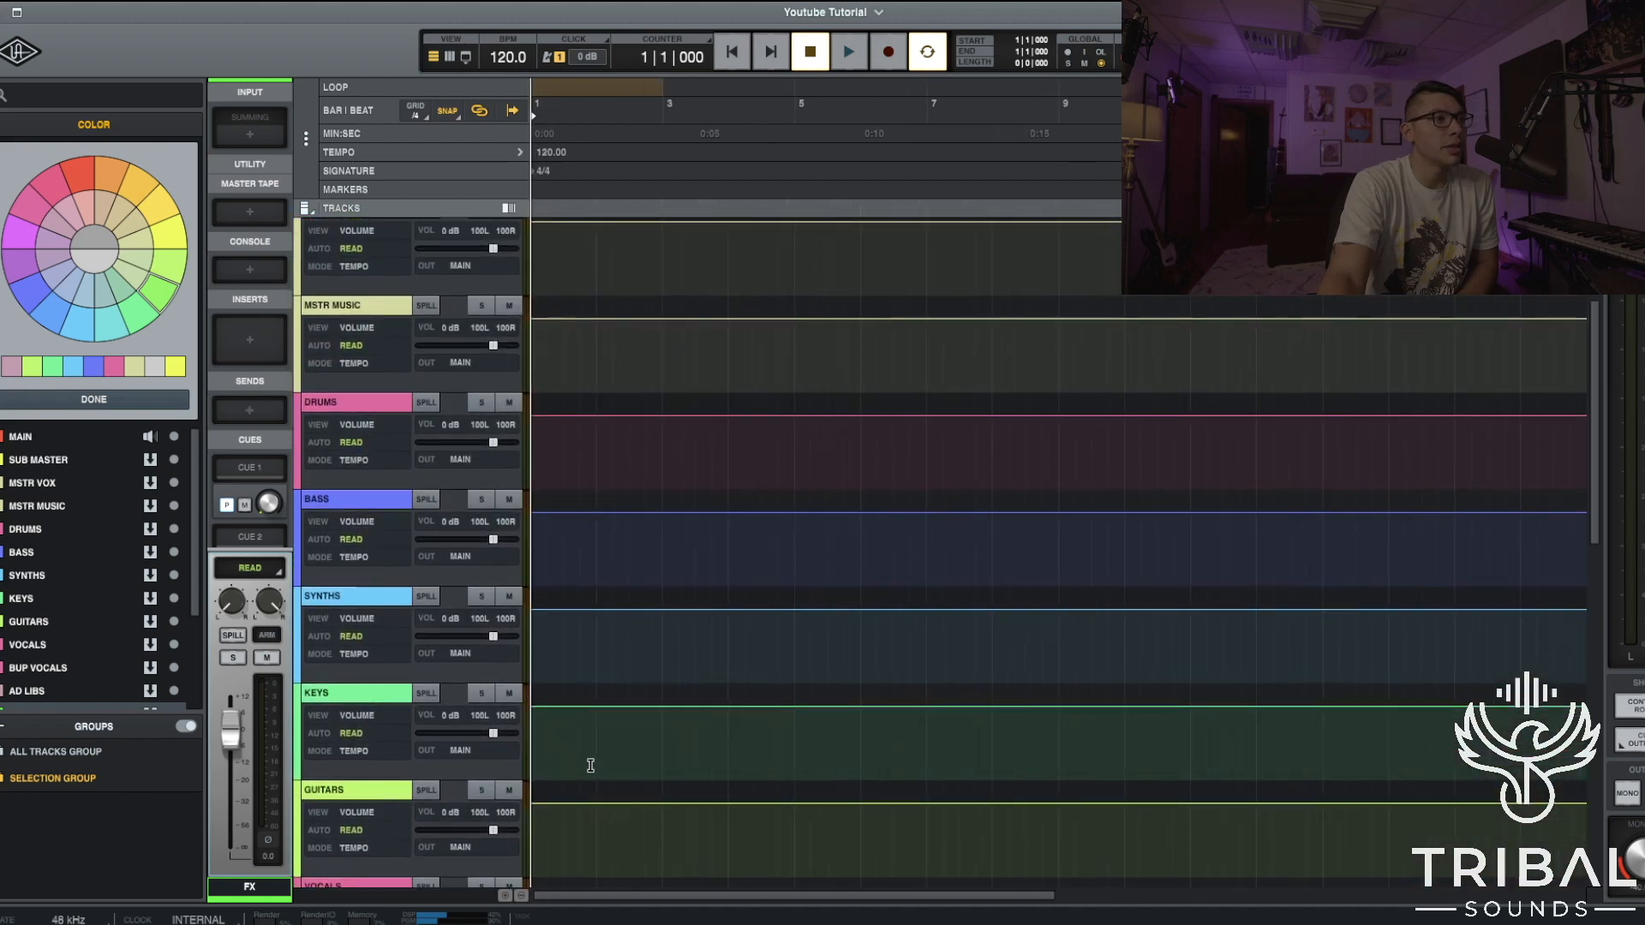
scroll(590, 765, "up", 2)
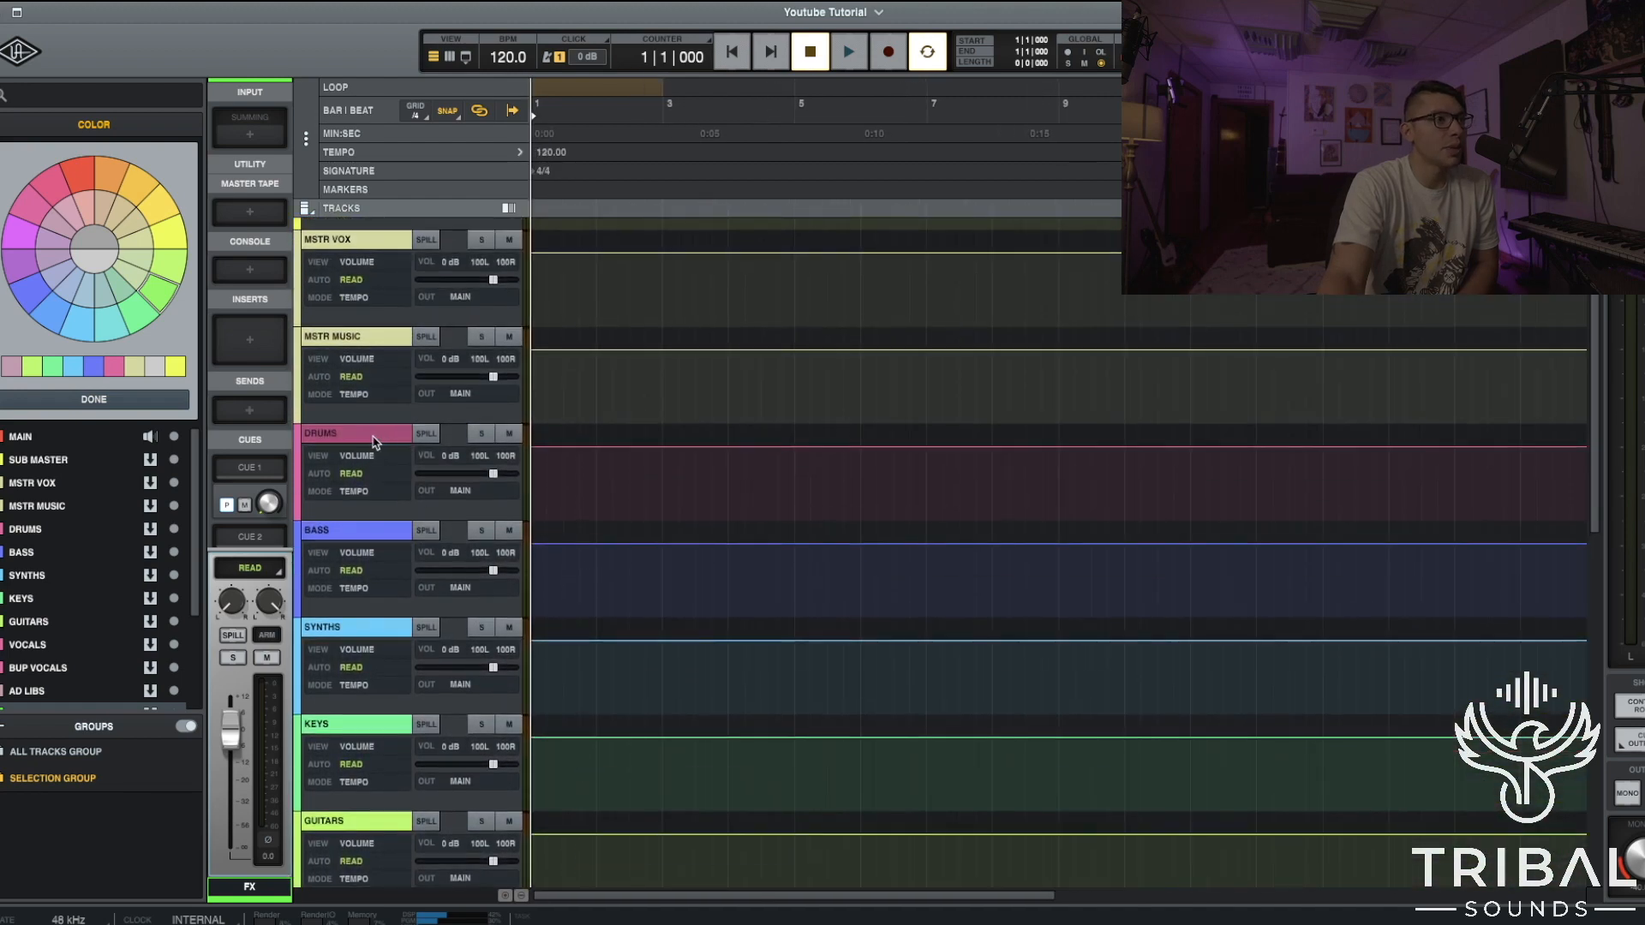
left_click(374, 440)
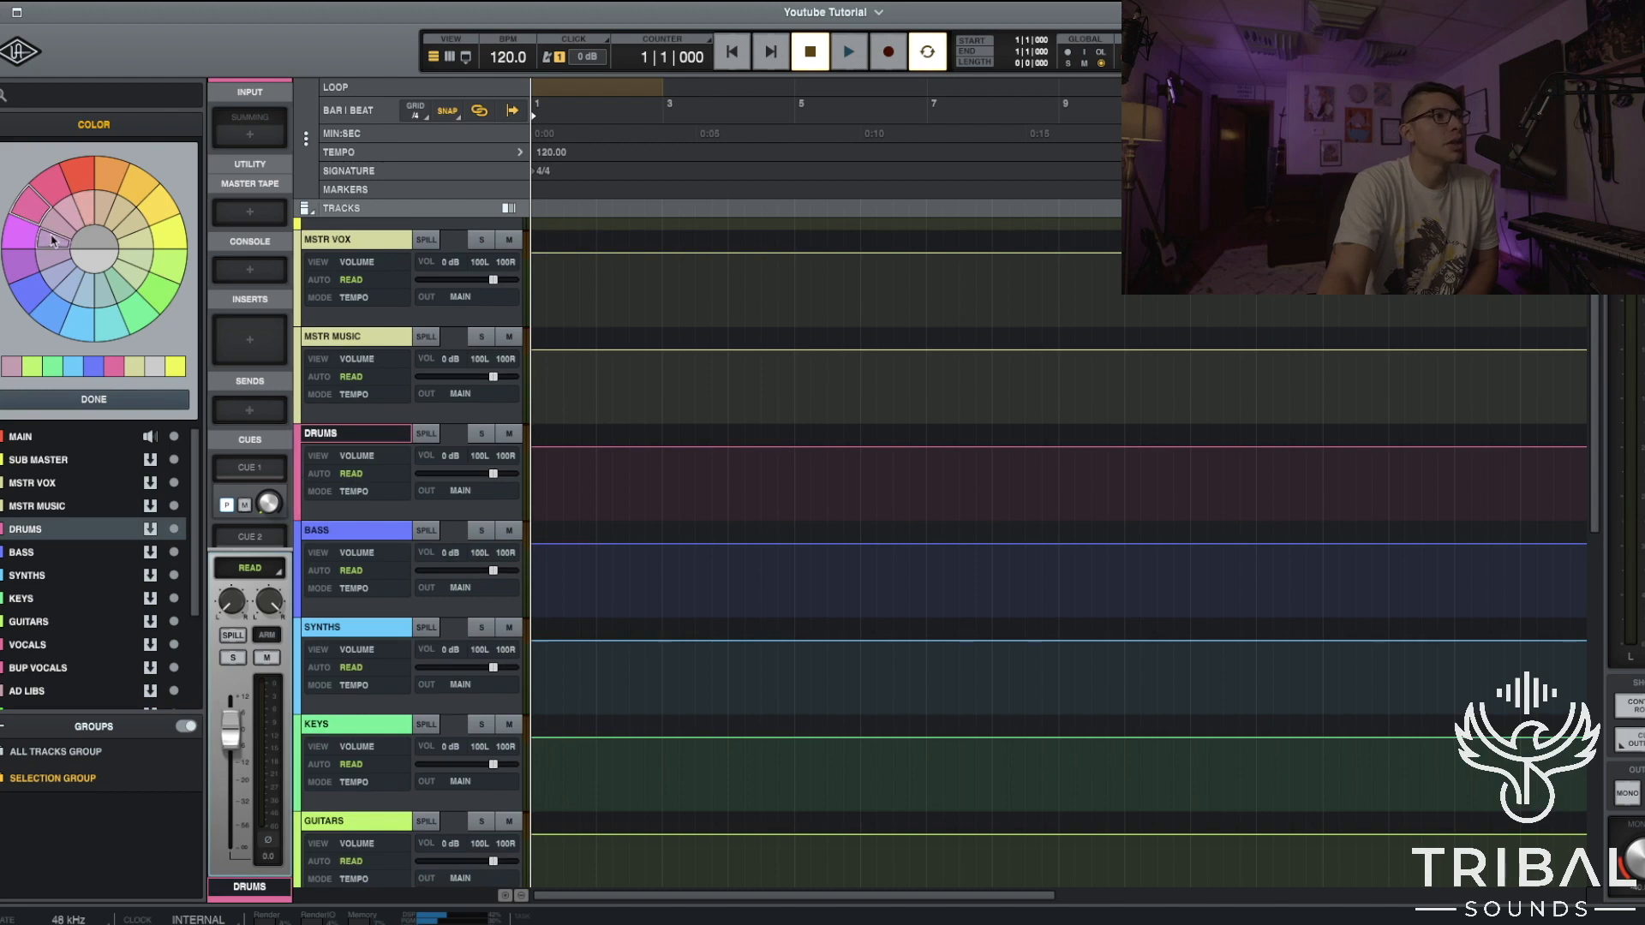
left_click(110, 176)
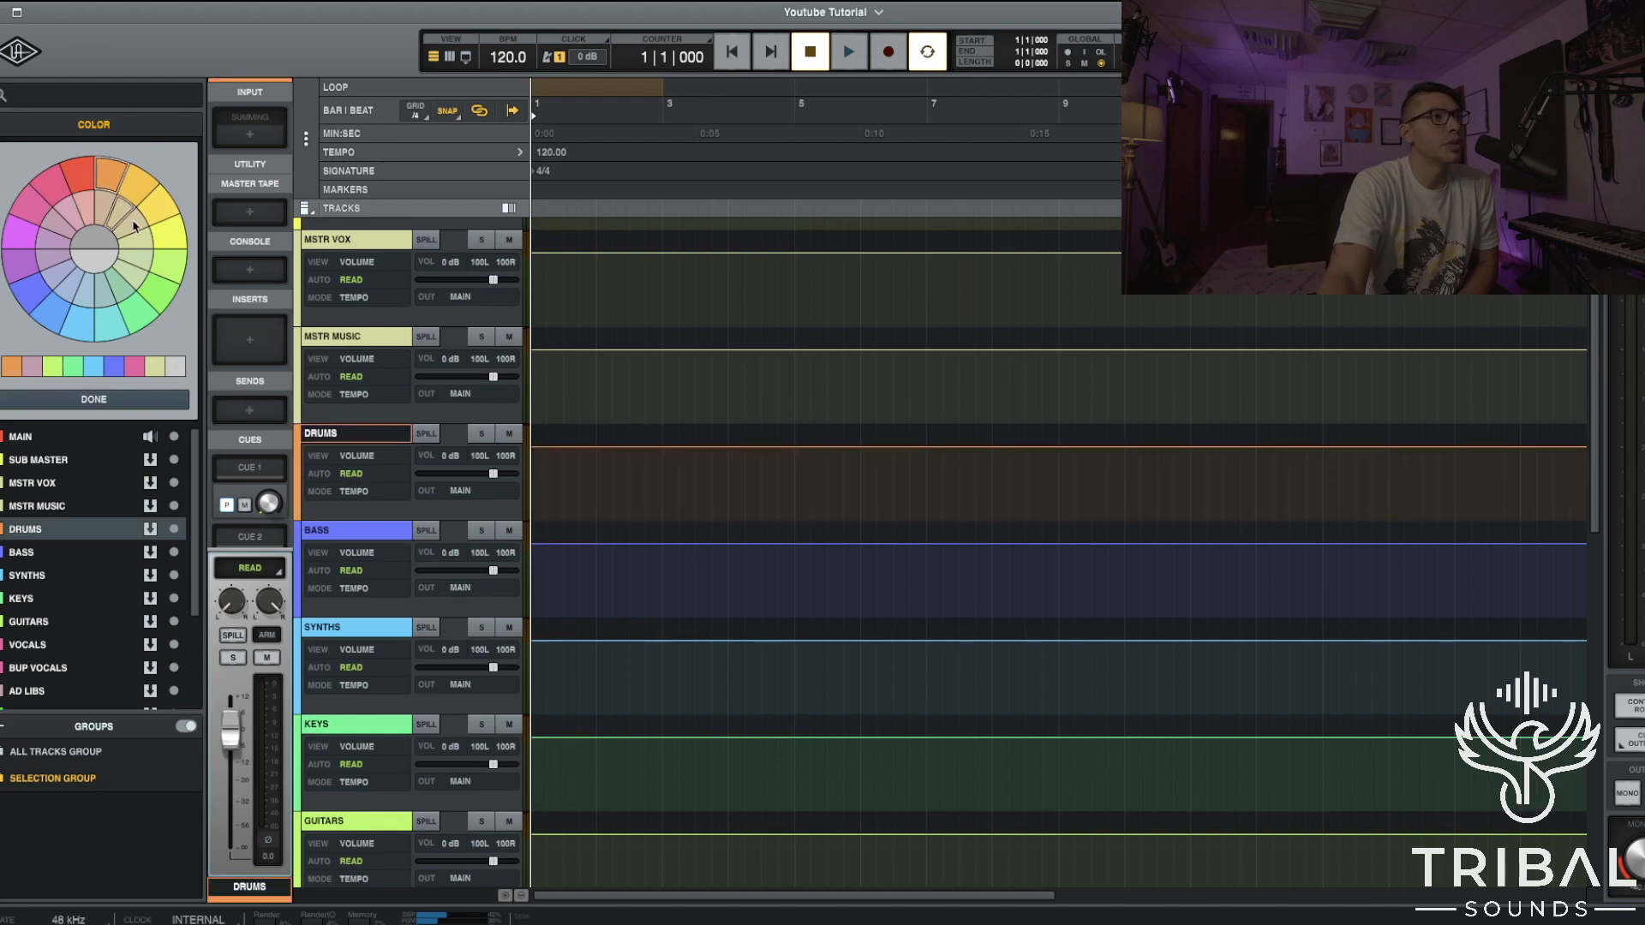
Examine the finished bus colors and the output assignments across the master, instrument, vocal and effects tracks.
scroll(711, 599, "down", 15)
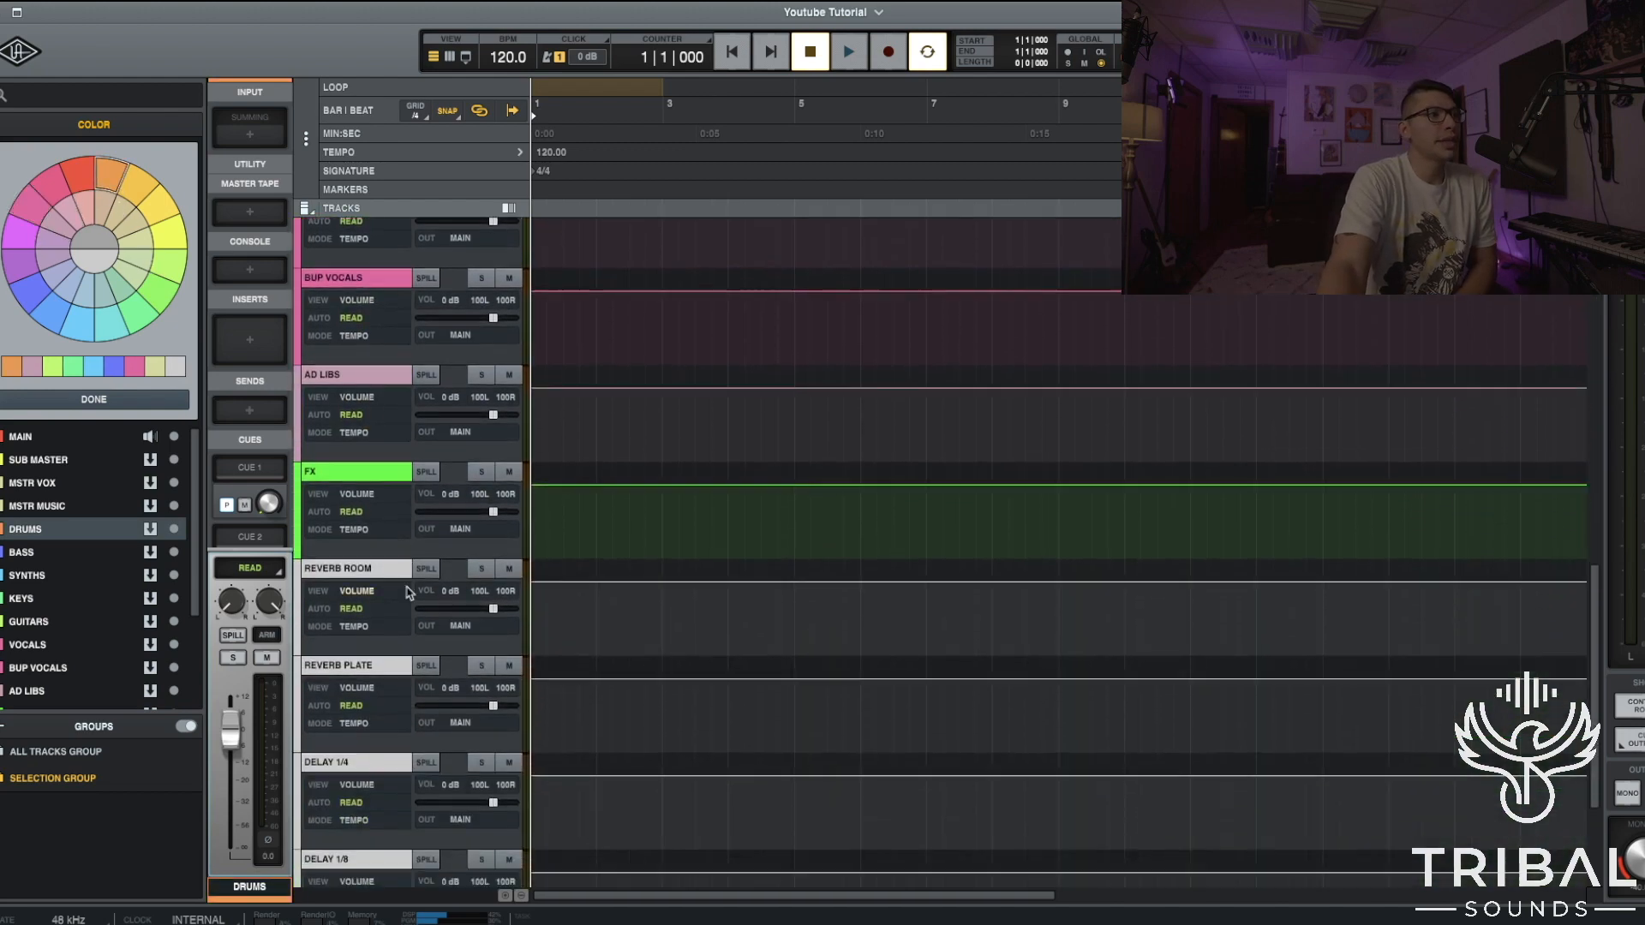
scroll(711, 599, "up", 15)
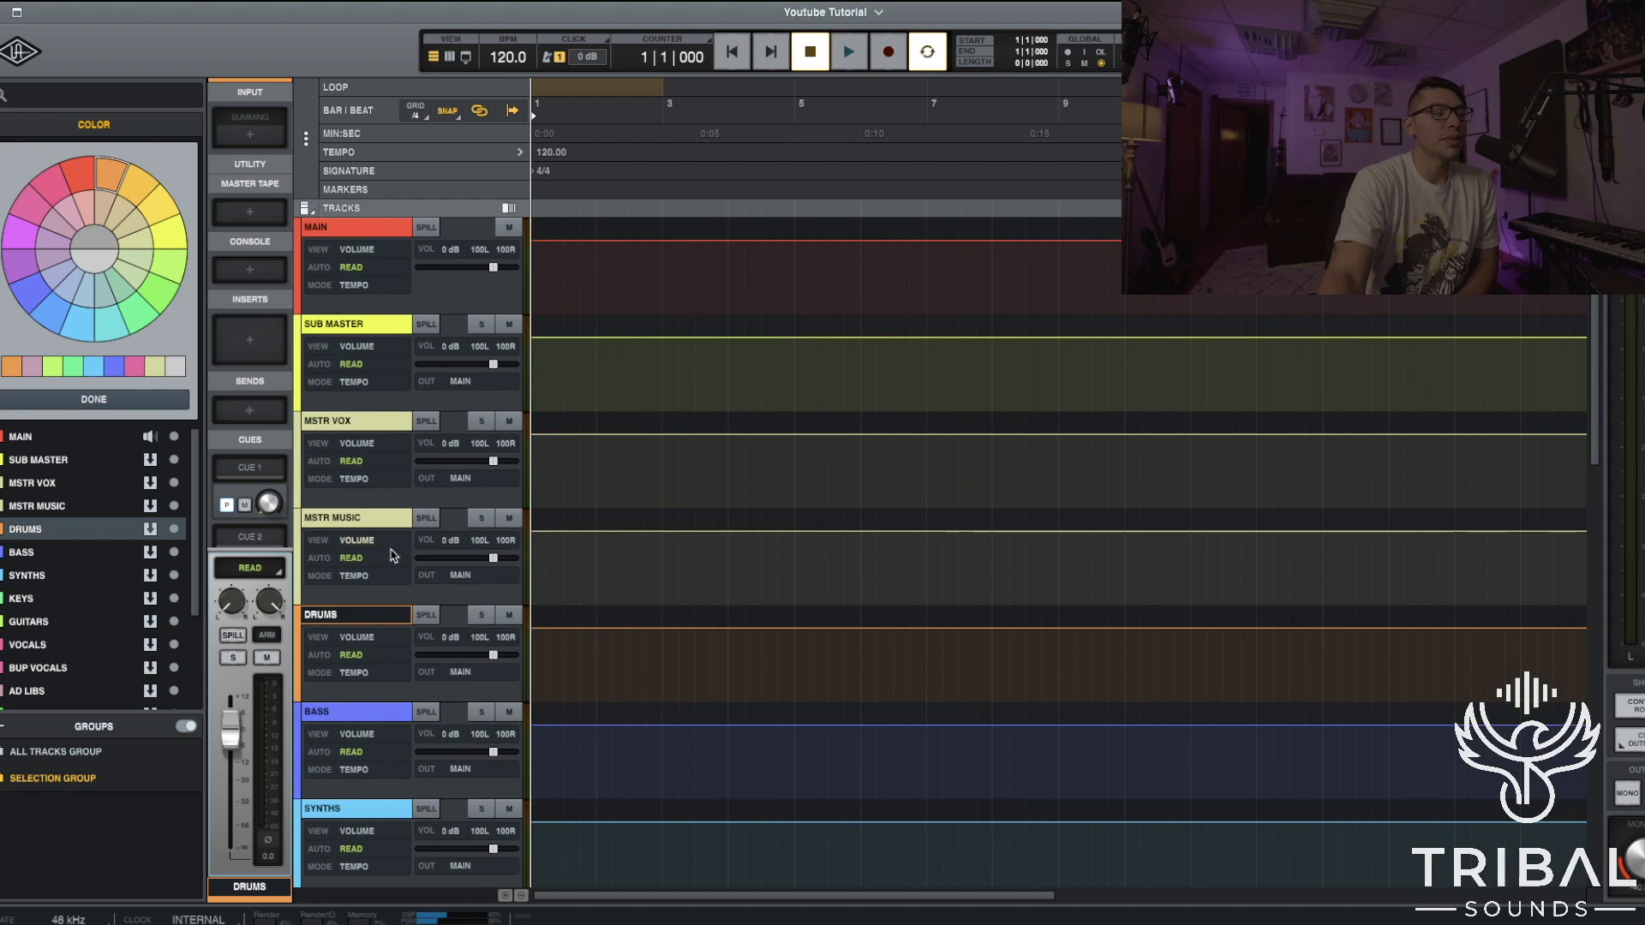
scroll(616, 588, "down", 15)
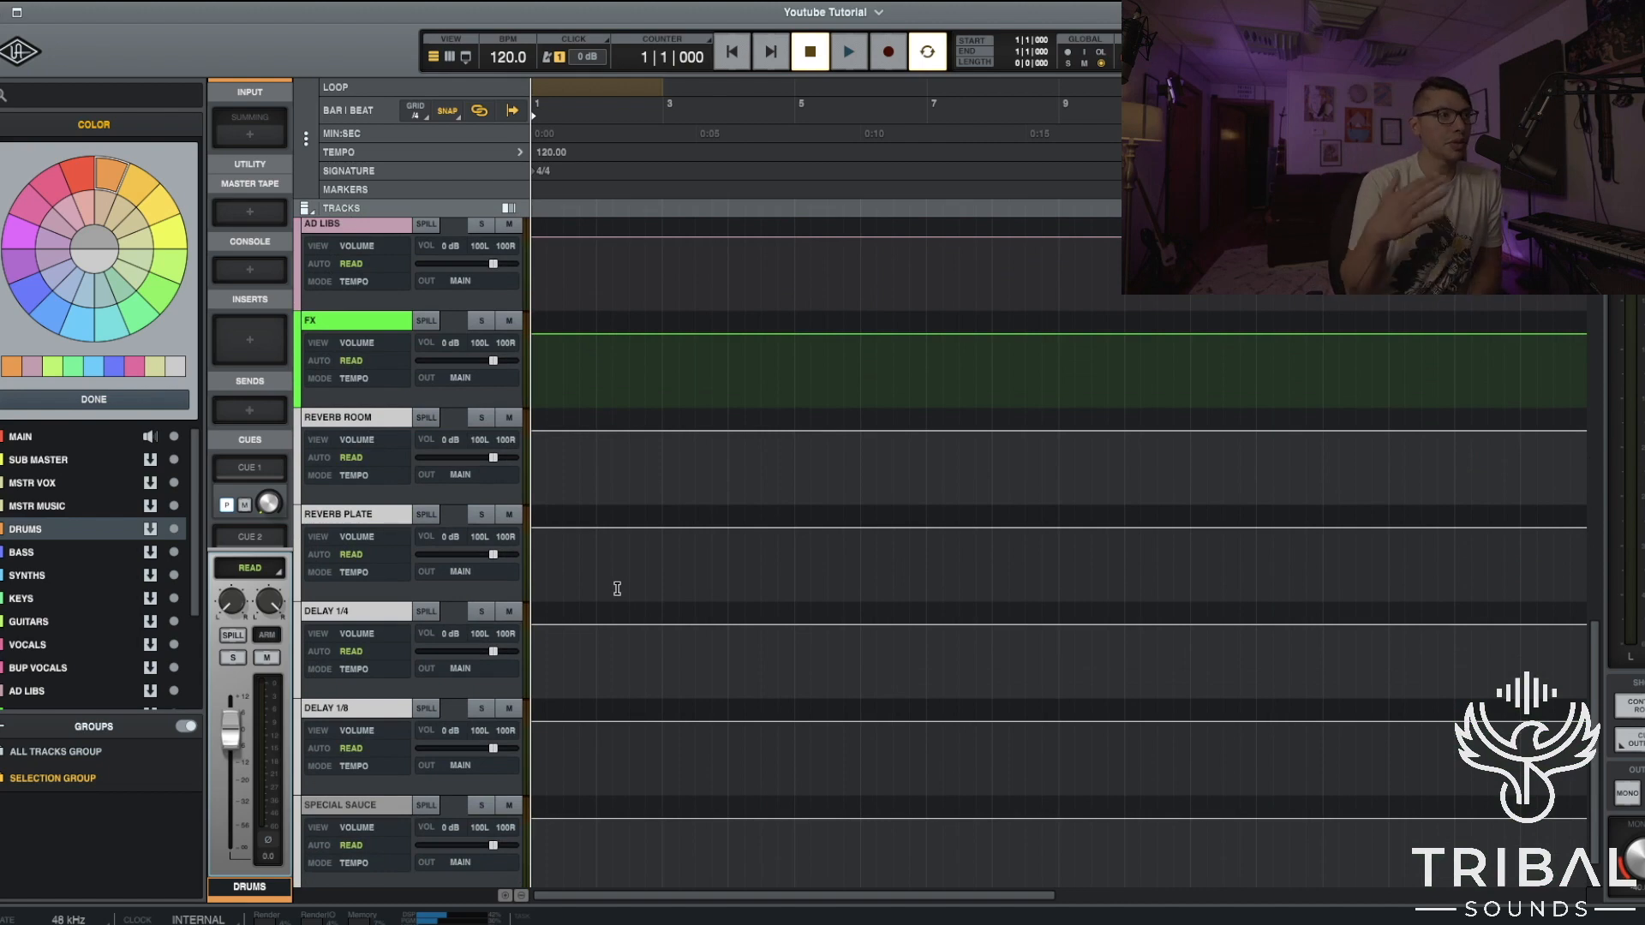
scroll(617, 588, "up", 1)
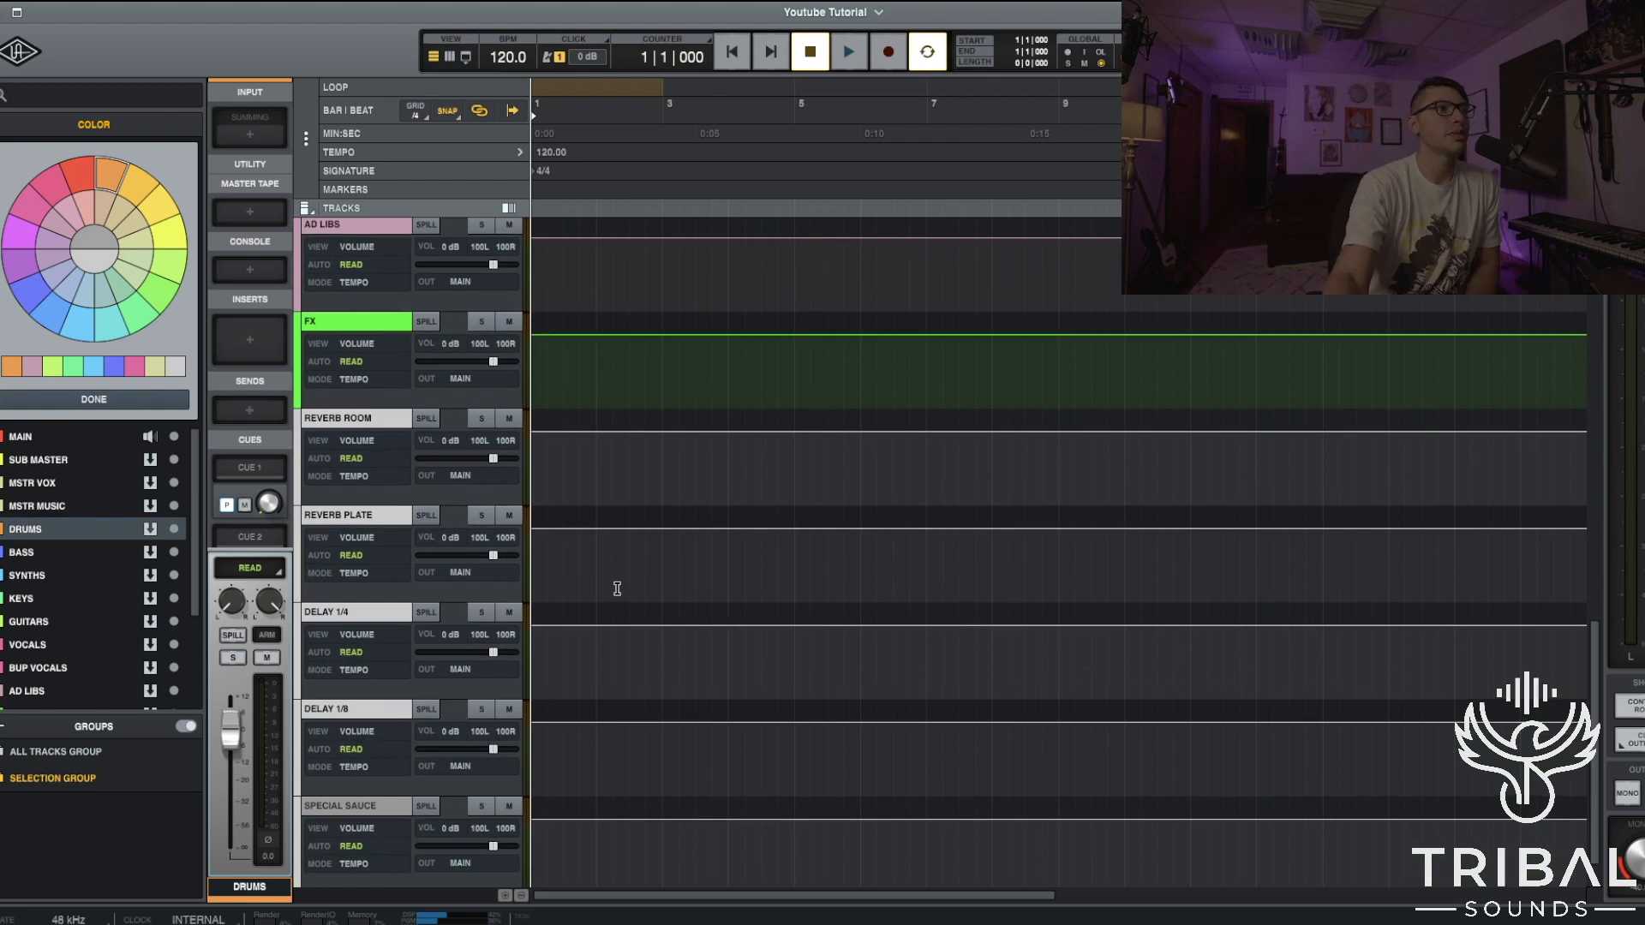
scroll(617, 588, "up", 10)
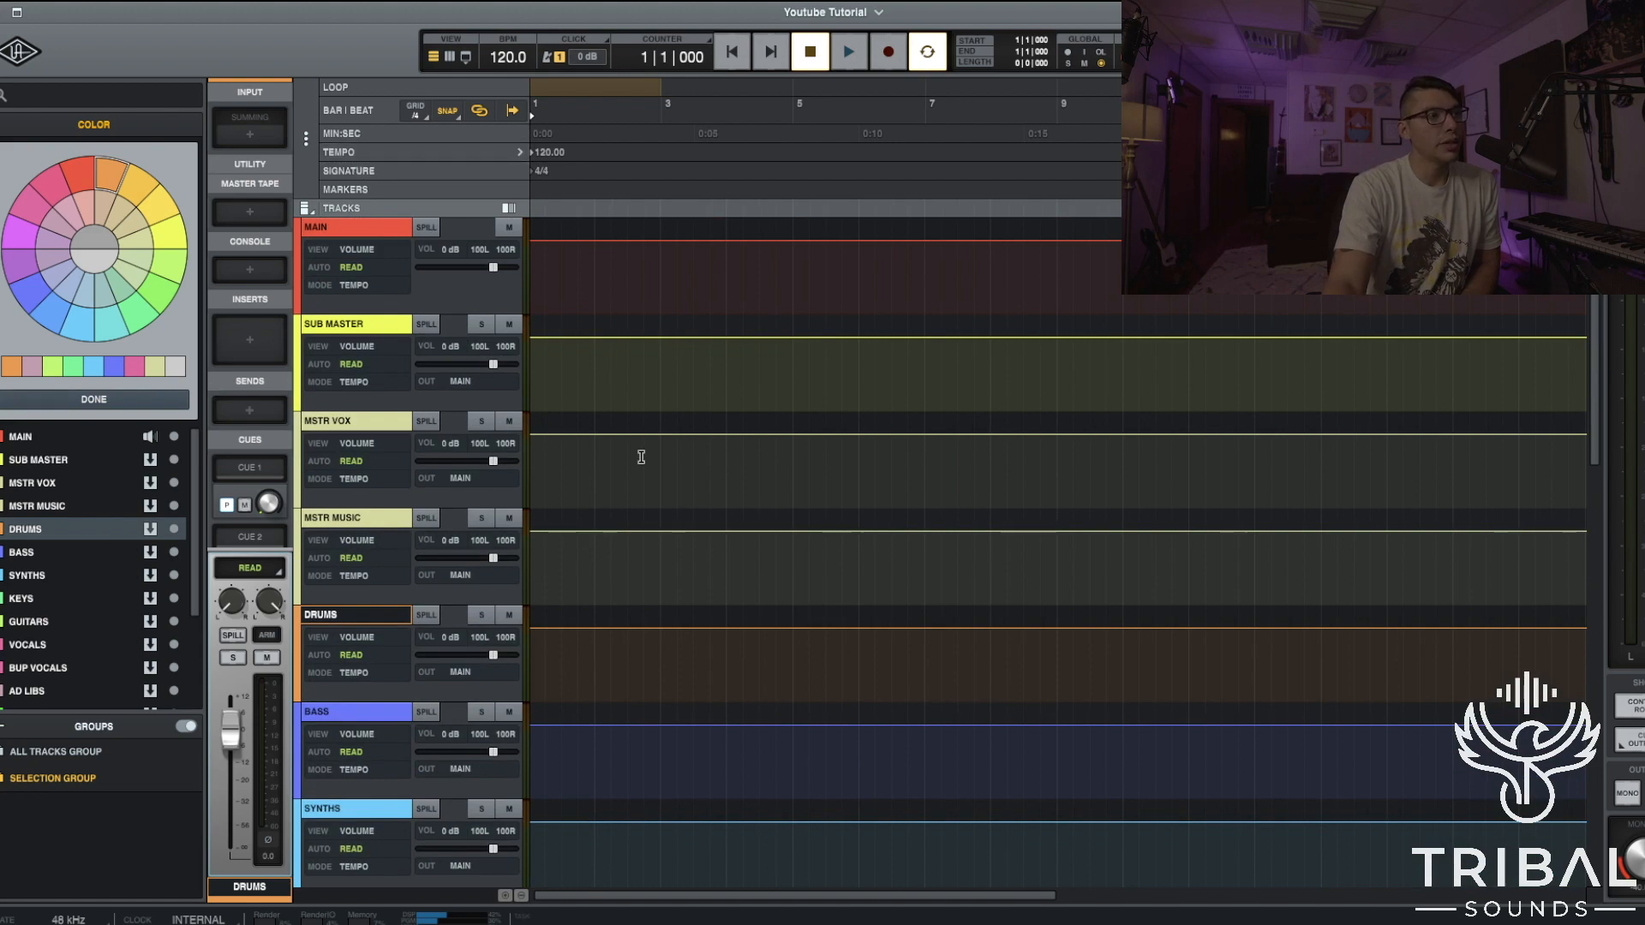
scroll(638, 463, "down", 8)
scroll(633, 460, "down", 5)
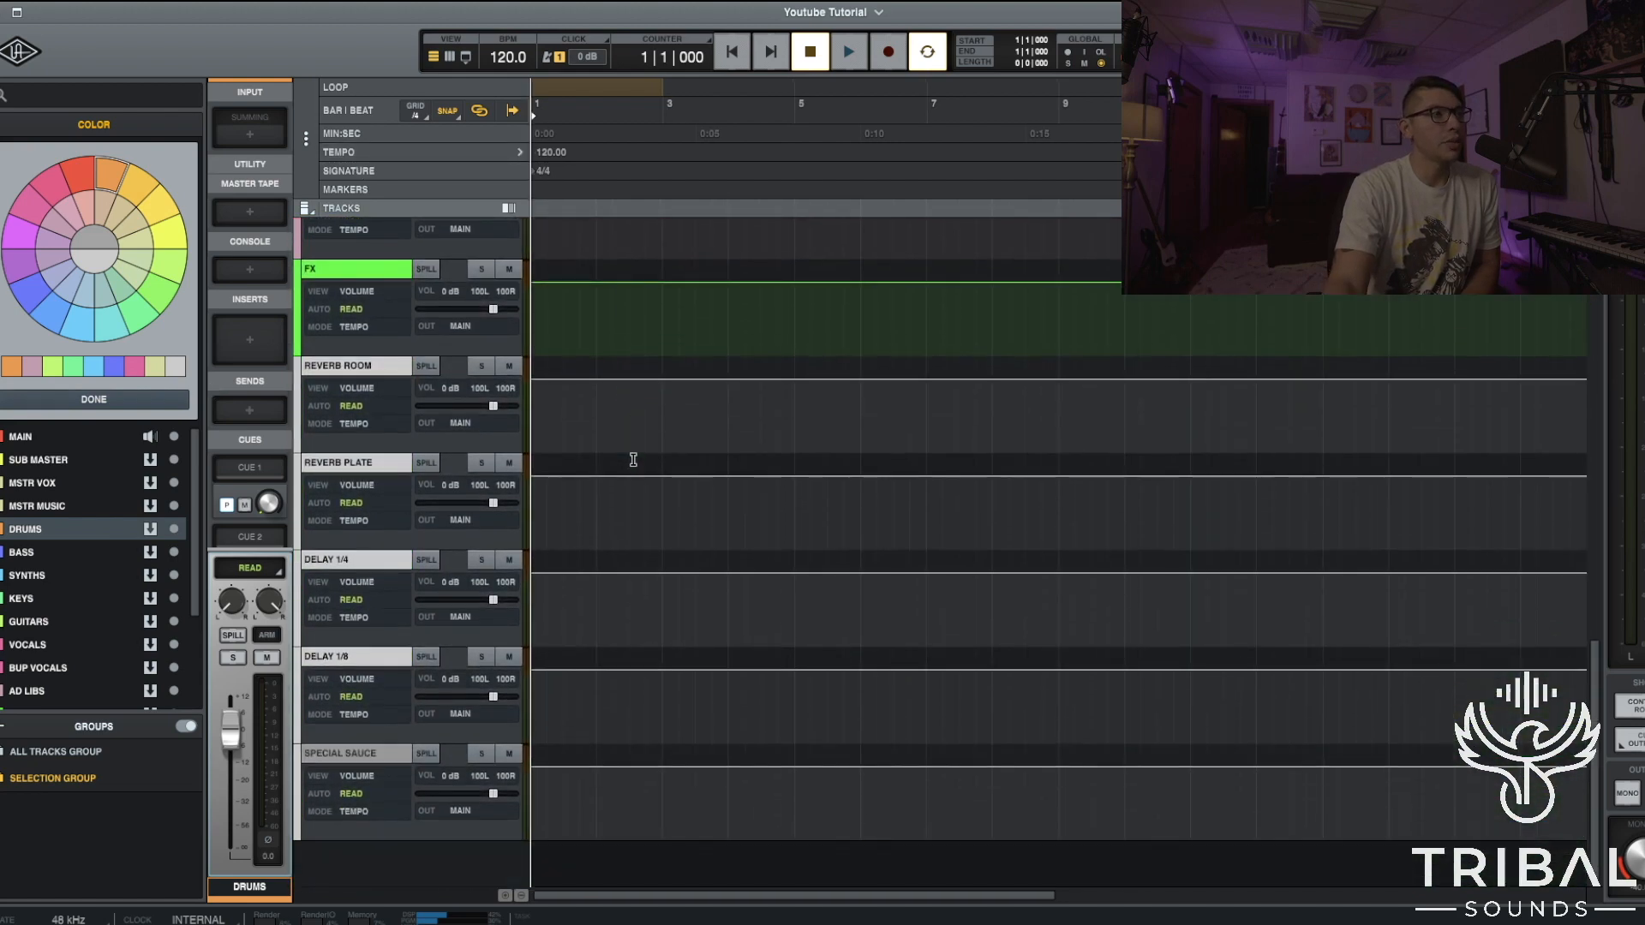
scroll(633, 460, "up", 12)
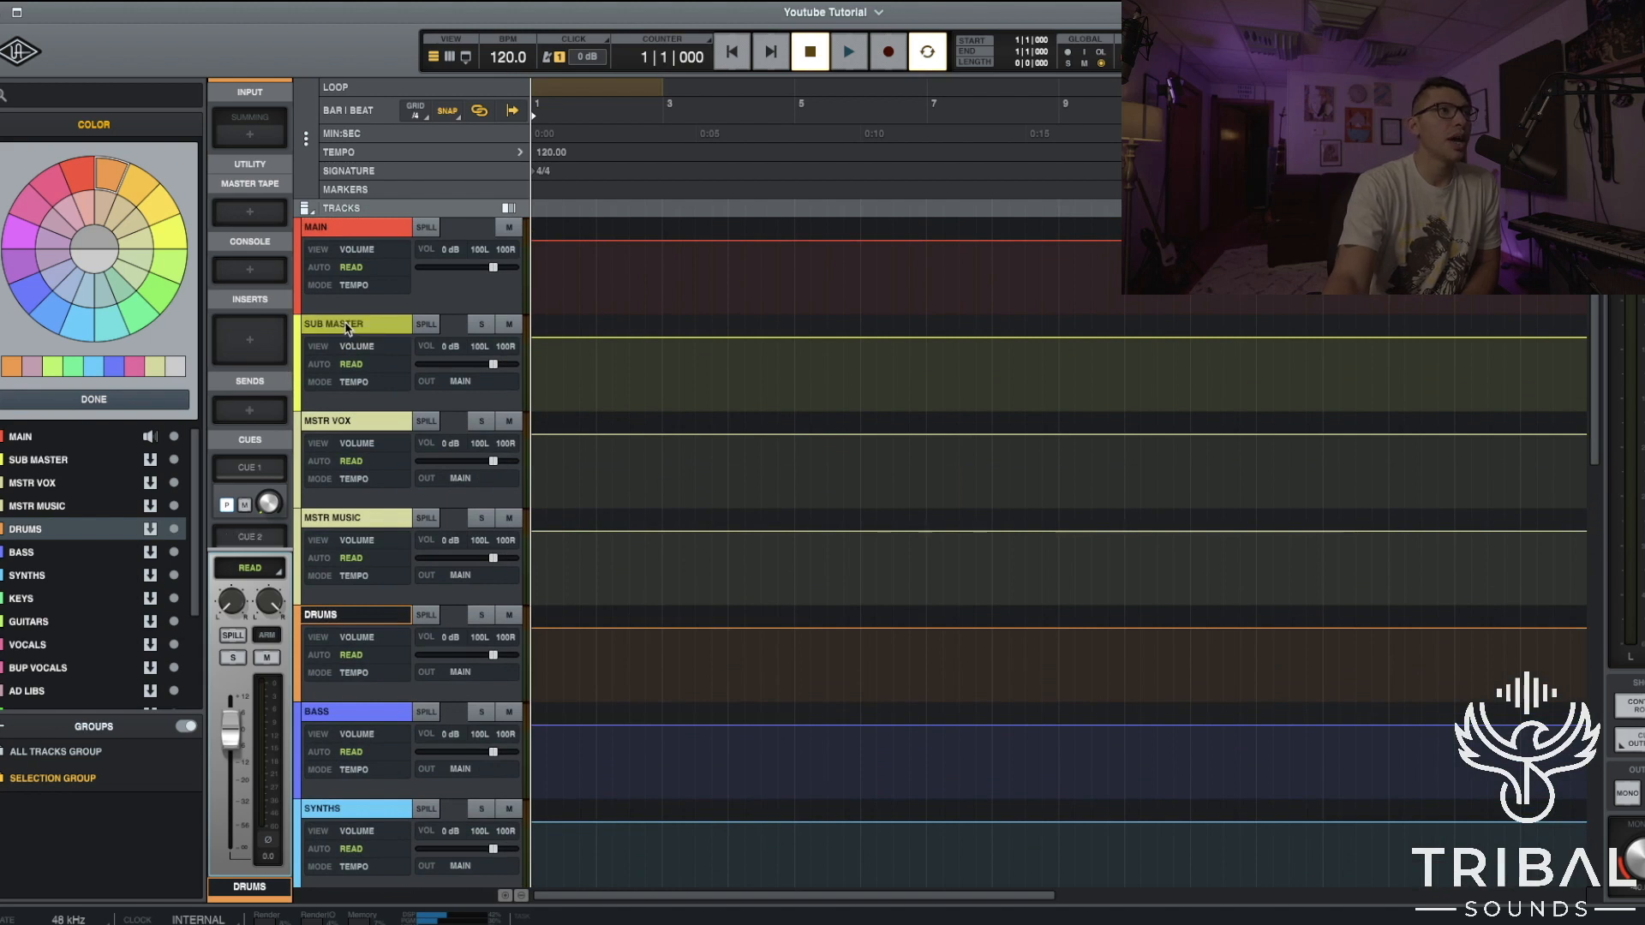
left_click(347, 330)
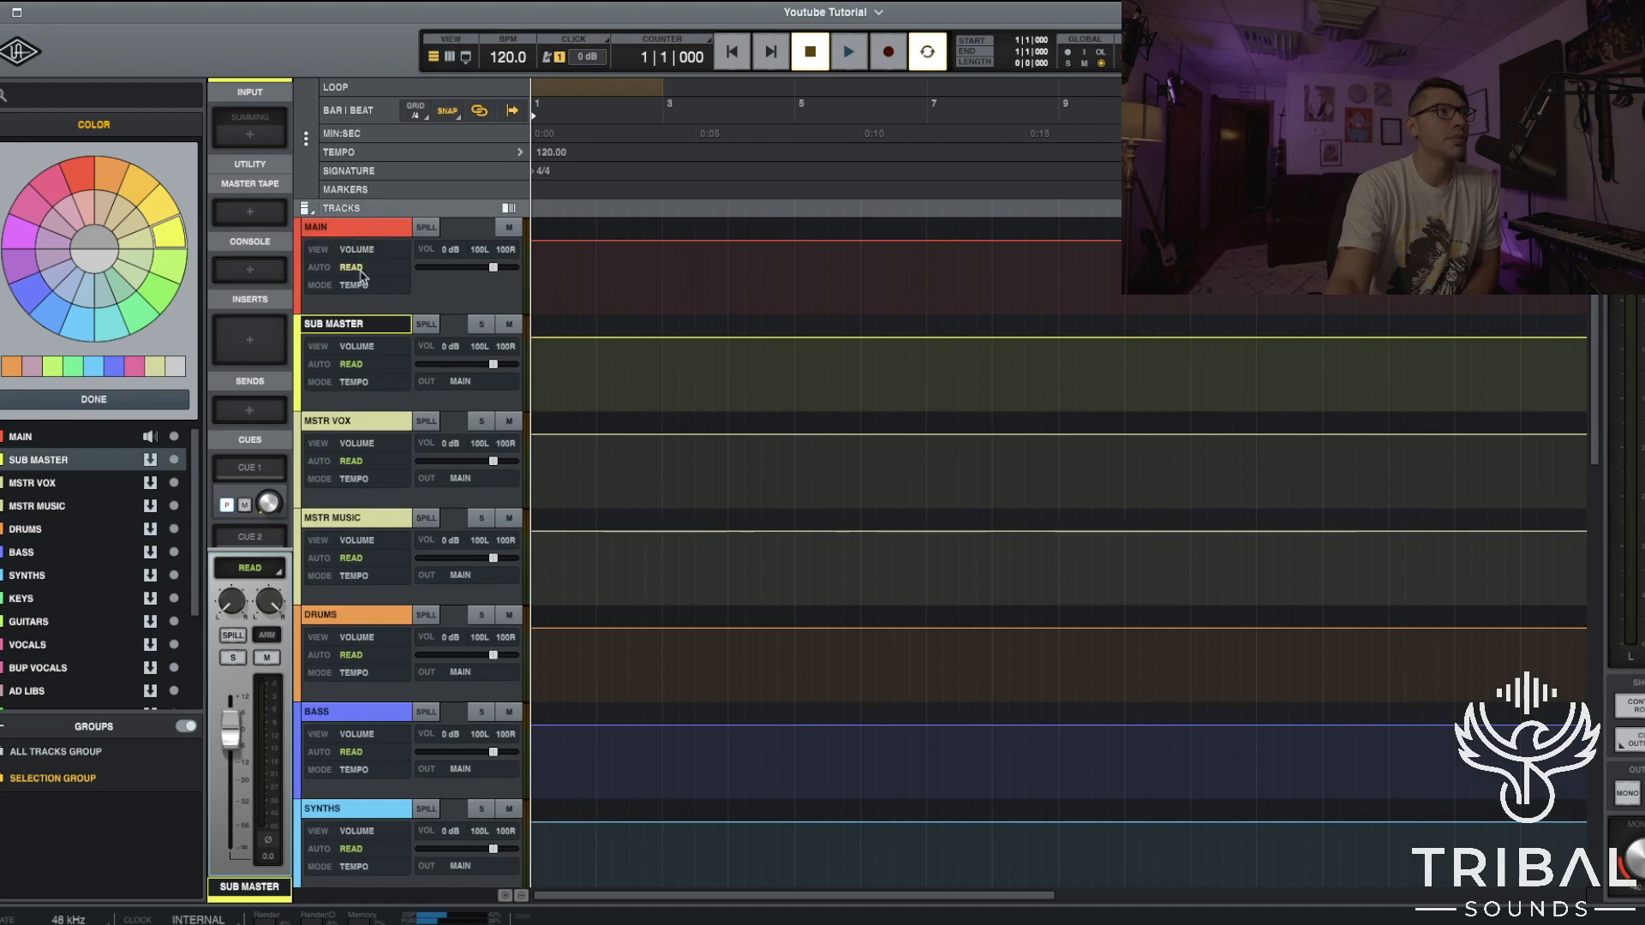
scroll(741, 562, "down", 8)
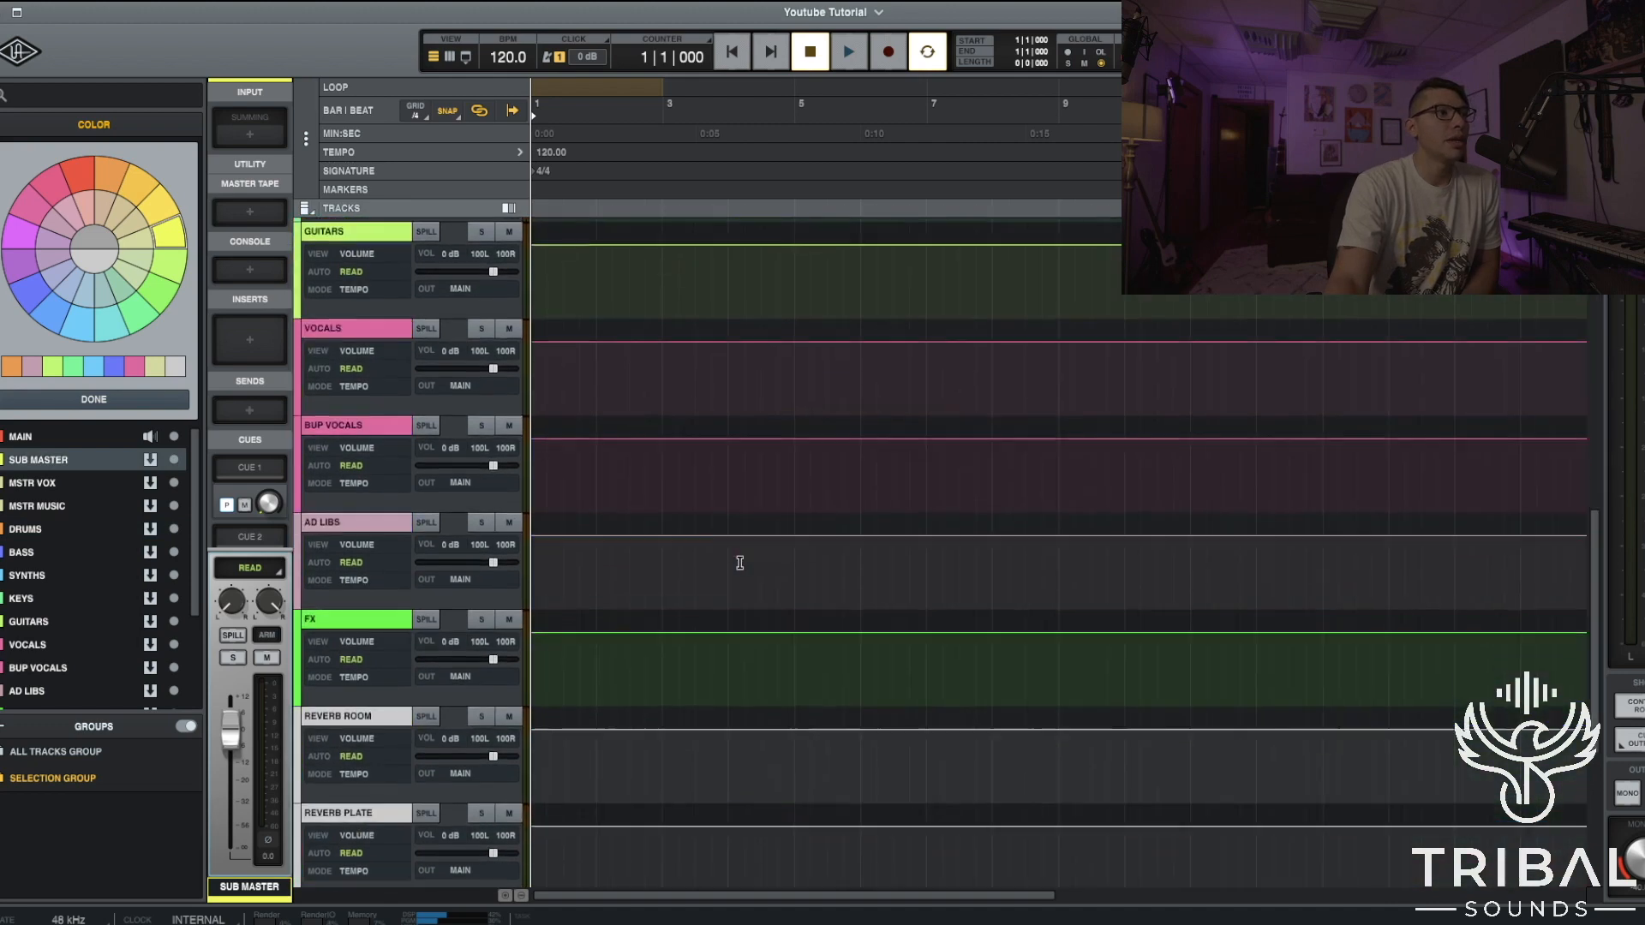
scroll(740, 563, "down", 4)
scroll(737, 558, "up", 4)
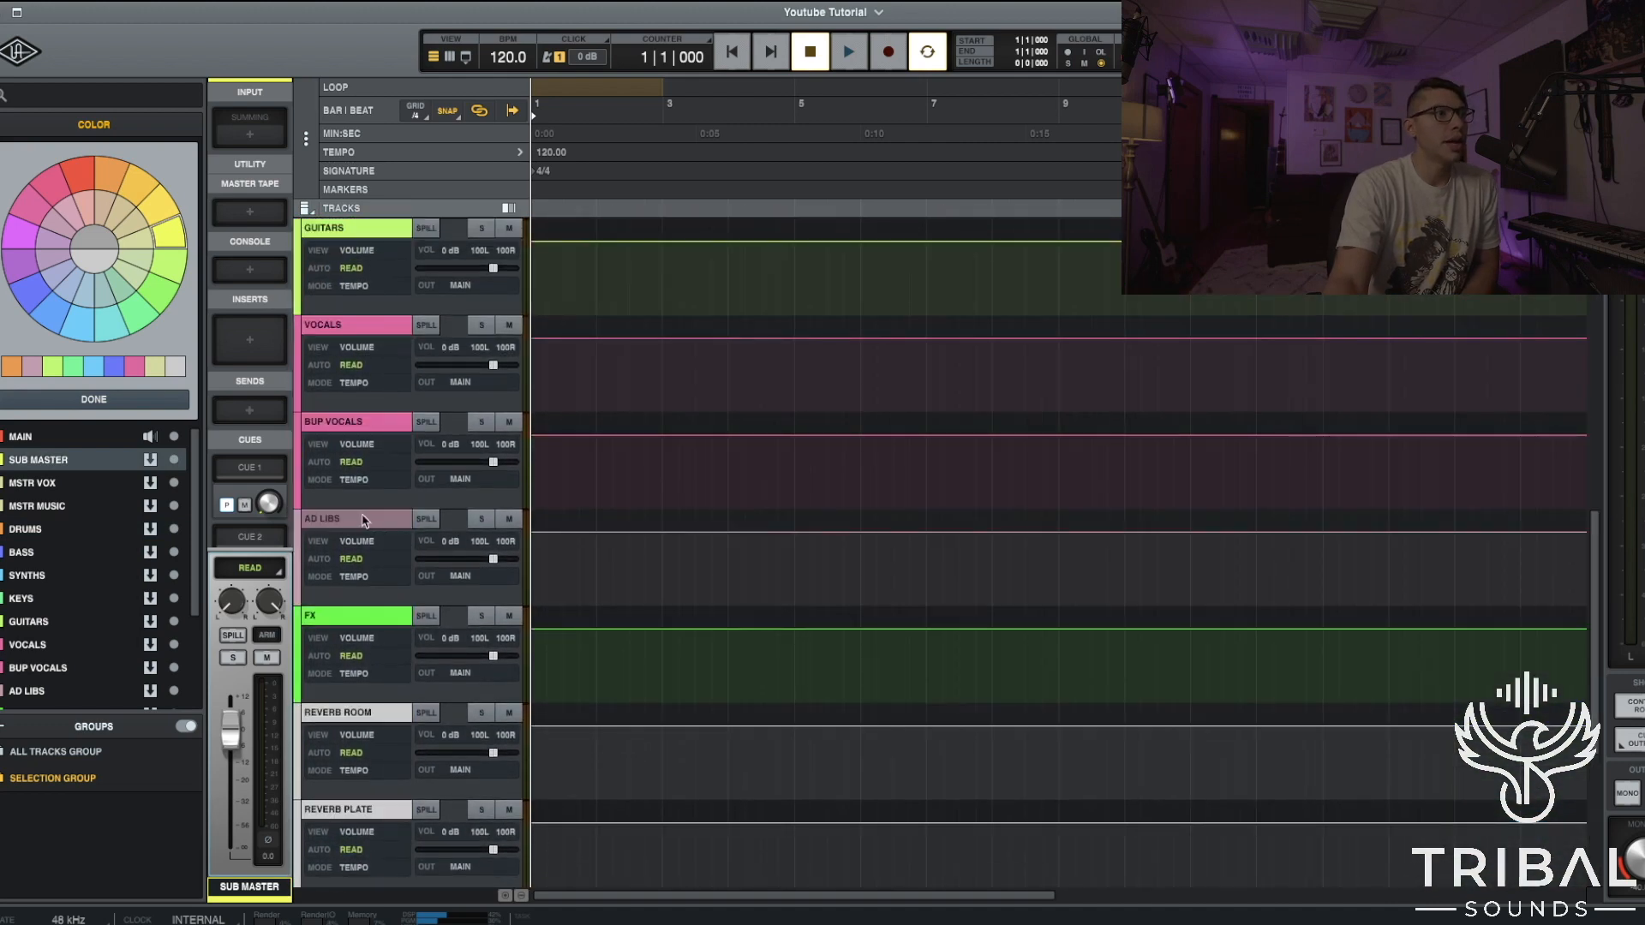
Select the VOCALS, BUP VOCALS and AD LIBS buses together, finish coloring, and route their outputs to MSTR VOX.
left_click(364, 519)
scroll(631, 558, "up", 2)
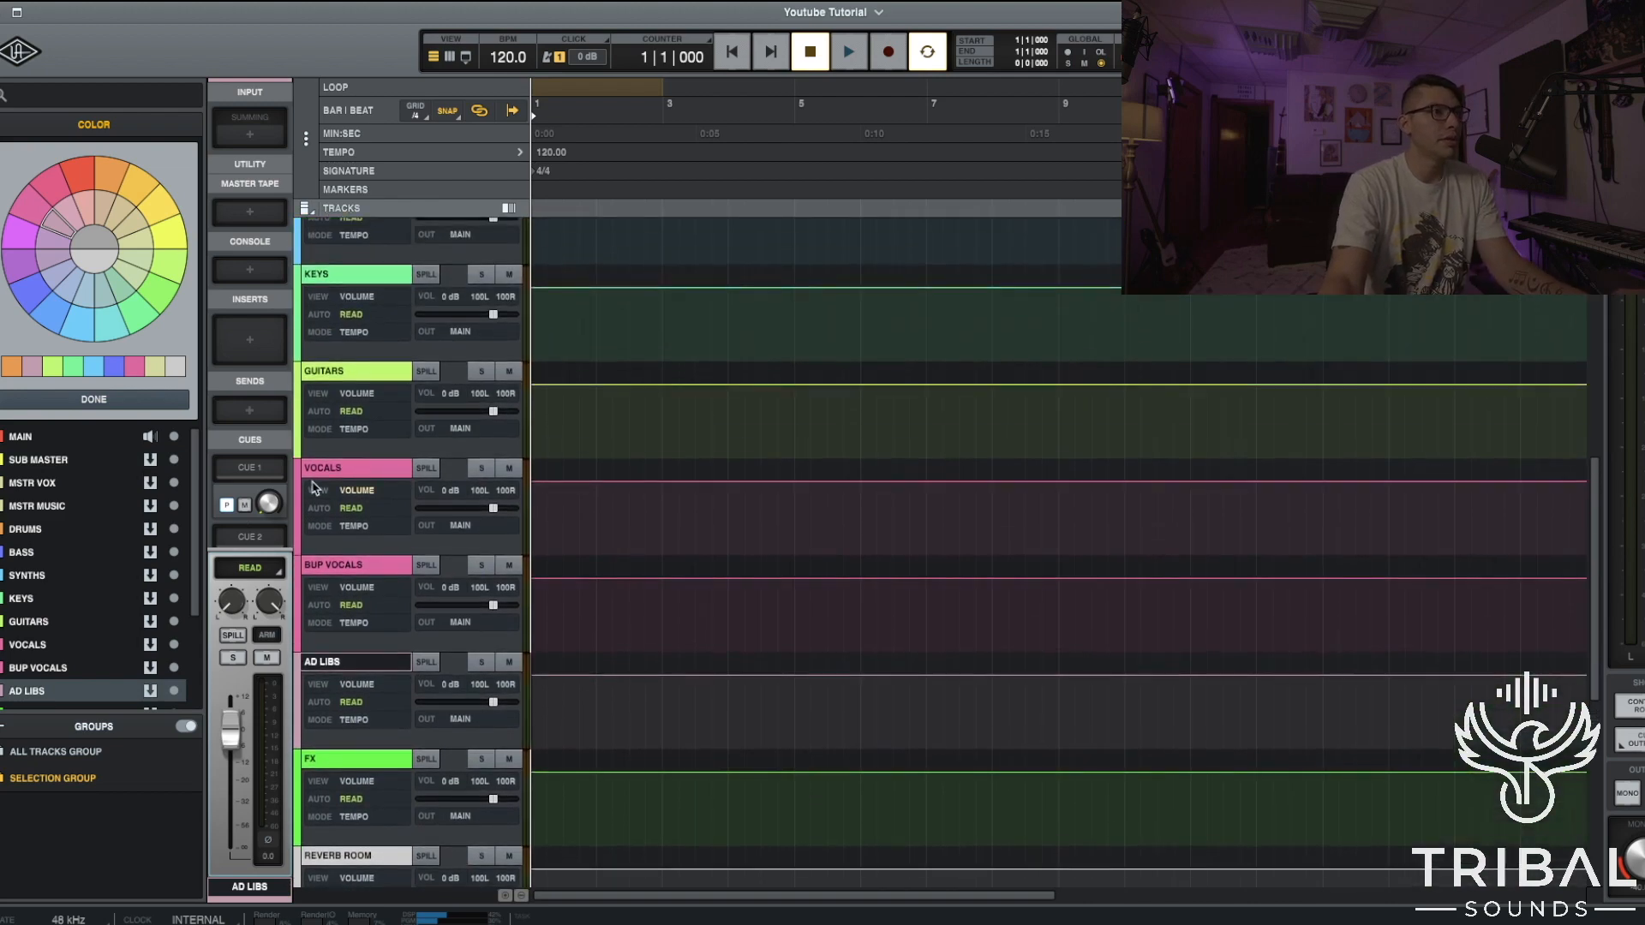
left_click(347, 476, "shift")
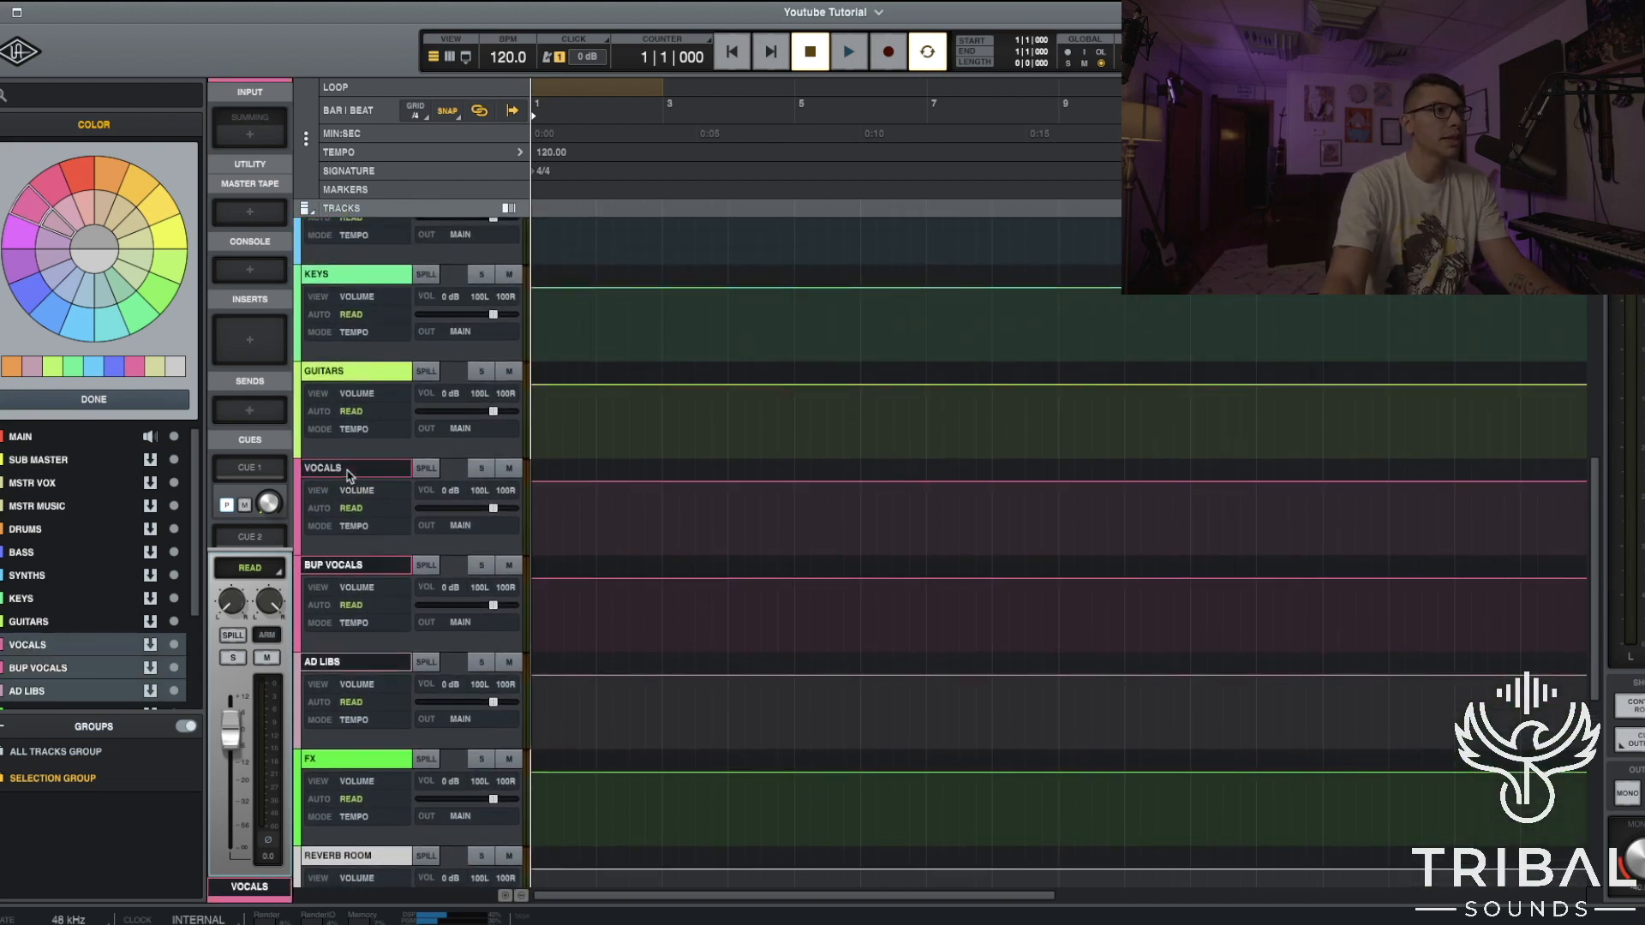
mouse_move(246, 452)
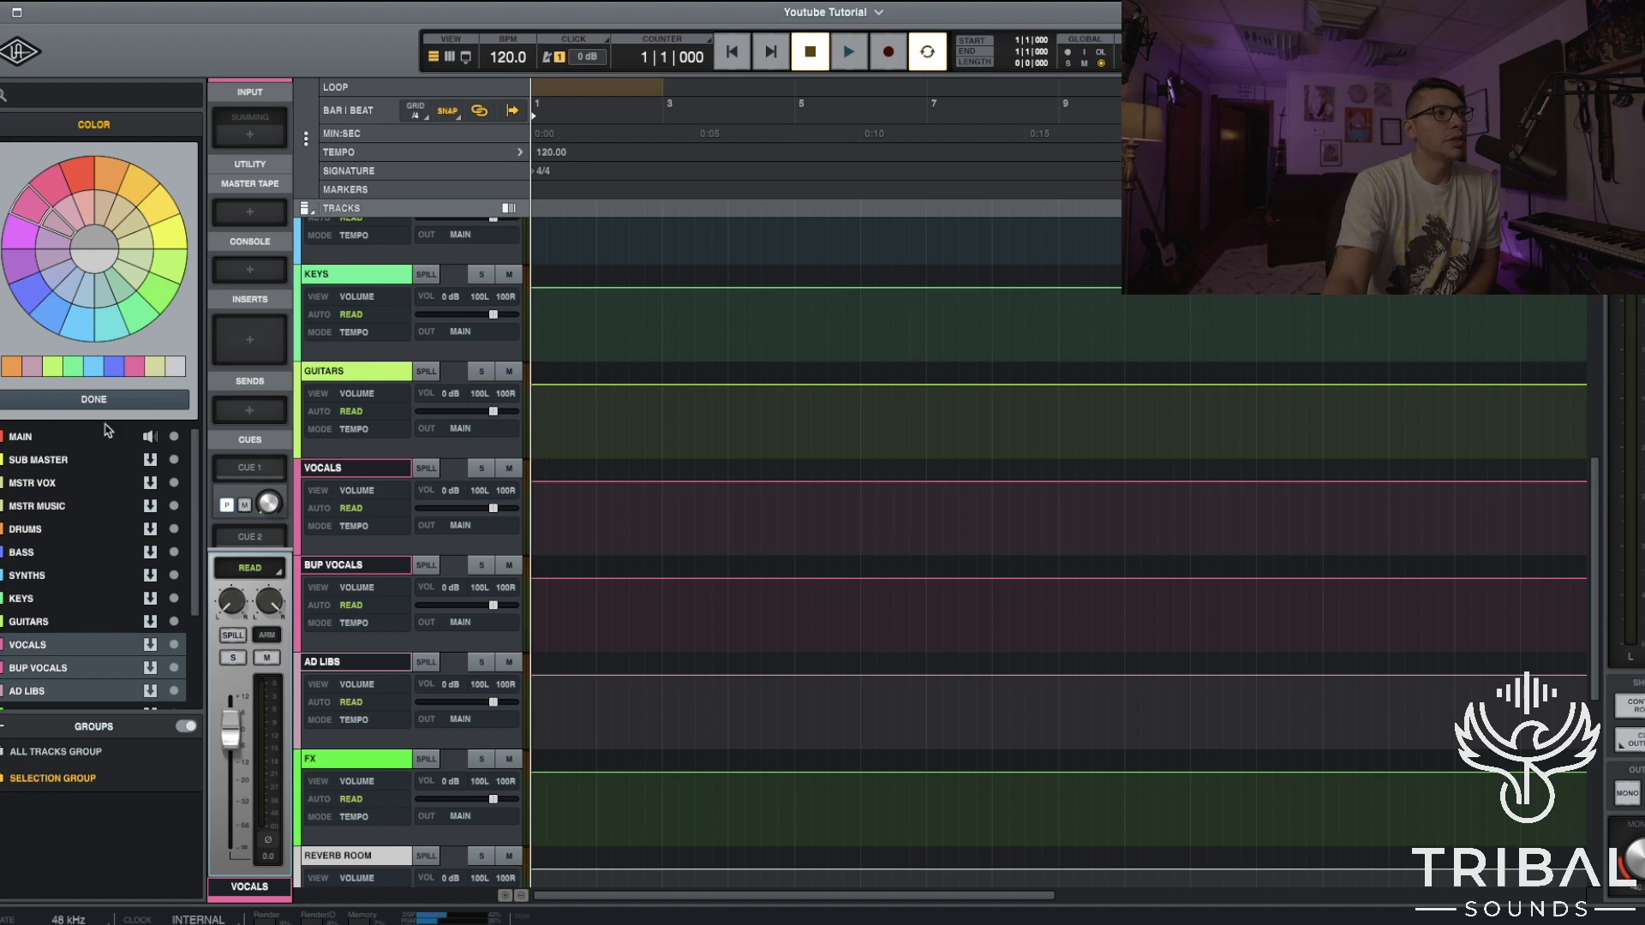
left_click(119, 403)
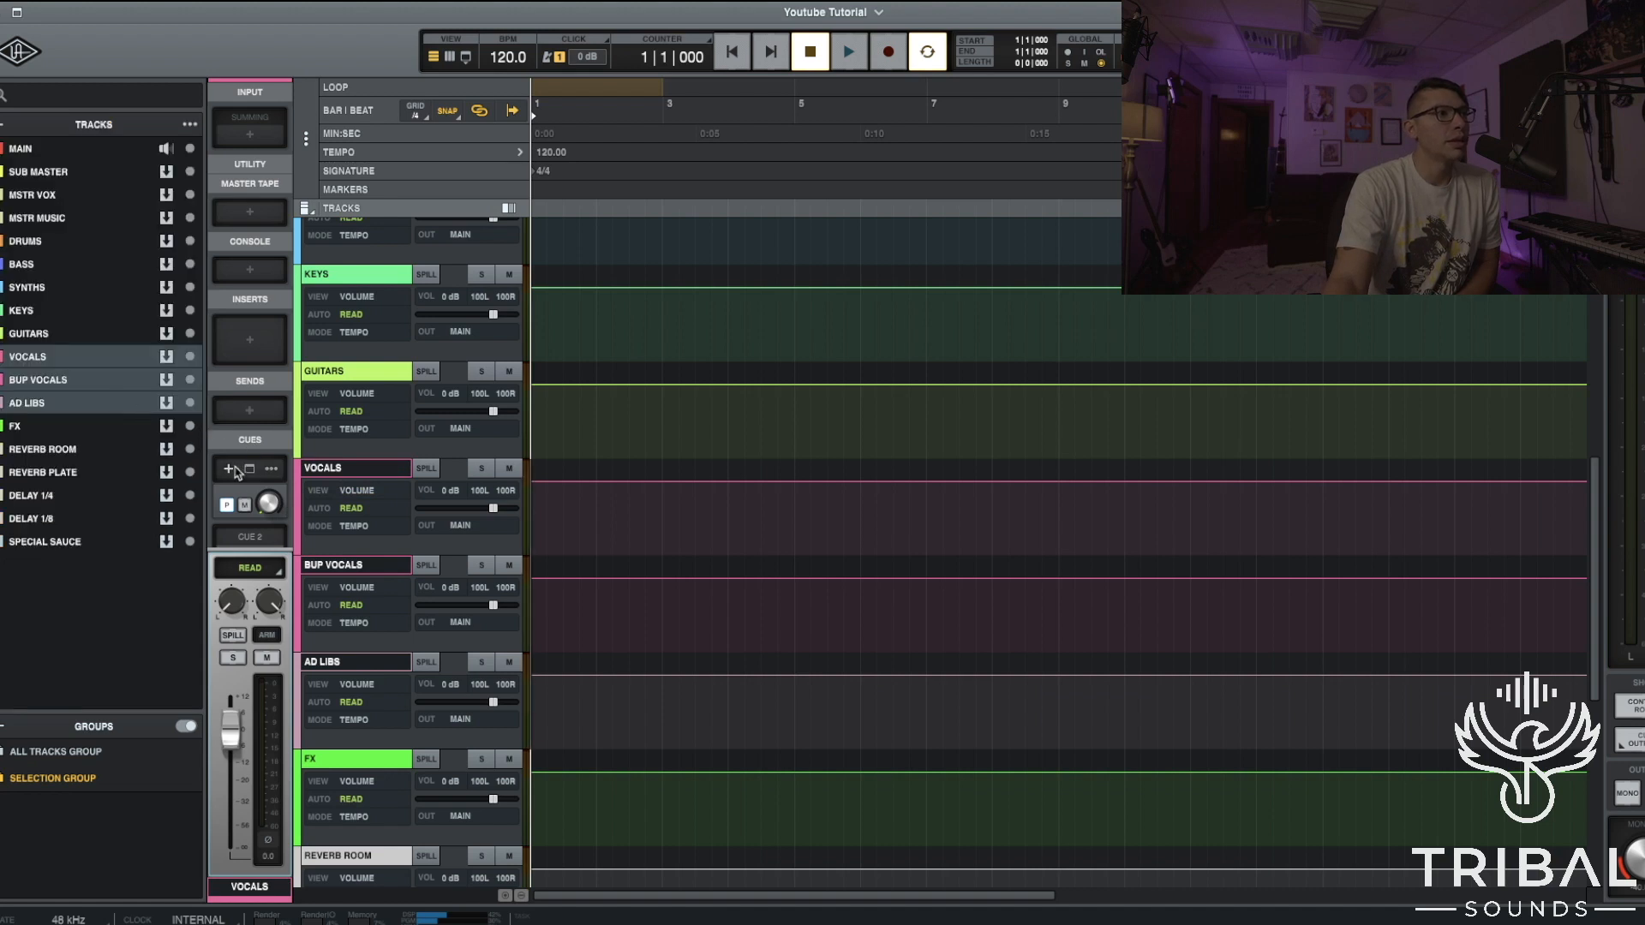
scroll(236, 472, "down", 5)
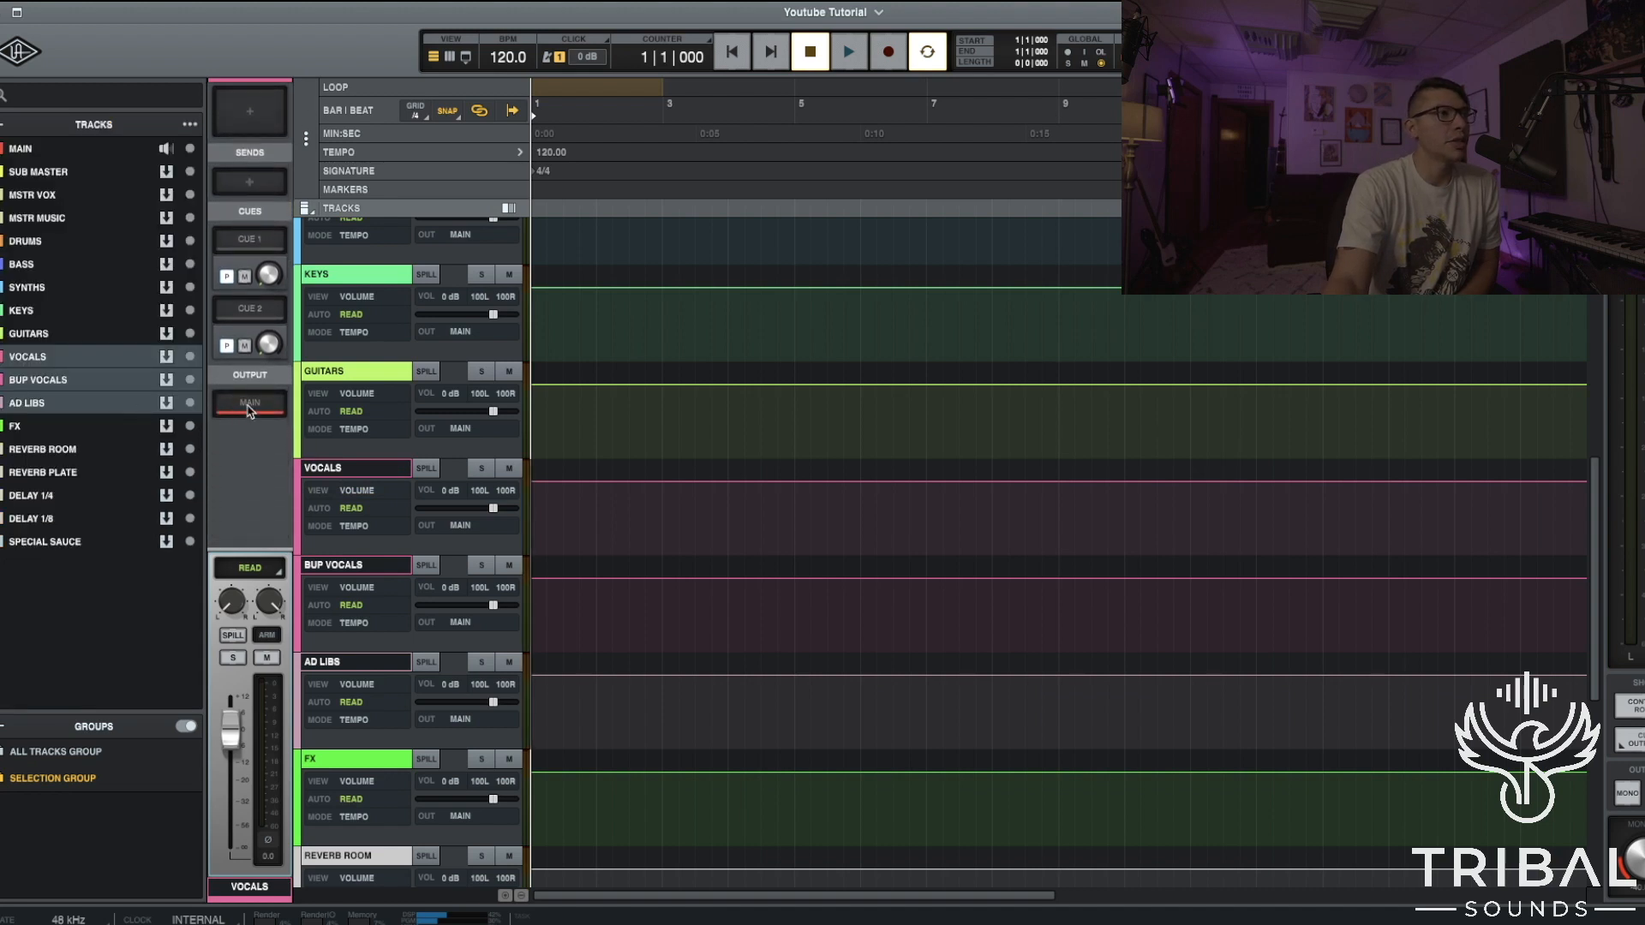
left_click(249, 408)
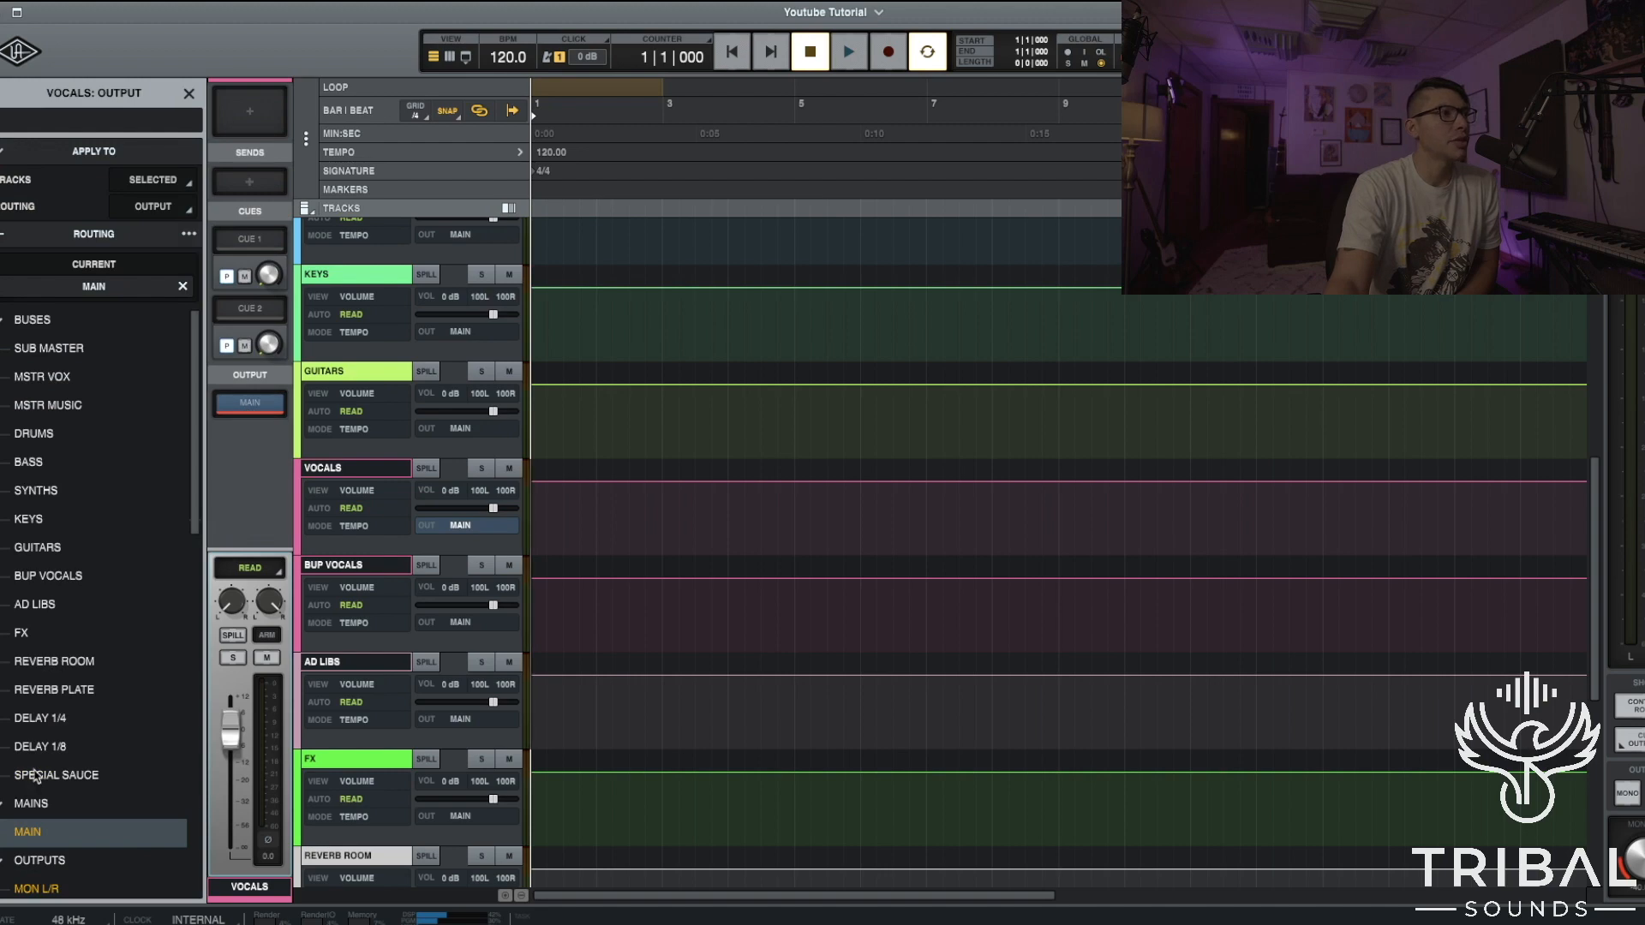
left_click(57, 380)
Select the instrument buses from GUITARS up to DRUMS together and route their outputs to MSTR MUSIC.
scroll(609, 684, "up", 3)
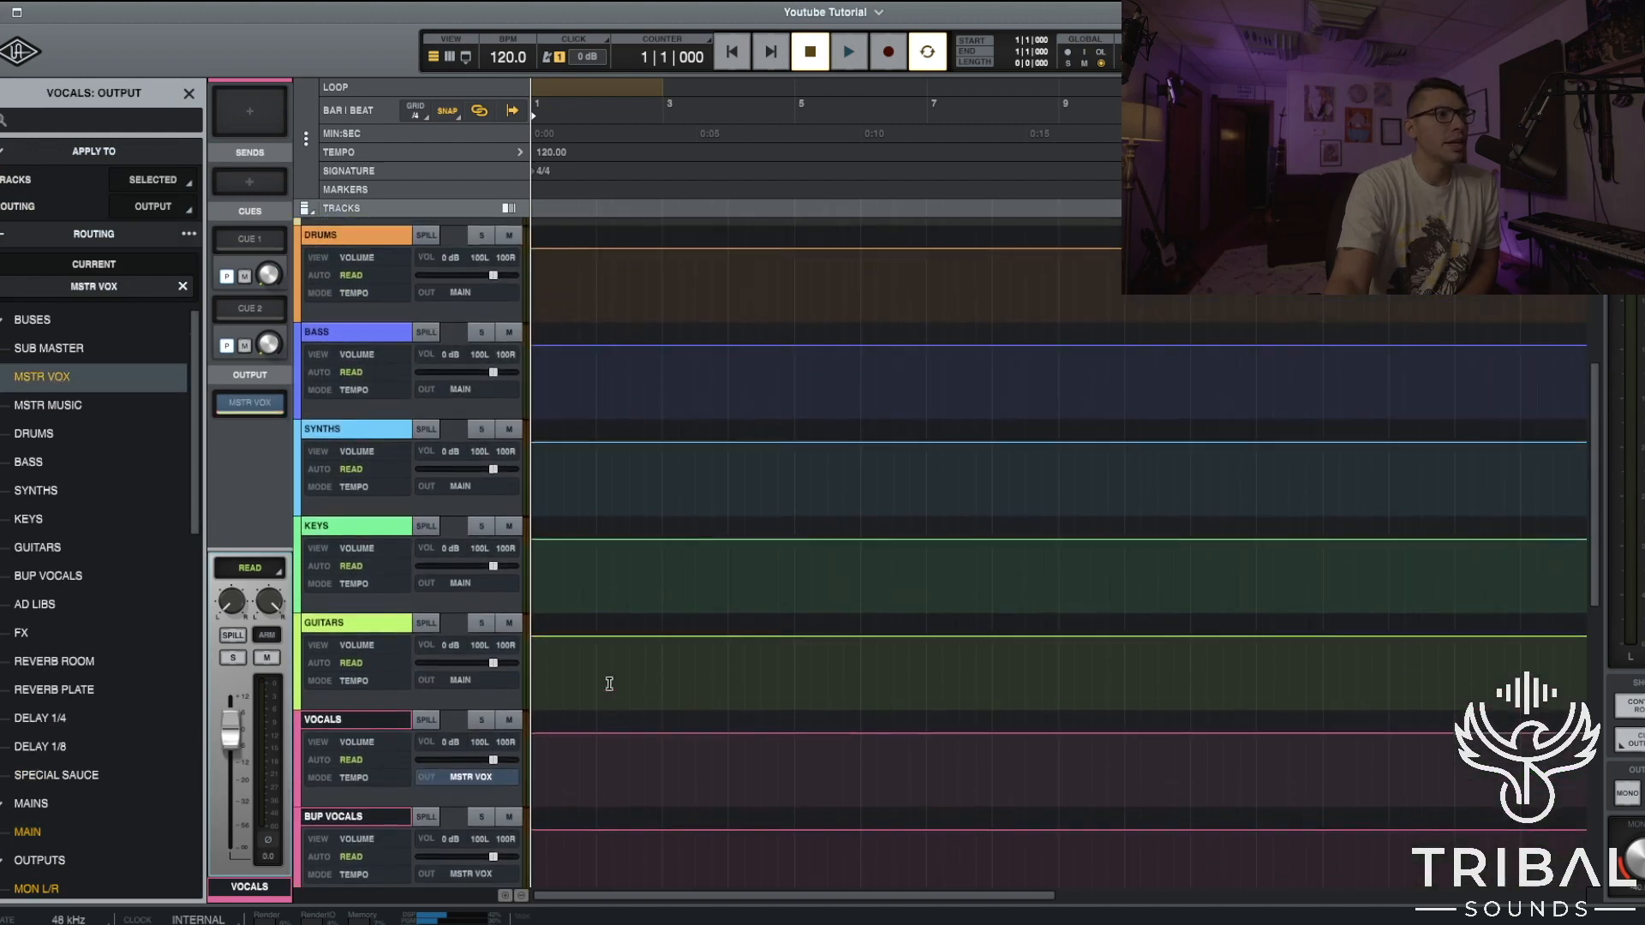
left_click(610, 683)
scroll(640, 687, "up", 1)
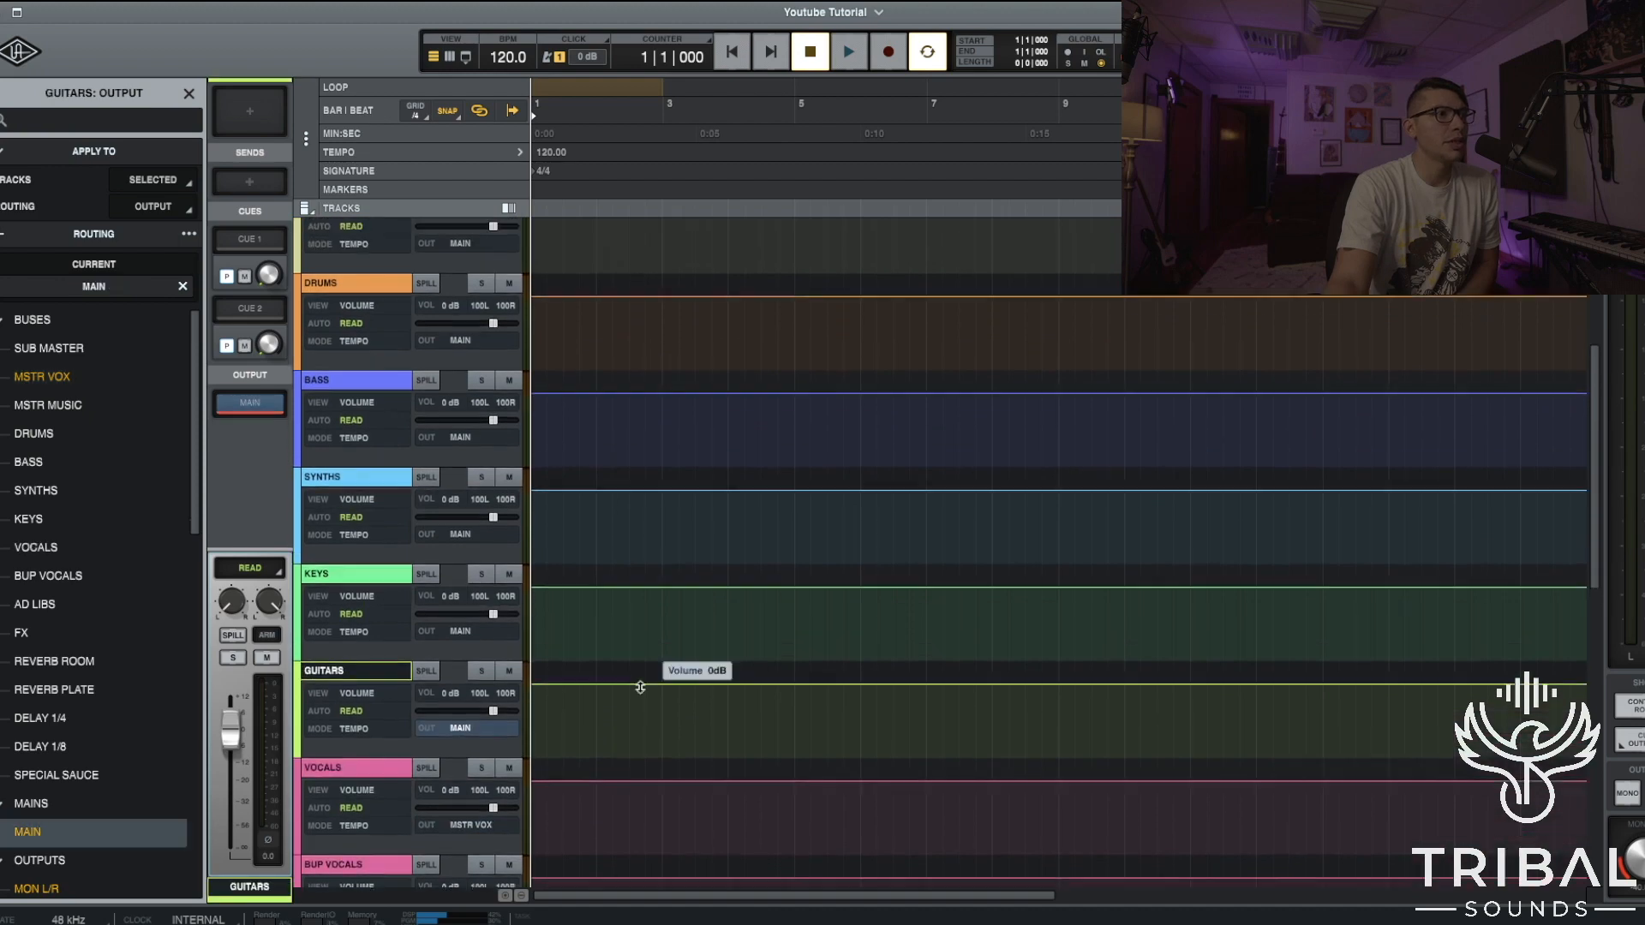
scroll(640, 687, "up", 5)
left_click(640, 651)
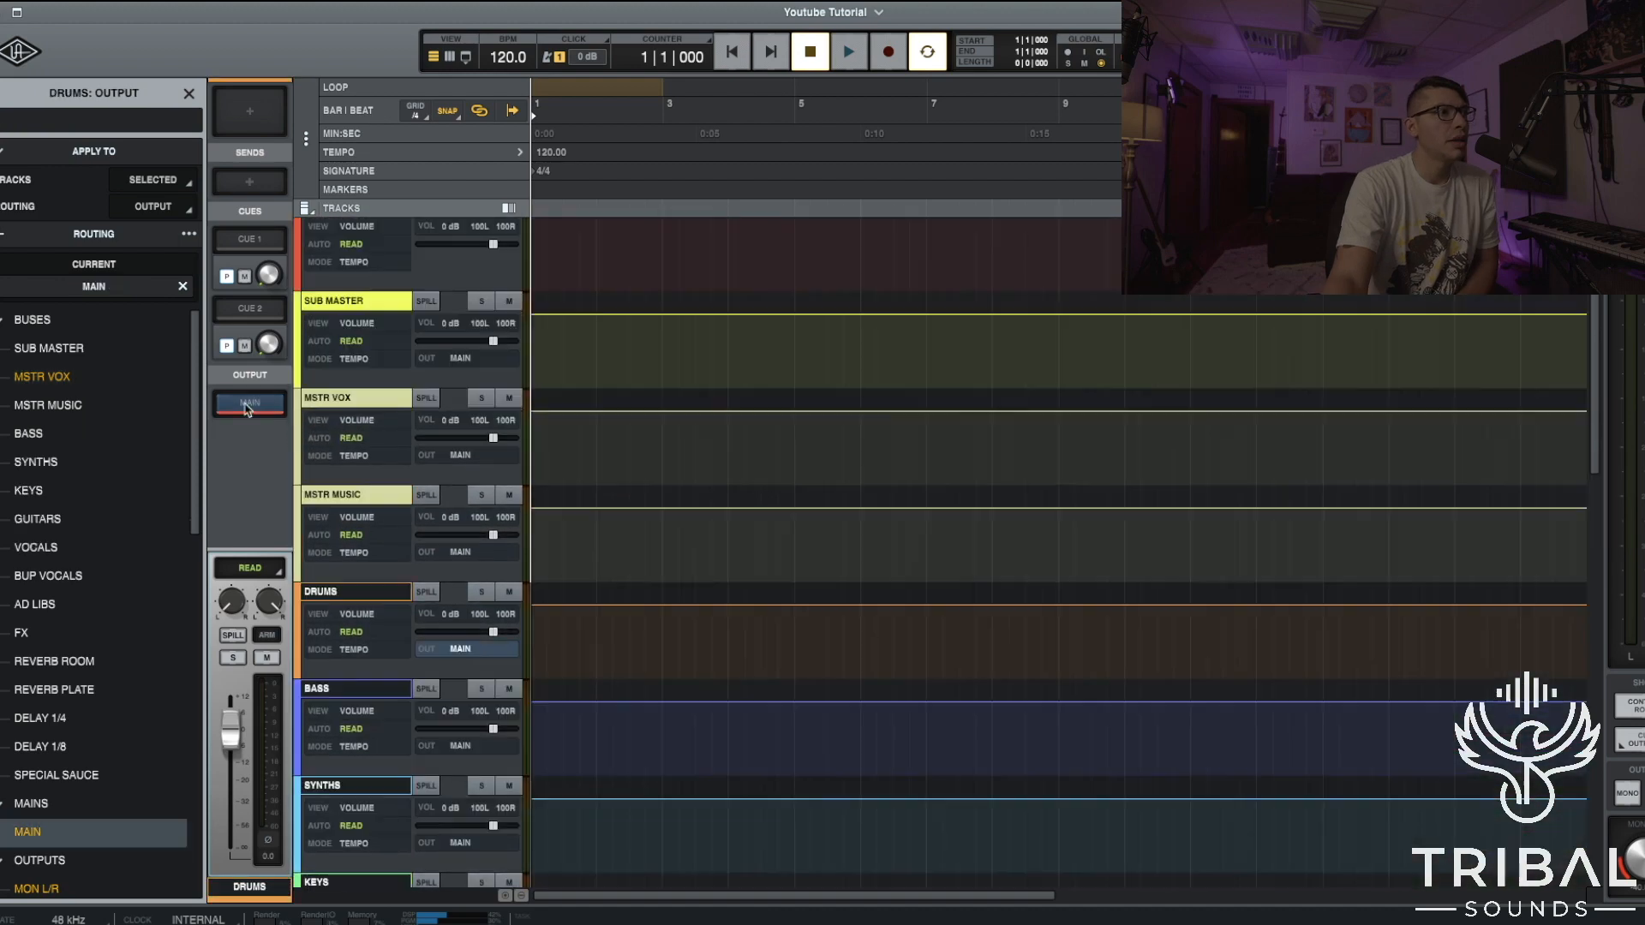
left_click(68, 408)
Examine the output assignments of the effects buses from REVERB ROOM down to SPECIAL SAUCE.
scroll(619, 683, "down", 10)
left_click(371, 366)
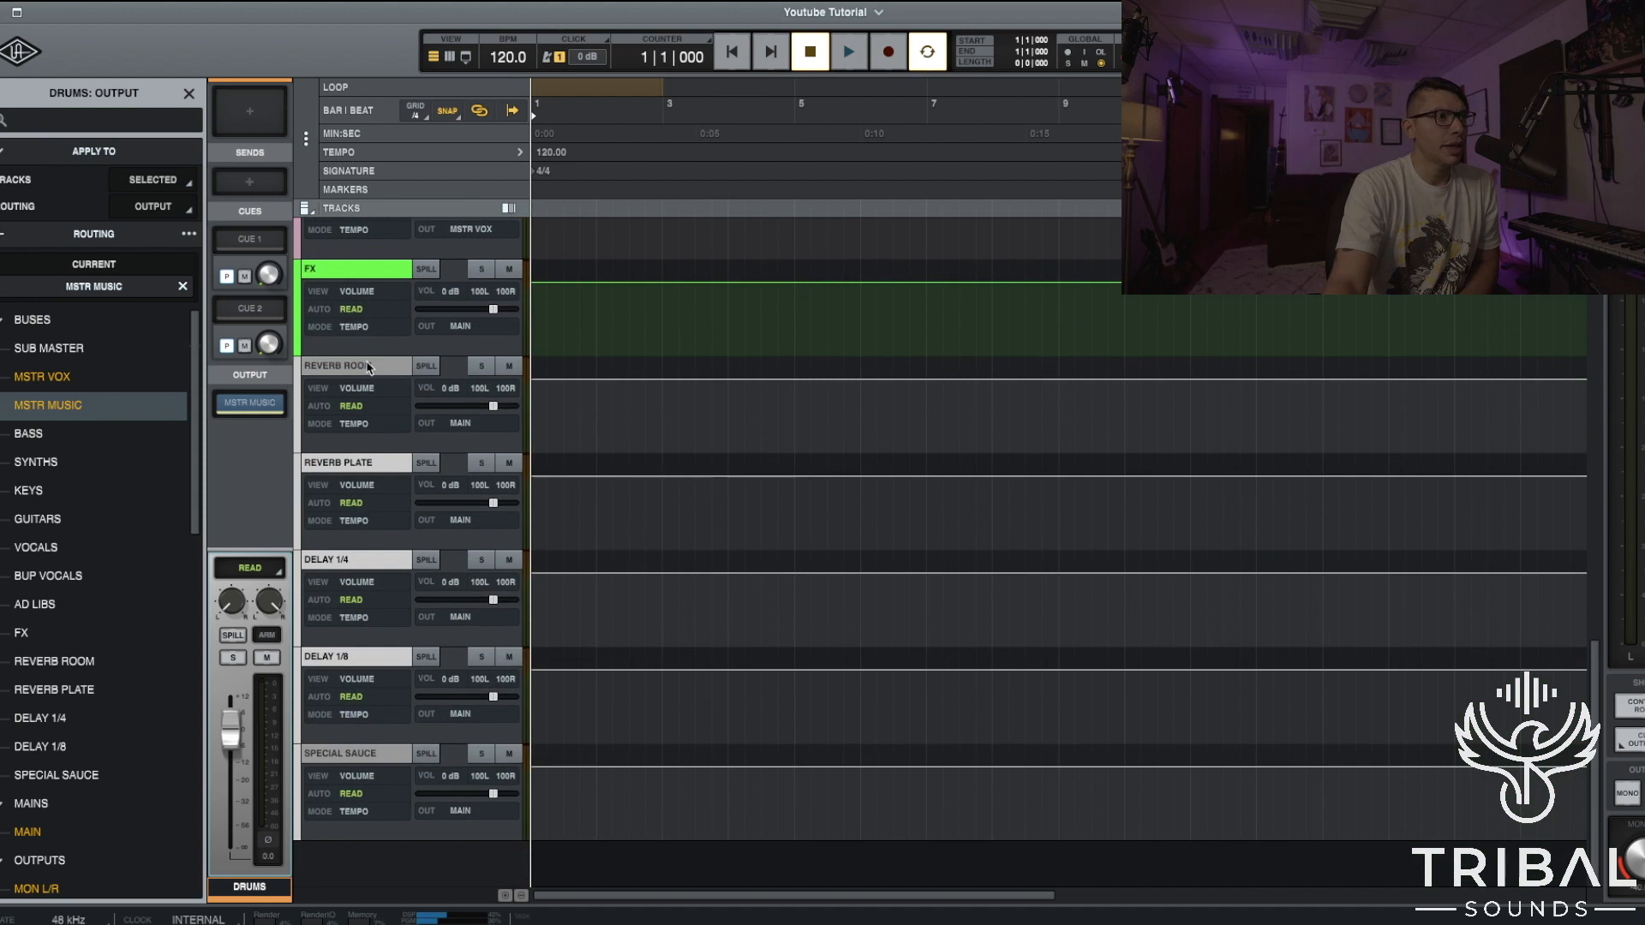
left_click(366, 754)
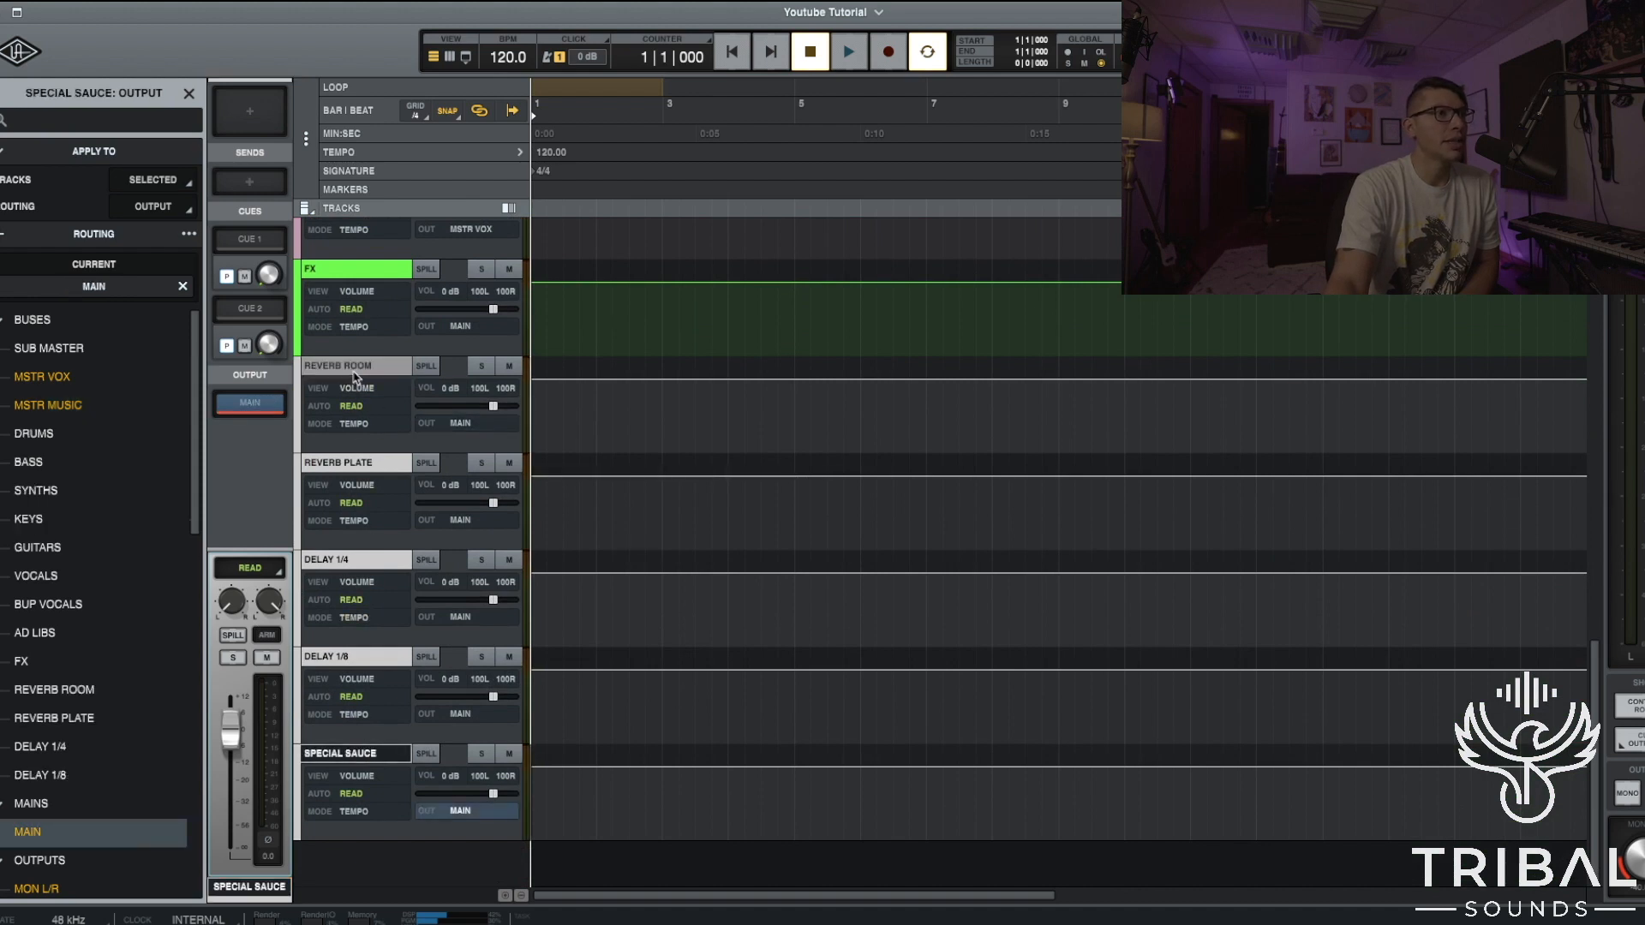
left_click(357, 368)
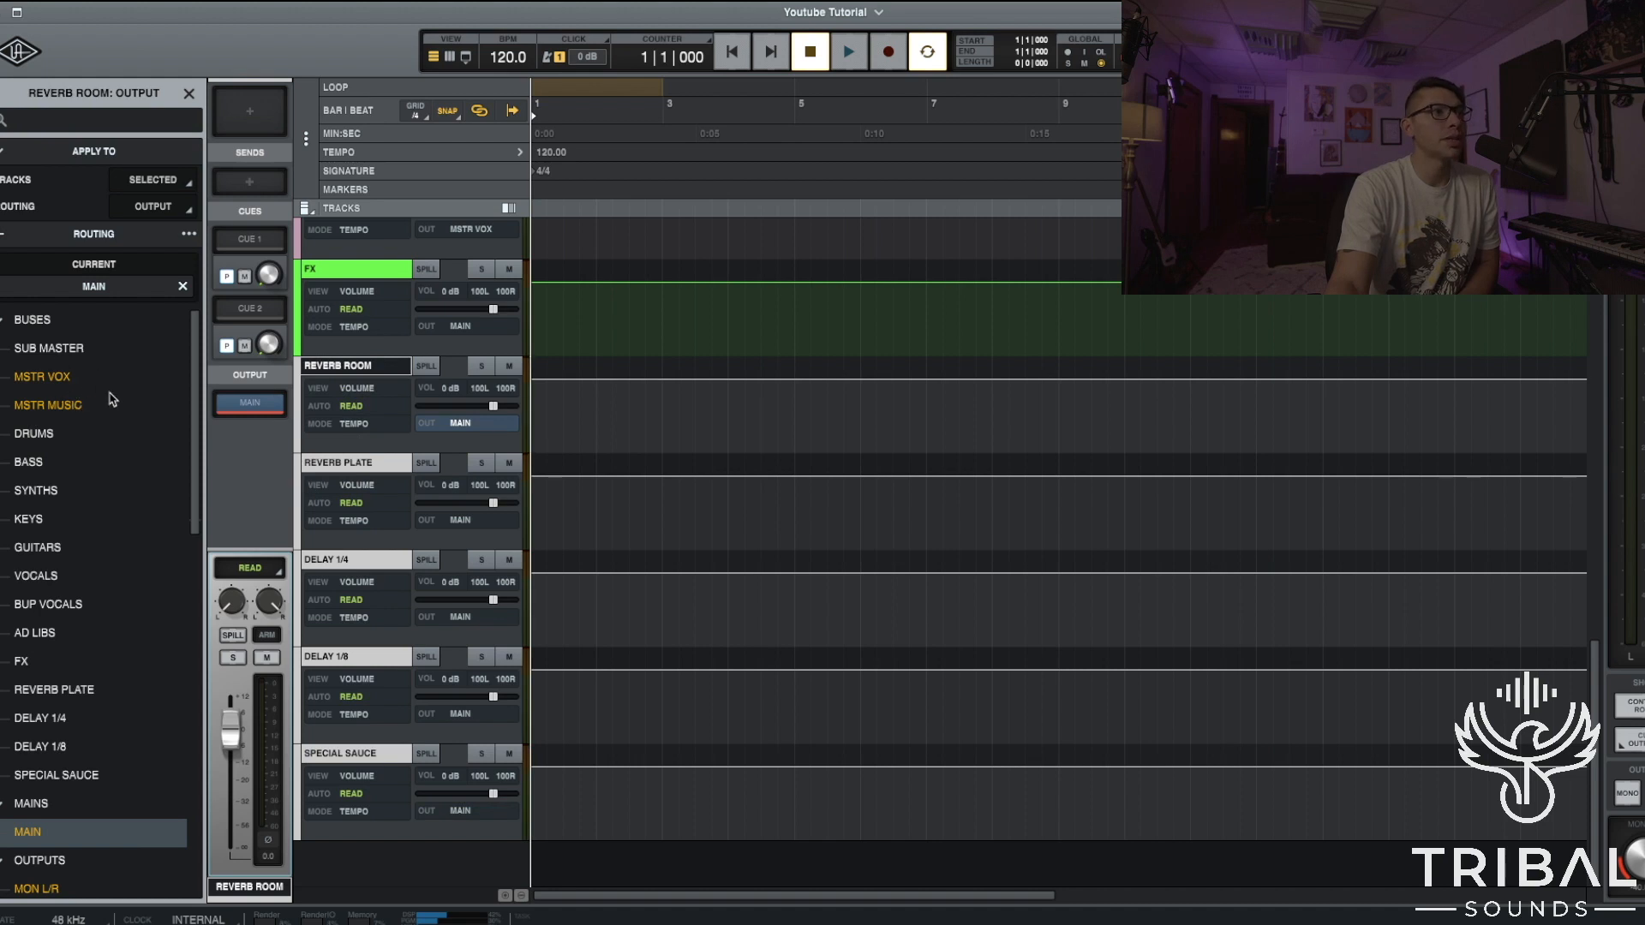
Select the MSTR VOX and MSTR MUSIC buses together and route their outputs to SUB MASTER.
scroll(585, 587, "up", 15)
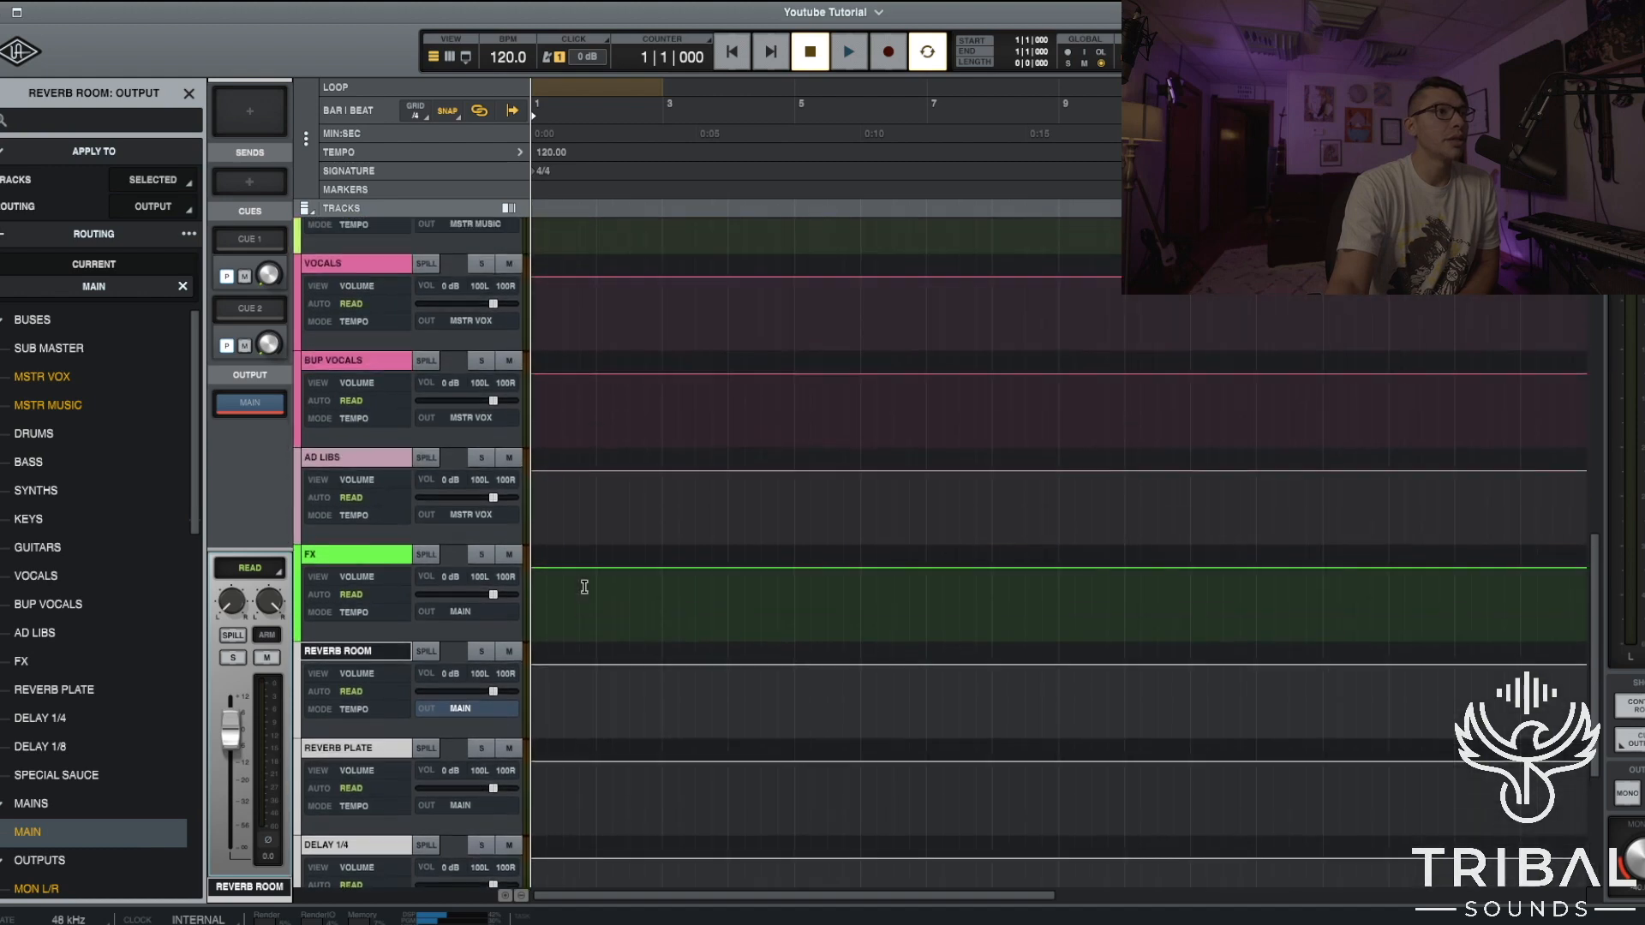
scroll(583, 583, "right", 2)
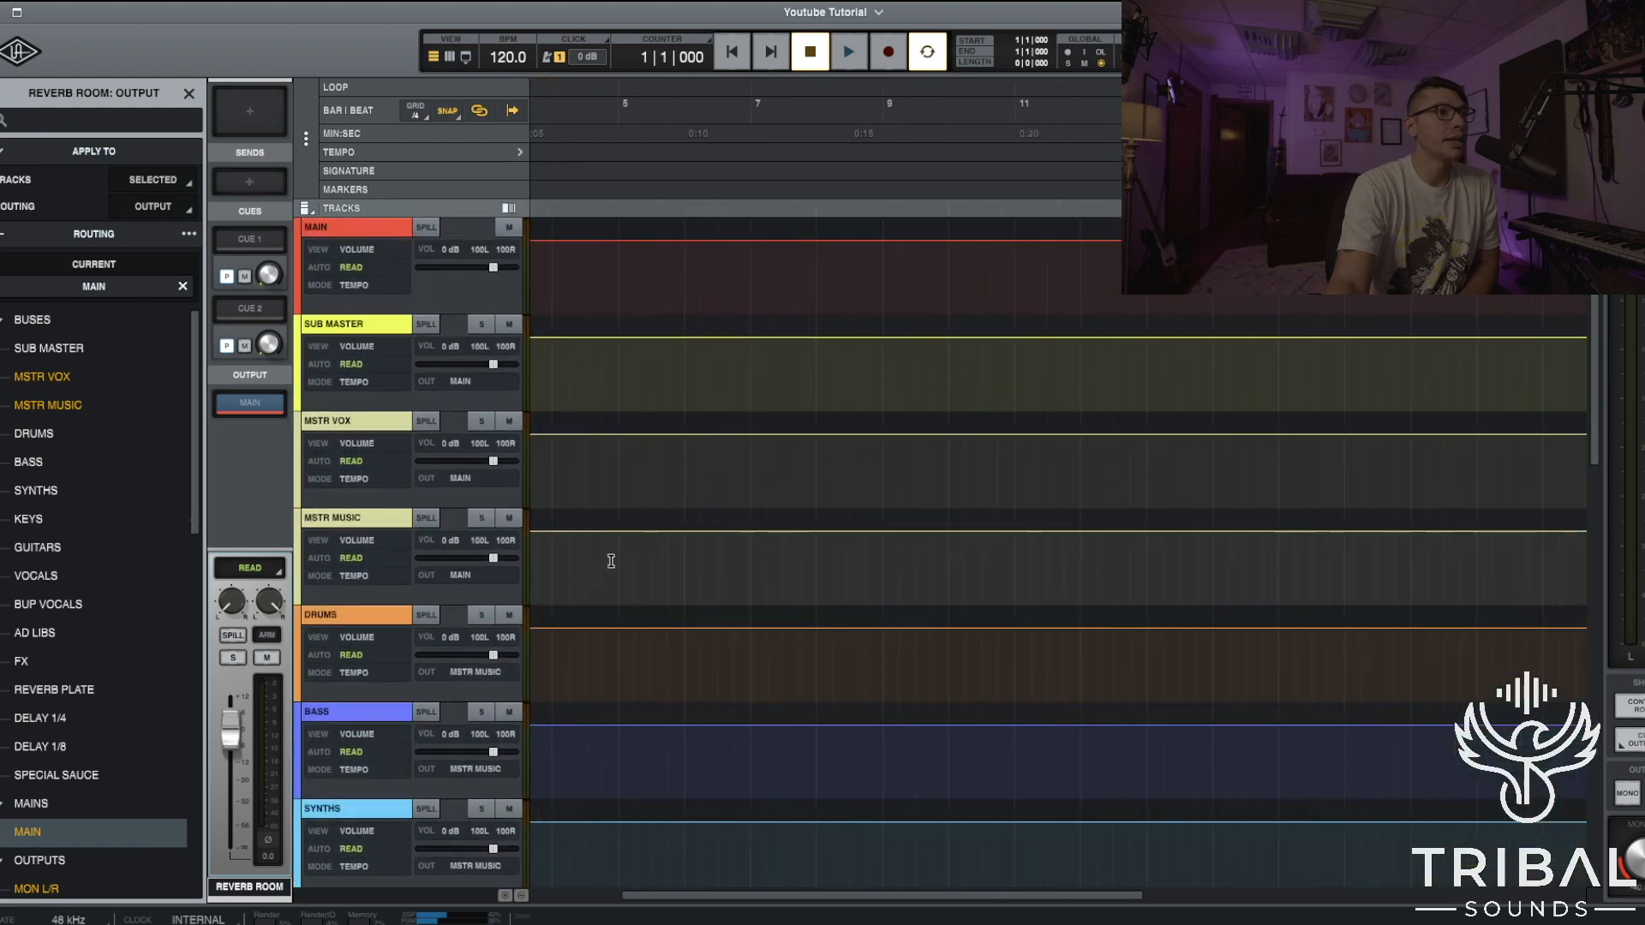
scroll(647, 496, "left", 2)
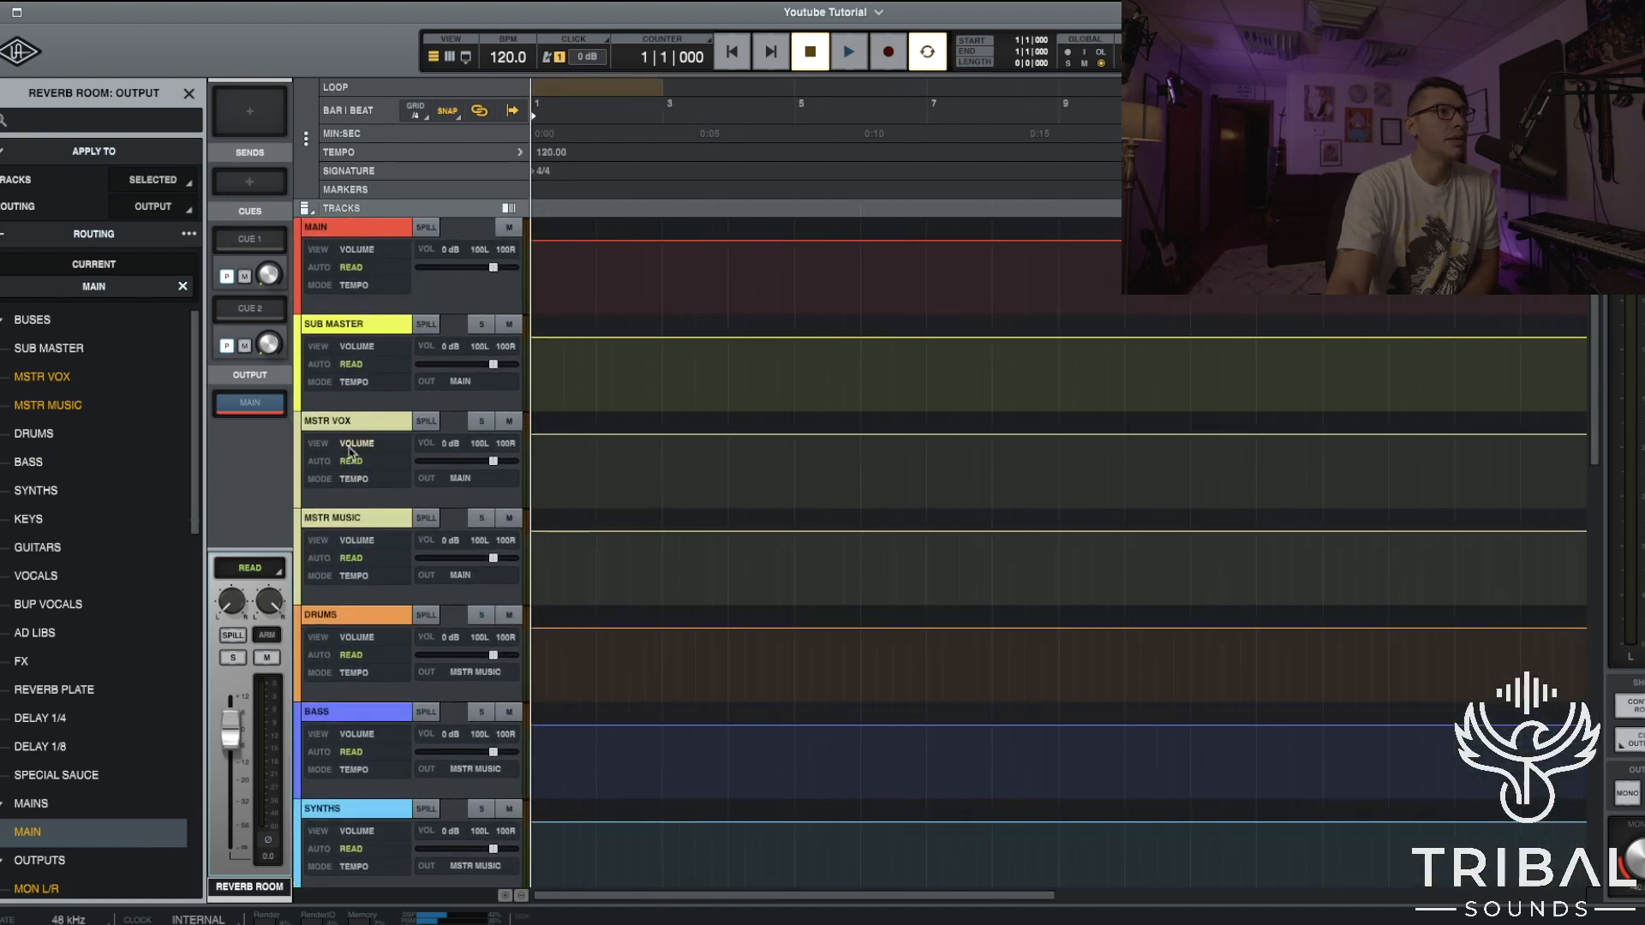
left_click(377, 422)
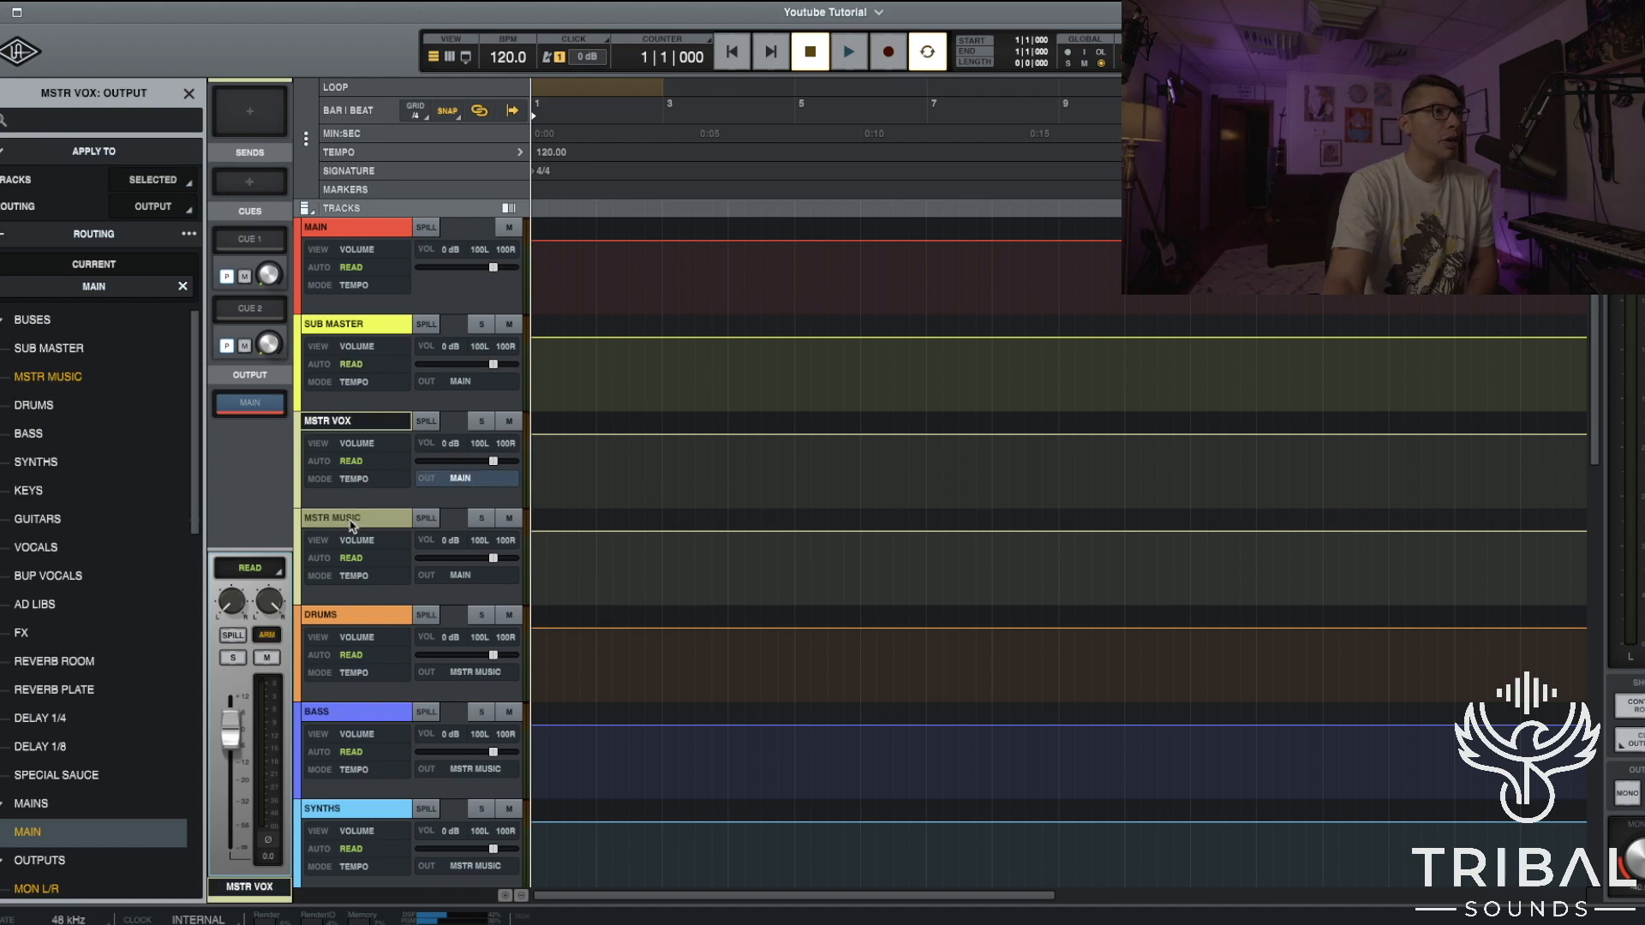
left_click(367, 519)
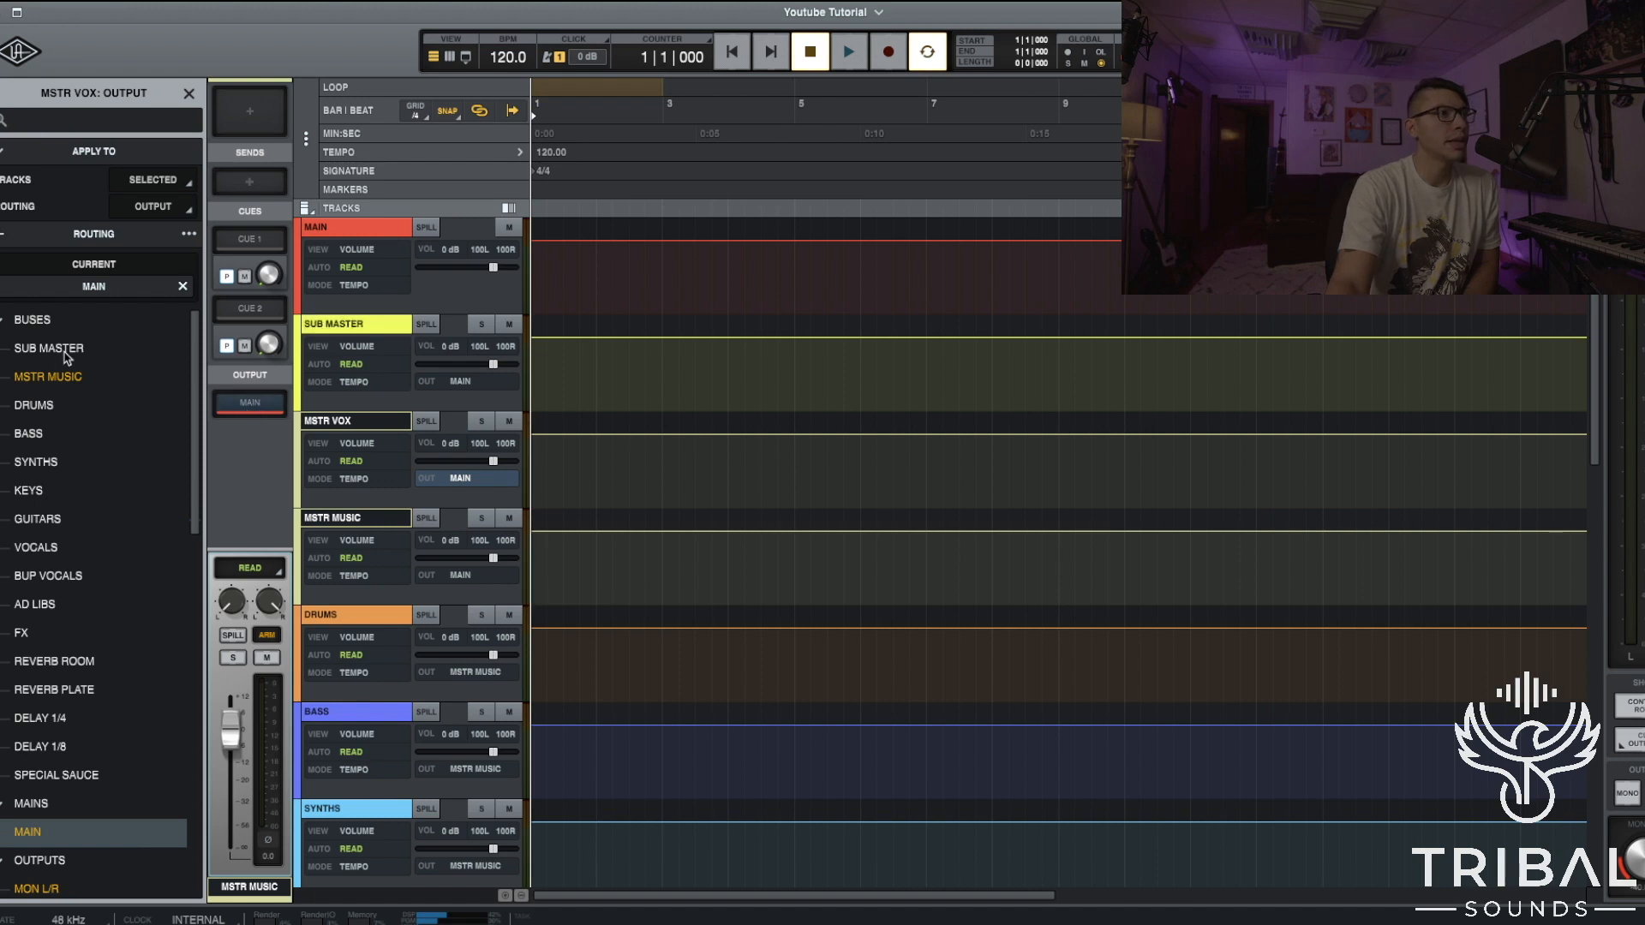
left_click(68, 349)
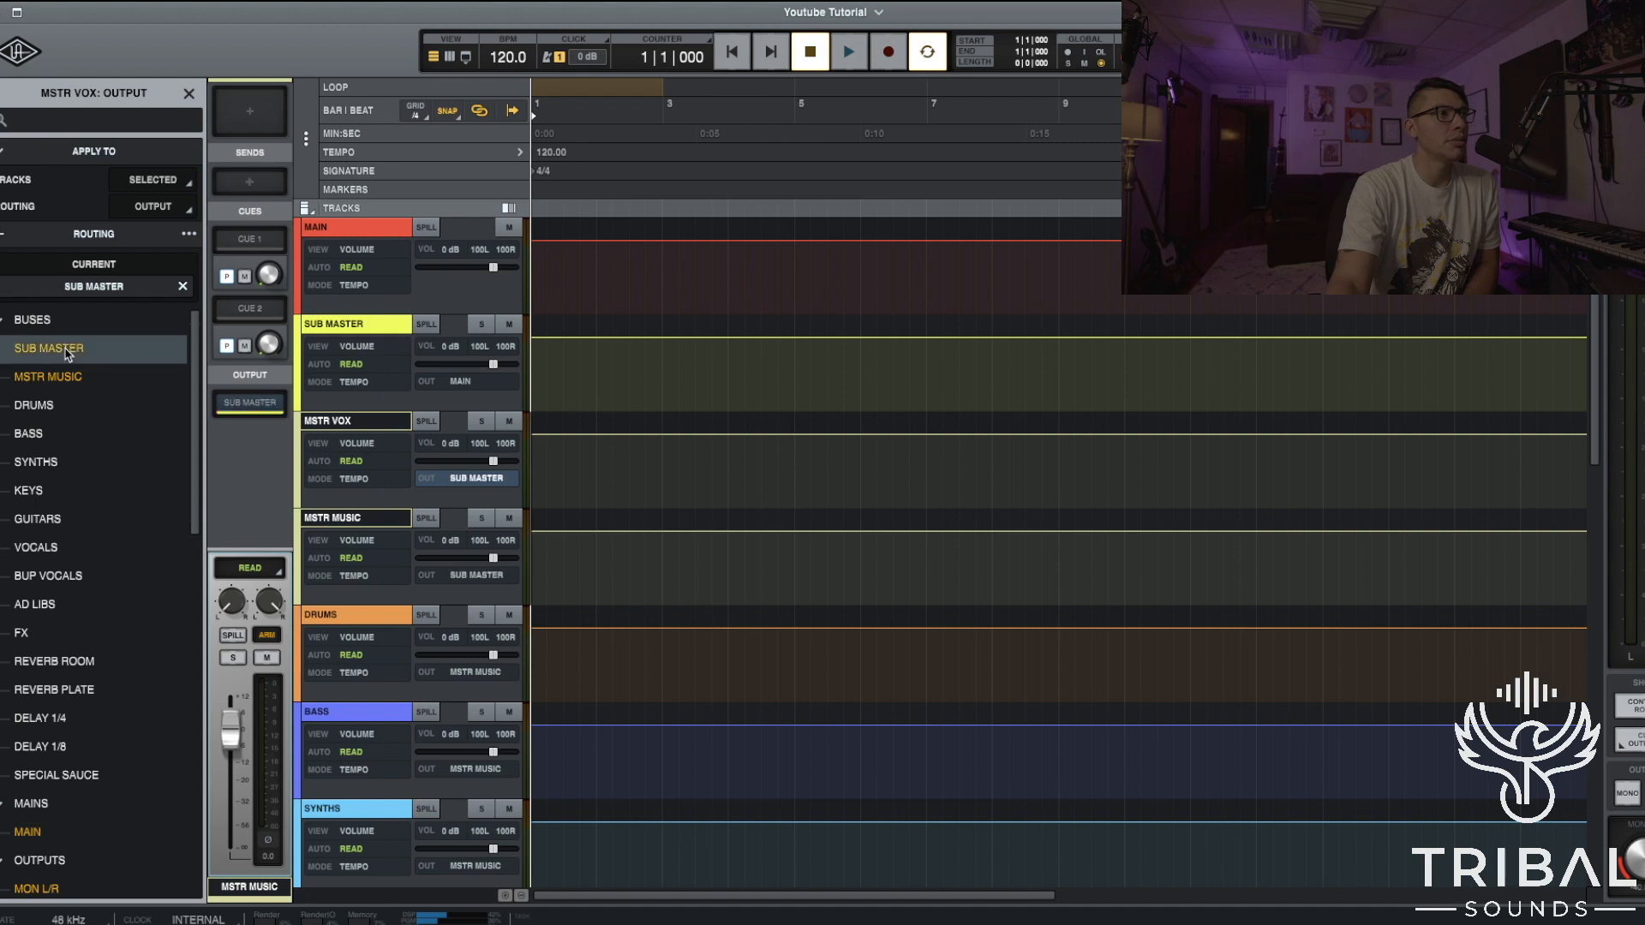
Check the output routing of MSTR VOX, MSTR MUSIC, the instrument buses, the vocal buses and the effects buses in turn.
left_click(363, 426)
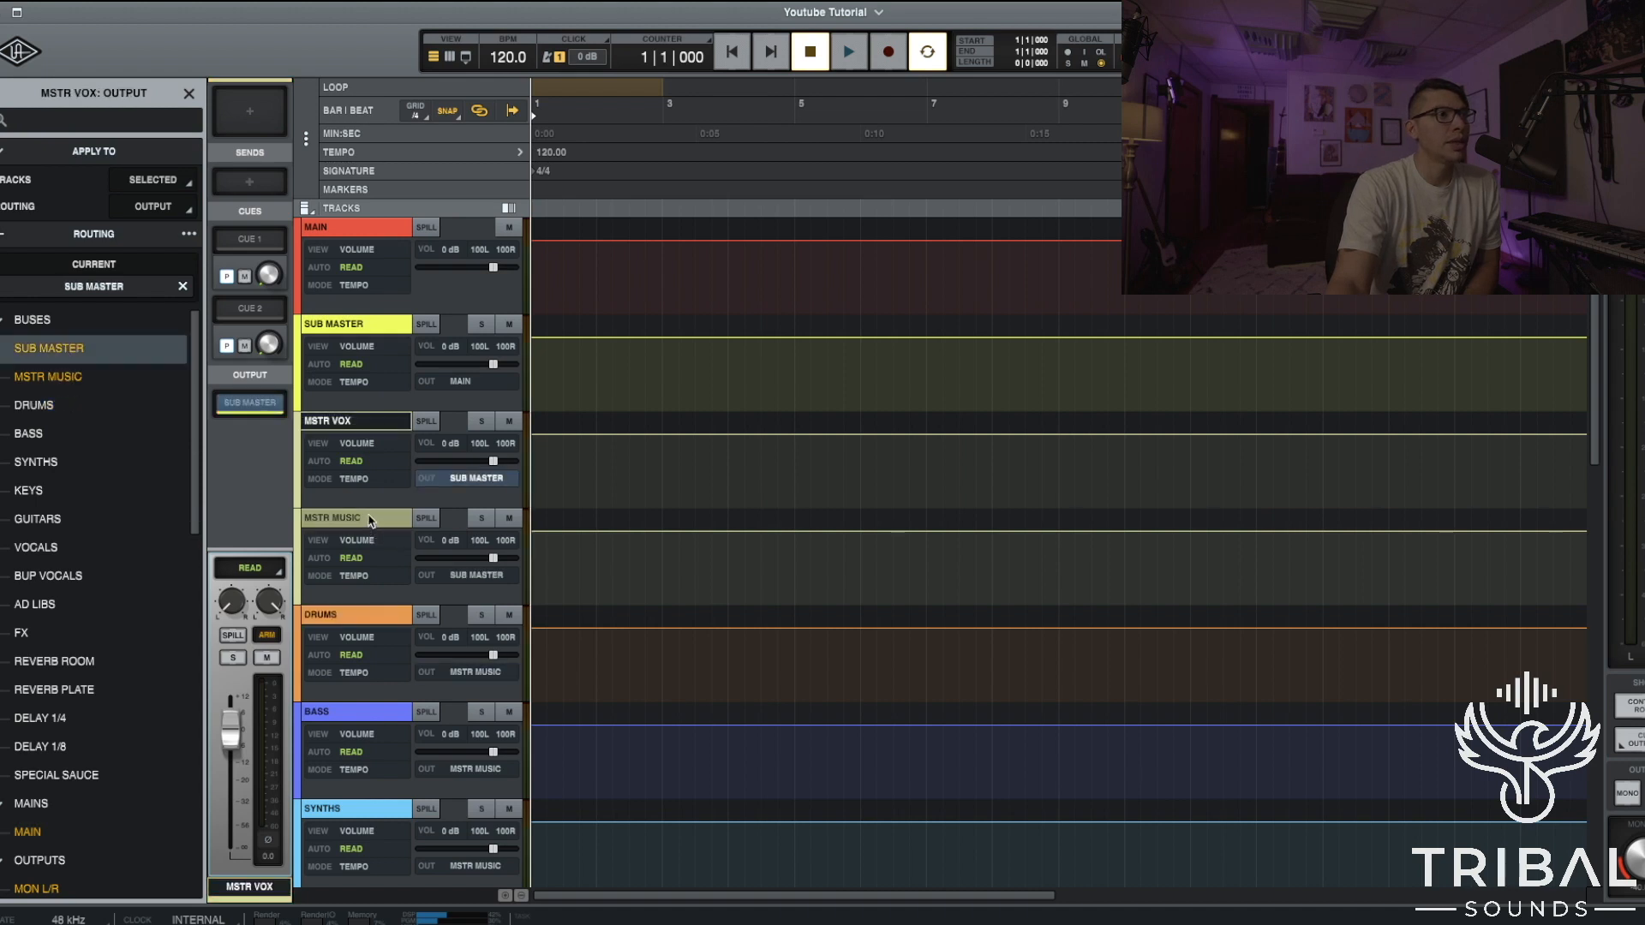
left_click(370, 520)
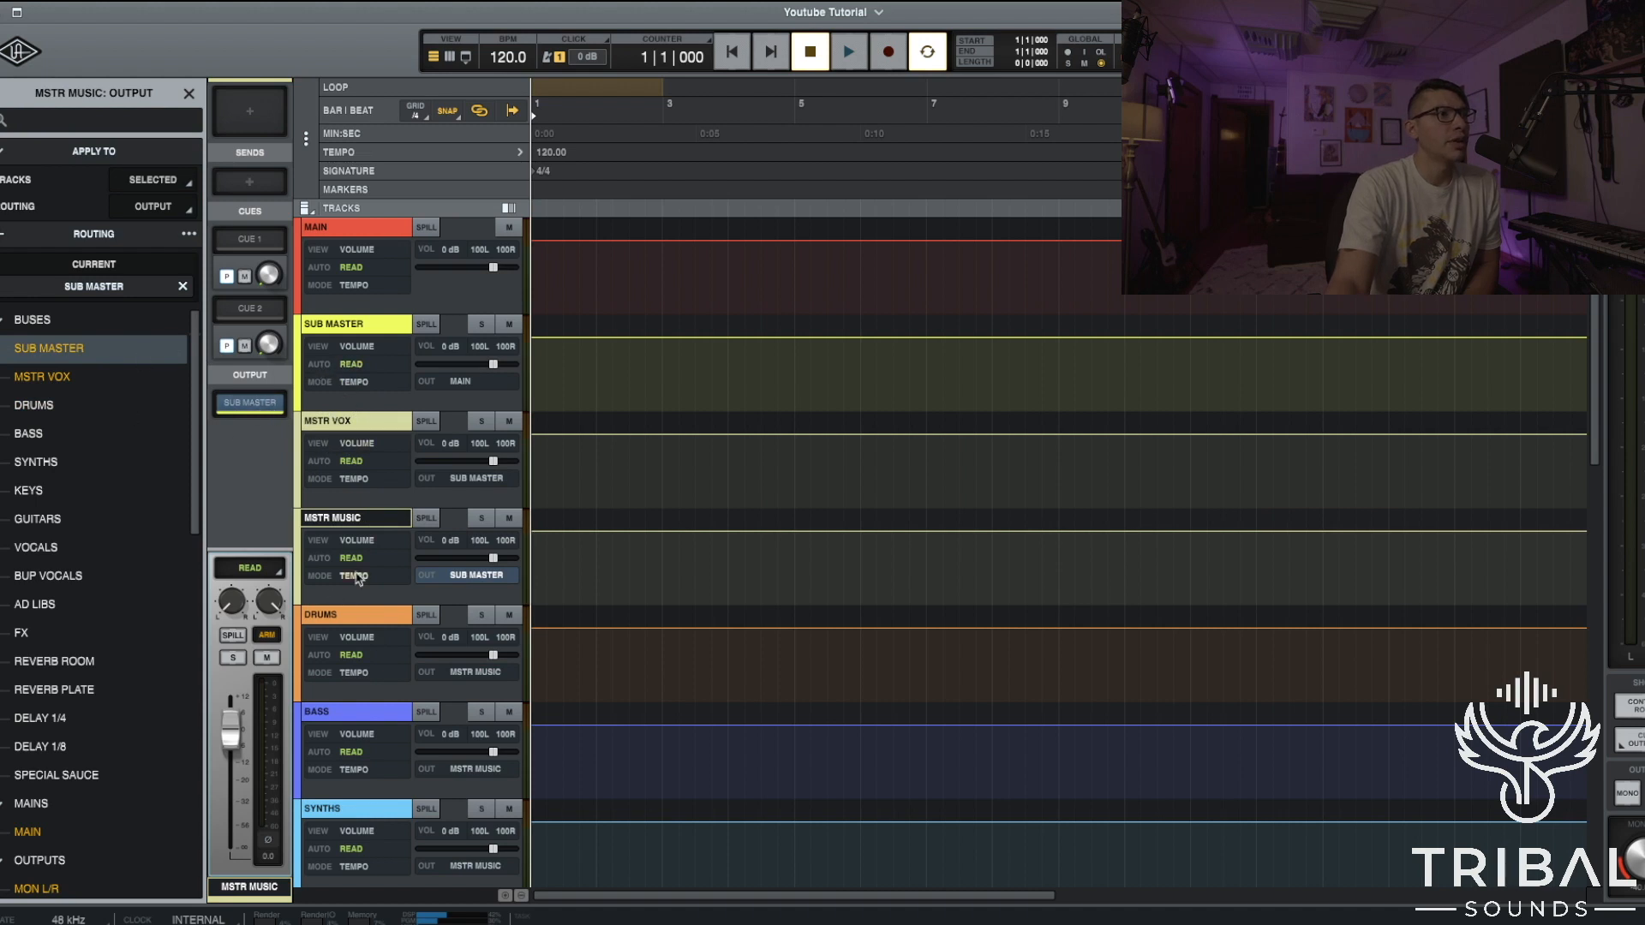
left_click(353, 424)
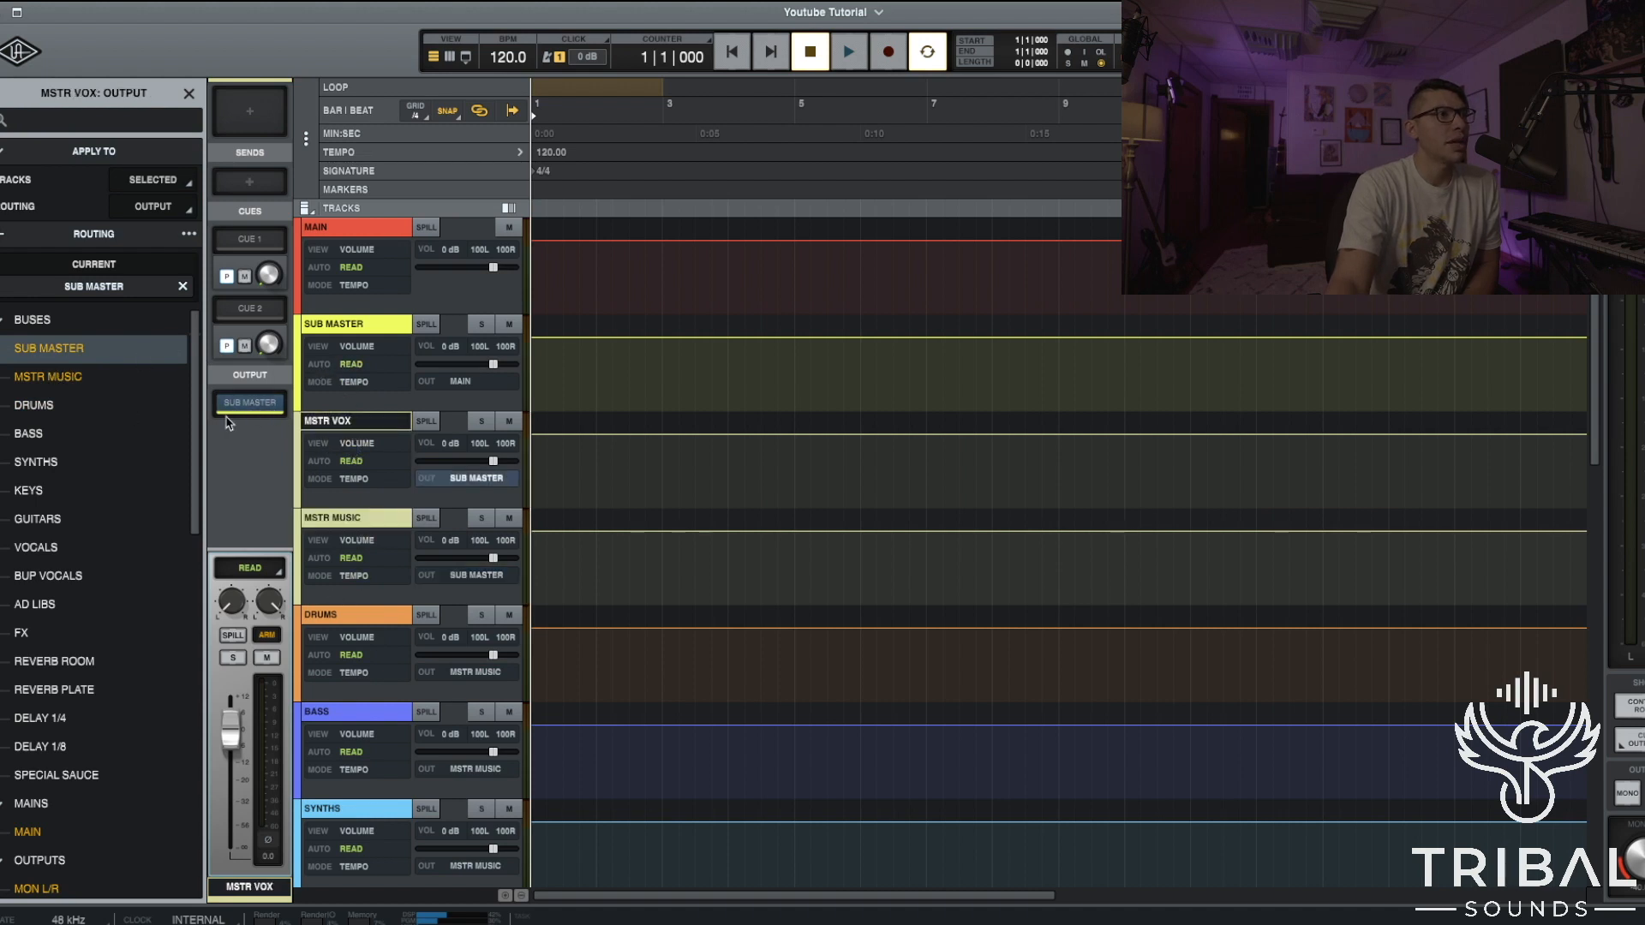
scroll(442, 590, "down", 1)
left_click(360, 599)
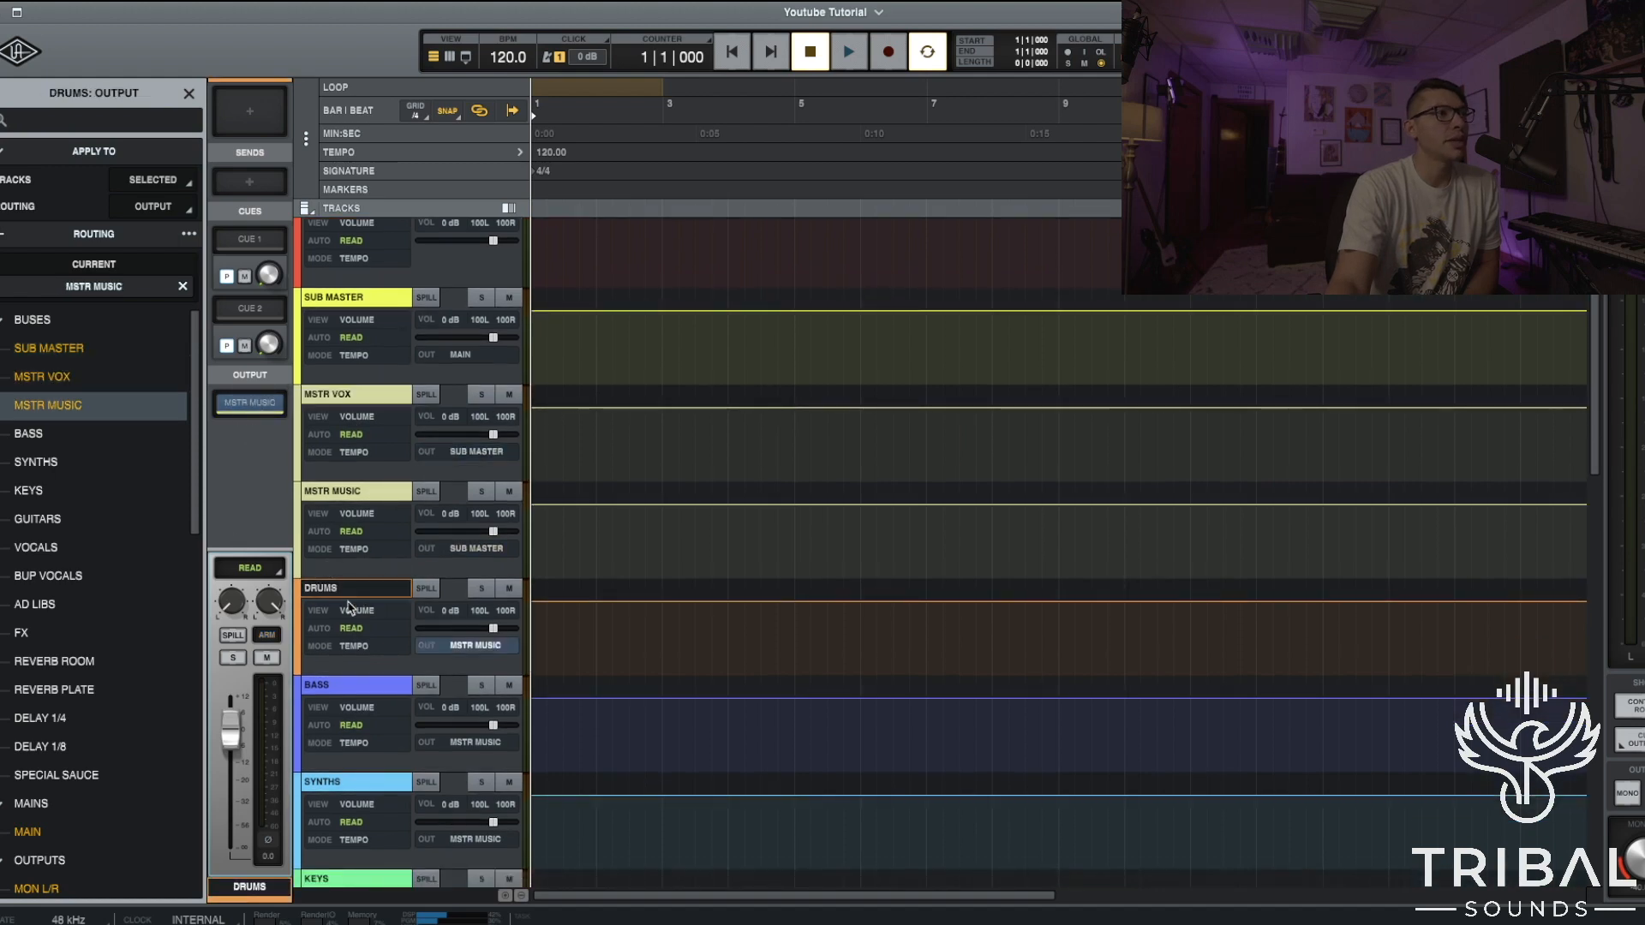
scroll(351, 610, "down", 2)
scroll(349, 617, "down", 15)
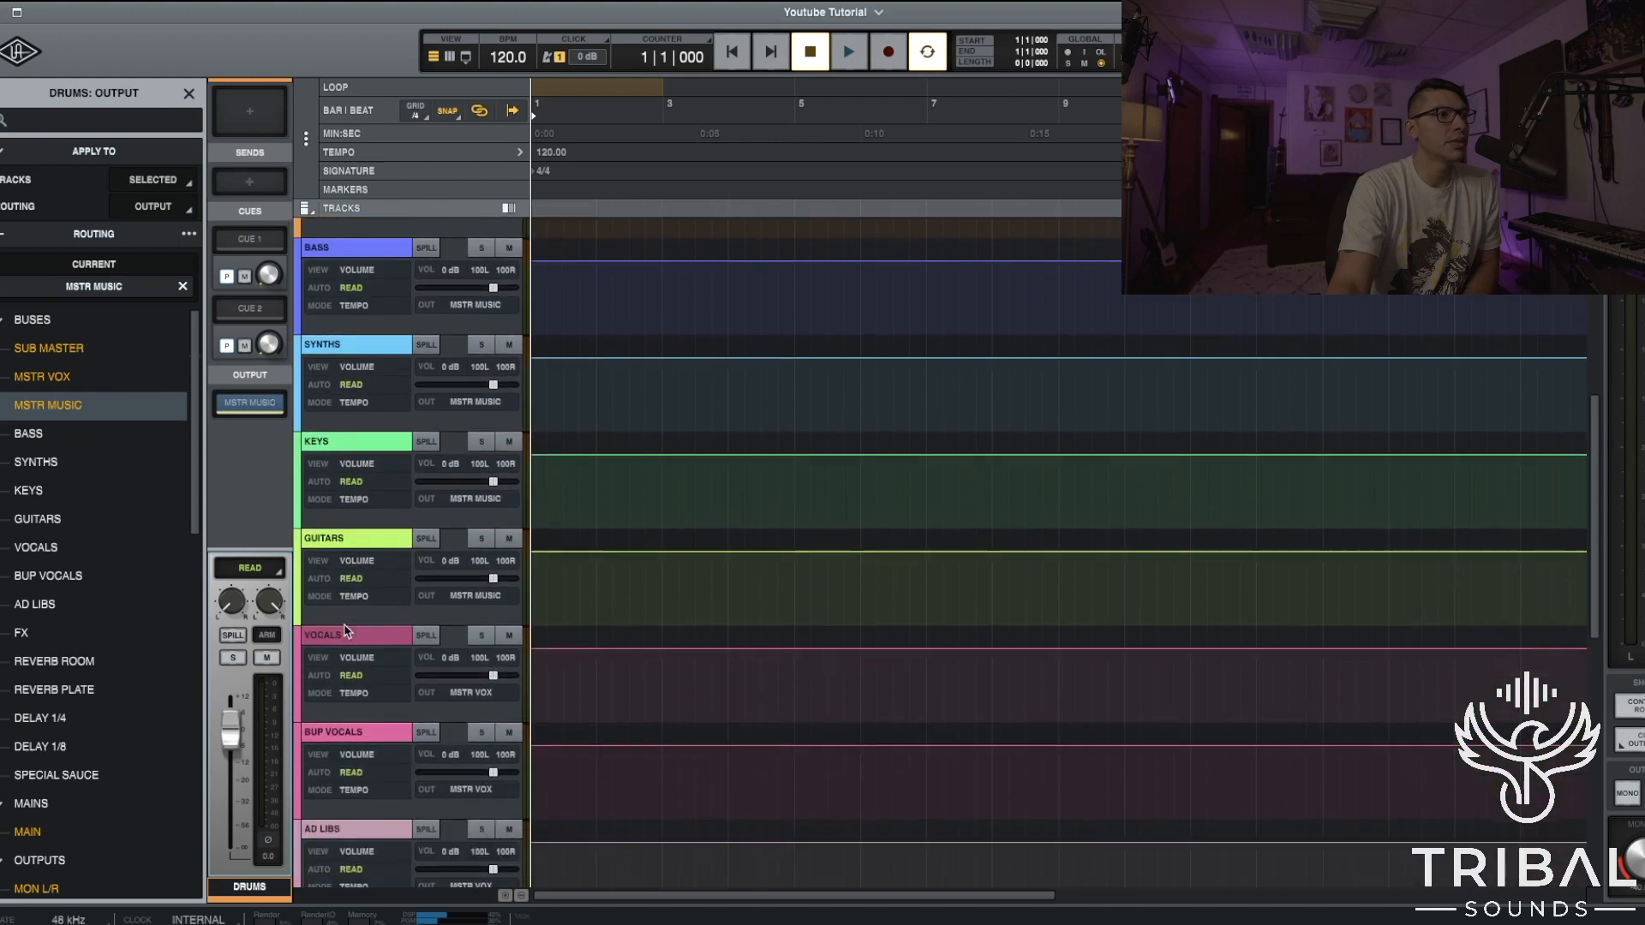
left_click(347, 629)
scroll(347, 617, "down", 6)
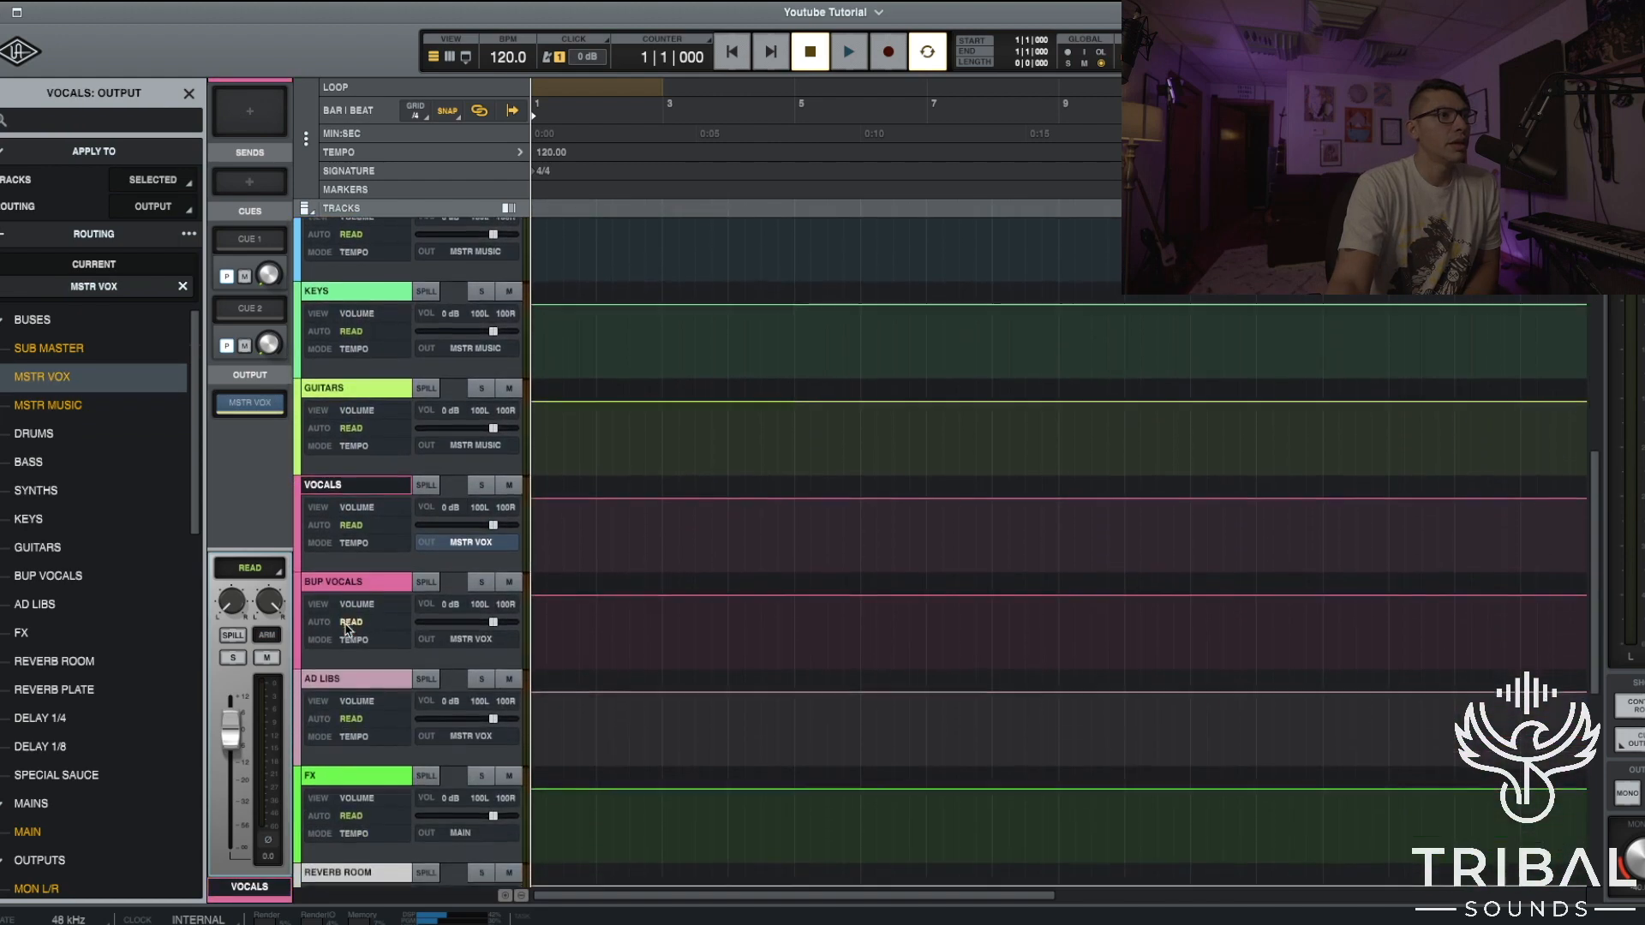
scroll(366, 585, "down", 10)
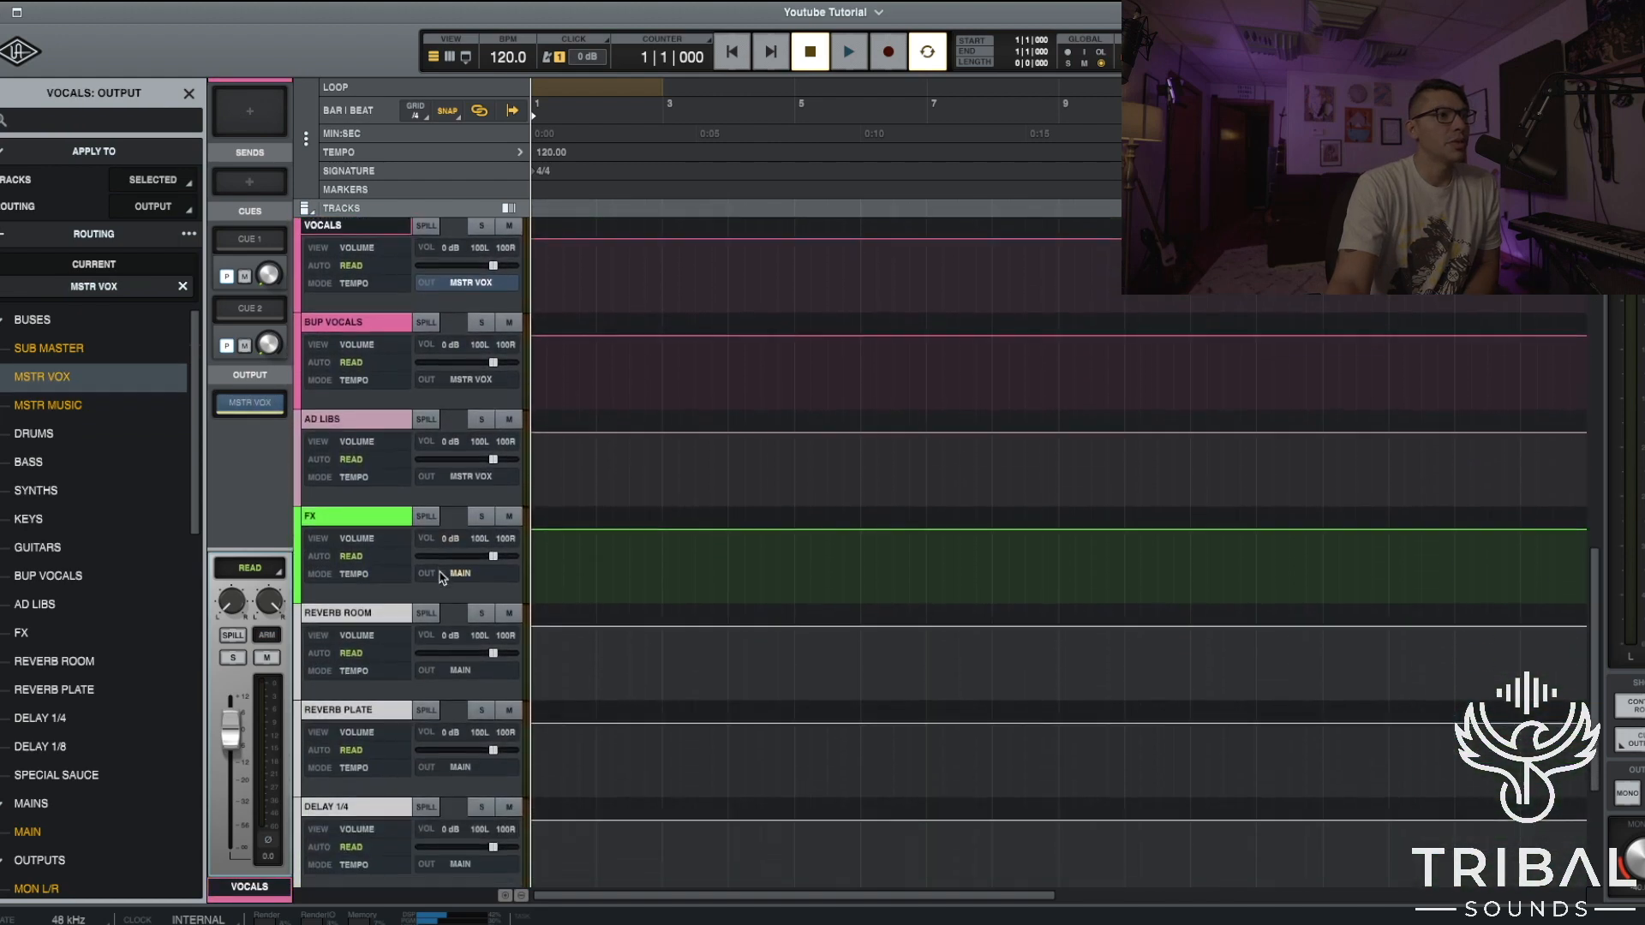
left_click(366, 589)
scroll(690, 660, "down", 8)
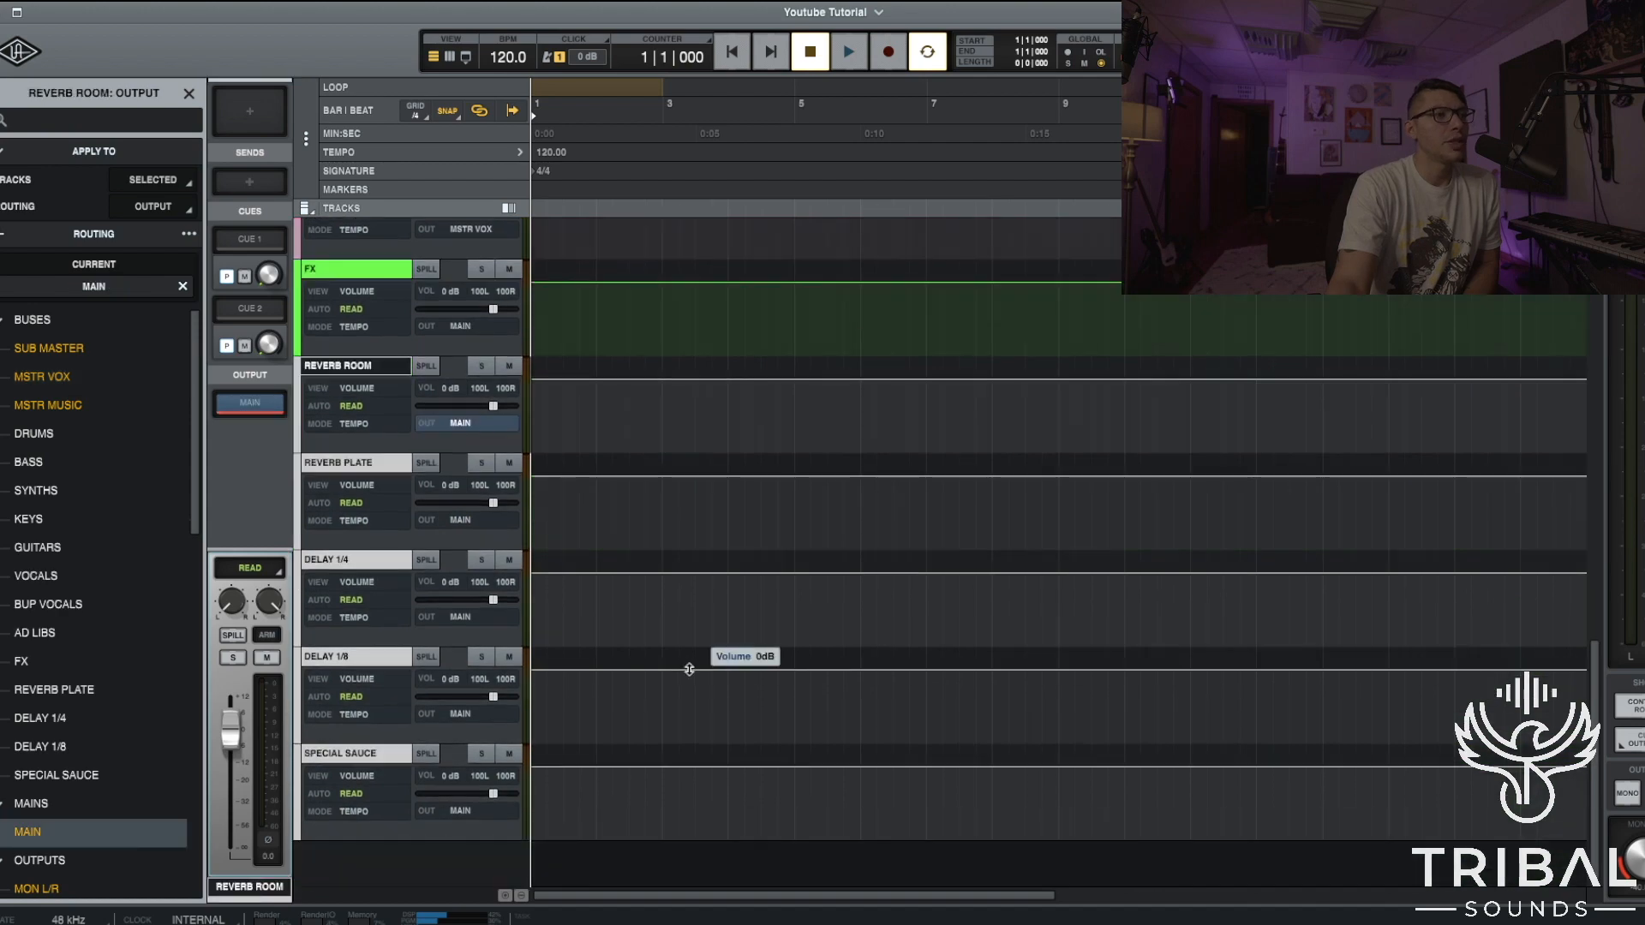
Review the output assignments over the whole bus list, from MAIN through the effects buses.
scroll(685, 659, "up", 20)
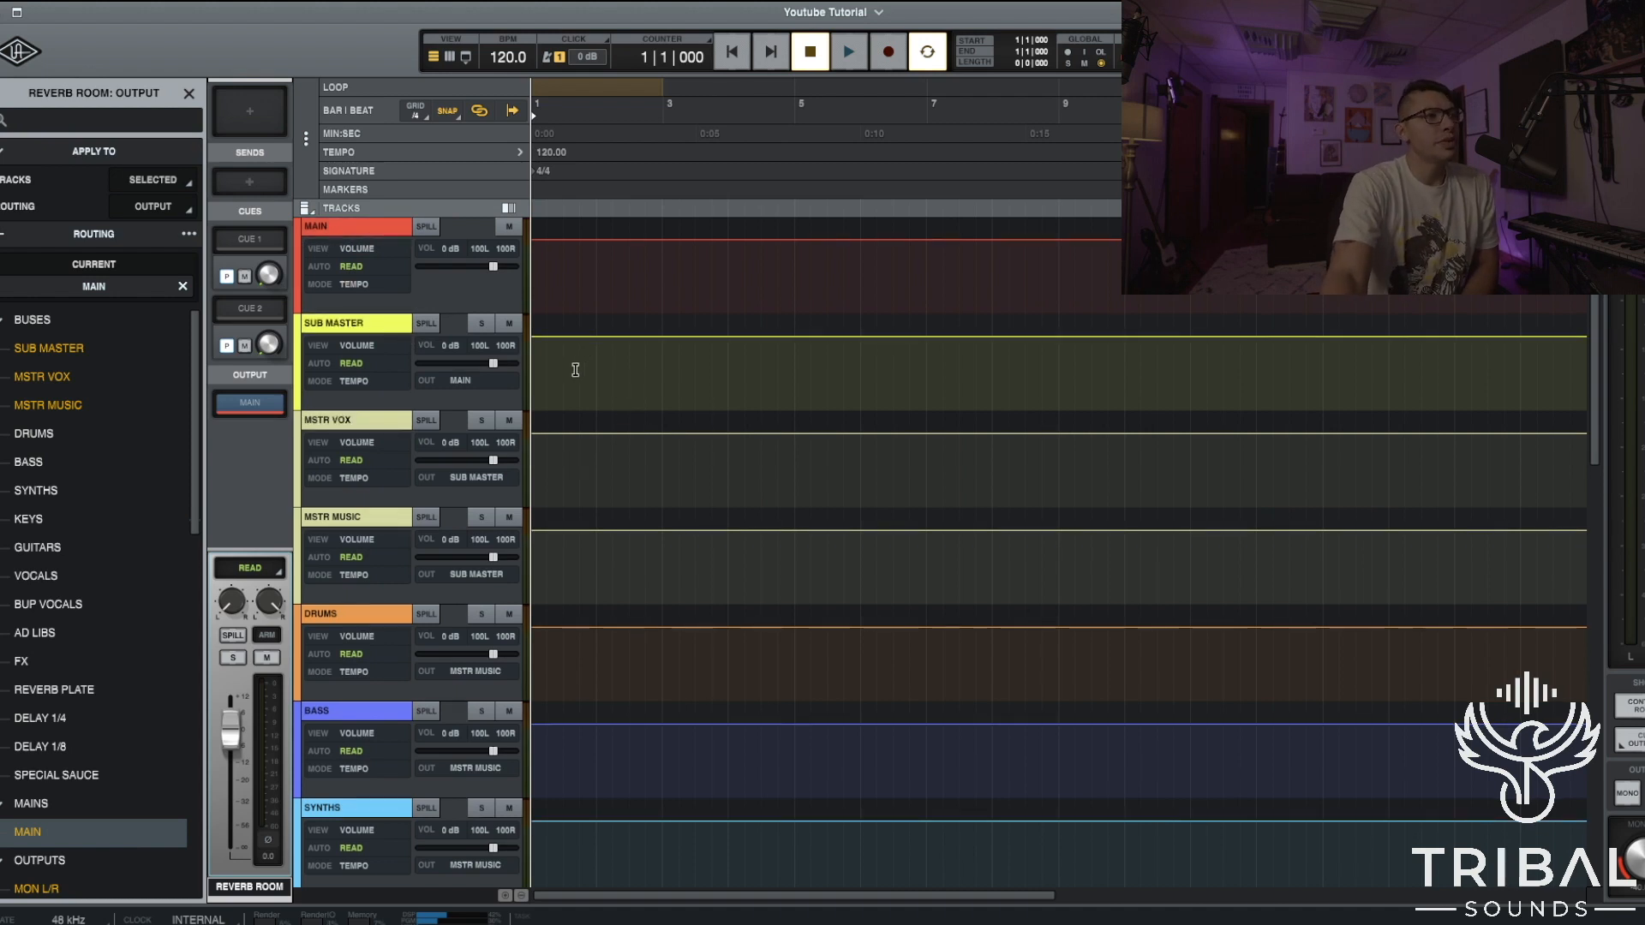
scroll(574, 371, "down", 2)
scroll(573, 371, "down", 8)
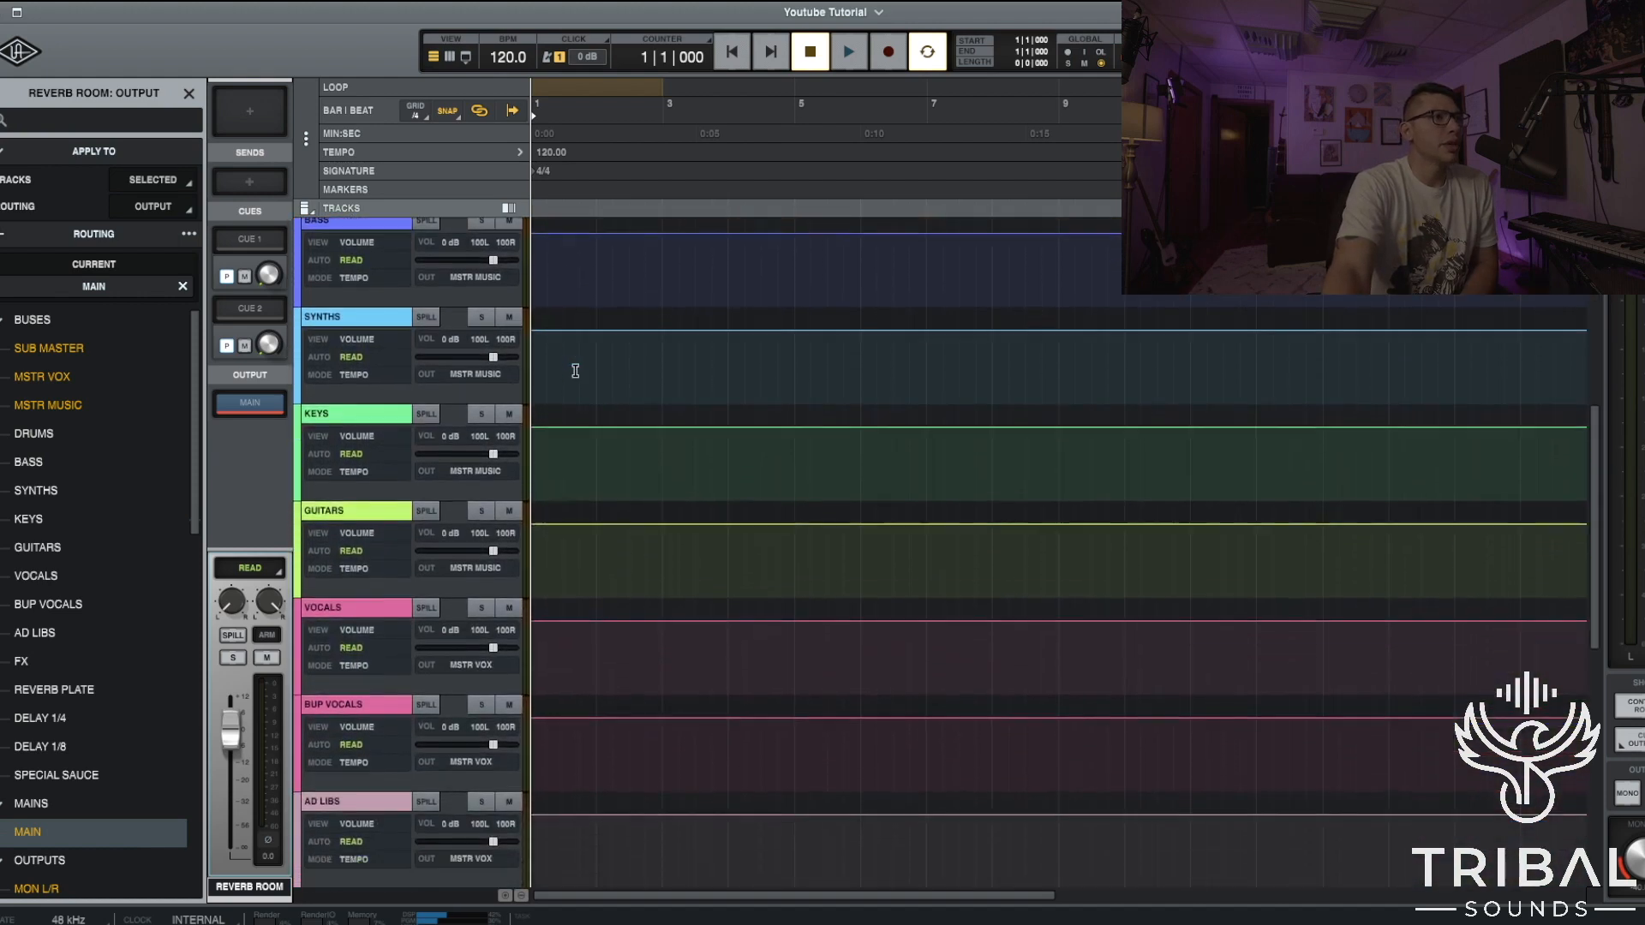
scroll(573, 369, "down", 6)
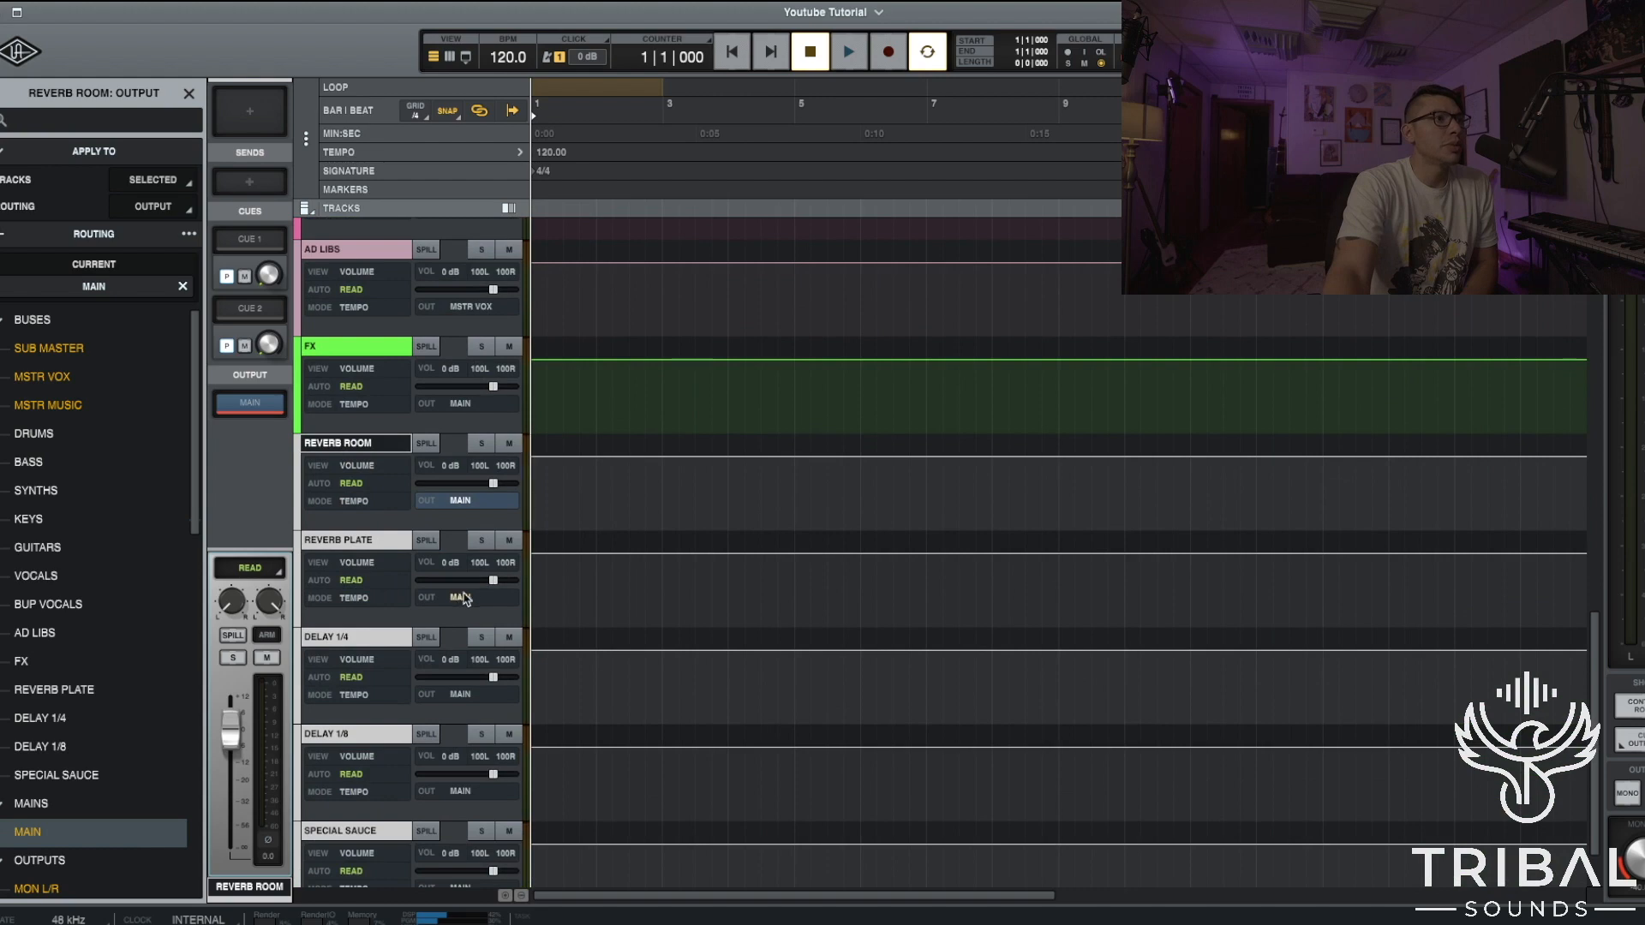
scroll(541, 590, "down", 1)
scroll(540, 591, "up", 16)
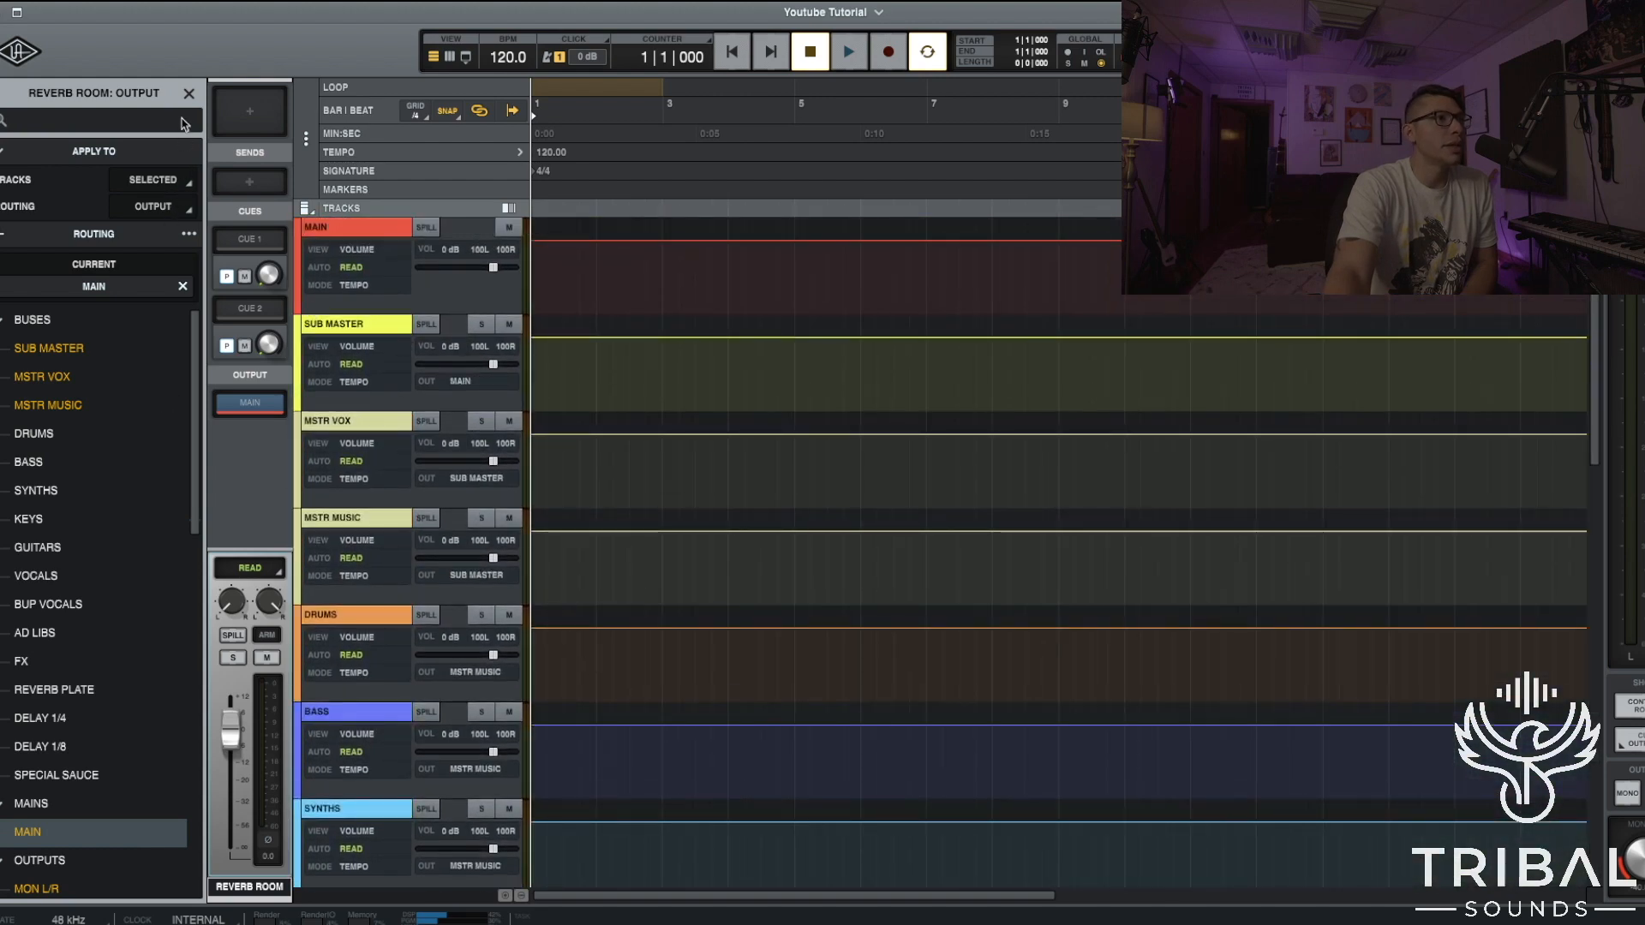
Close the output routing list and hide every bus from SUB MASTER down to SPECIAL SAUCE, leaving MAIN displayed.
left_click(188, 95)
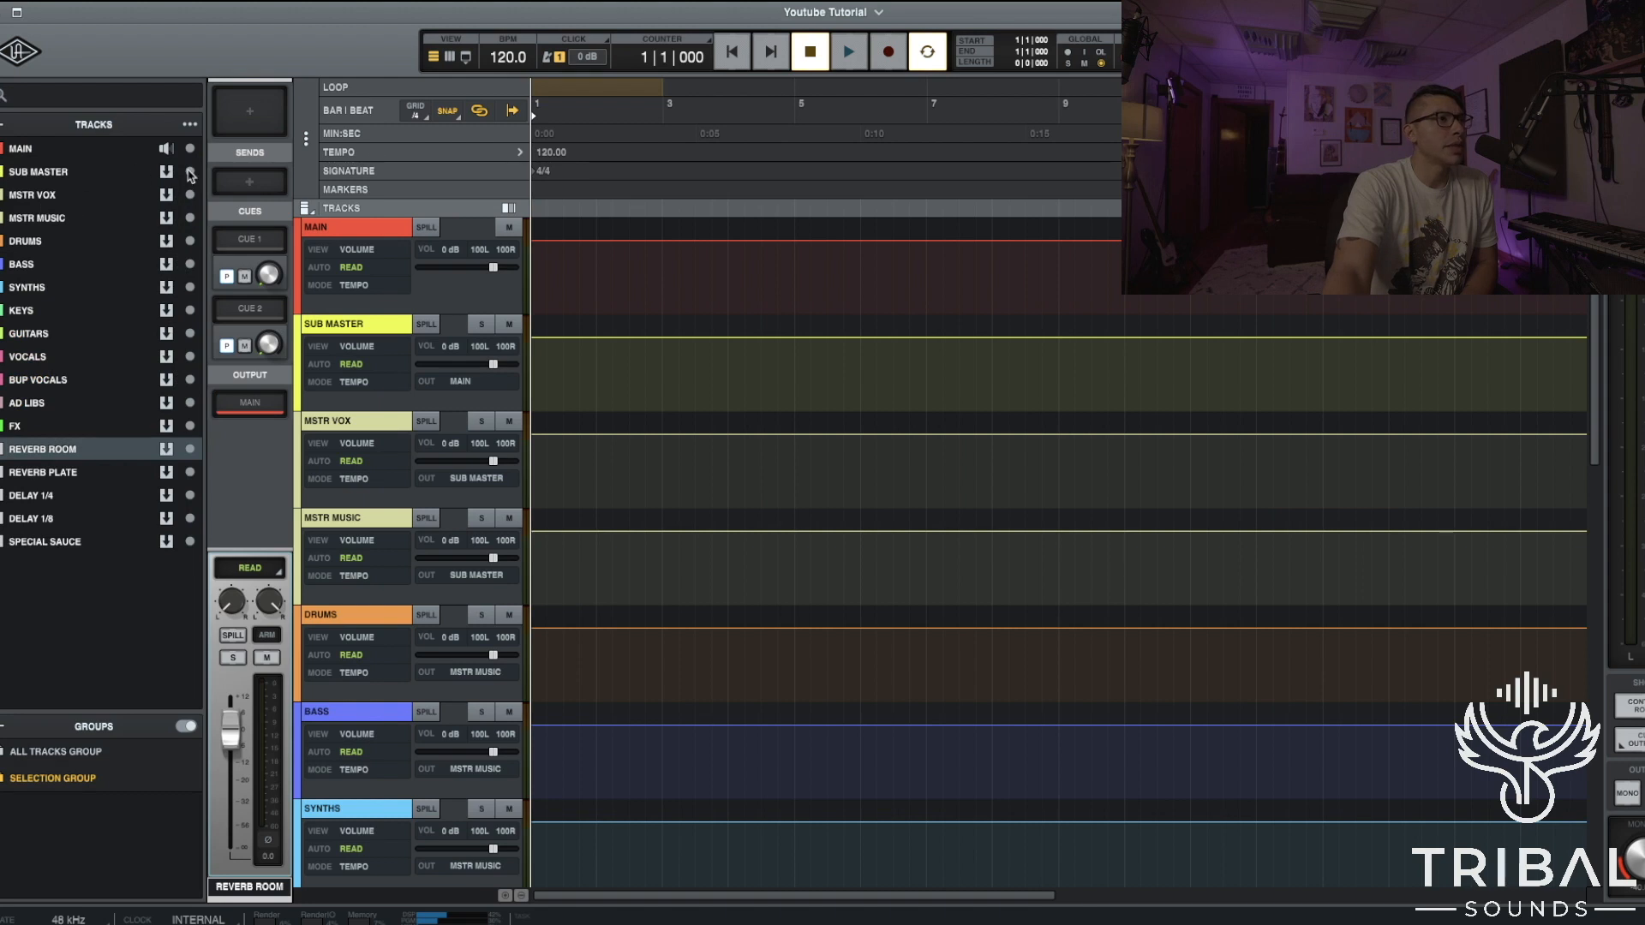
left_click_drag(190, 176, 192, 542)
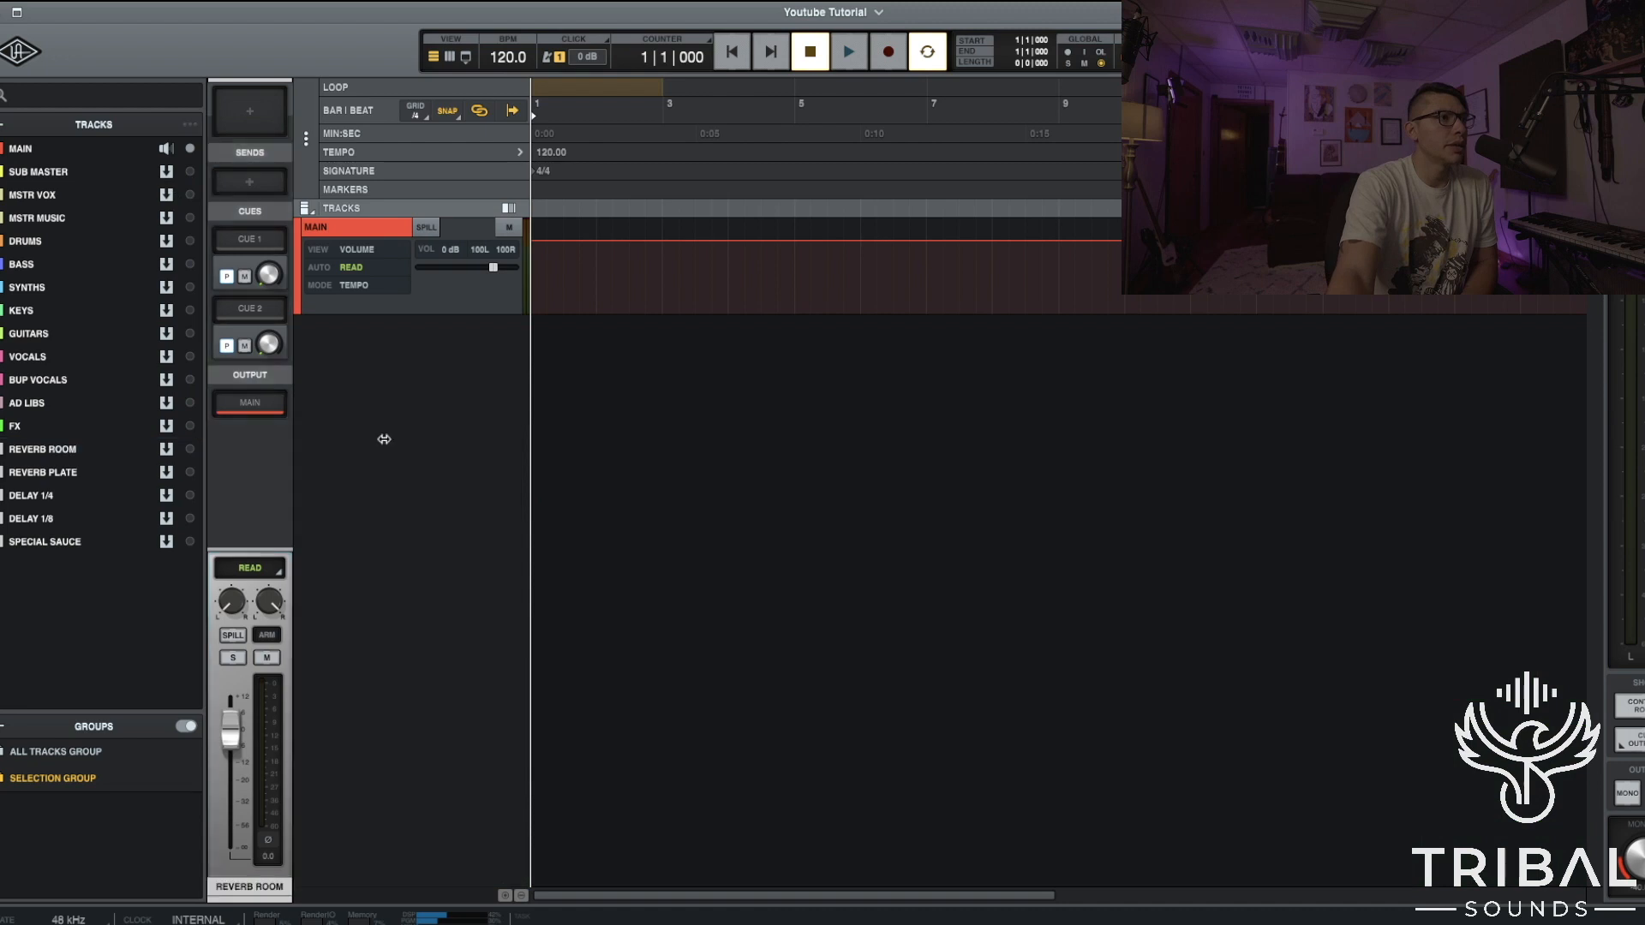
Select the MAIN track and start creating new tracks with three separate track entries.
left_click(346, 231)
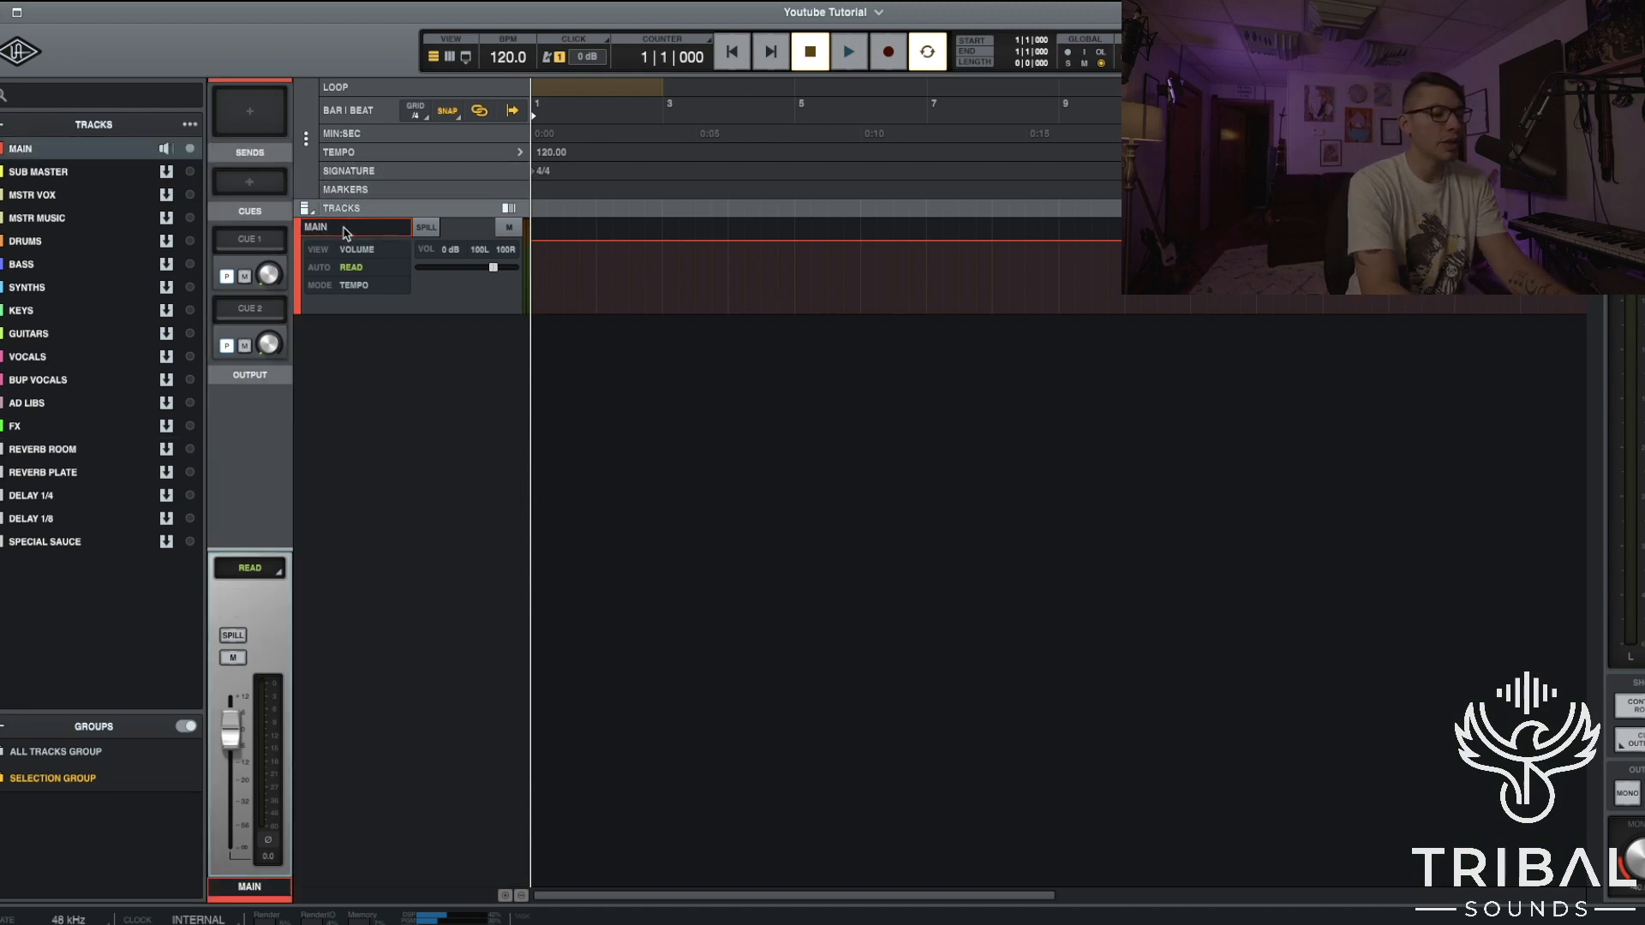
key("super+shift+n")
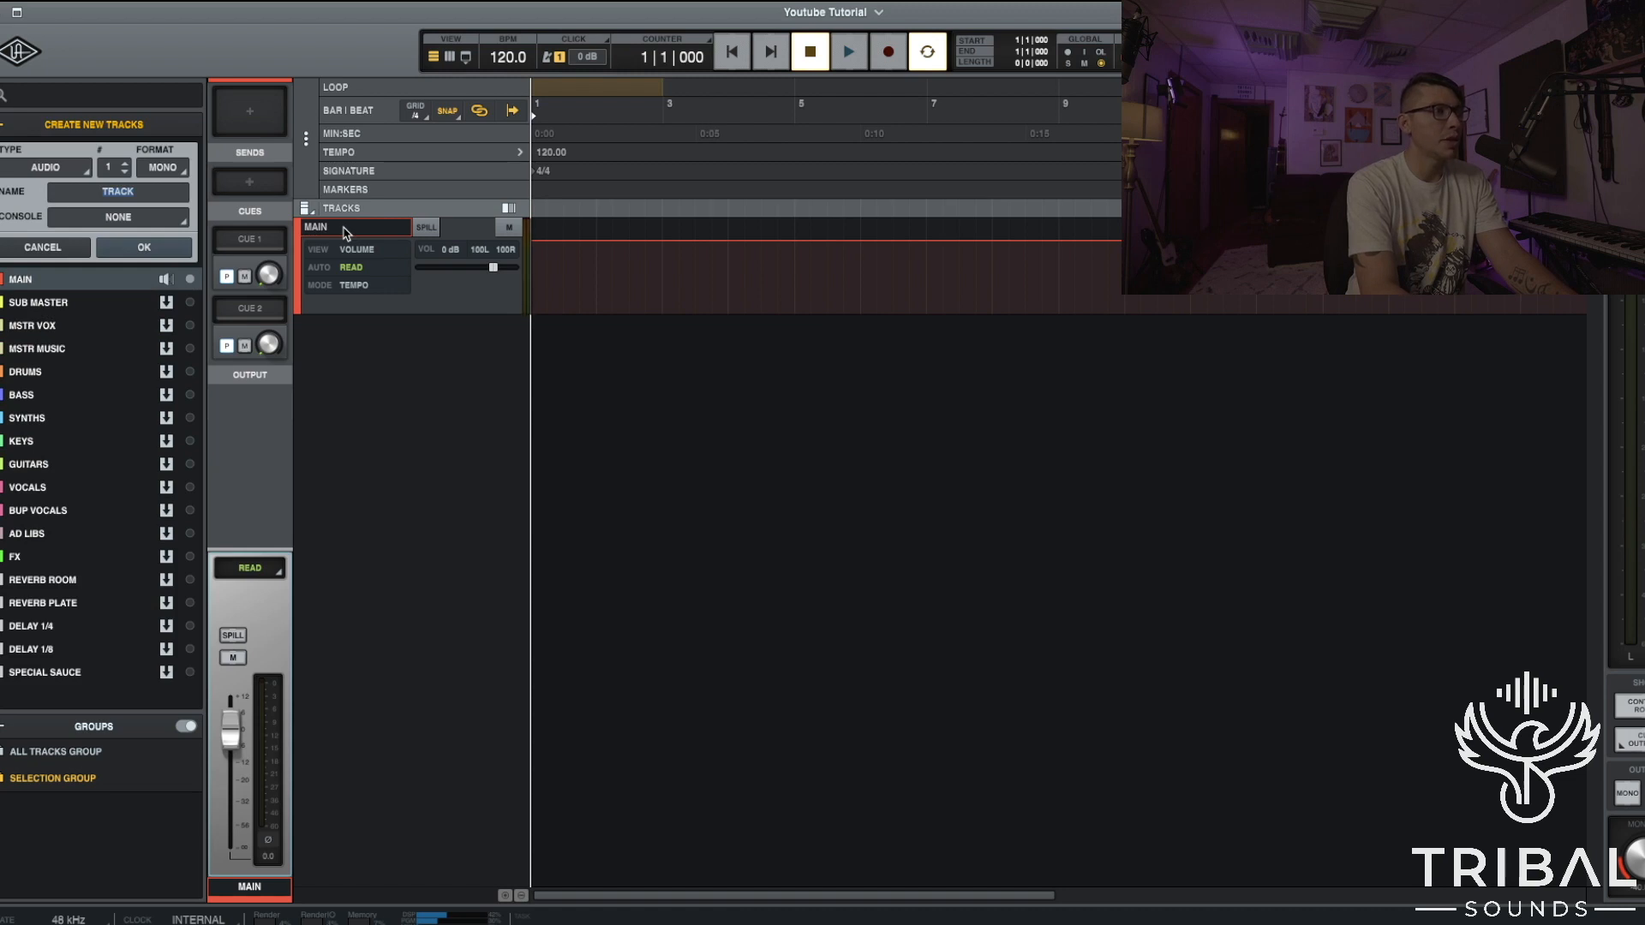
key("shift+super+n")
key("shift+super+n")
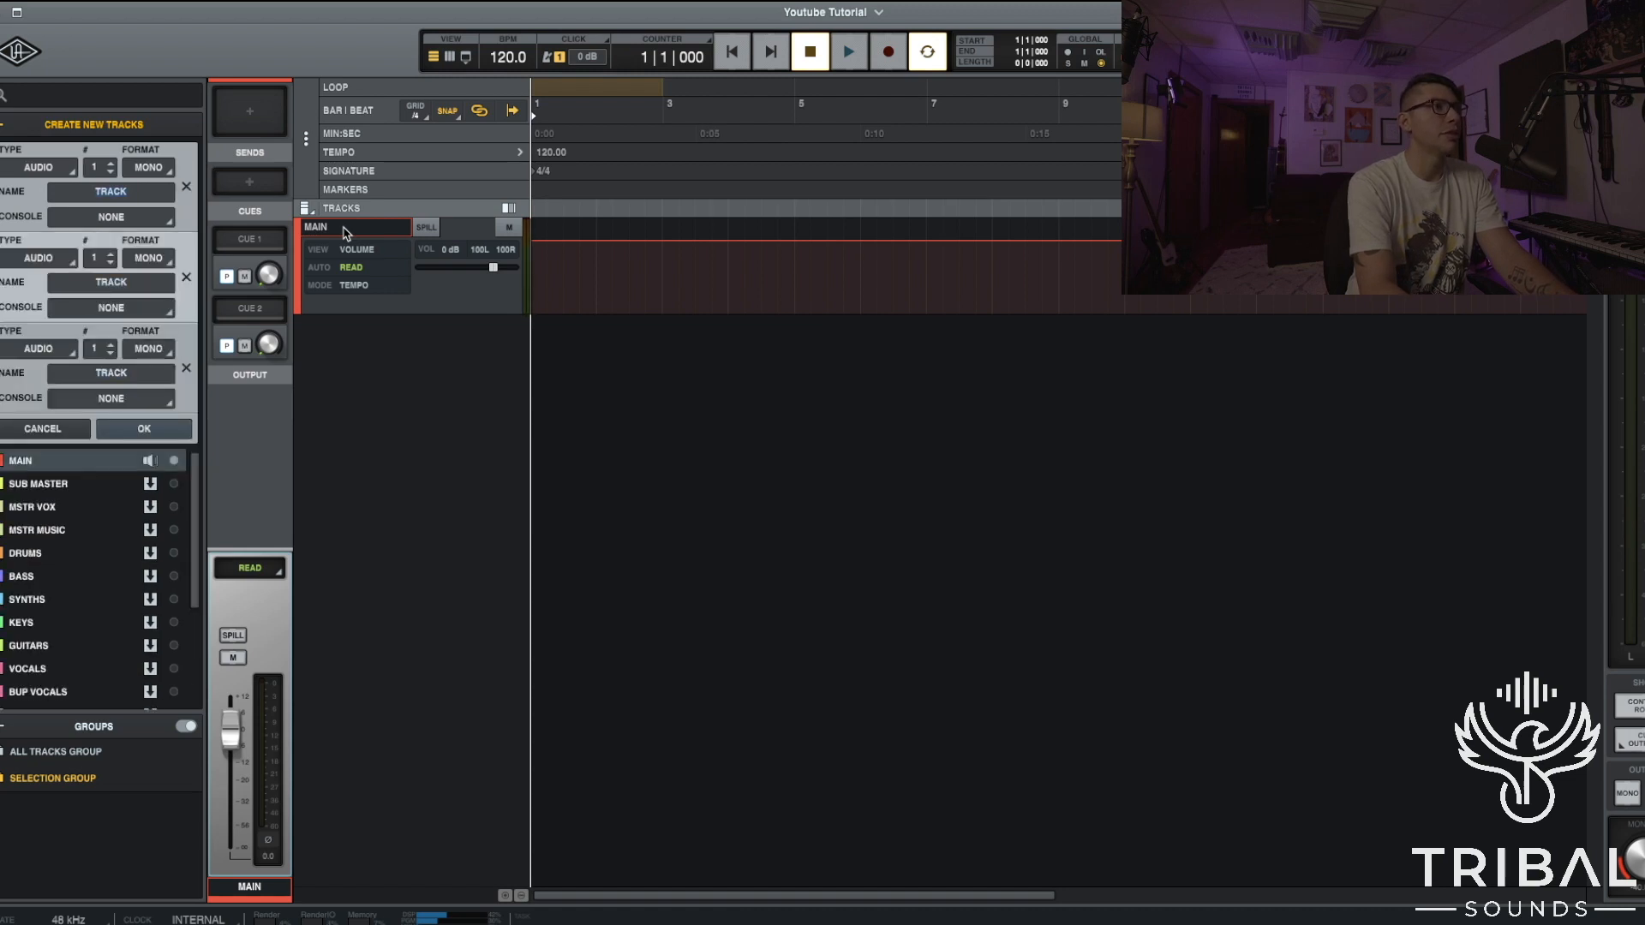
Set the first new-track entry to four mono audio tracks named MONO MIC.
left_click(112, 164)
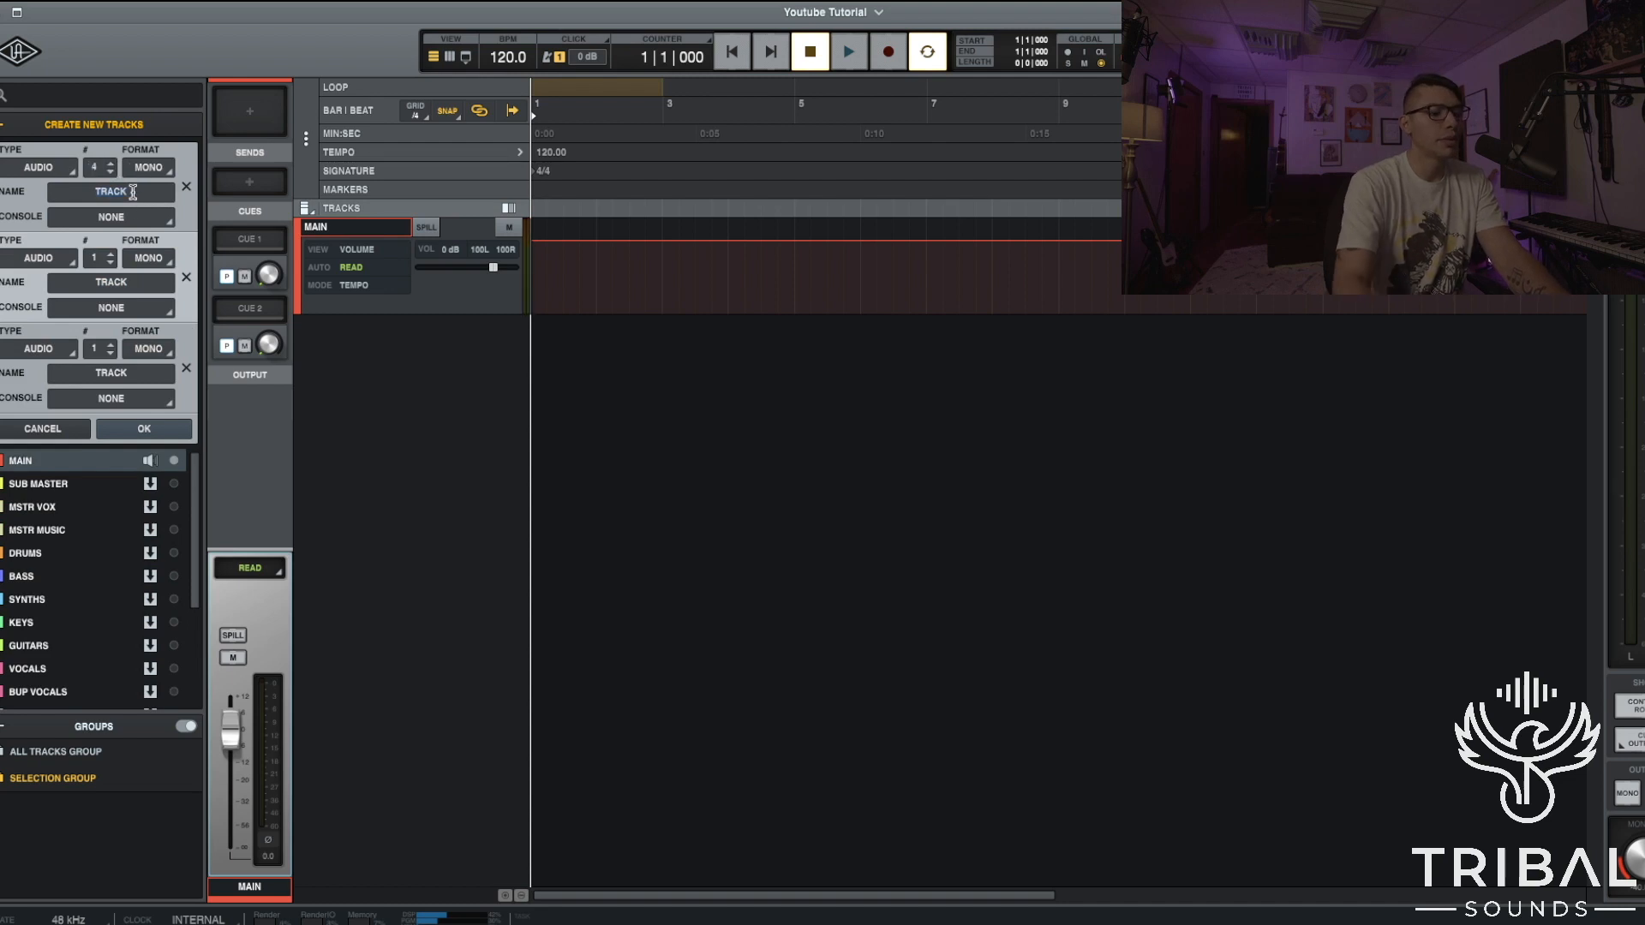
left_click(133, 194)
type("MONO MIC")
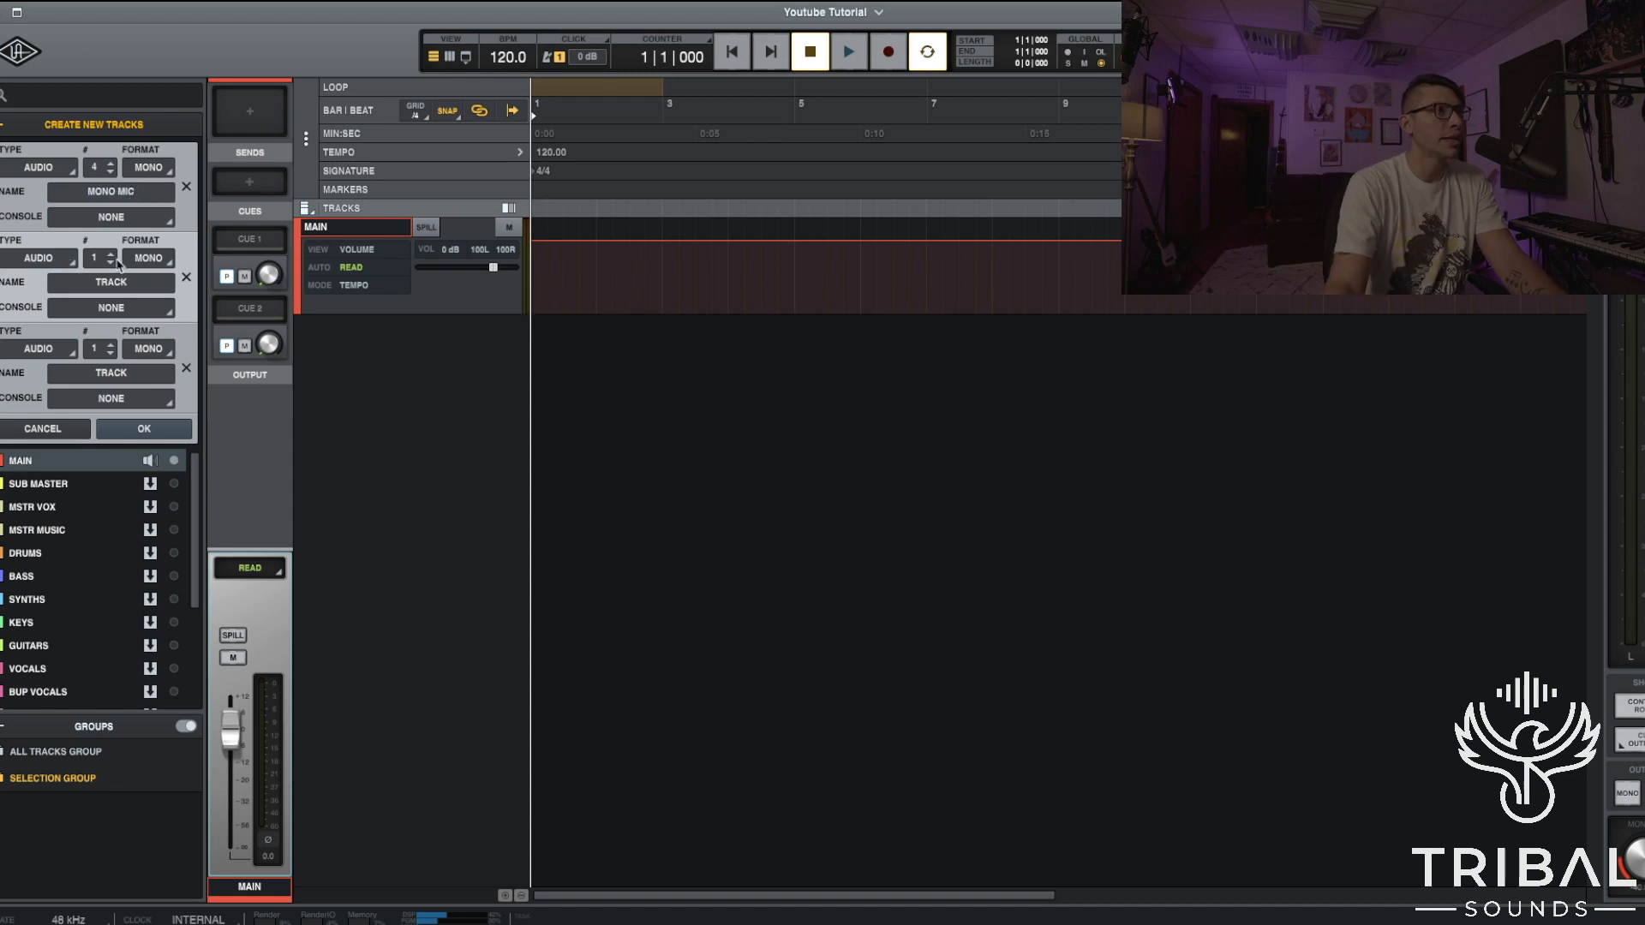
Set the second new-track entry to two stereo audio tracks named STEREO MIC.
left_click(152, 262)
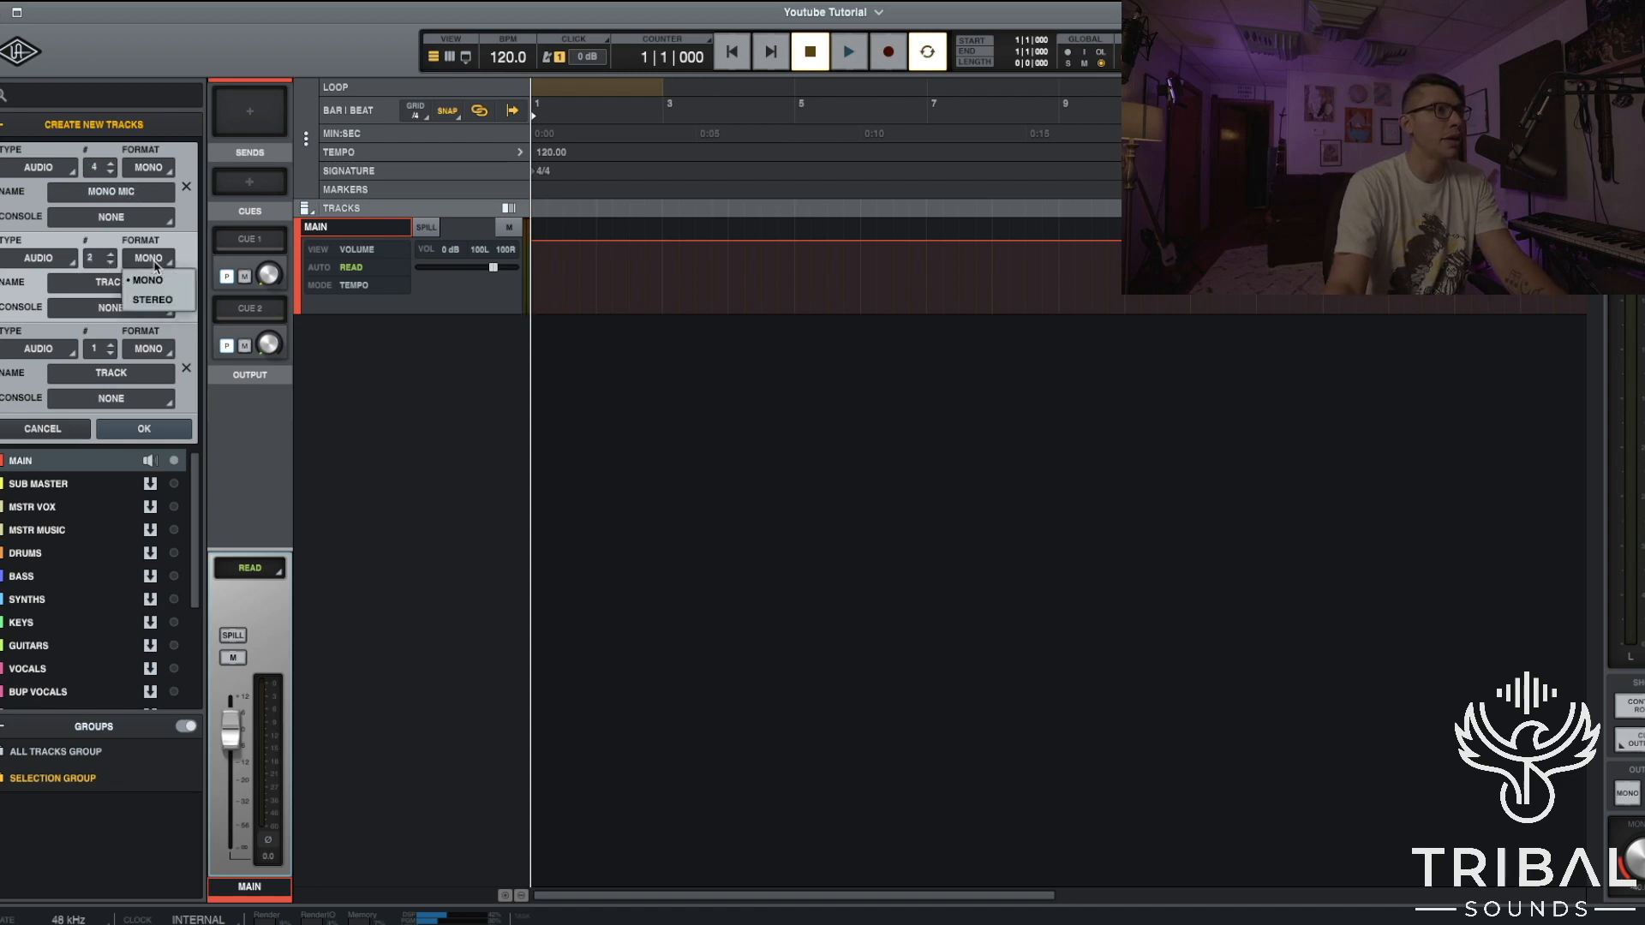
left_click(152, 300)
left_click(133, 281)
type("STERE")
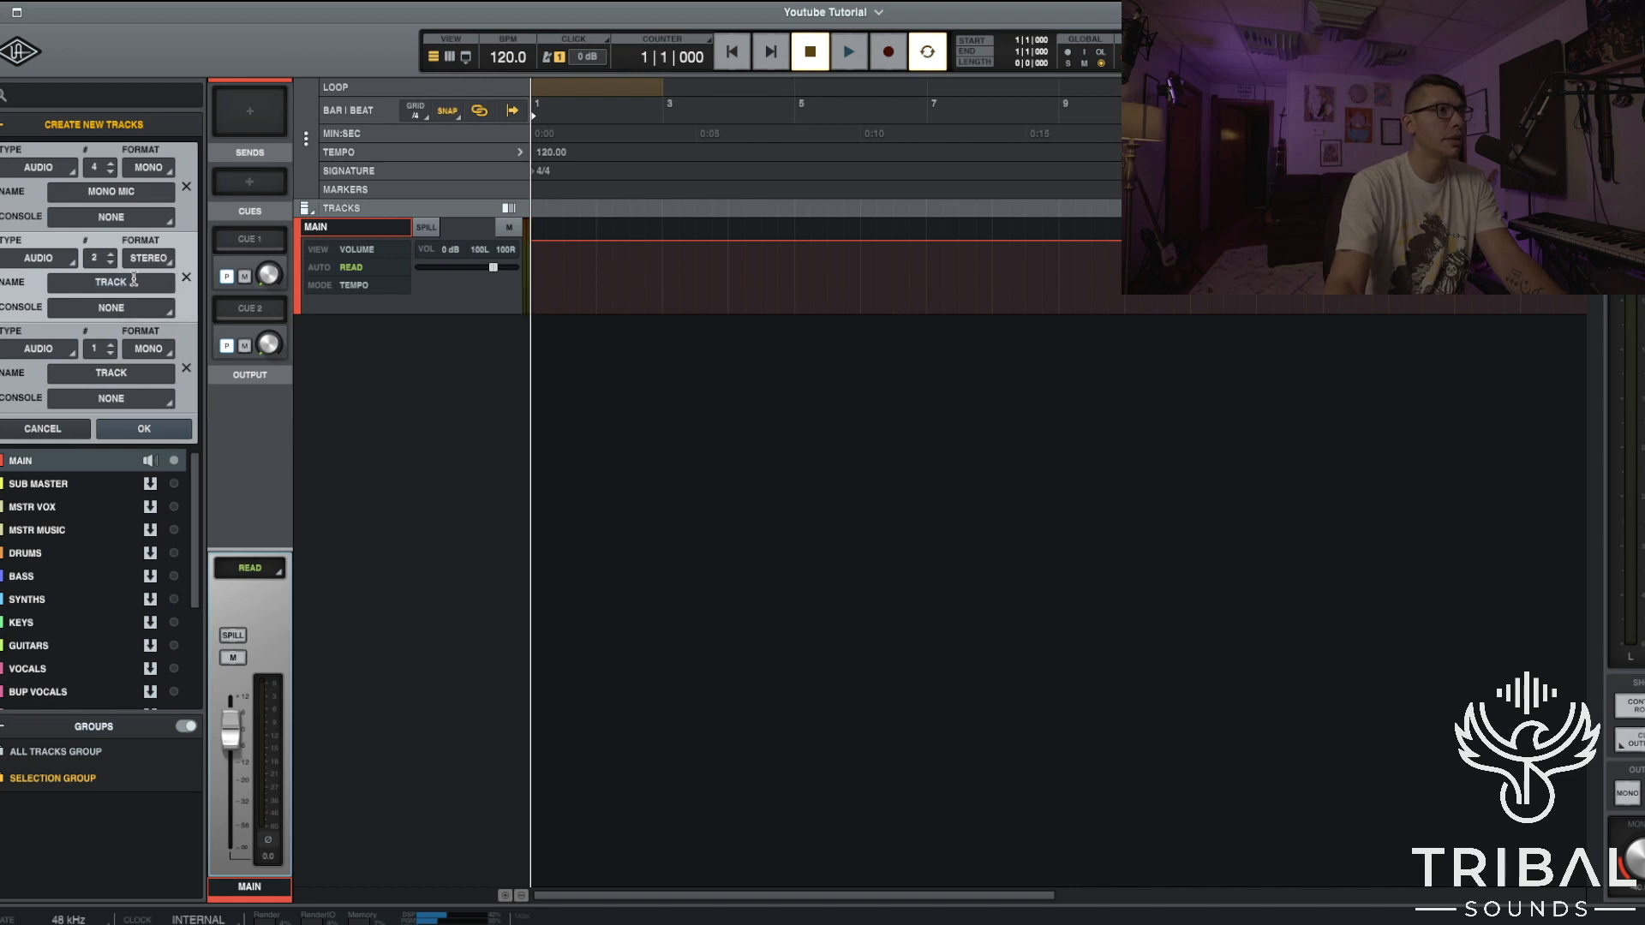
type("O MIC")
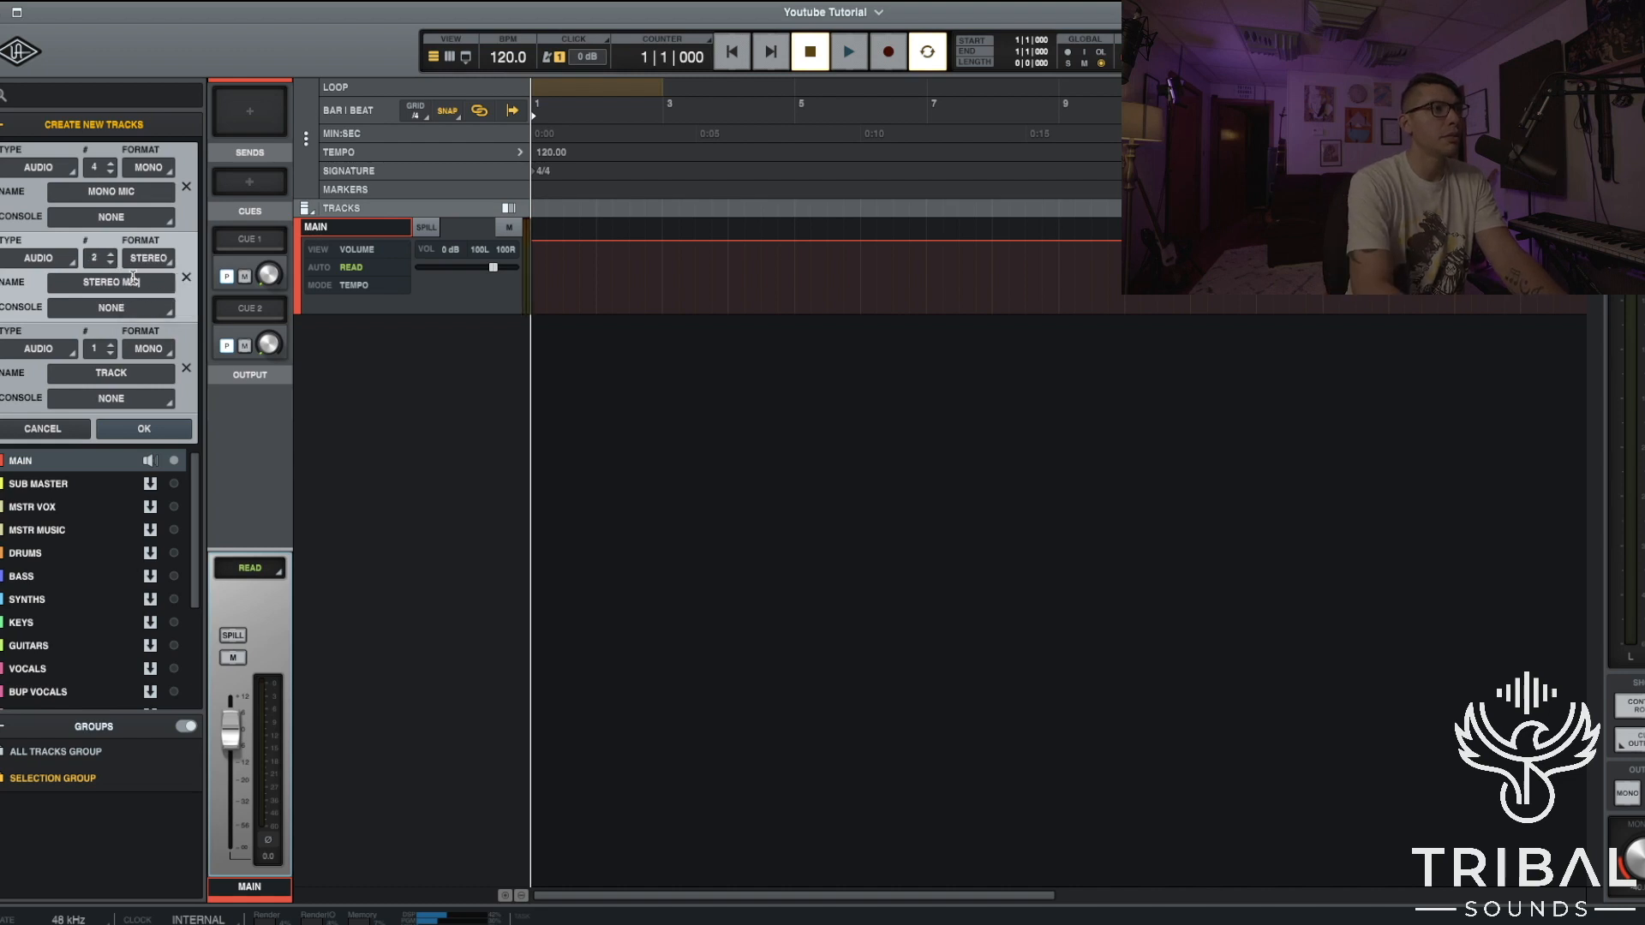
type("R")
key("BackSpace")
key("BackSpace")
type("C")
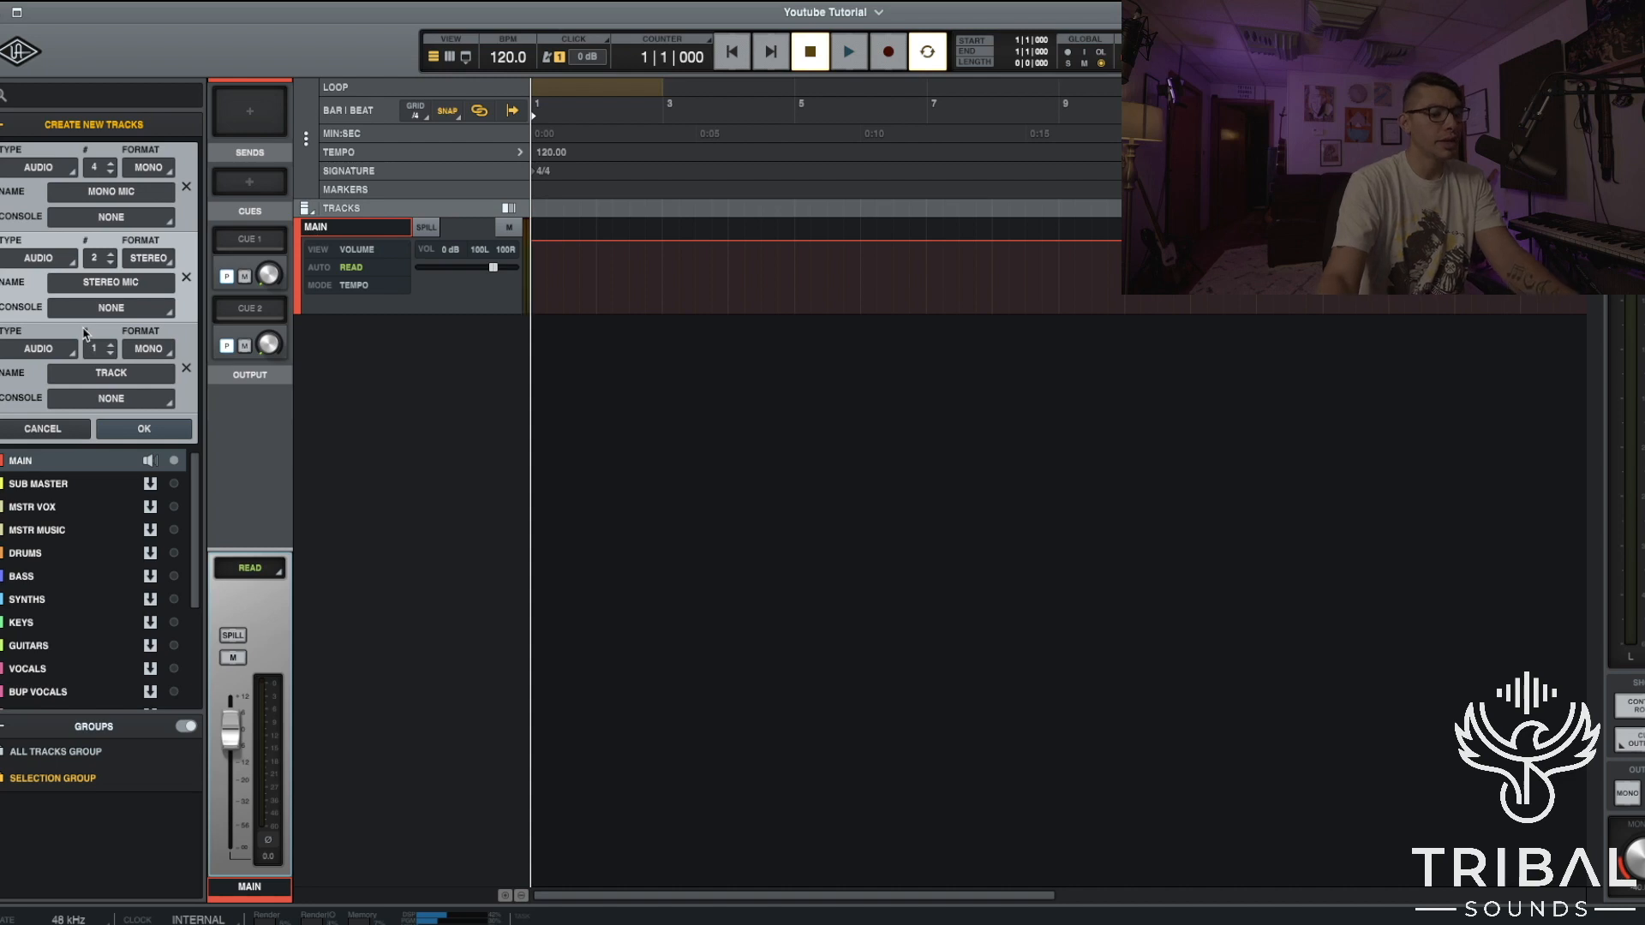
Set the third and fourth new-track entries to instrument tracks, changing the fourth entry's format to mono.
left_click(38, 349)
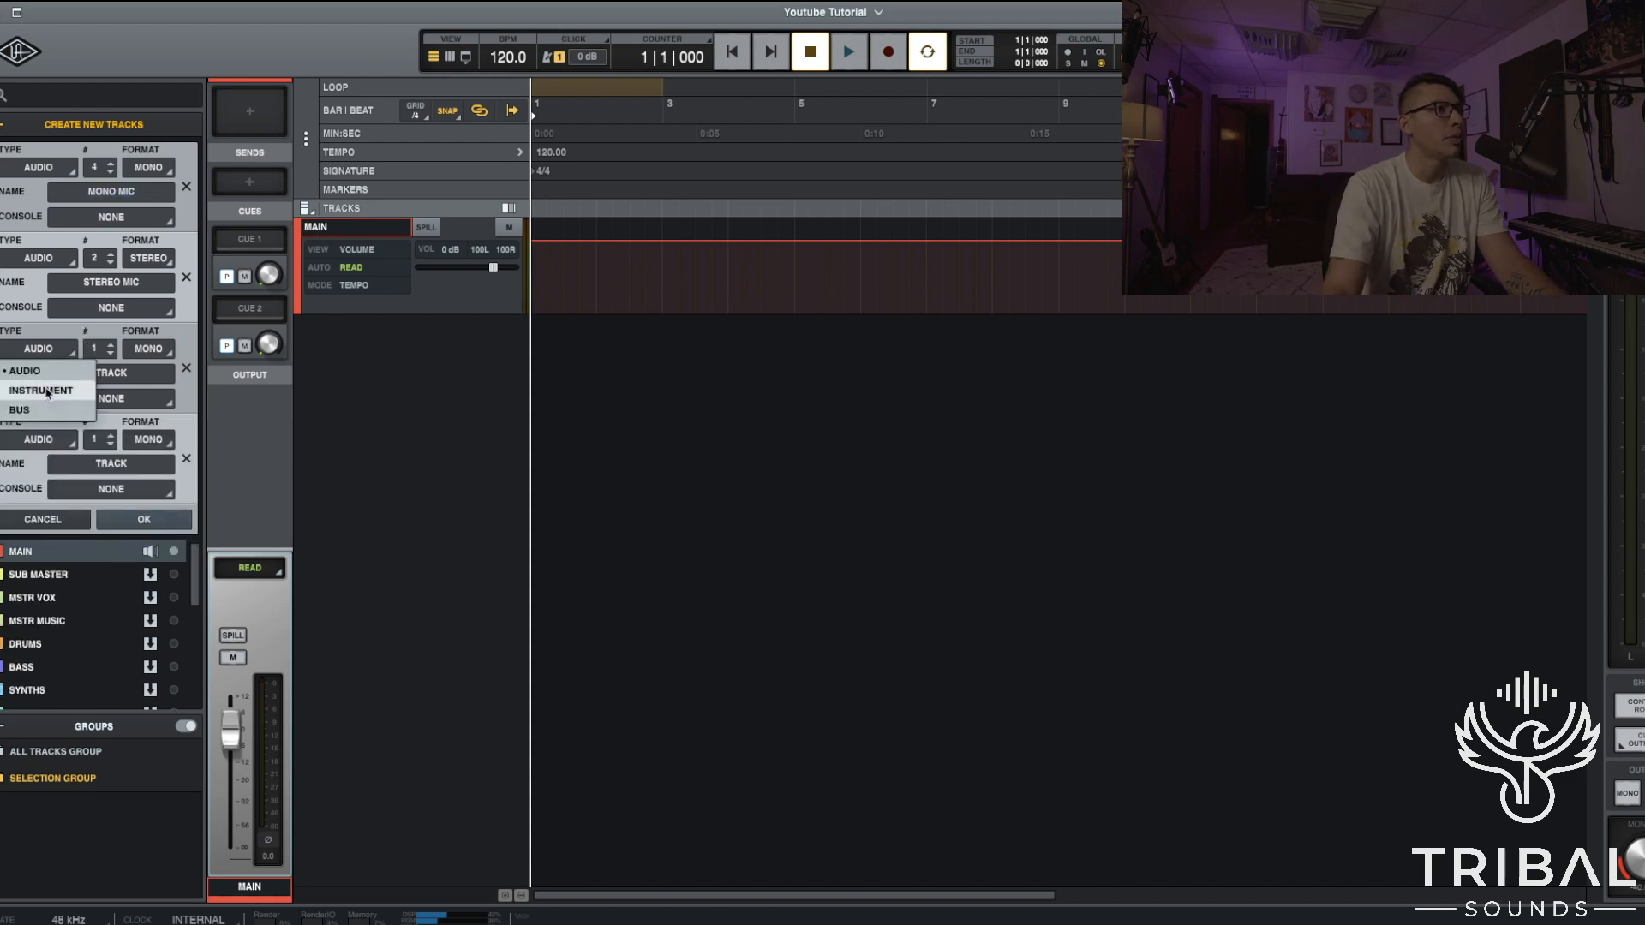
left_click(46, 391)
left_click(41, 468)
left_click(43, 507)
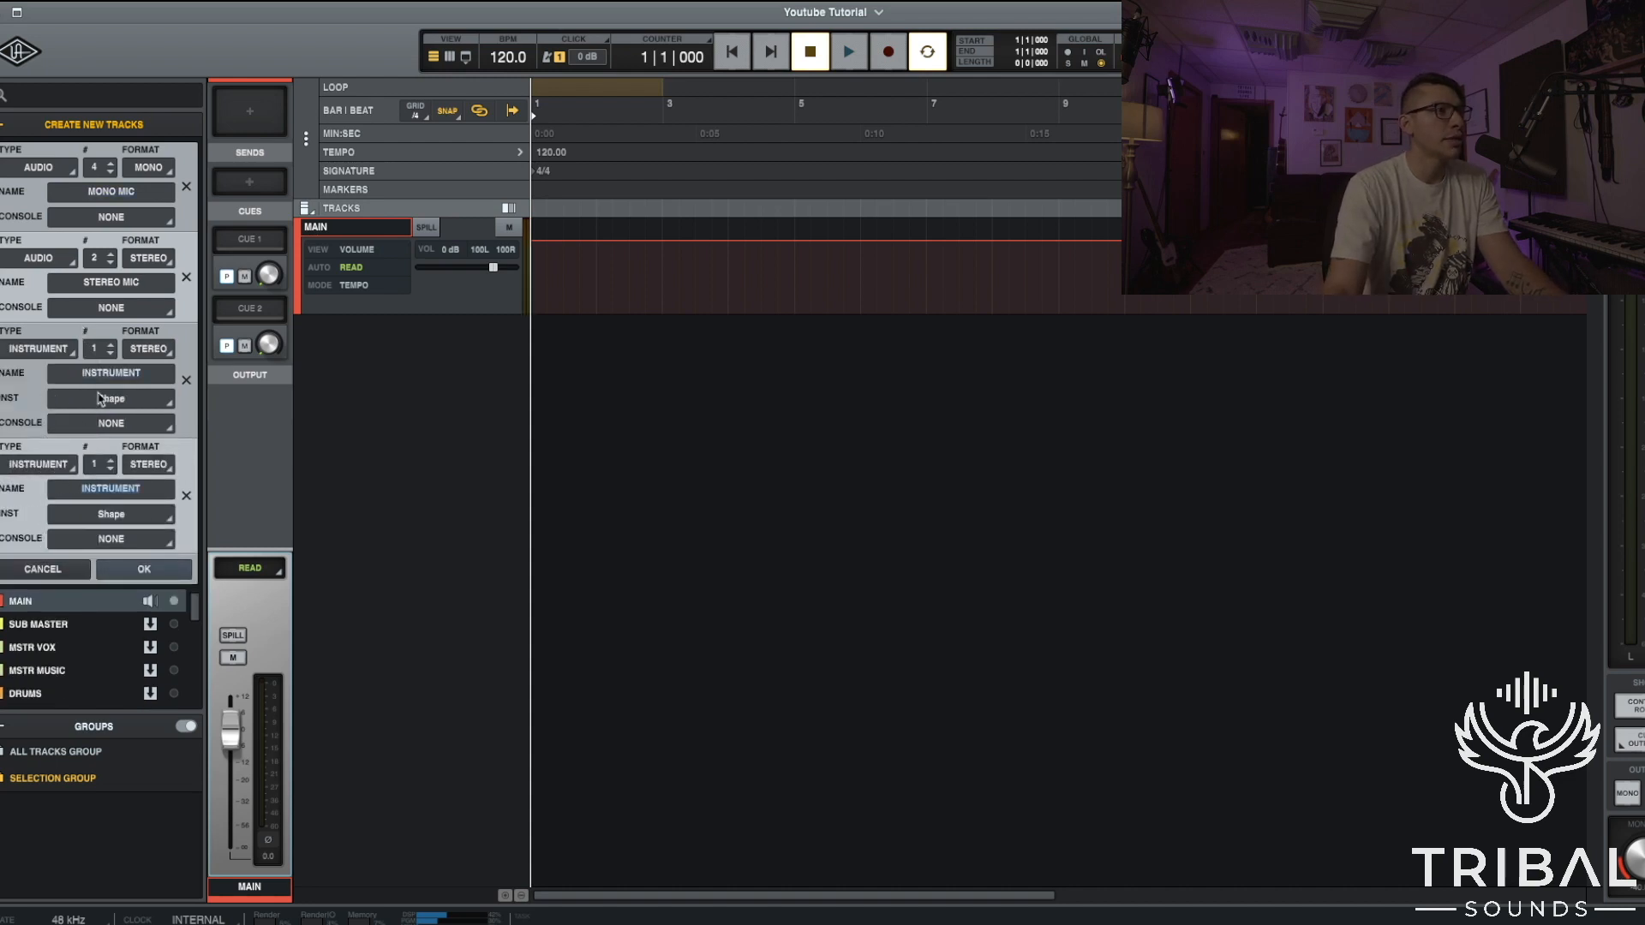
left_click(152, 465)
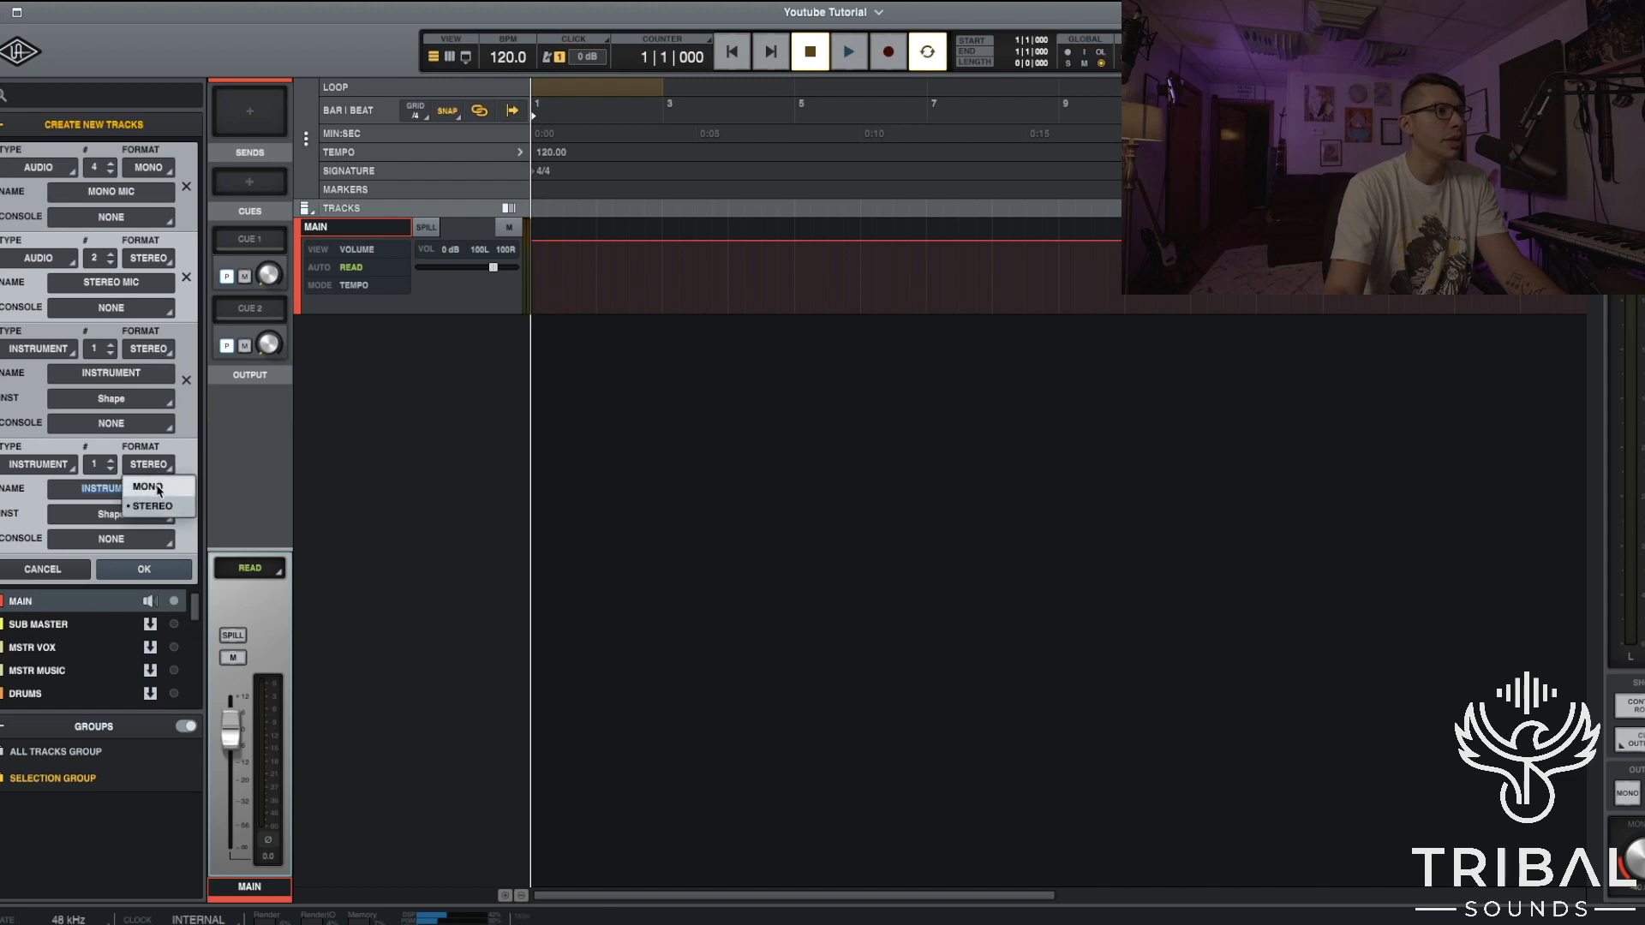
left_click(139, 489)
Name the instrument entries STEREO INSTRUMENT and MONO INSTRUMENT according to their formats and create all the configured tracks.
left_click(141, 374)
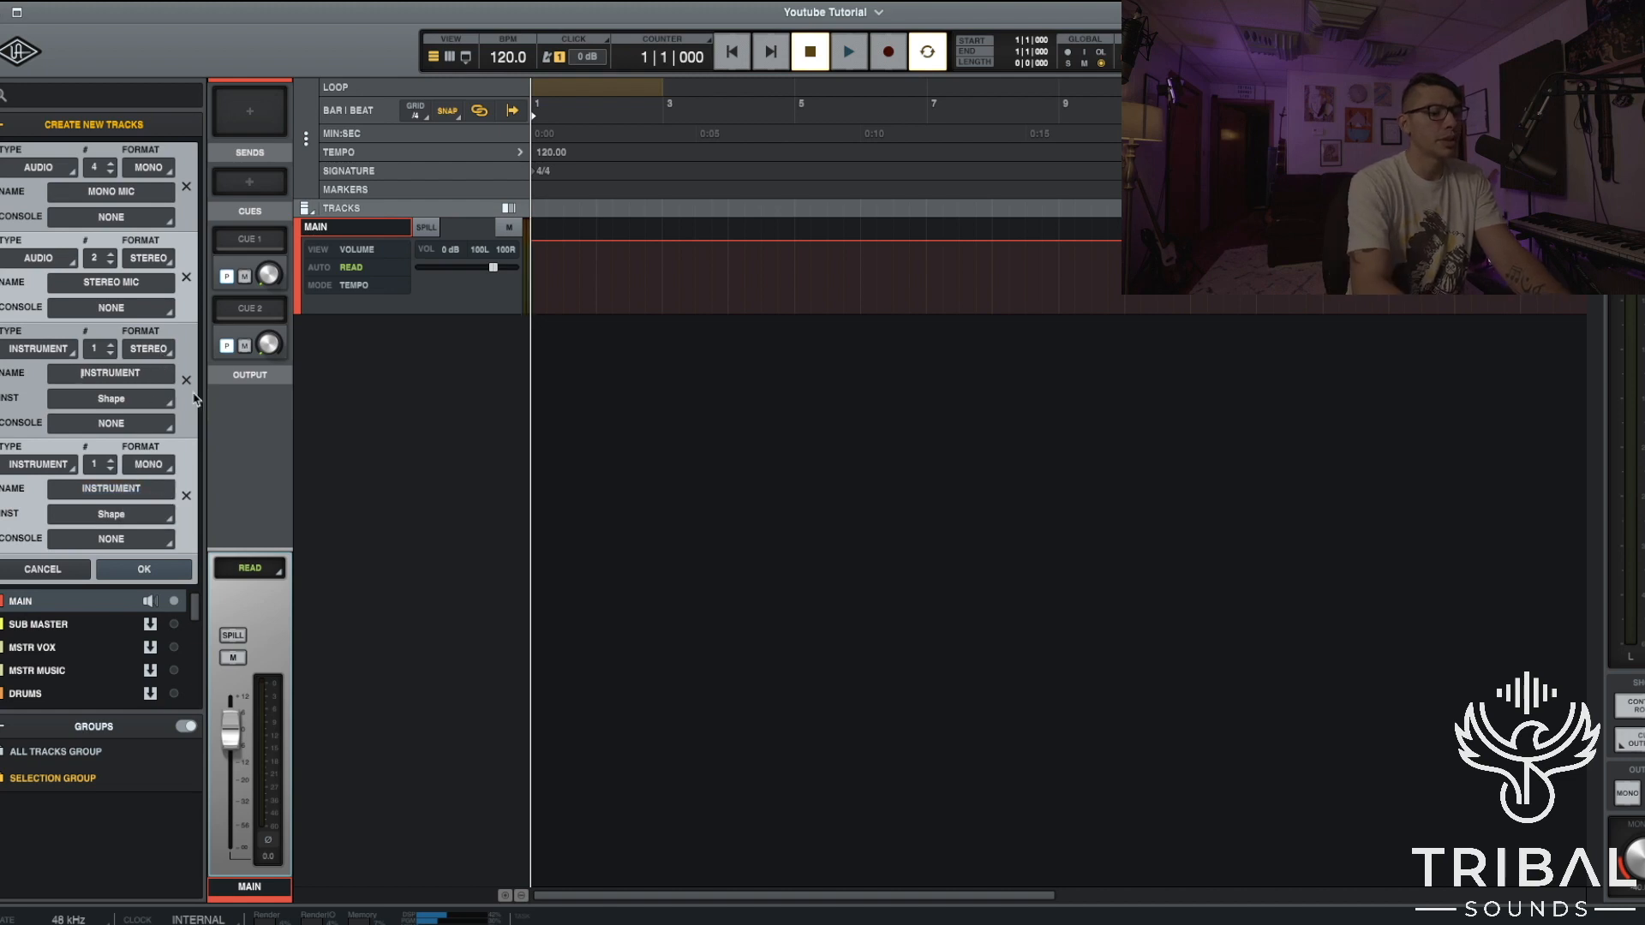
key("Left")
type("STEREO")
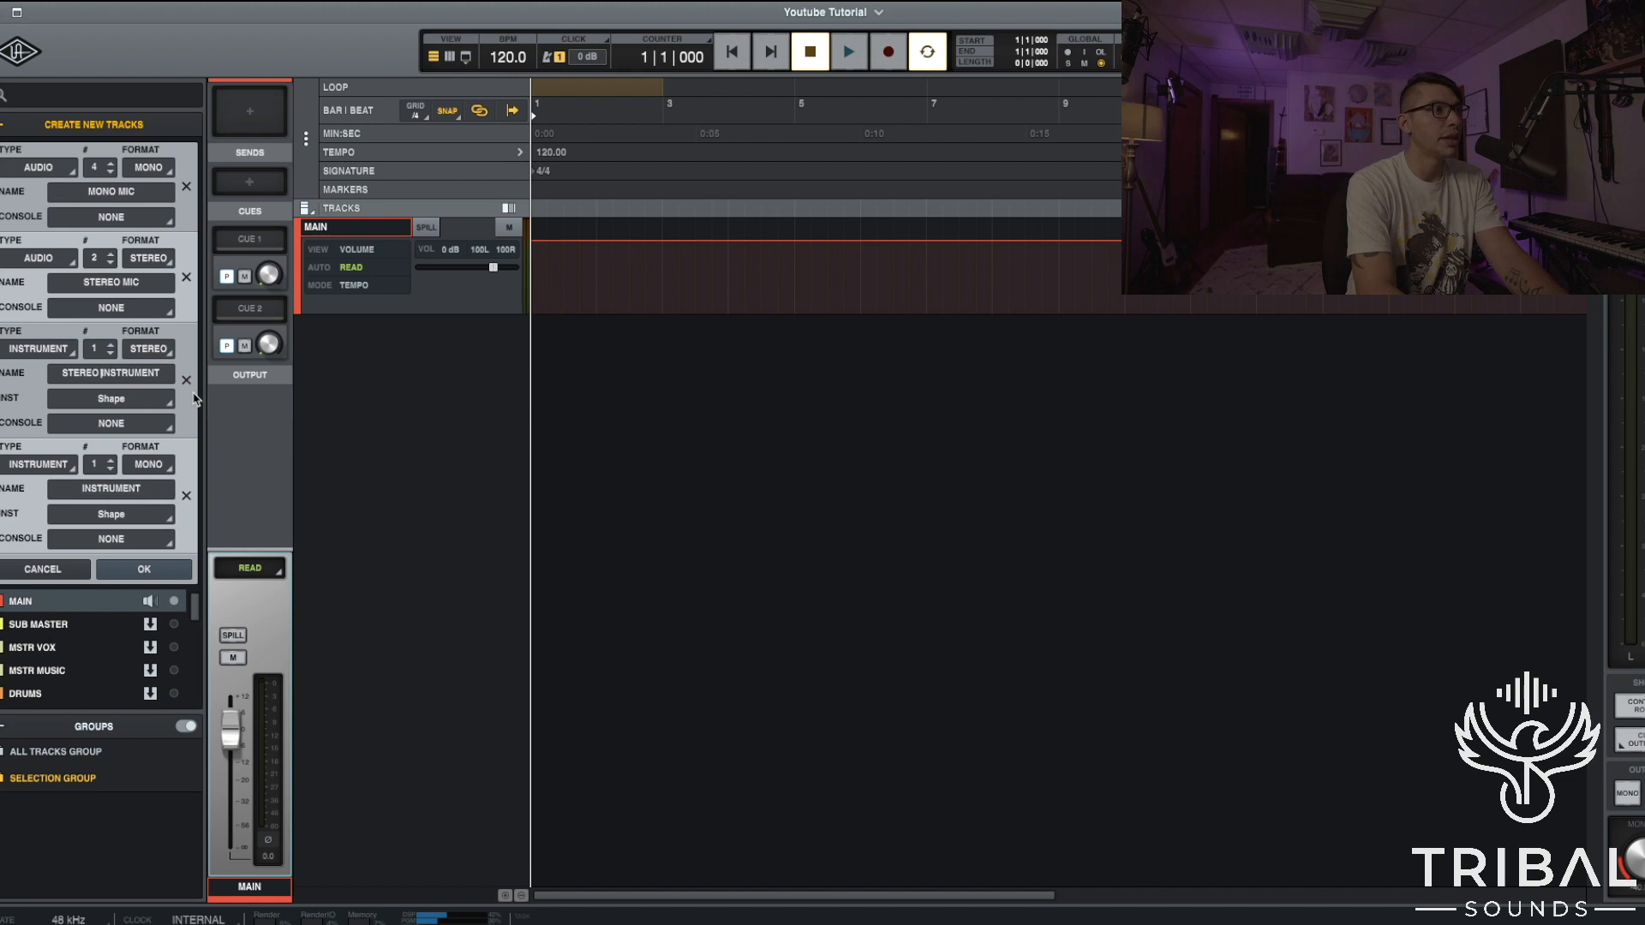
left_click(79, 490)
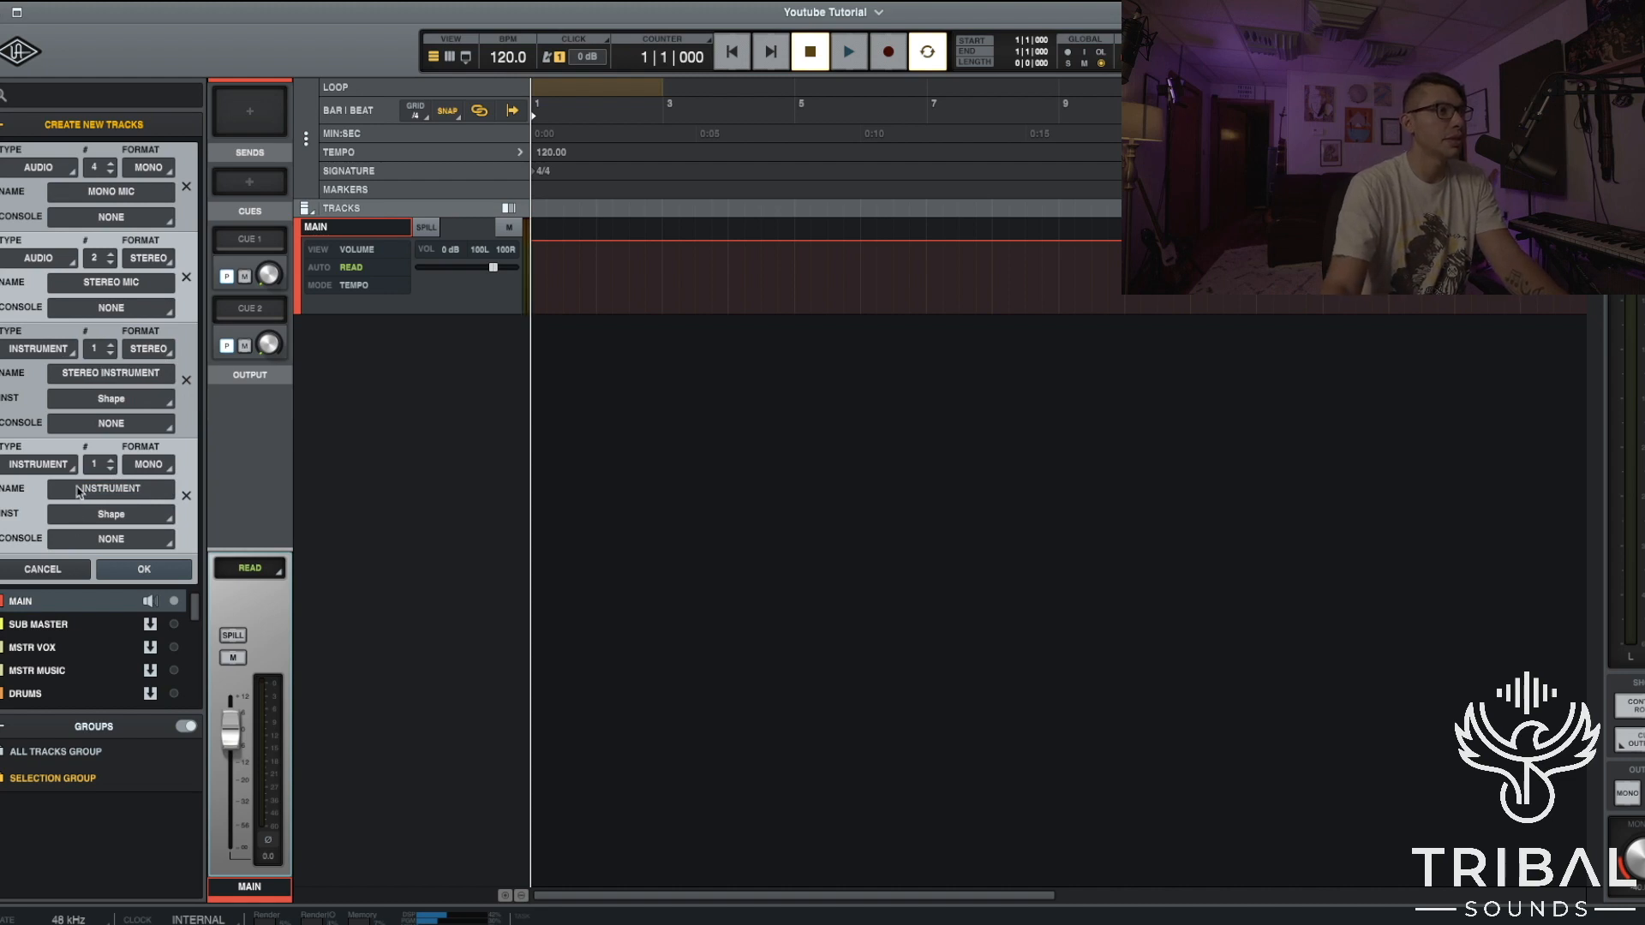
type("MONO")
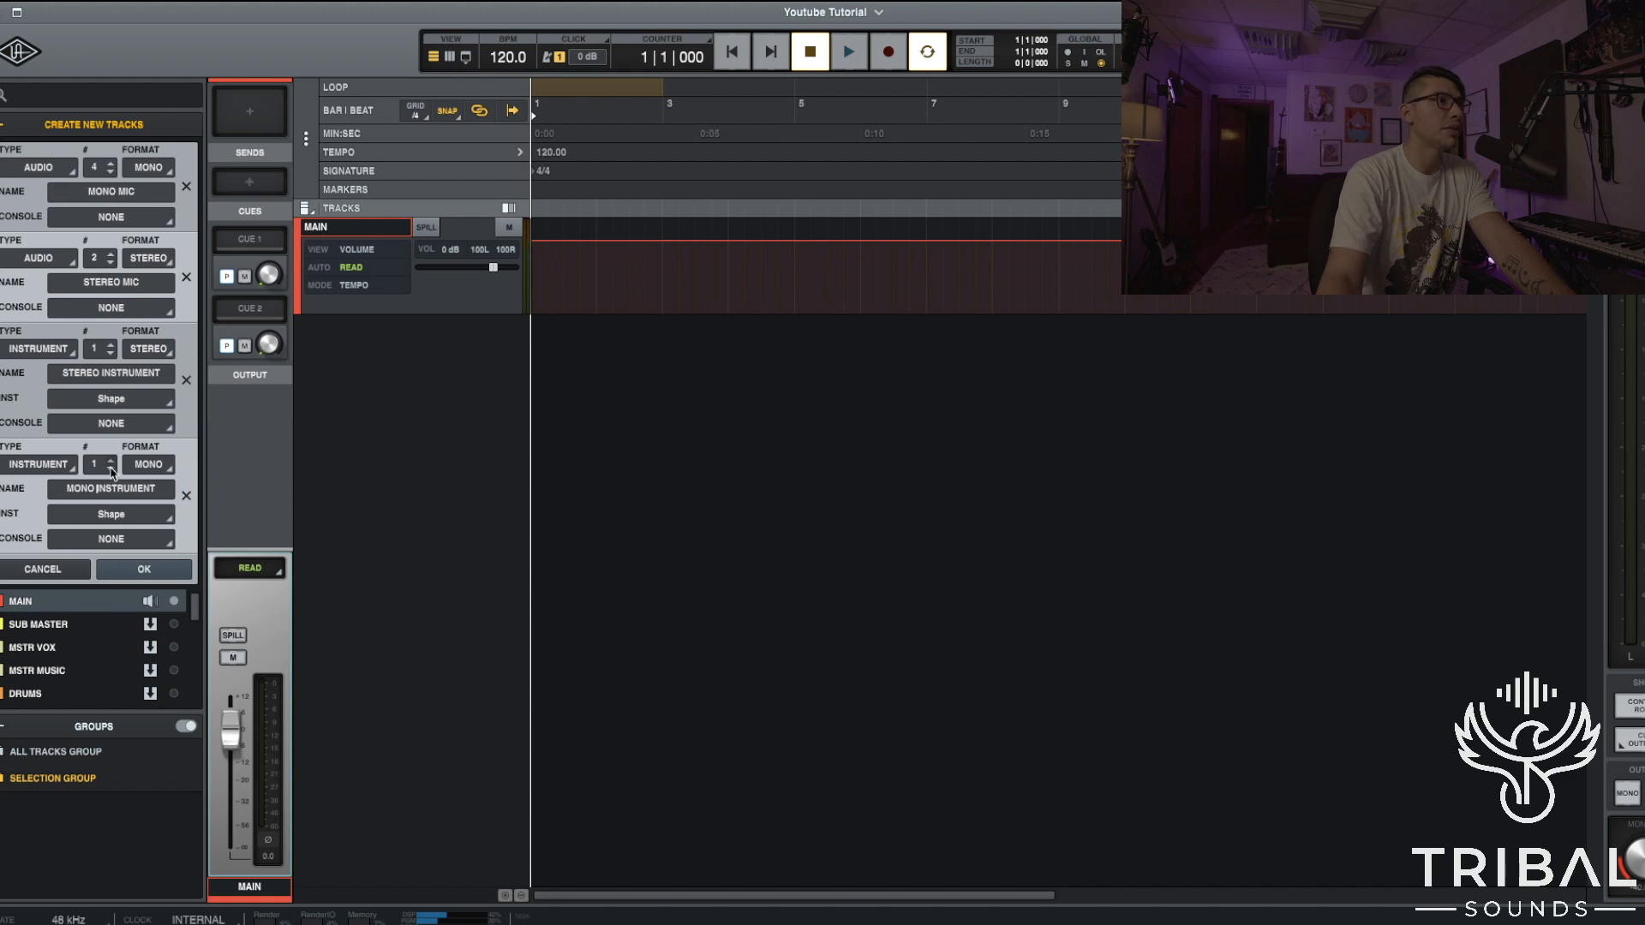
left_click(144, 570)
Look through the newly created mono mic, stereo mic and instrument tracks in the timeline.
scroll(609, 406, "down", 2)
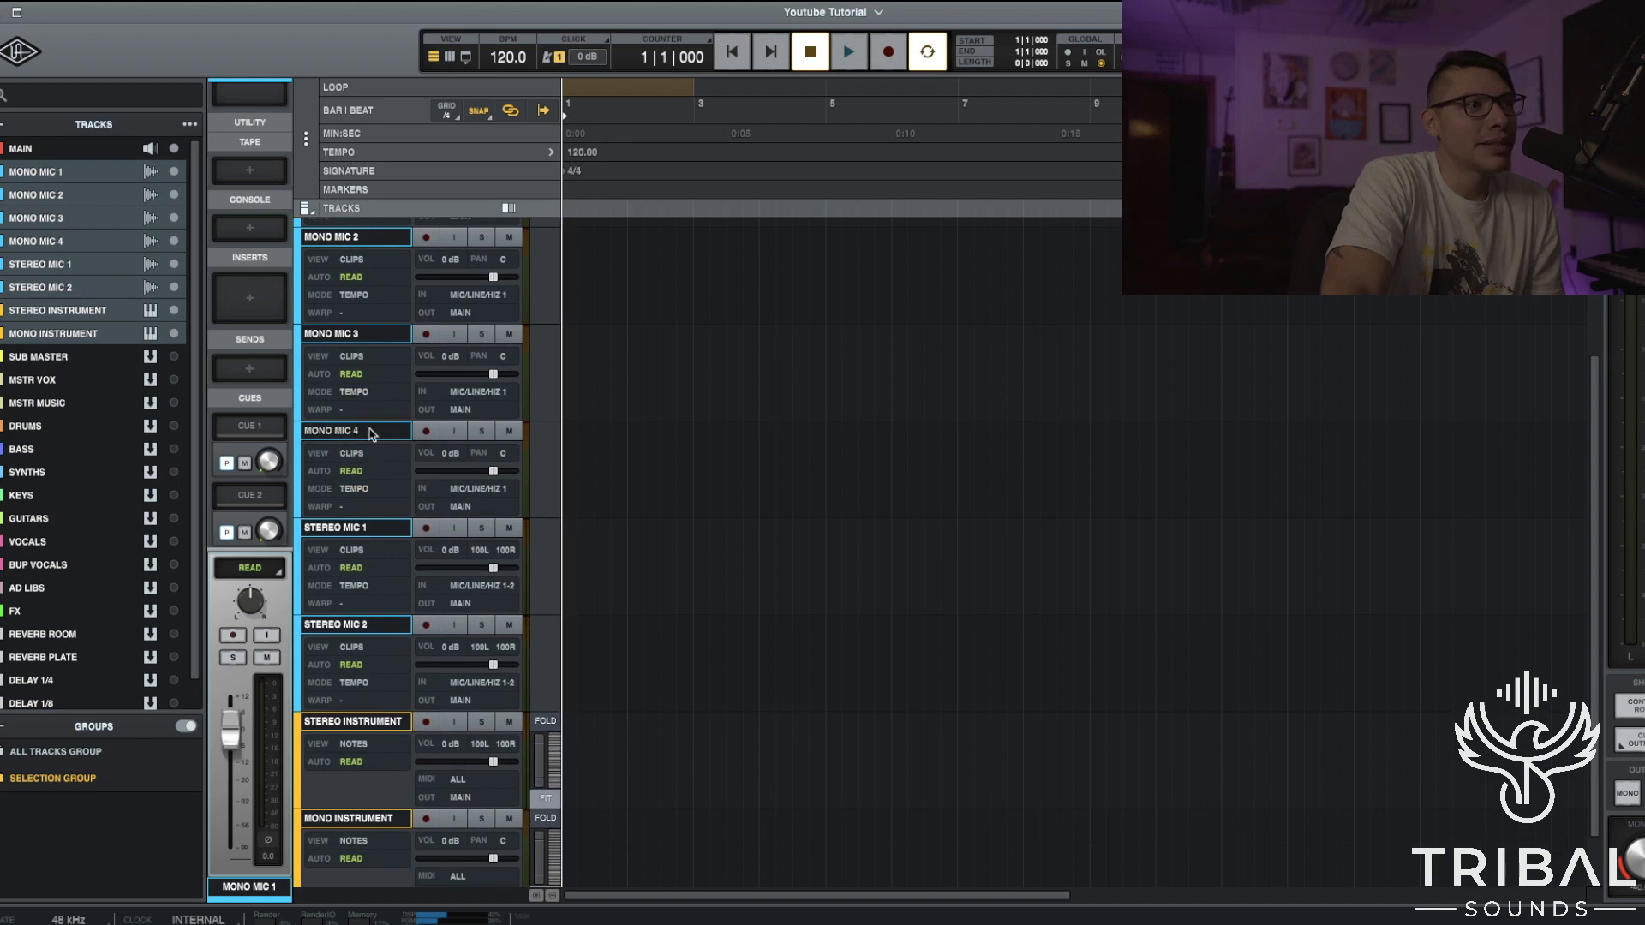
scroll(363, 458, "down", 1)
scroll(367, 511, "down", 1)
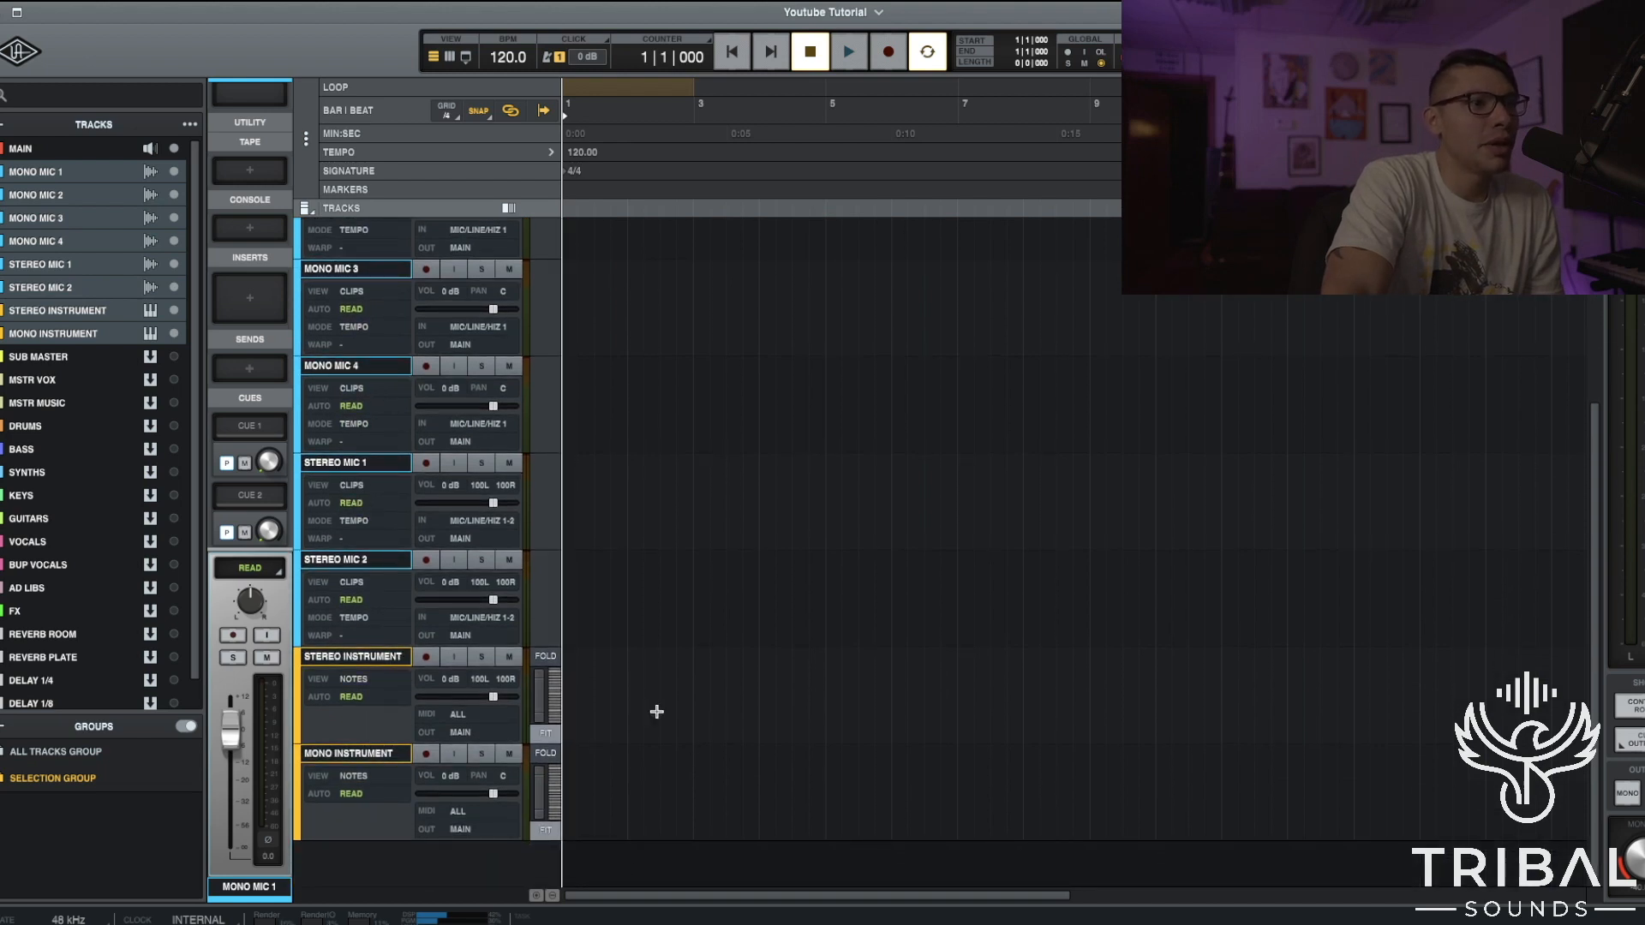
left_click(655, 712)
left_click(597, 678)
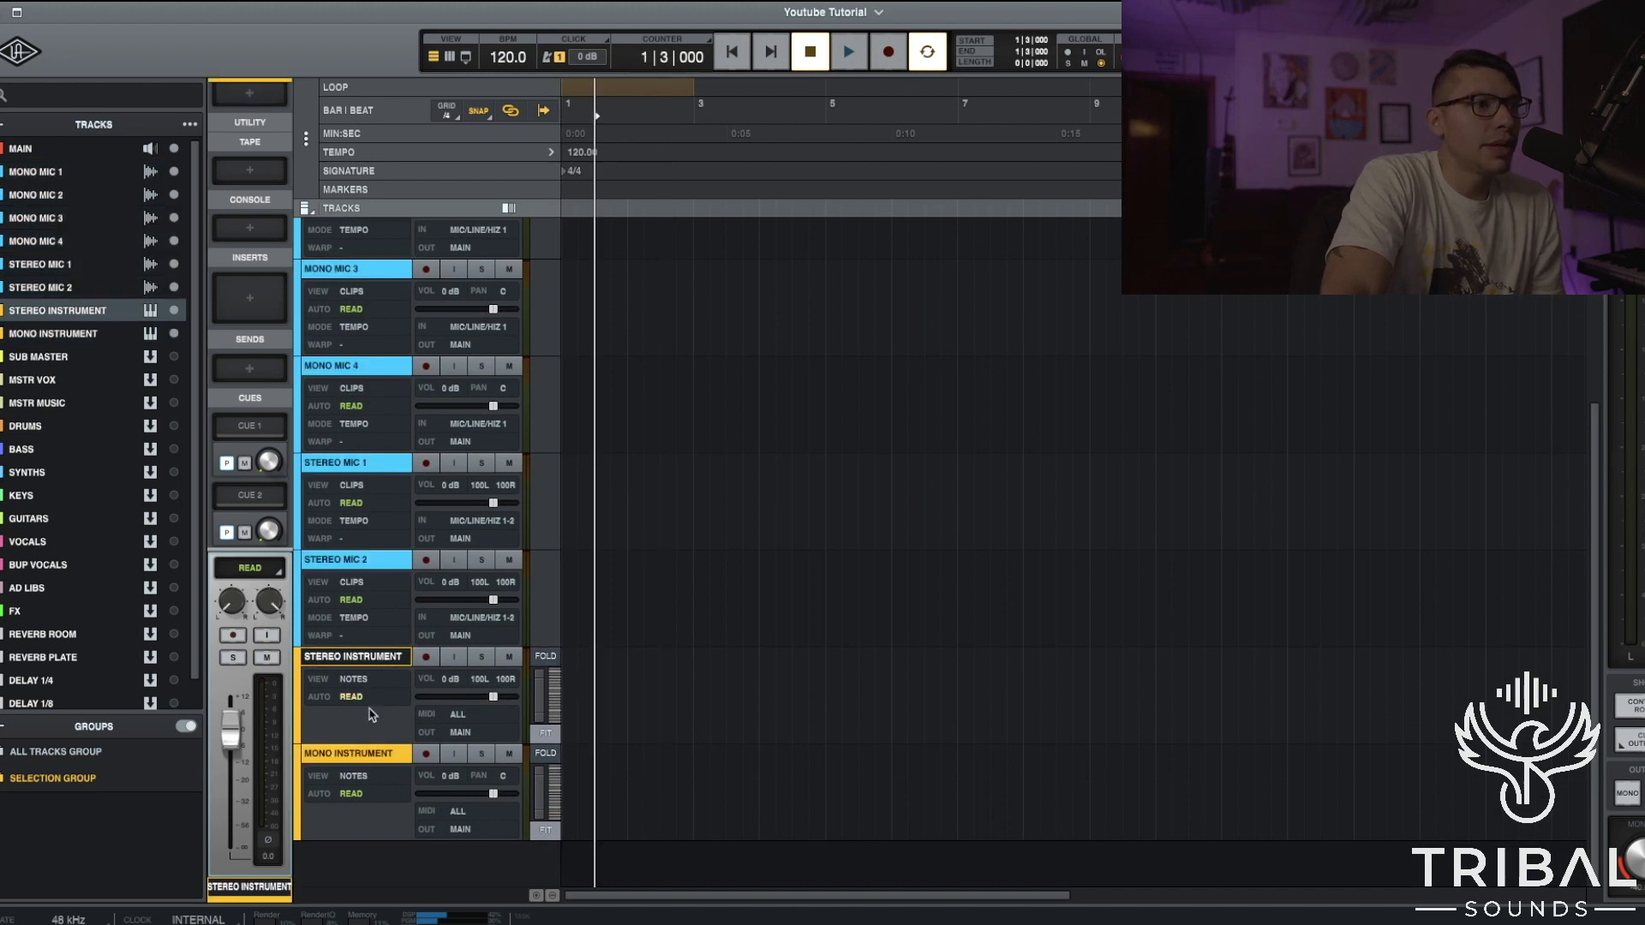
left_click(571, 479)
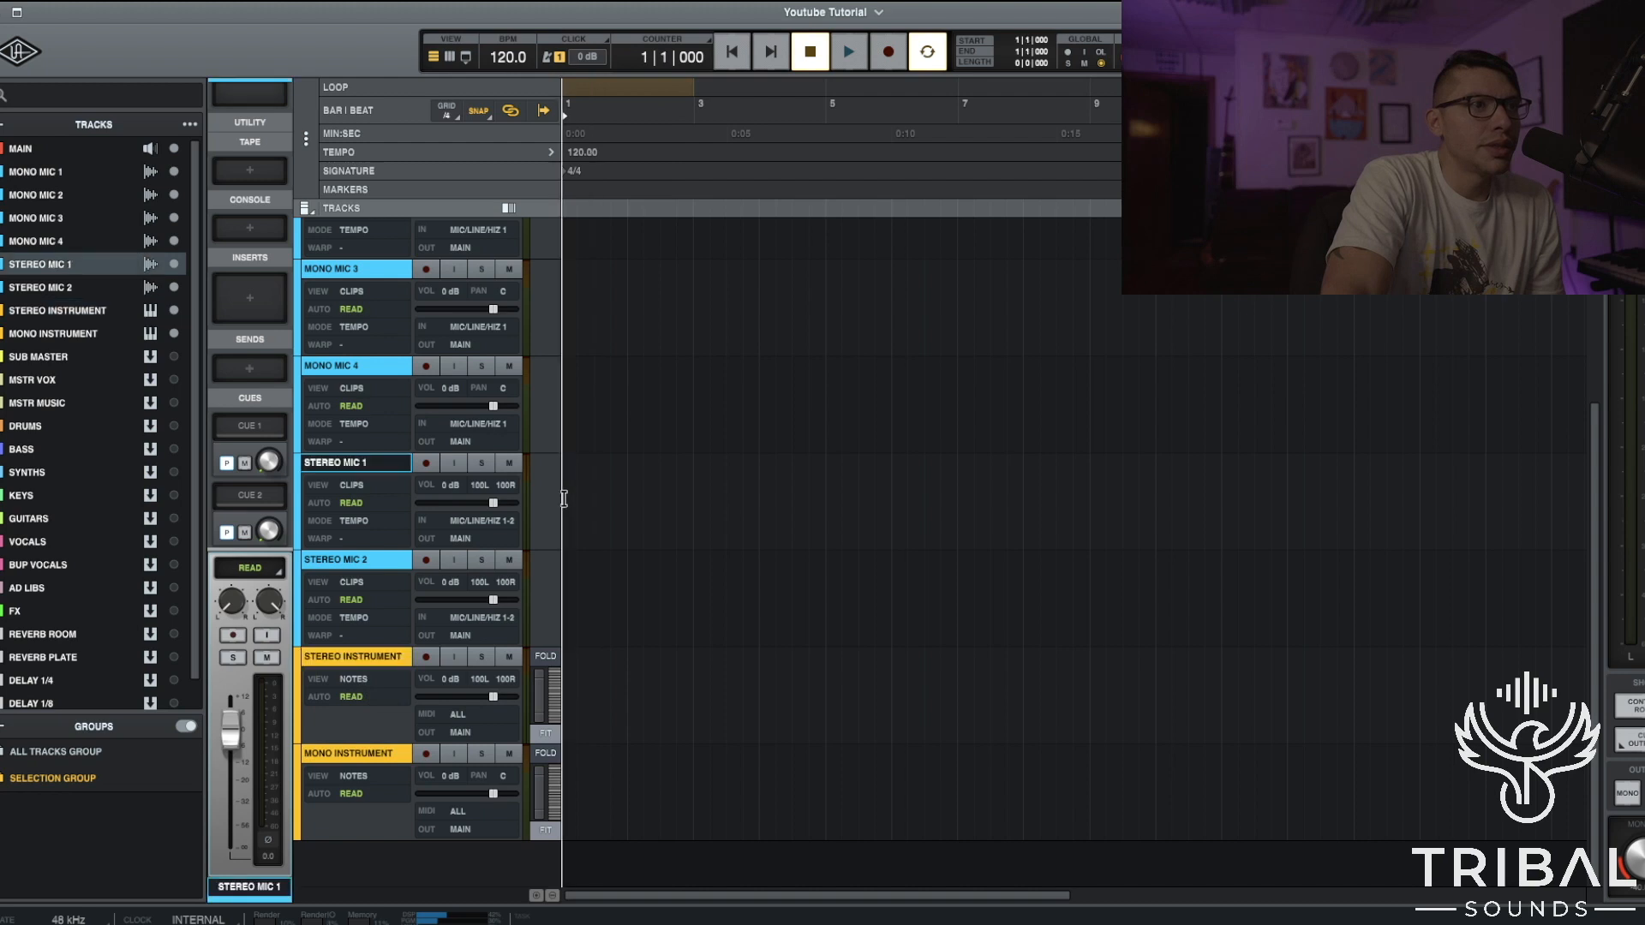
scroll(377, 504, "up", 6)
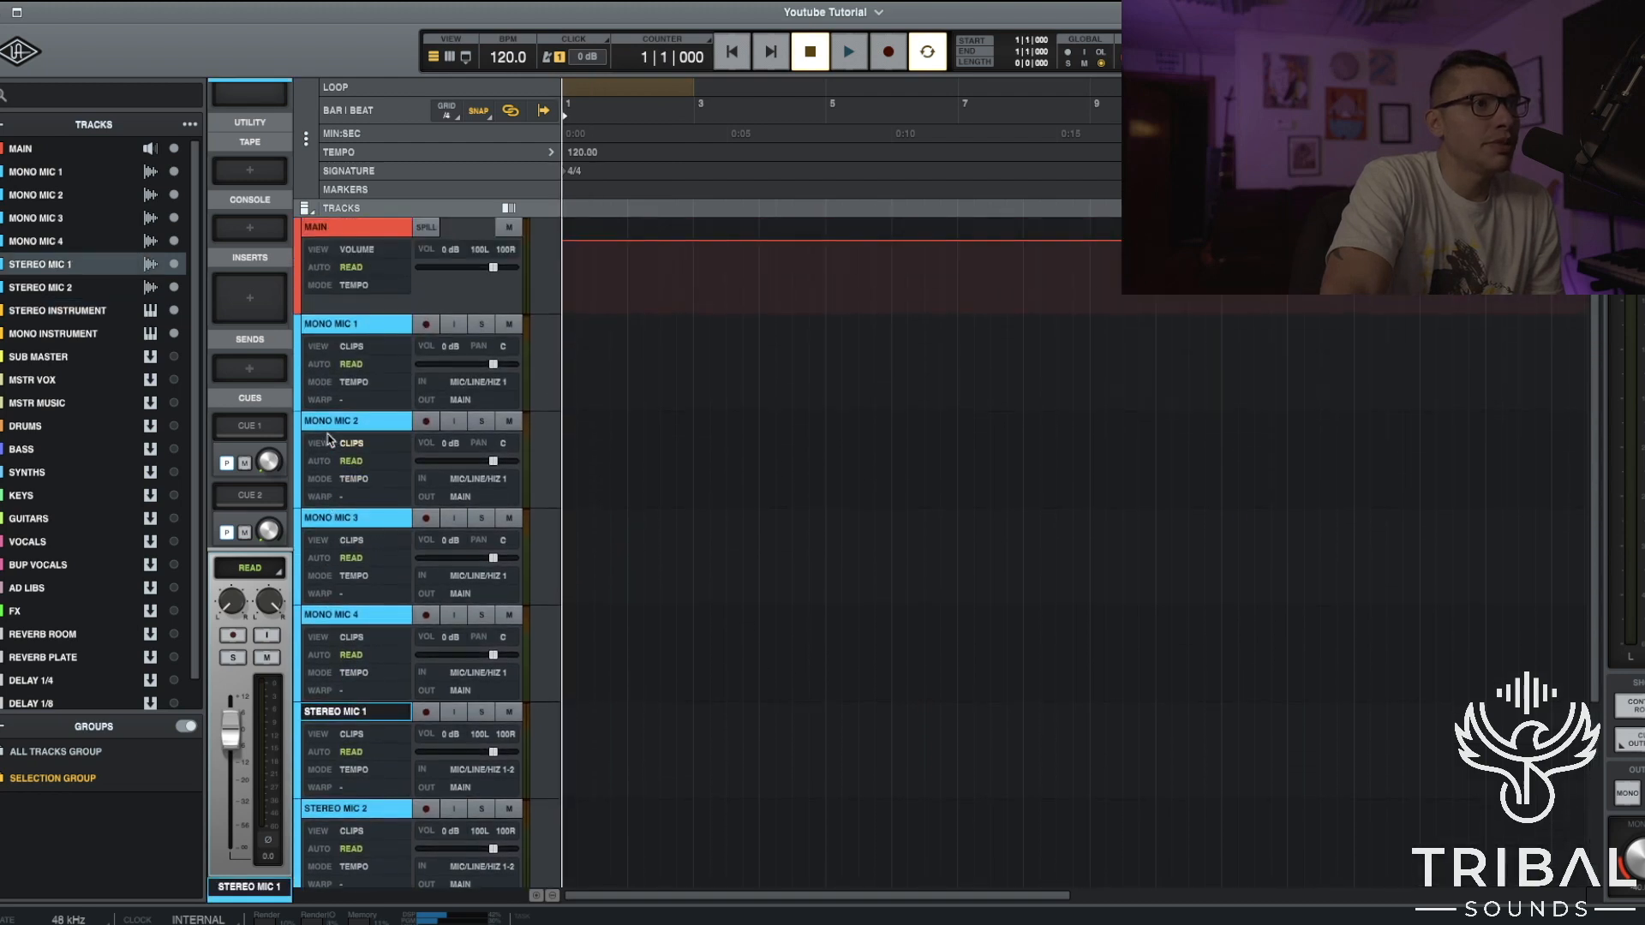
Rename the MONO MIC 1 track as R121 and the MONO MIC 2 track as SM57.
left_click(334, 330)
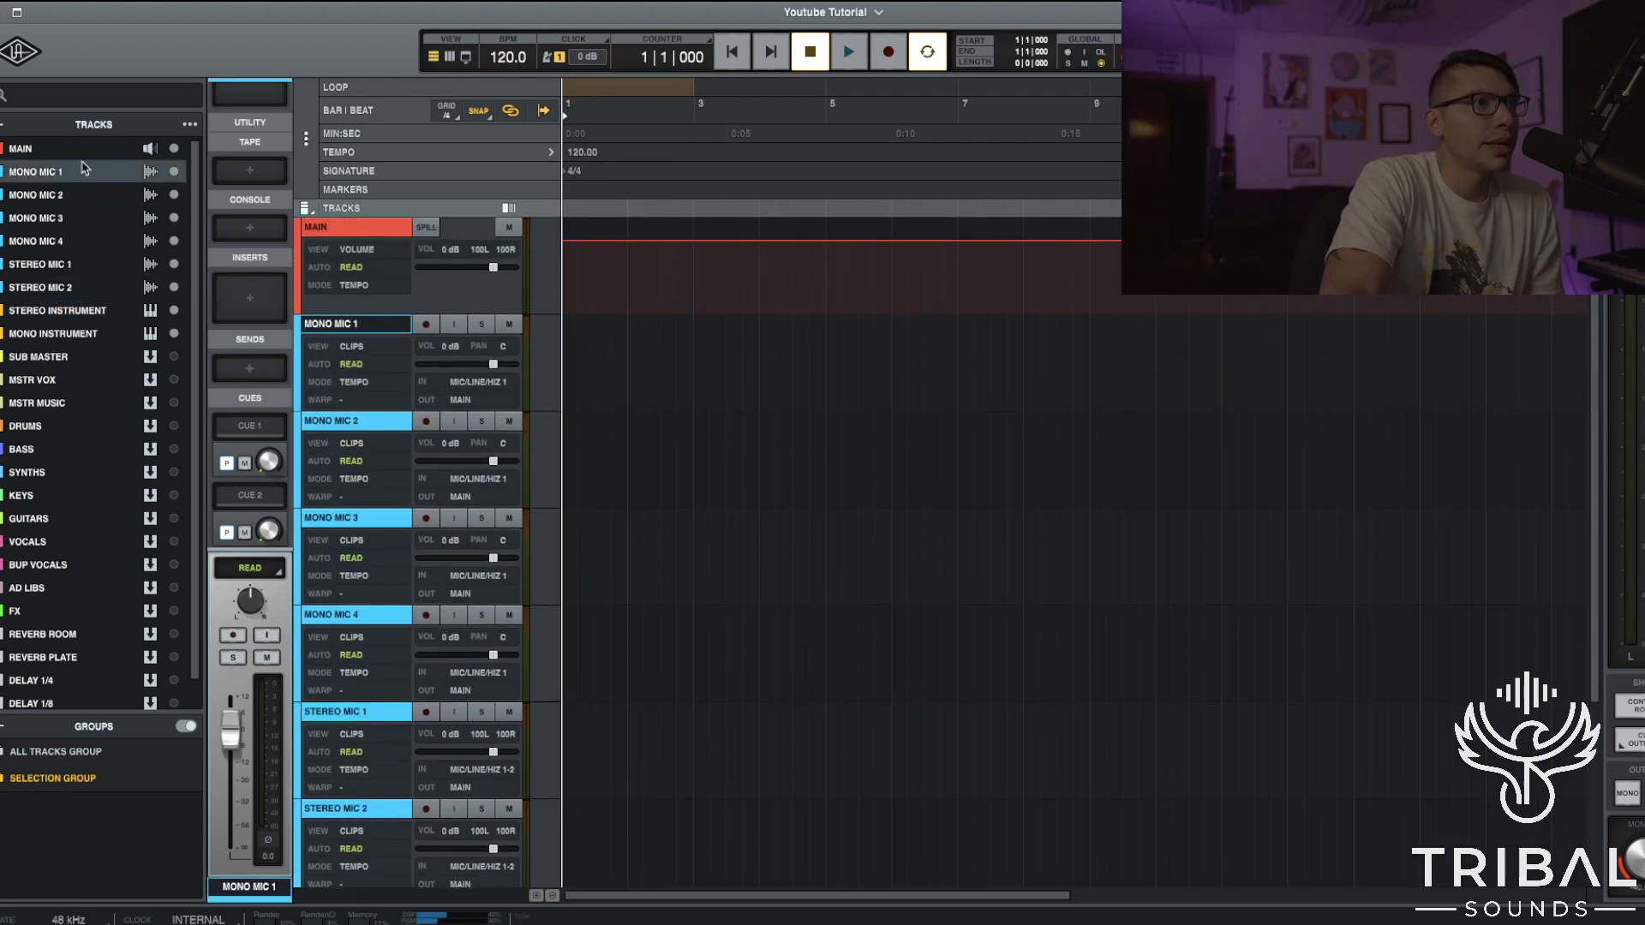
scroll(244, 342, "up", 3)
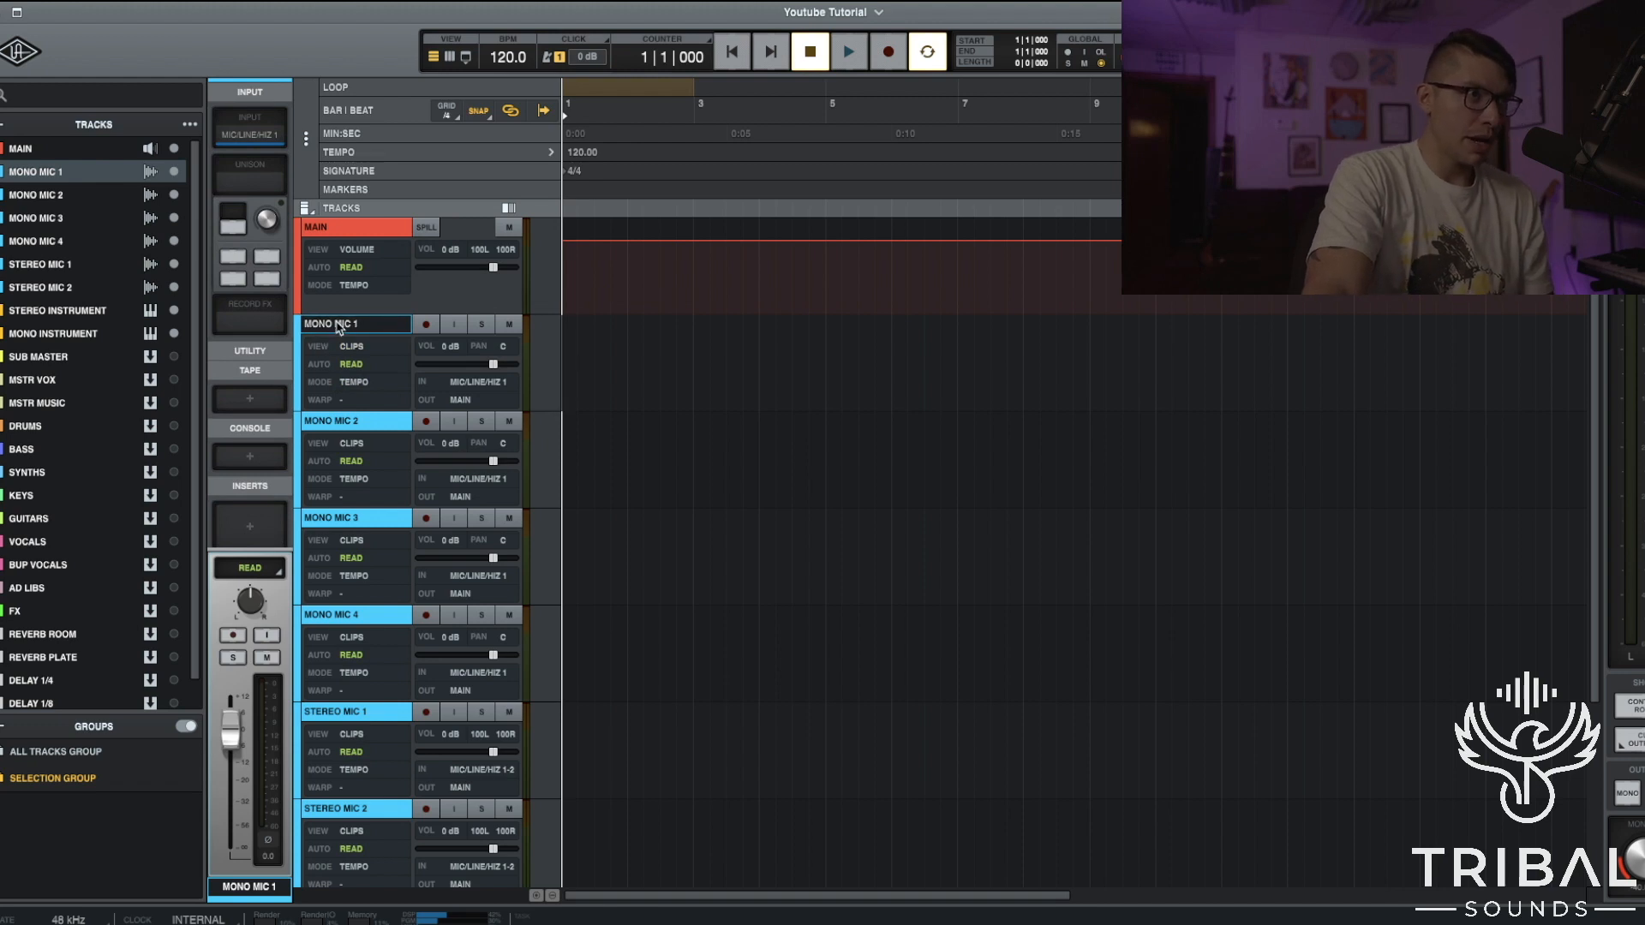
double_click(338, 325)
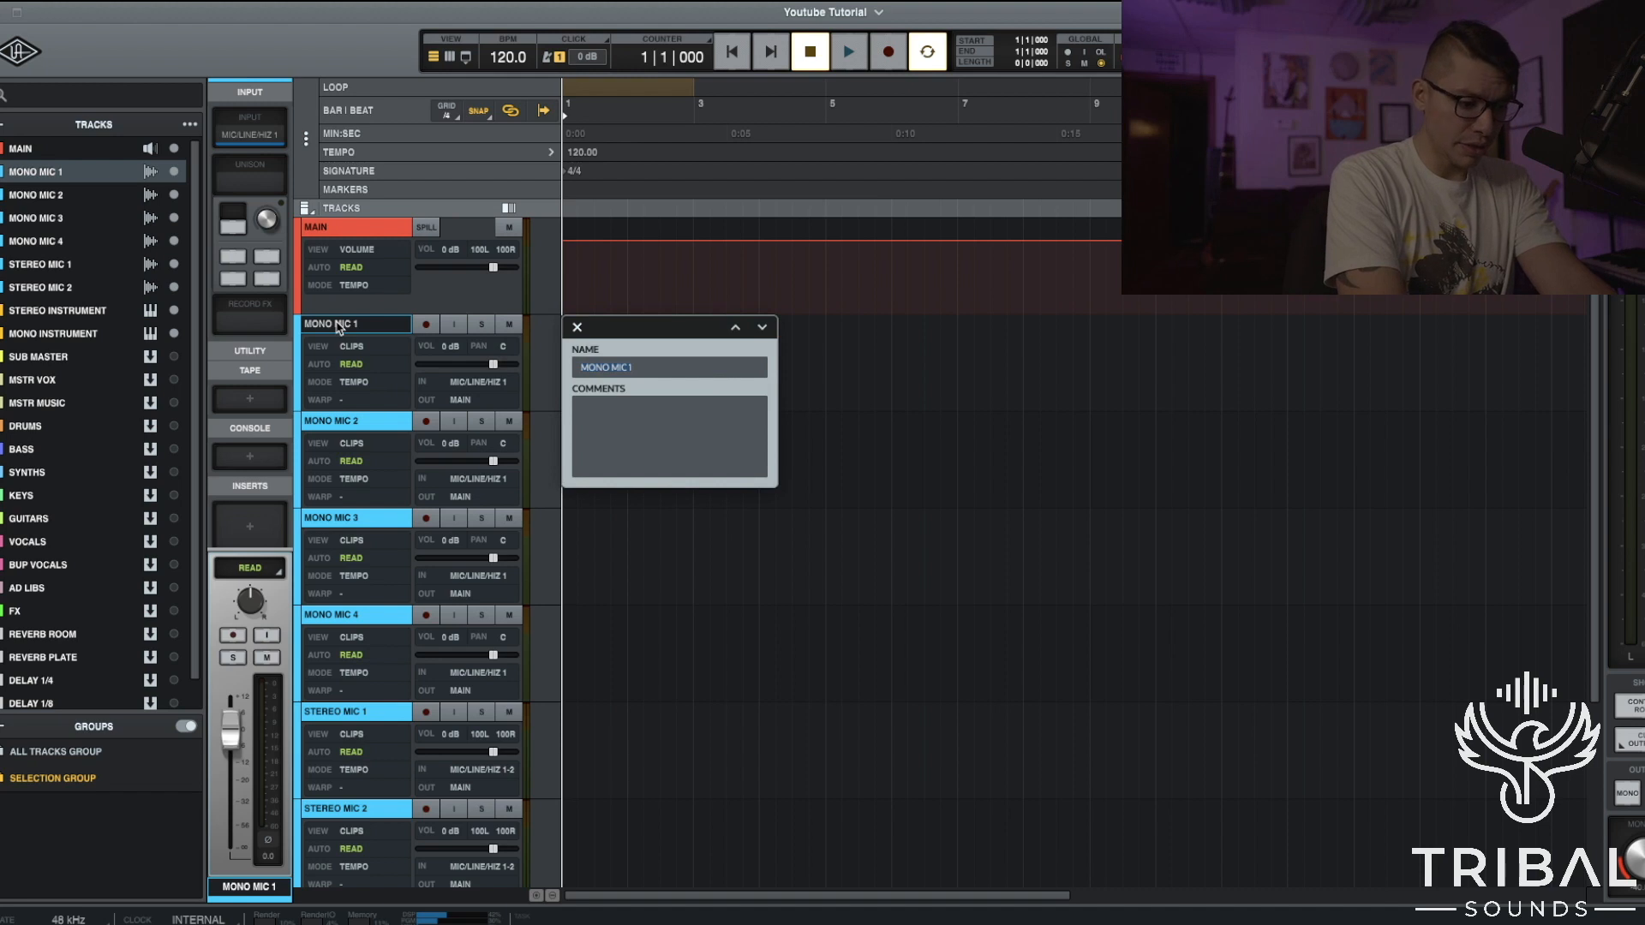
type("R121")
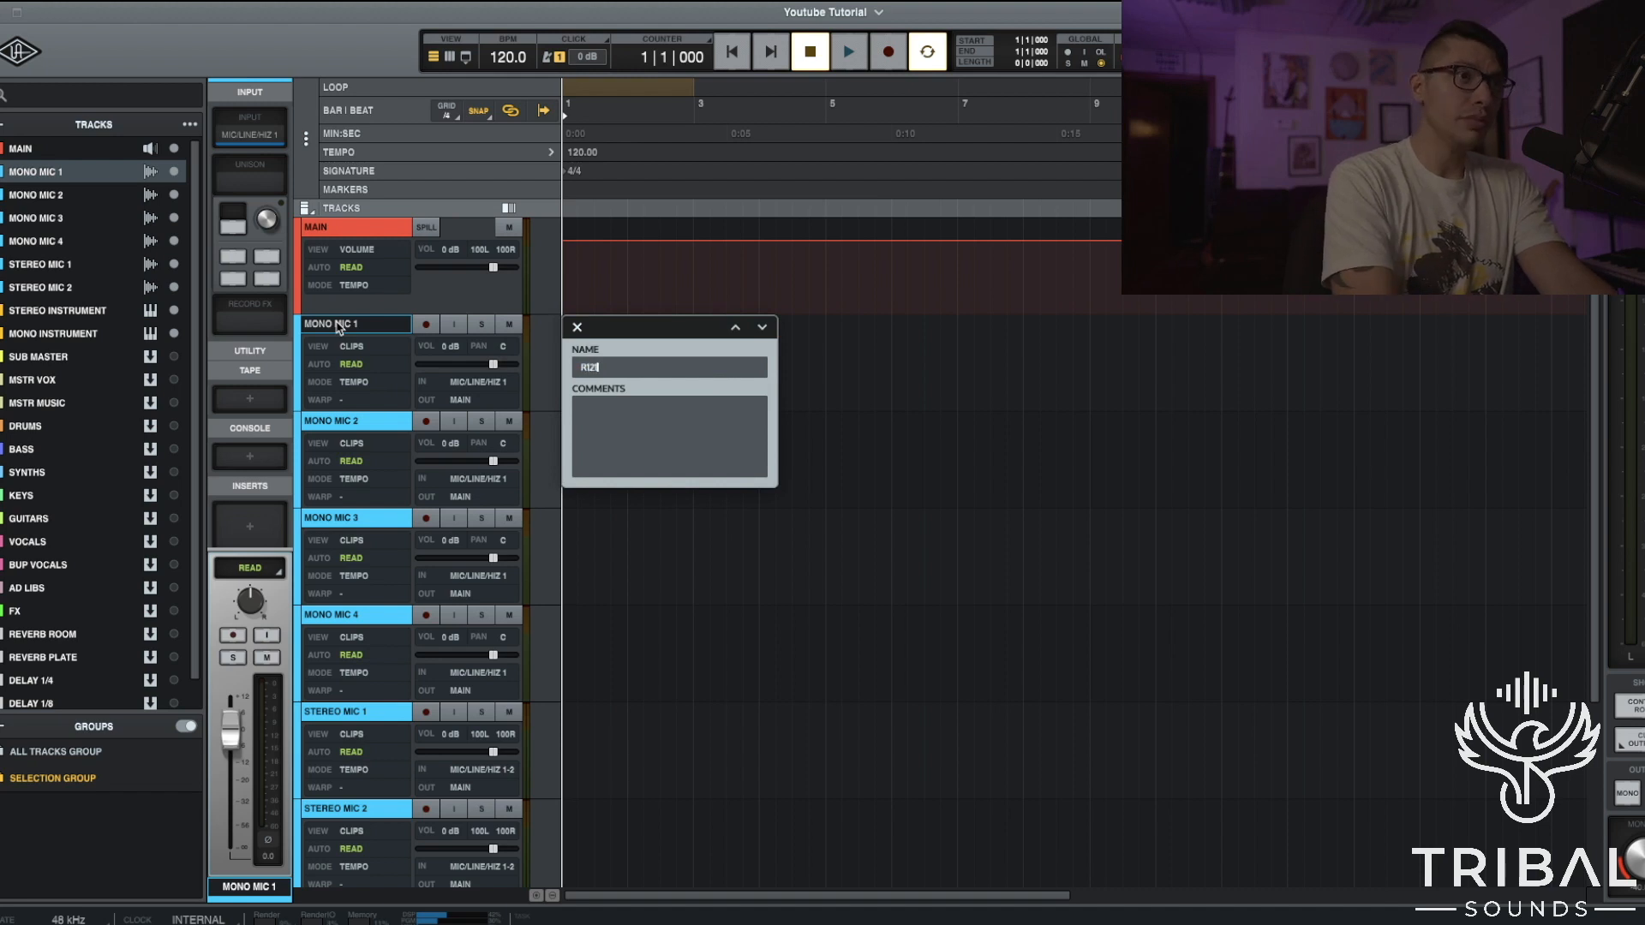
key("Tab")
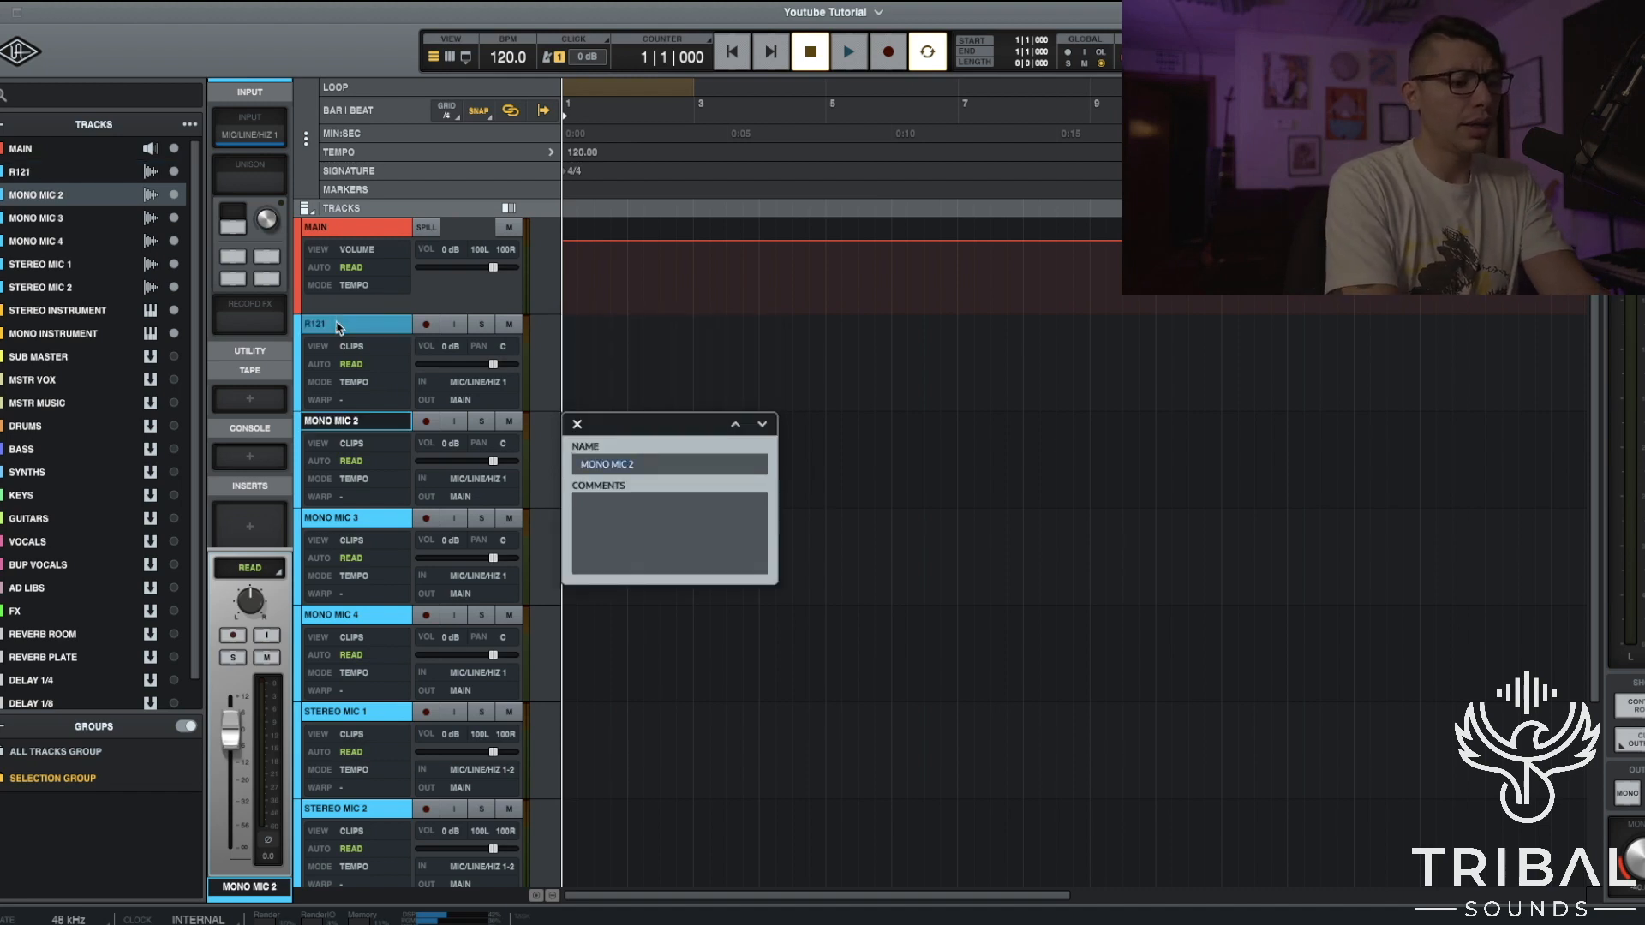
type("SM57")
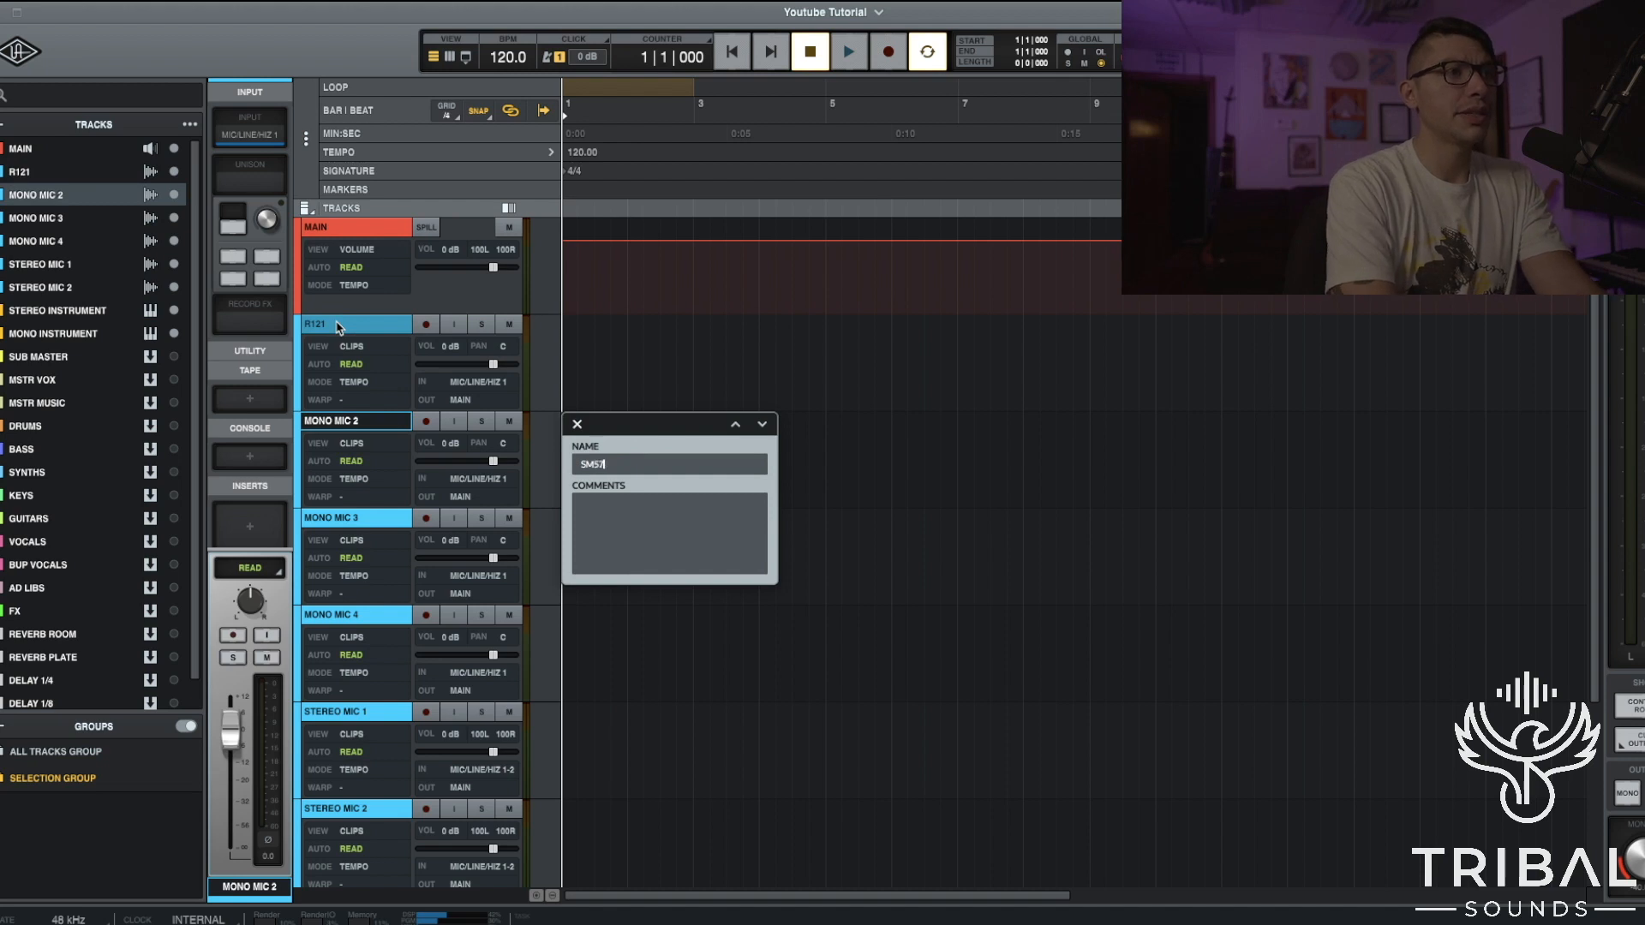
key("Tab")
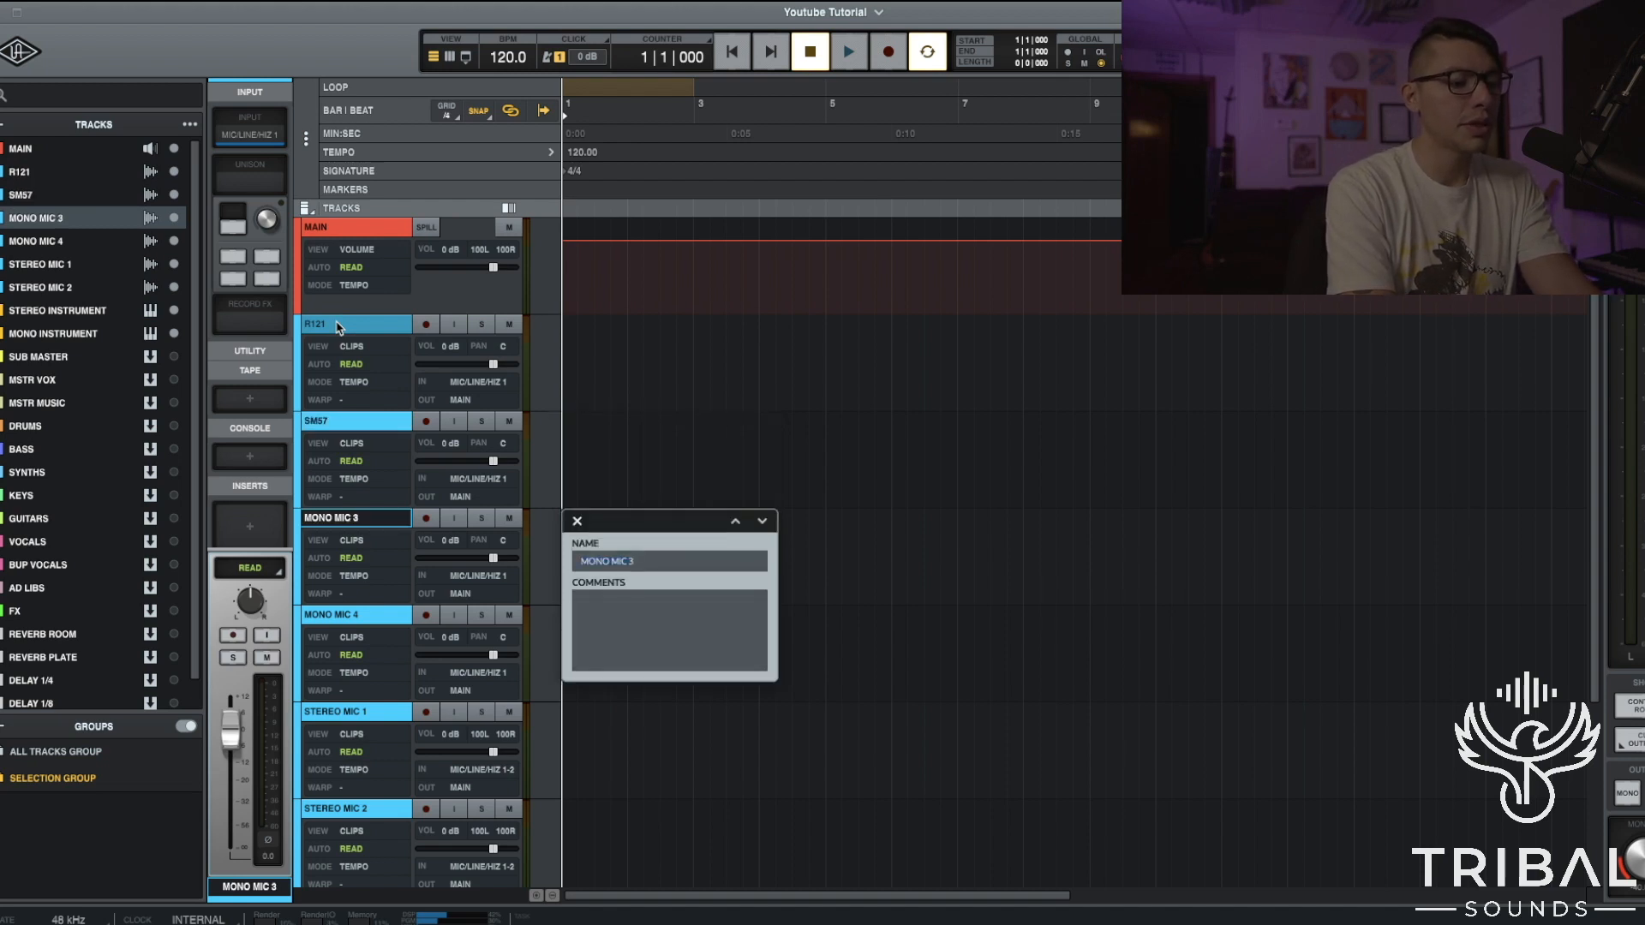
Rename the MONO MIC 3 track as FLEX MIC and the MONO MIC 4 track as SM7B.
type("FL")
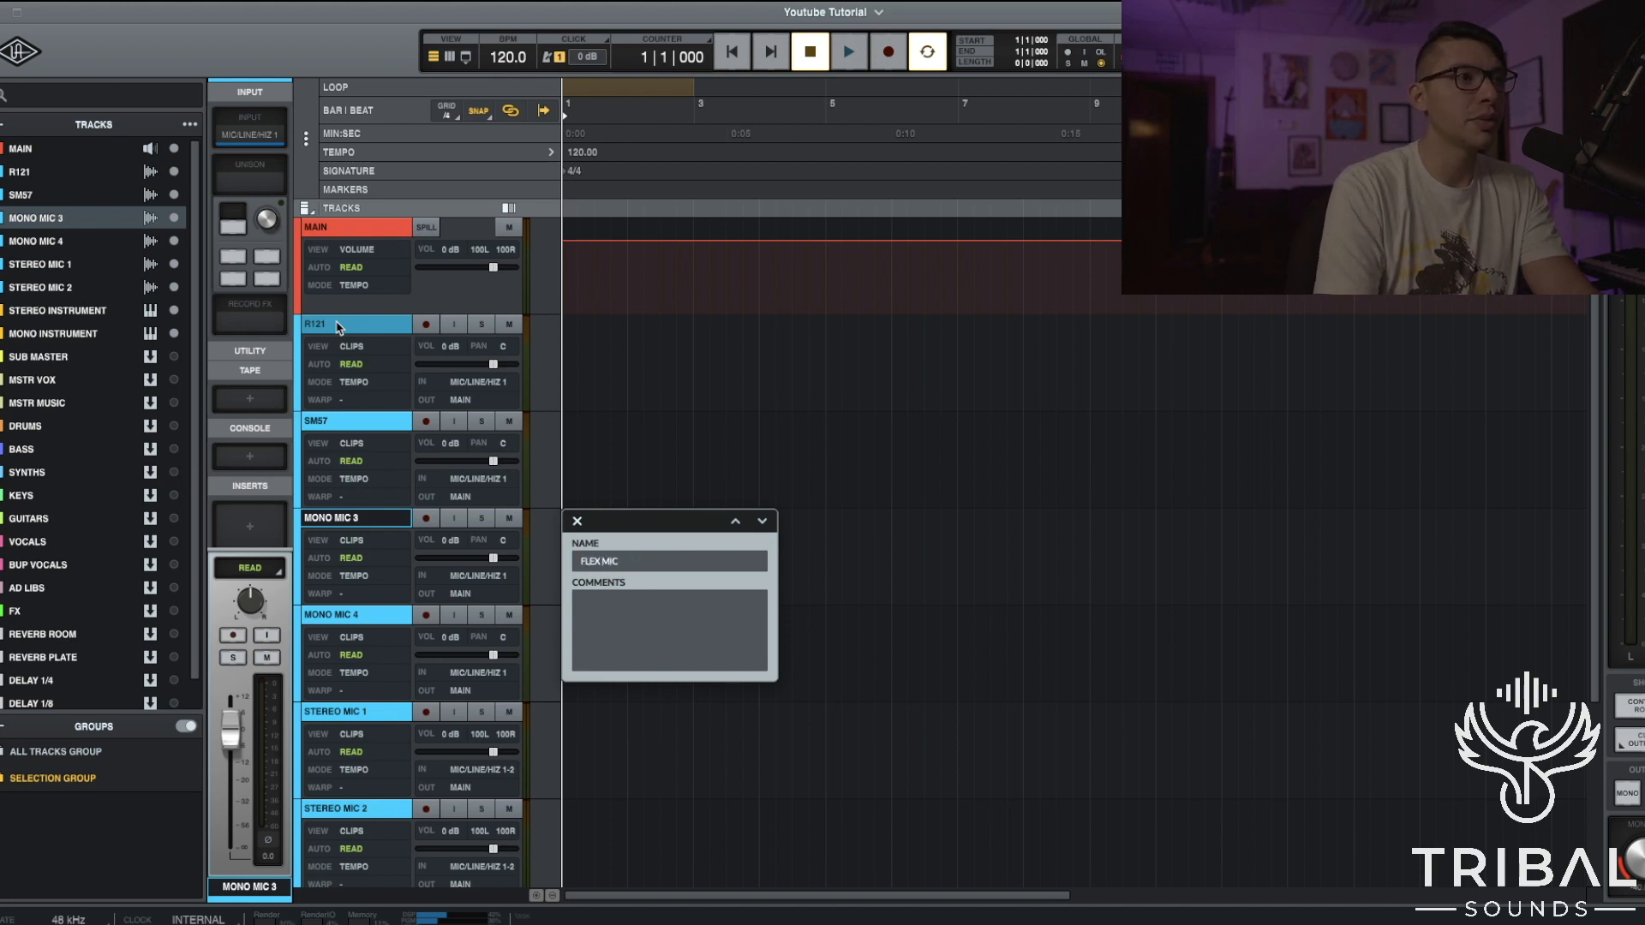
type("EX MIC")
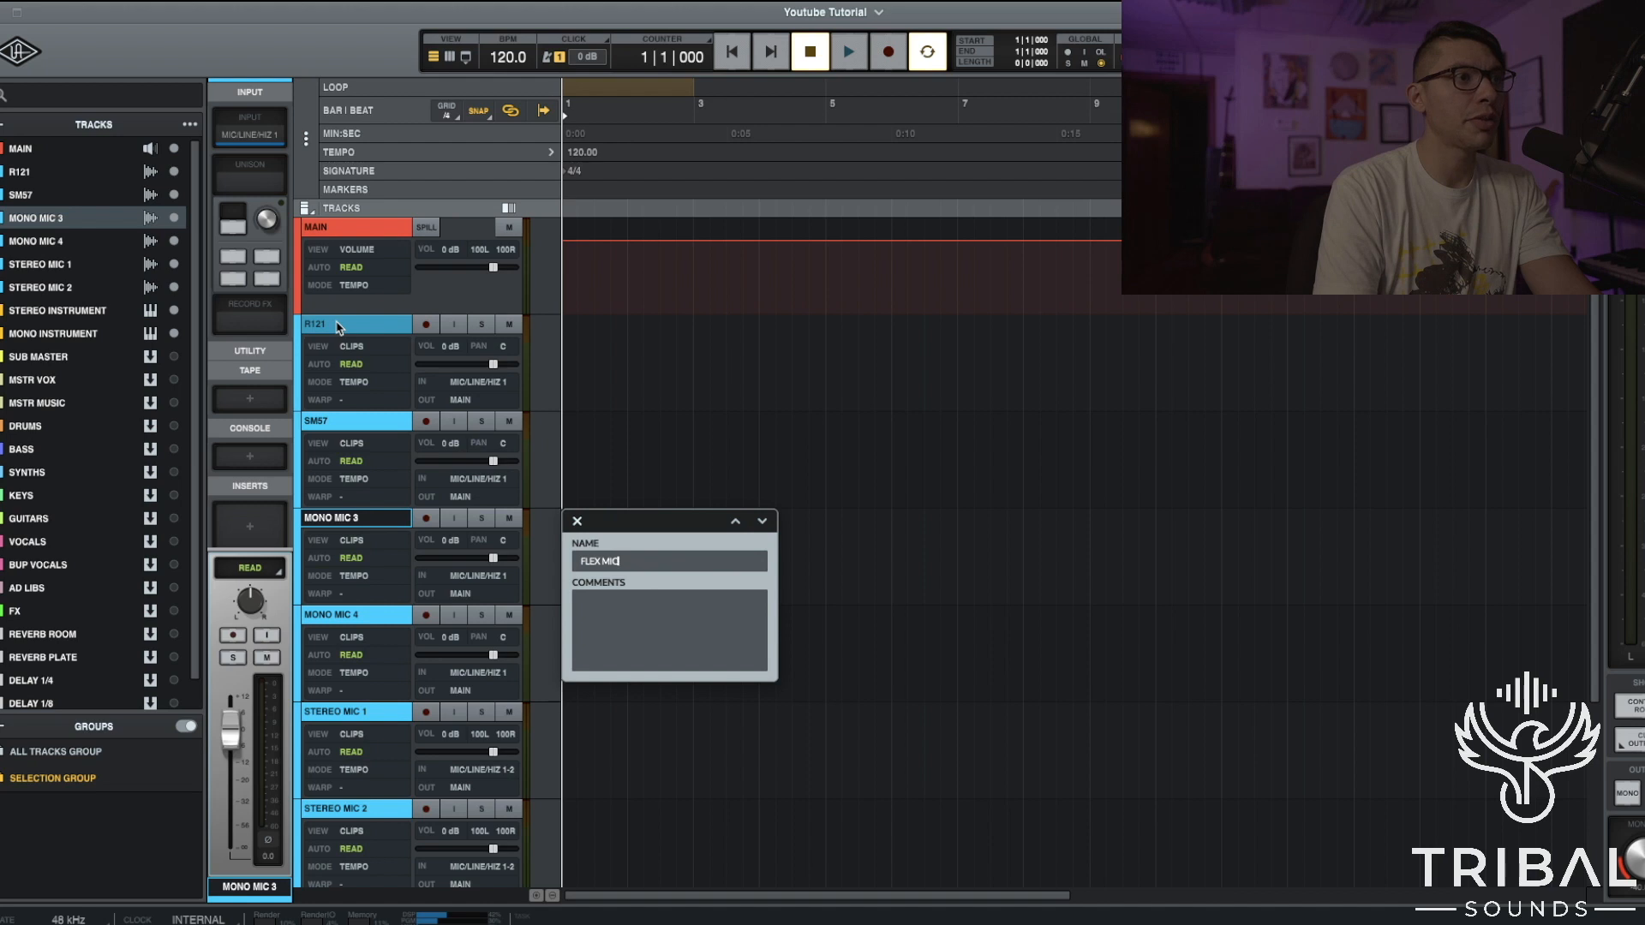
key("Tab")
type("S")
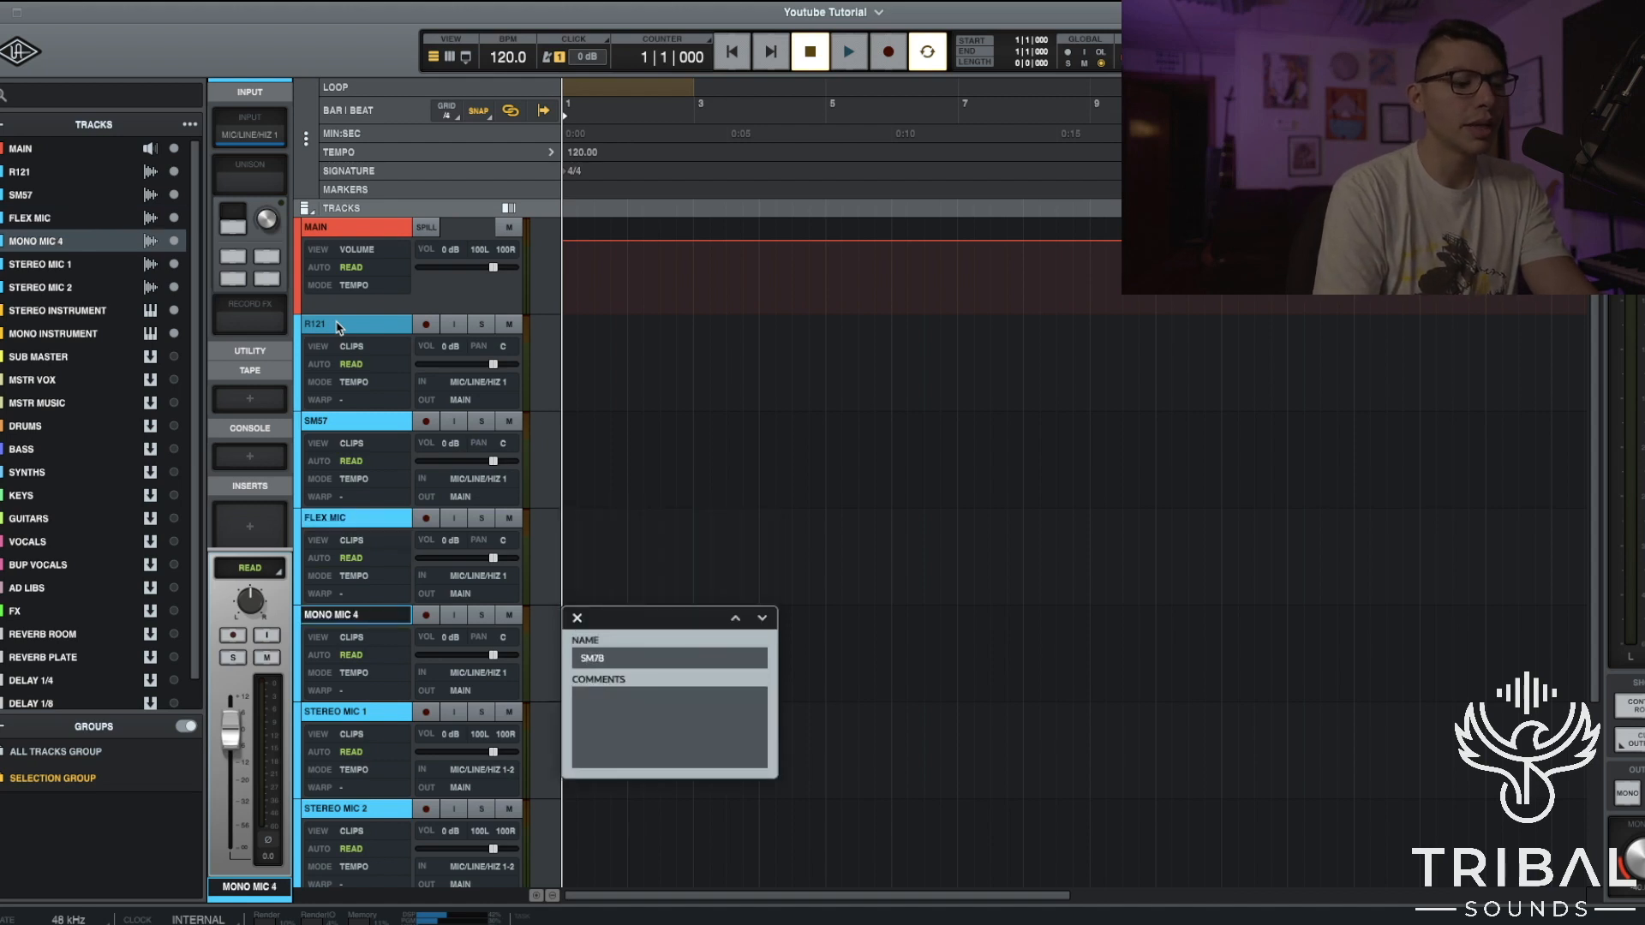
Rename the two stereo mic tracks as TL 1 and TL 2, keeping the instrument track names, and review the track list.
key("Tab")
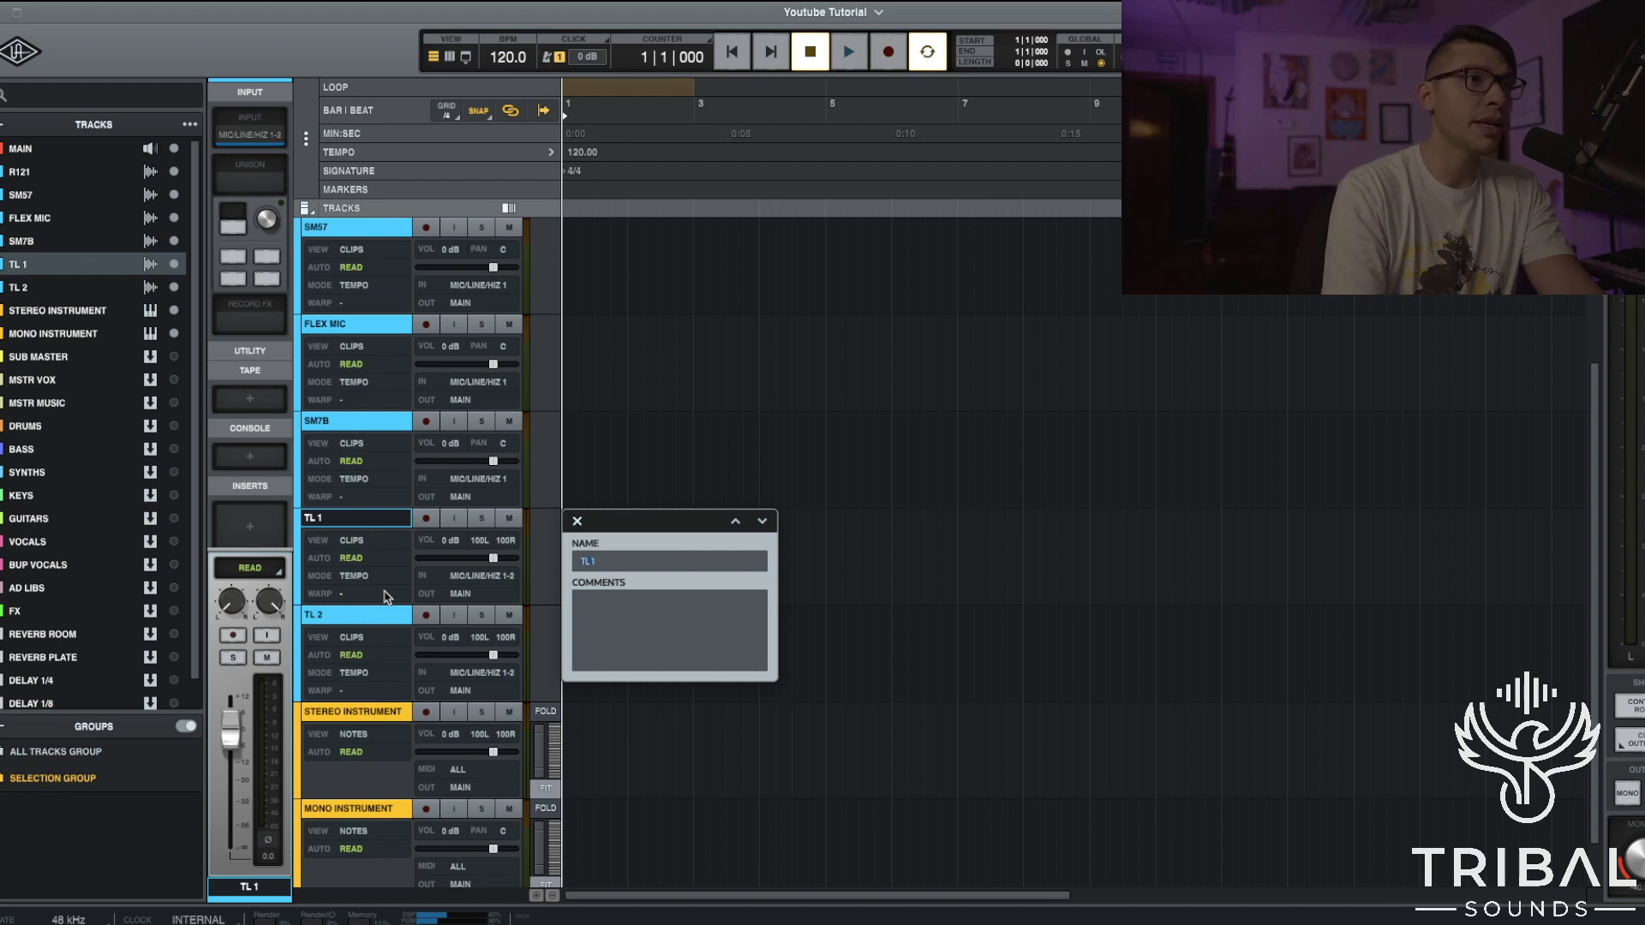
key("Tab")
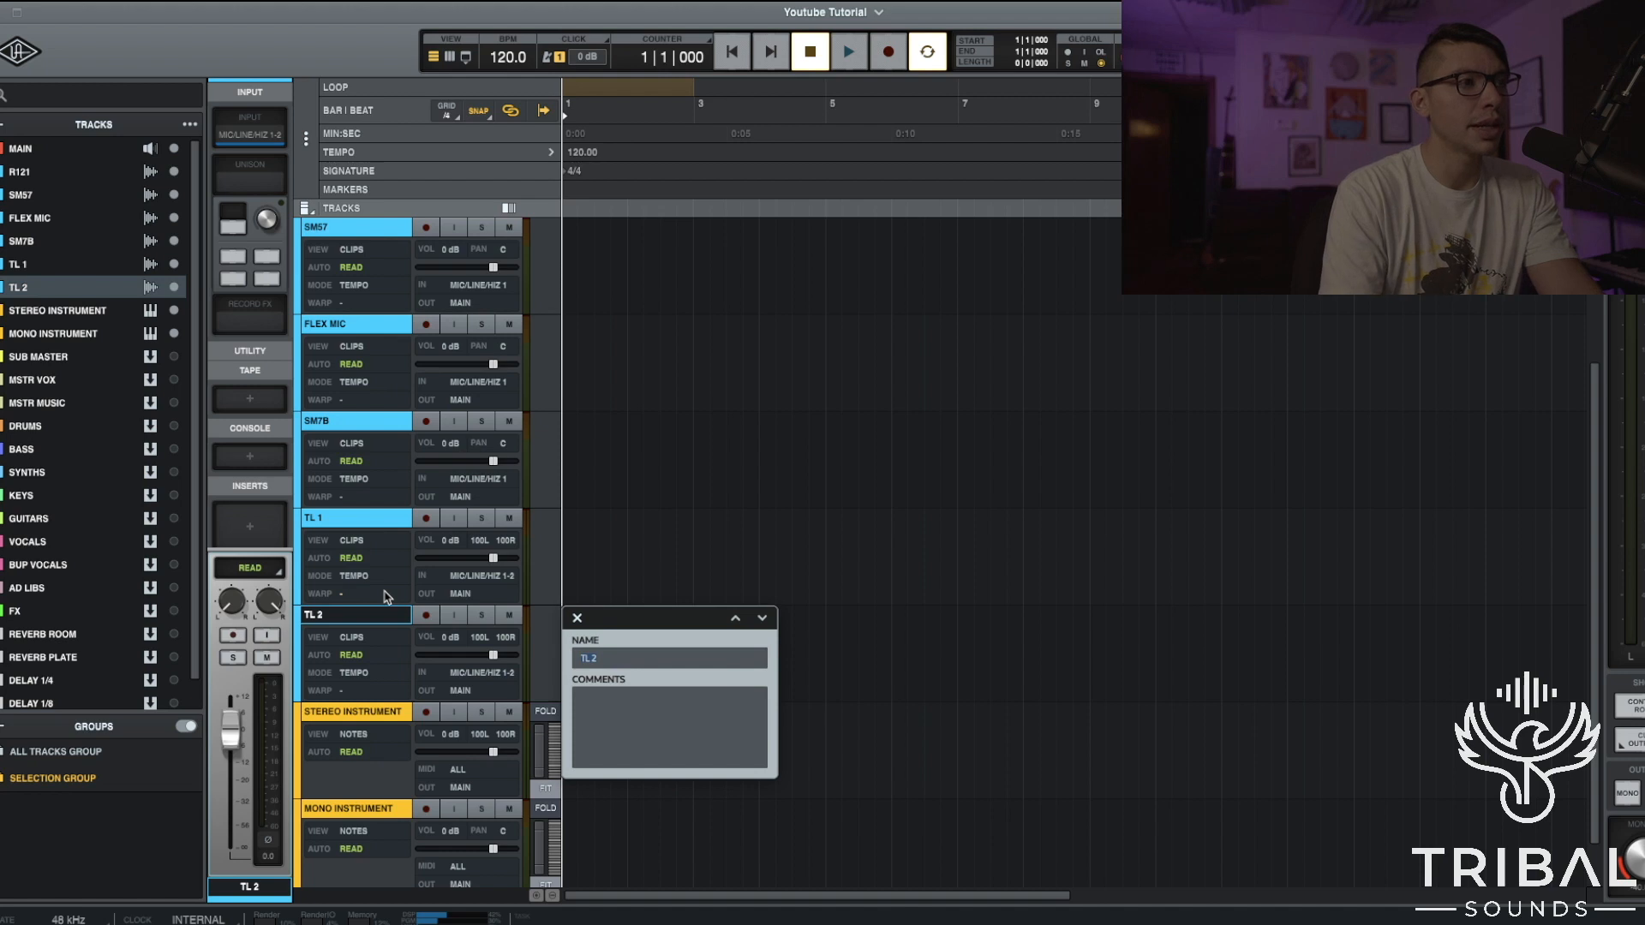
key("Tab")
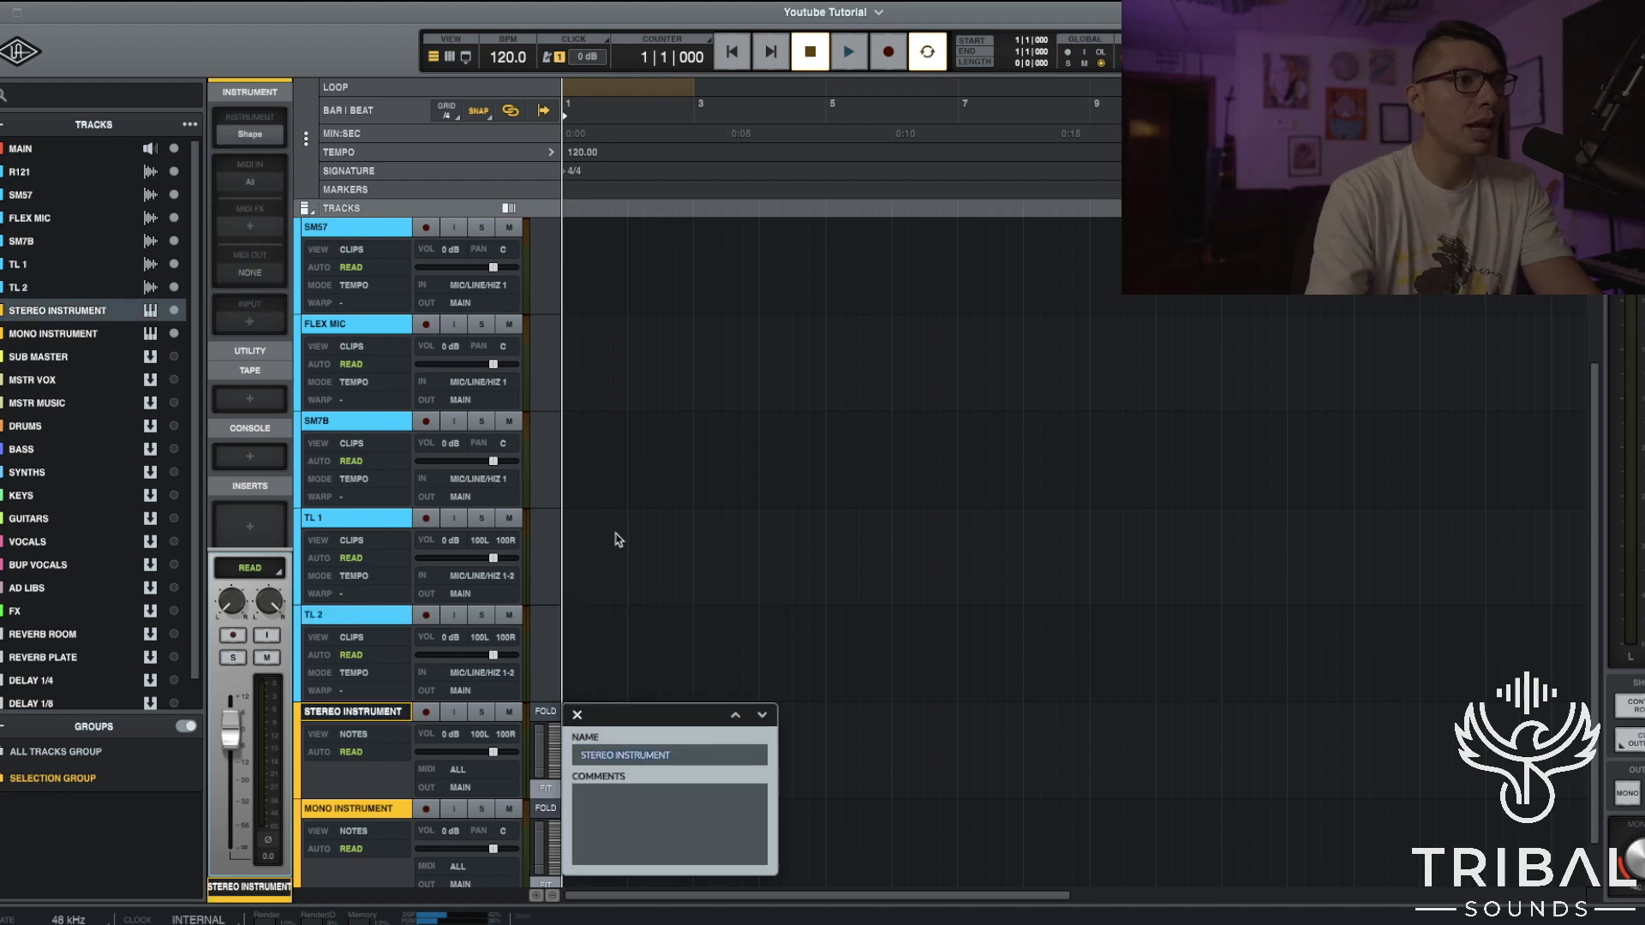
scroll(479, 599, "down", 3)
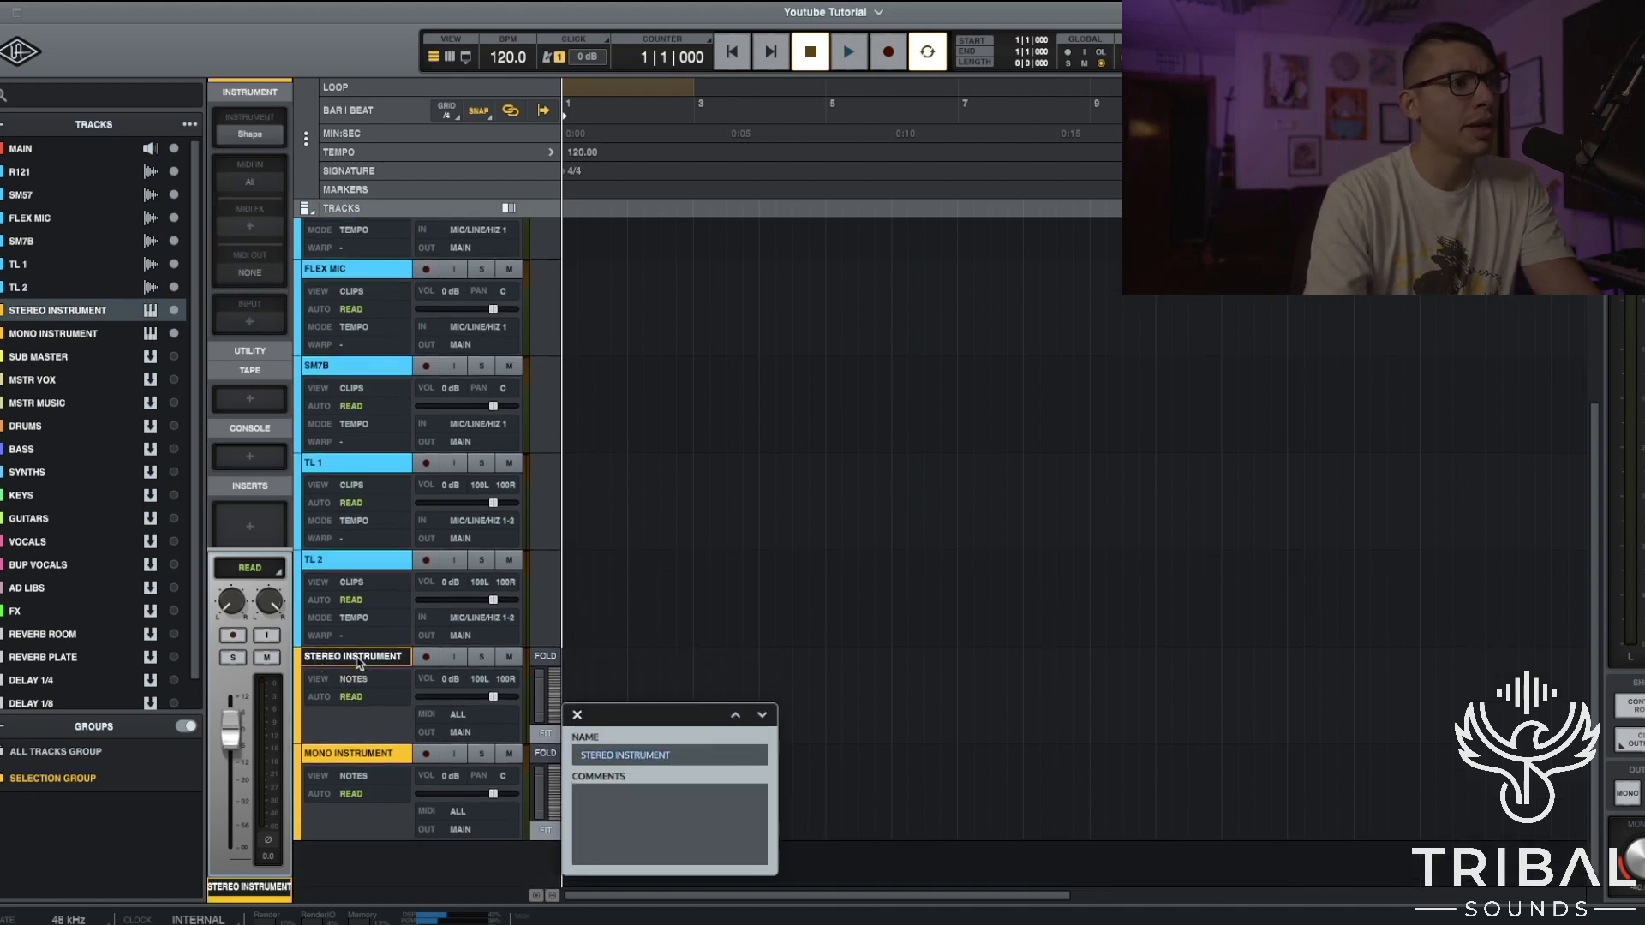
scroll(663, 794, "up", 10)
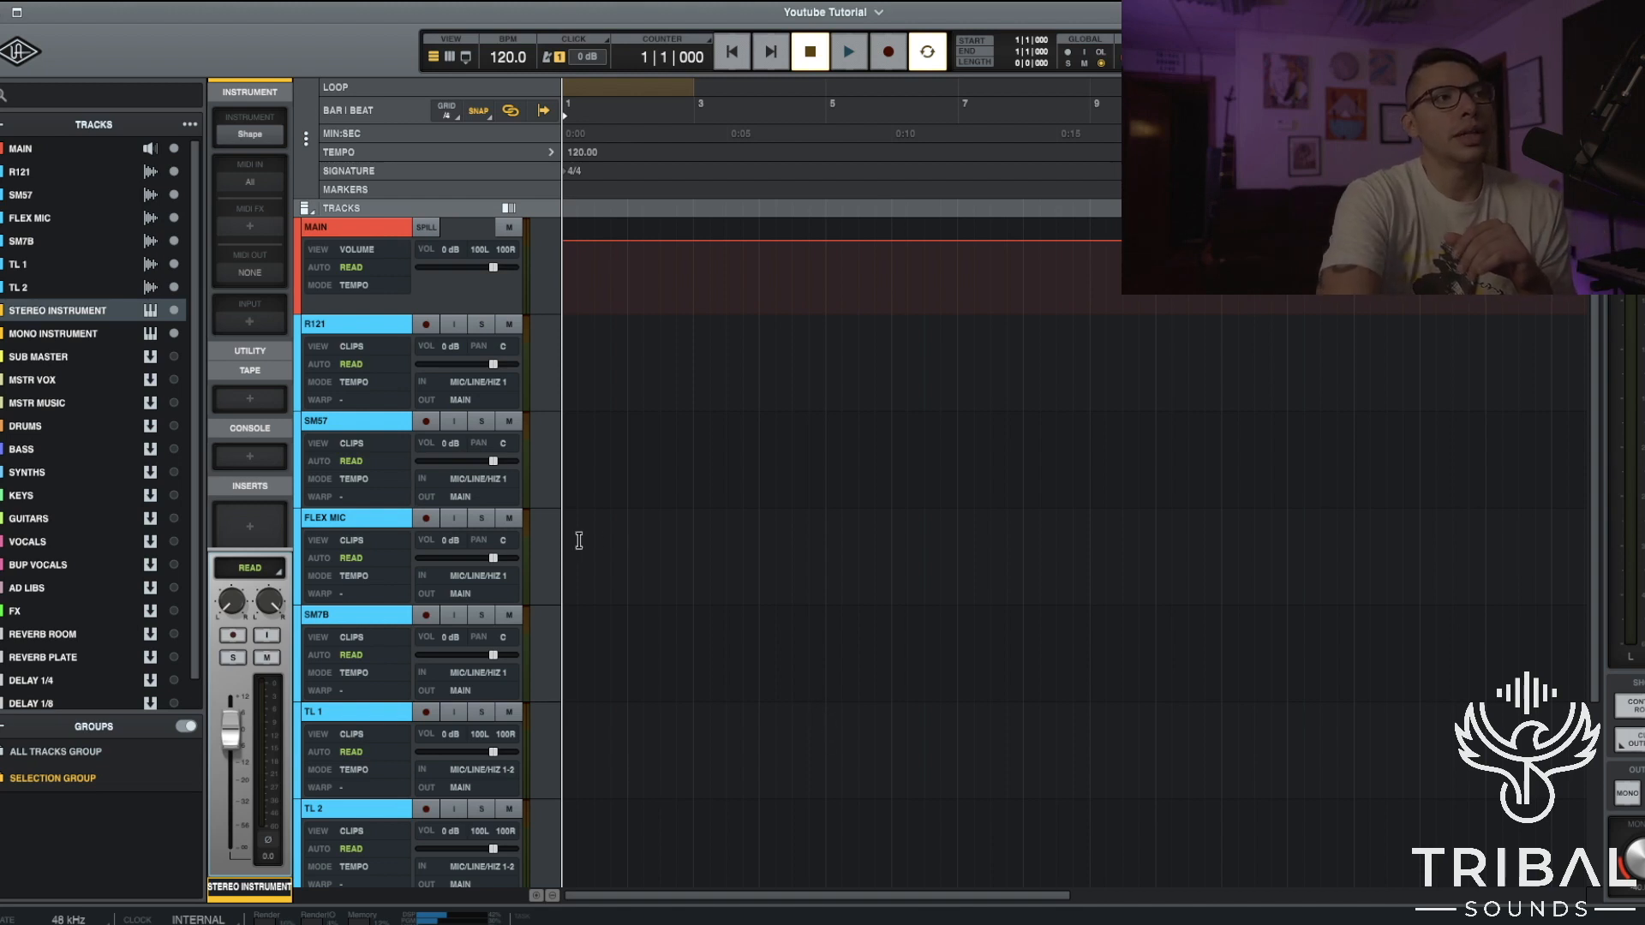
scroll(600, 542, "down", 5)
scroll(616, 733, "up", 5)
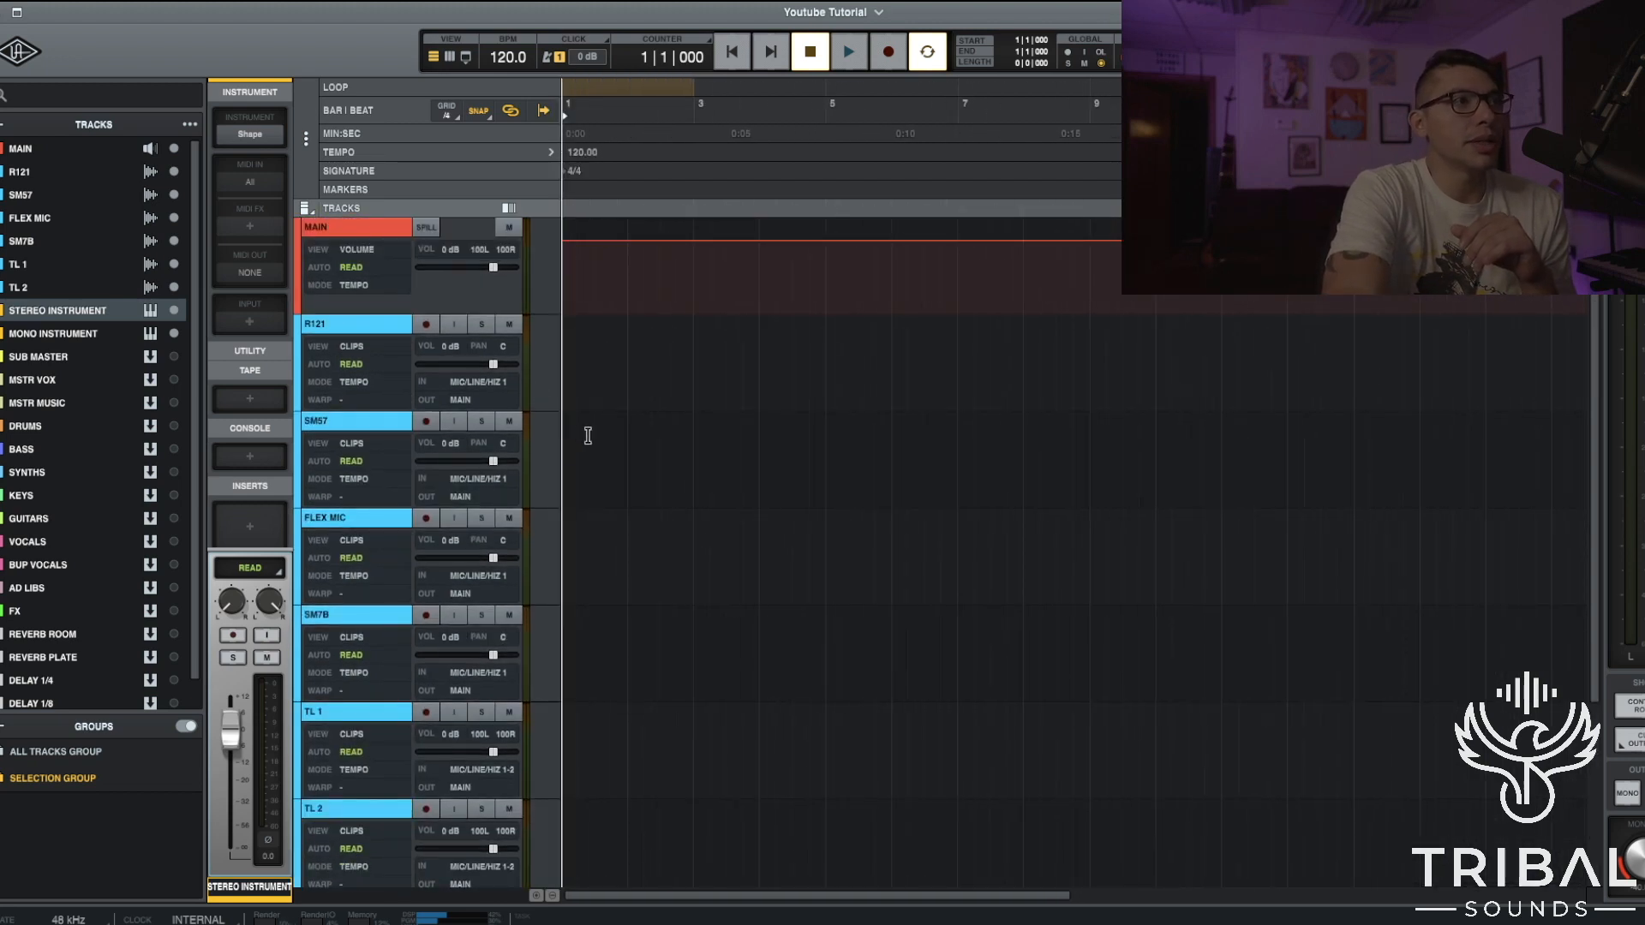
Start saving the session as a template named Youtube Tutorial 1.0.
left_click(97, 2)
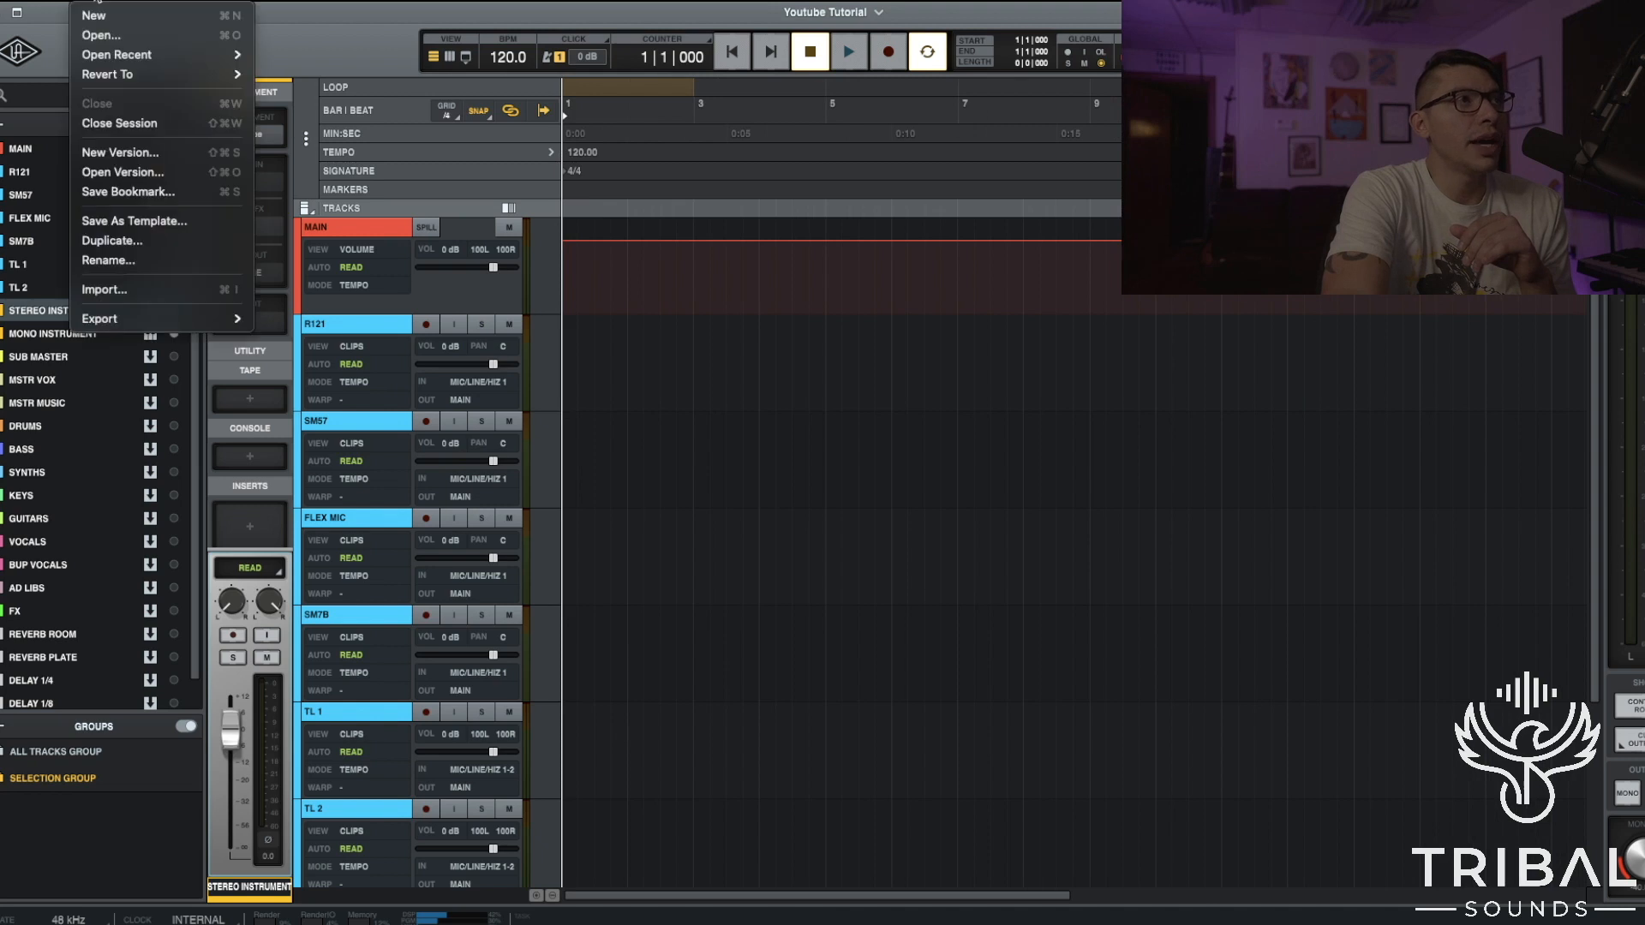
left_click(132, 222)
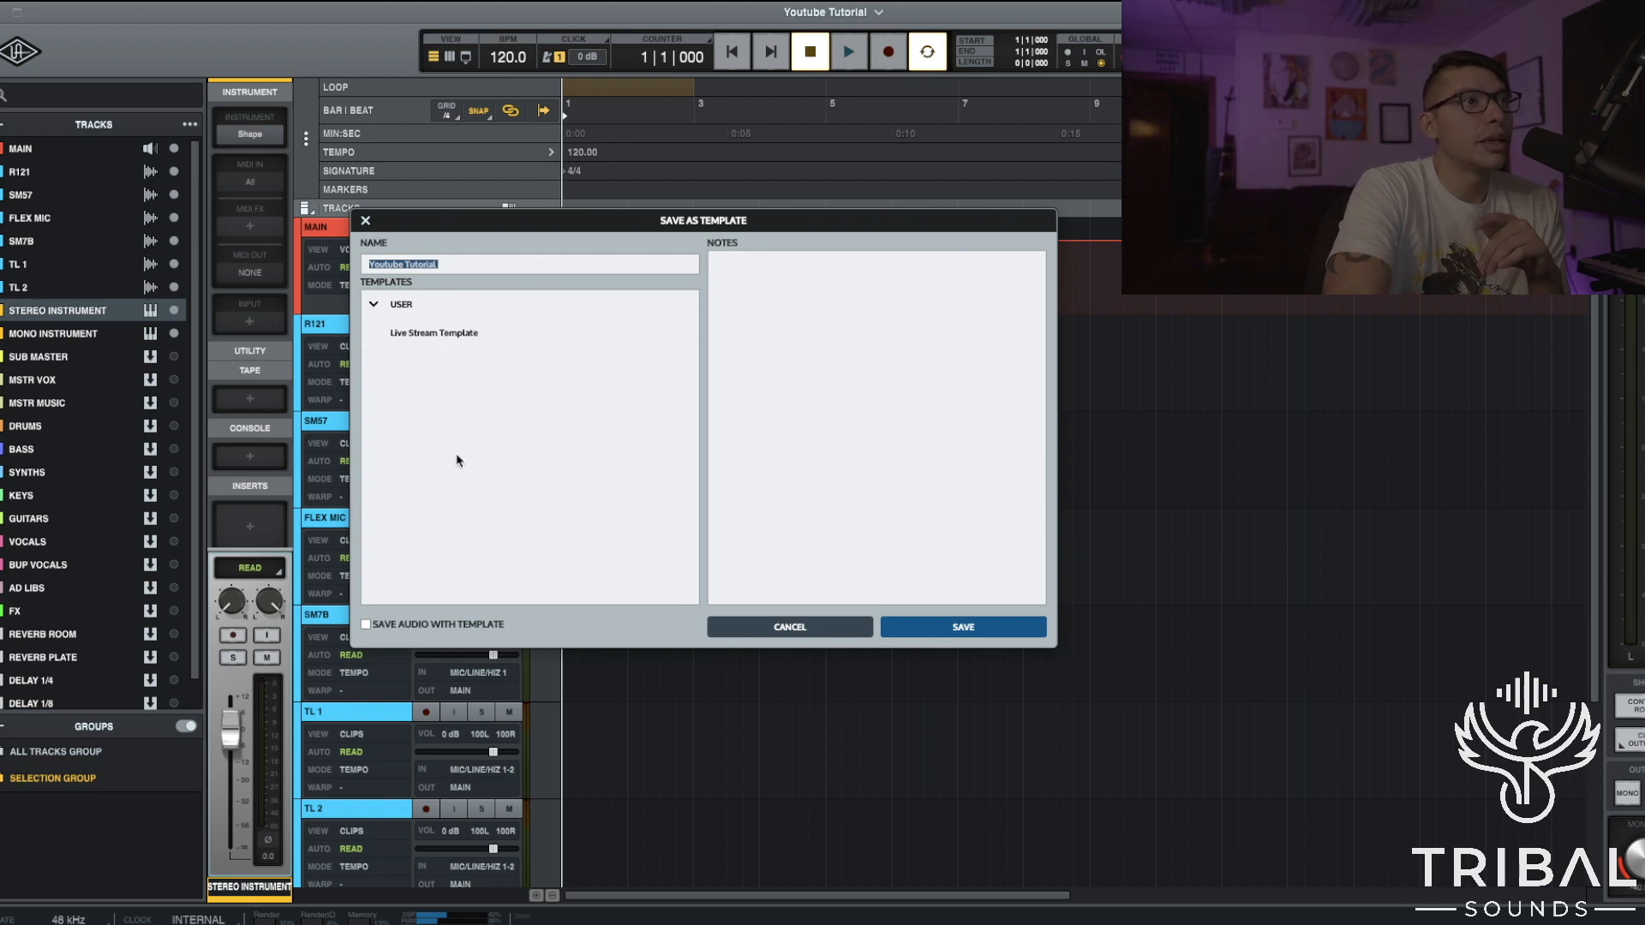
left_click(454, 267)
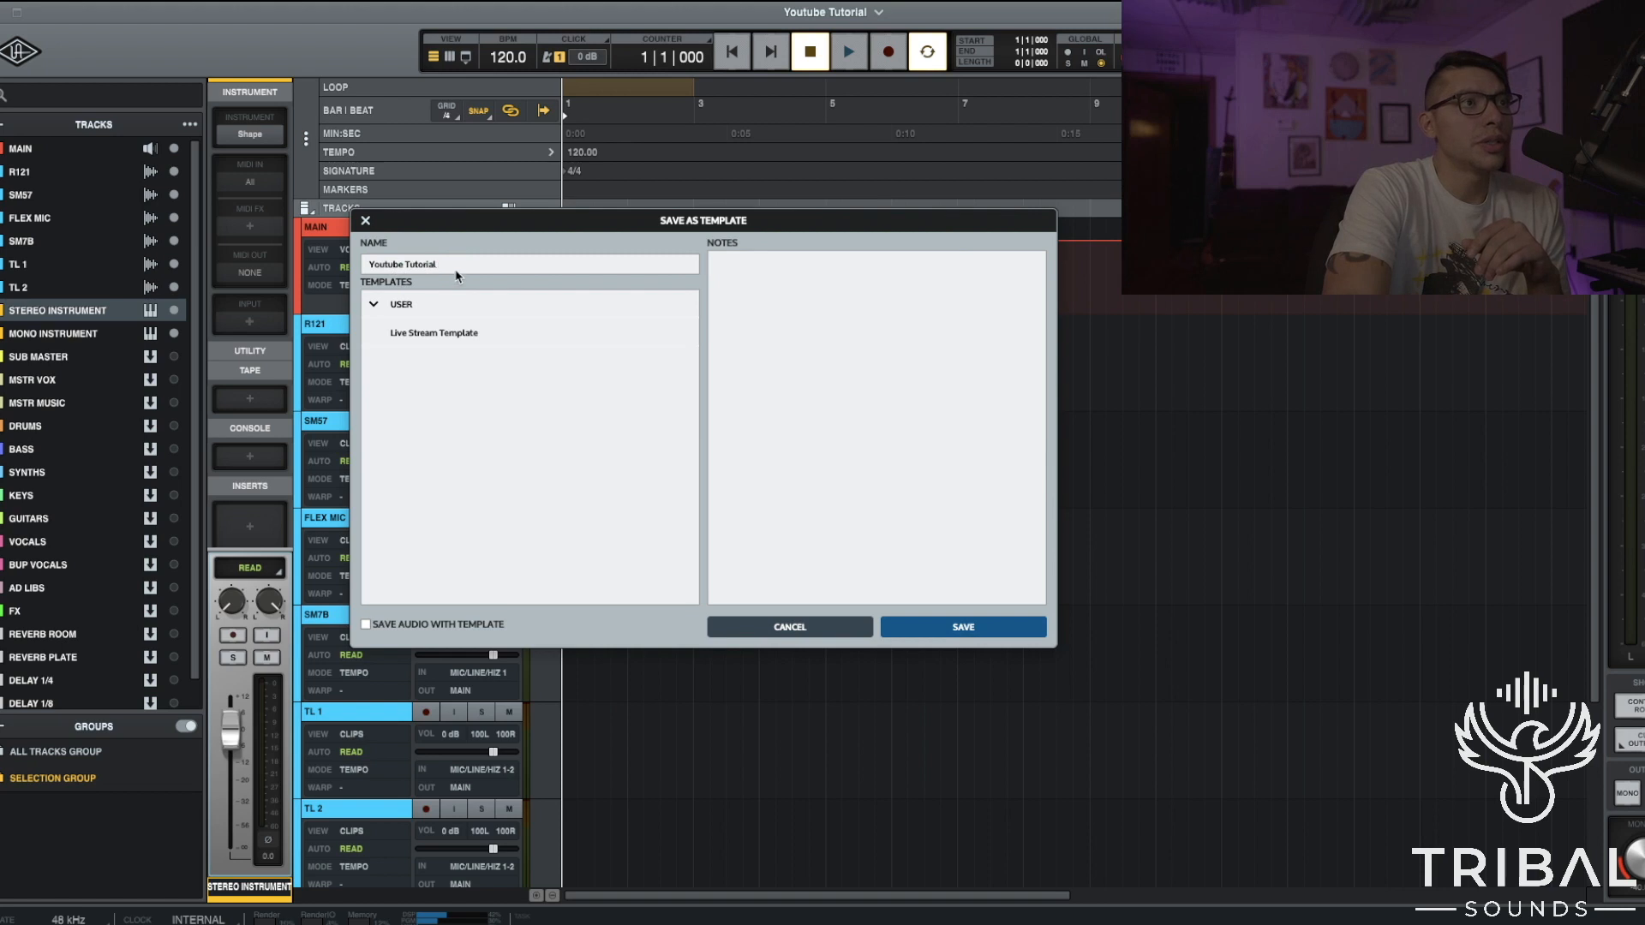
type("1.0")
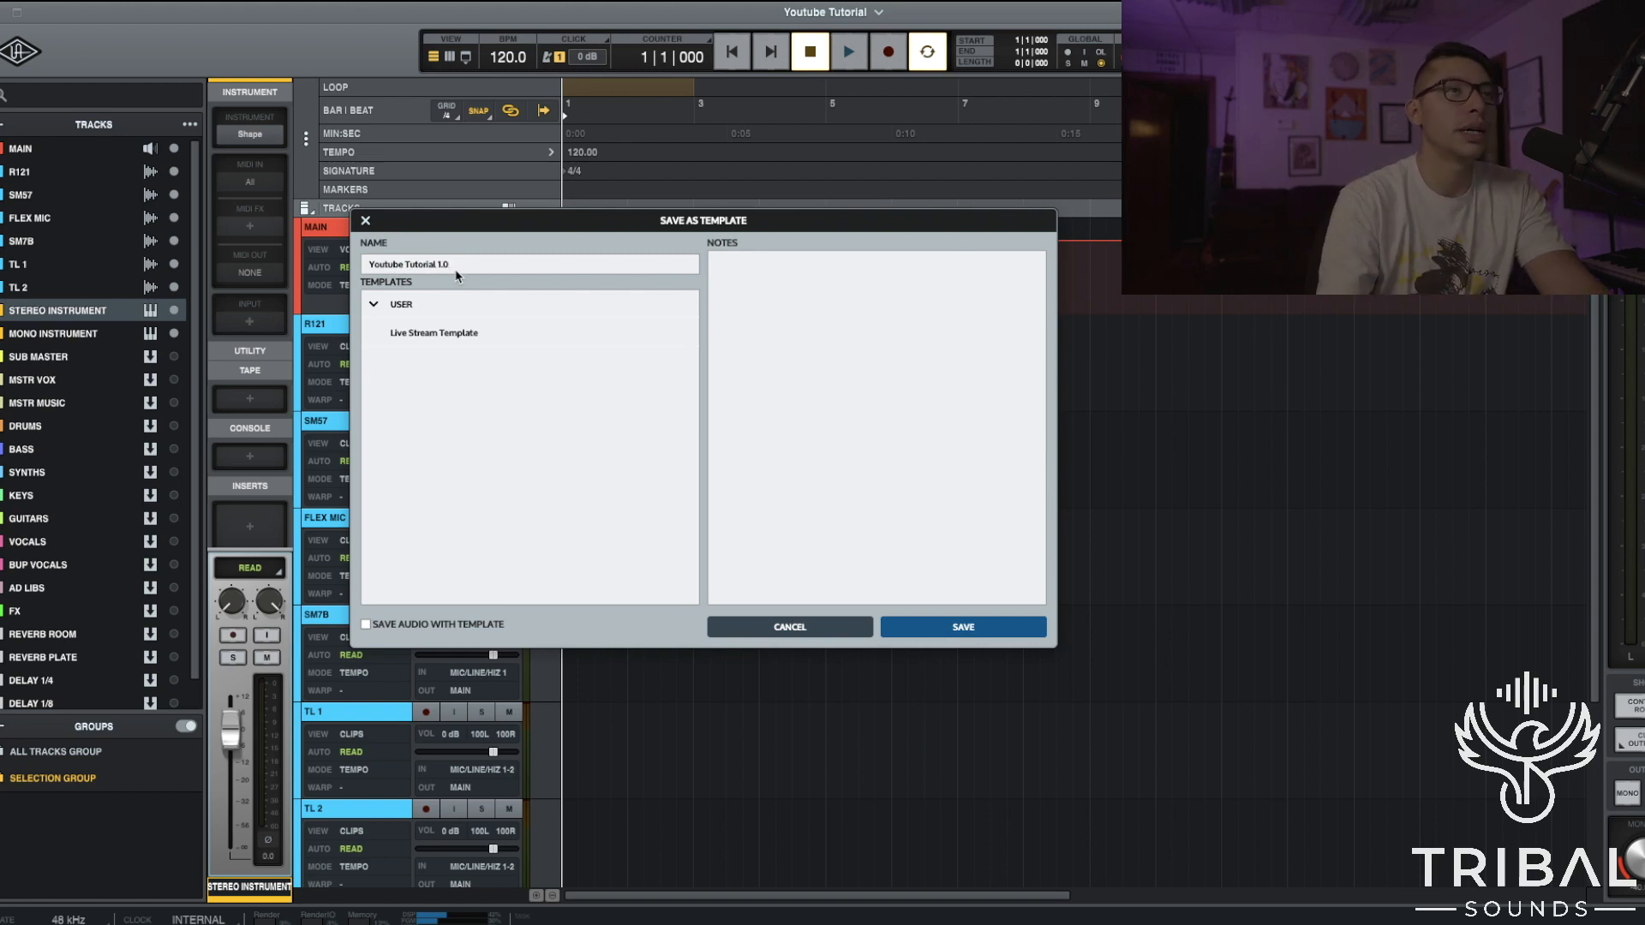
Add the template note "CREATED BUS ROUTING TO MASTER FADER, CREATED MICROPHONE CHANNELS AND INSTRUMENT CHANNEL (MONO AND STEREO)" and save the template.
left_click(760, 289)
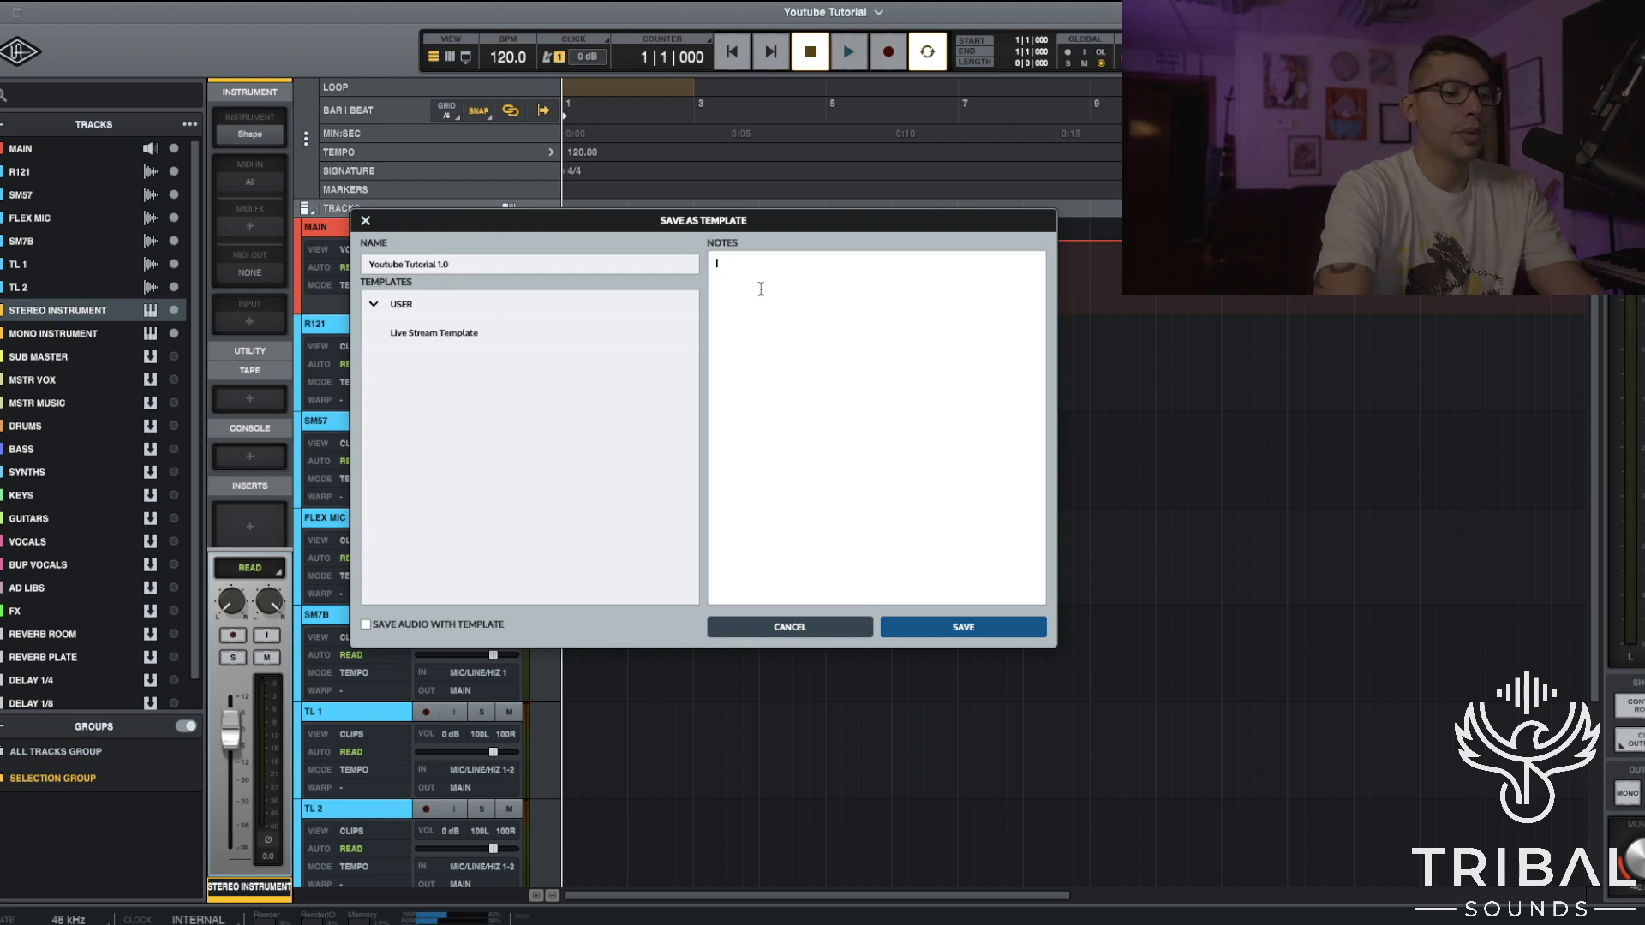
type("CREATED")
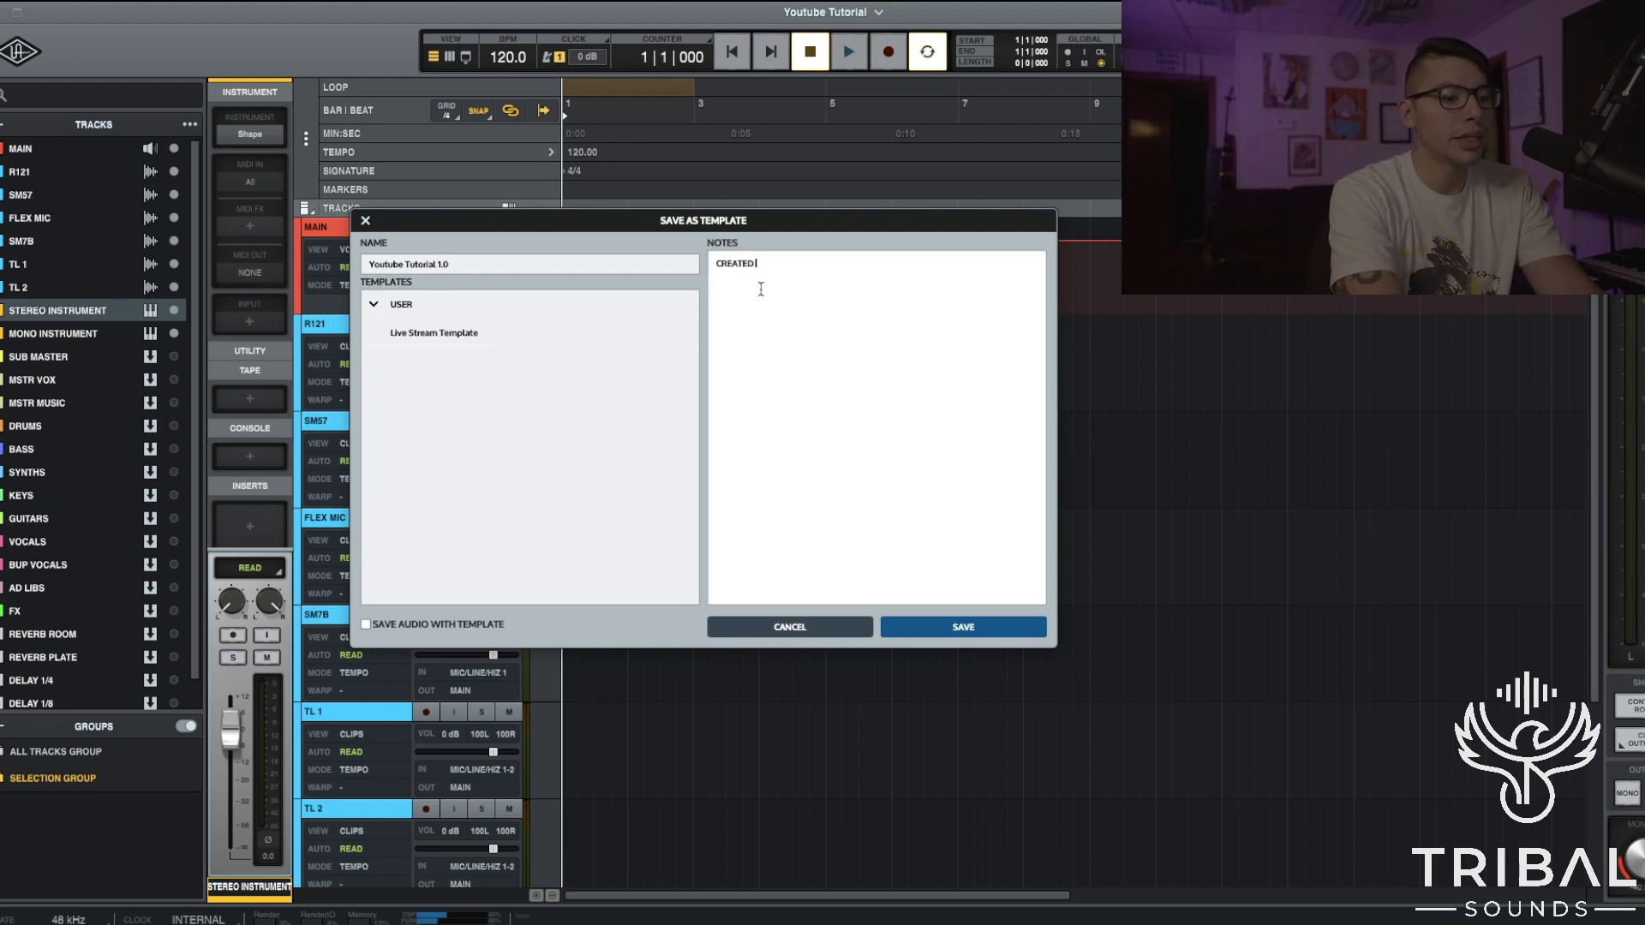
type(" BUS ROUTING TO MASTER FADER, CREATED MICROP")
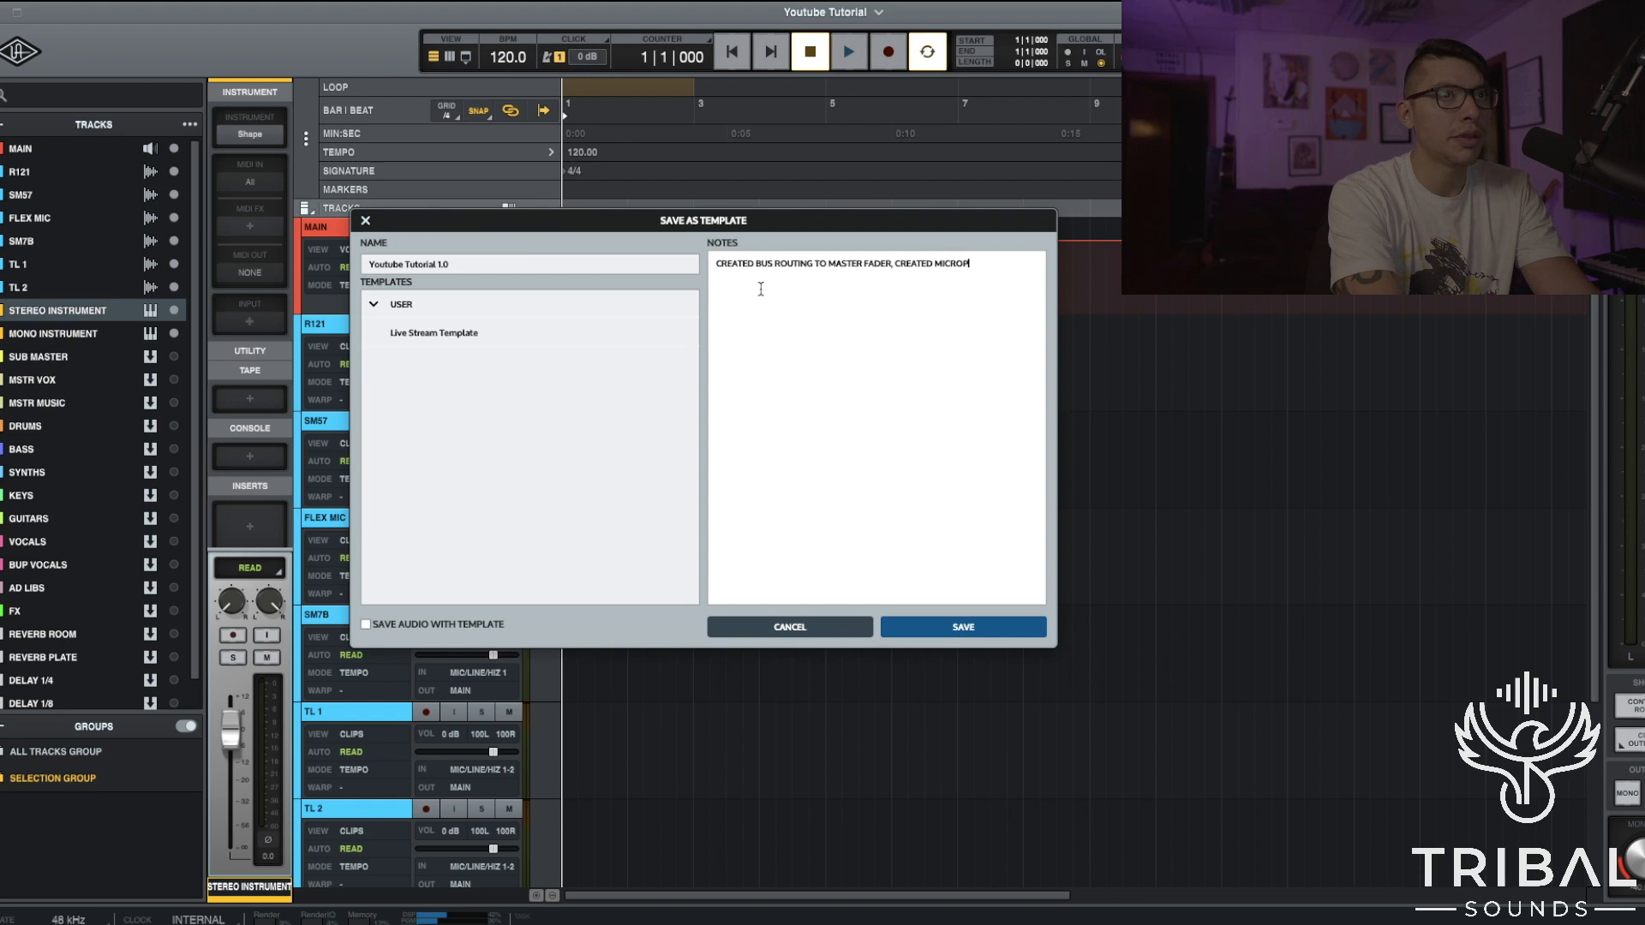
type("HONE CHANNELS AND INSTRUMENT CHANNEL")
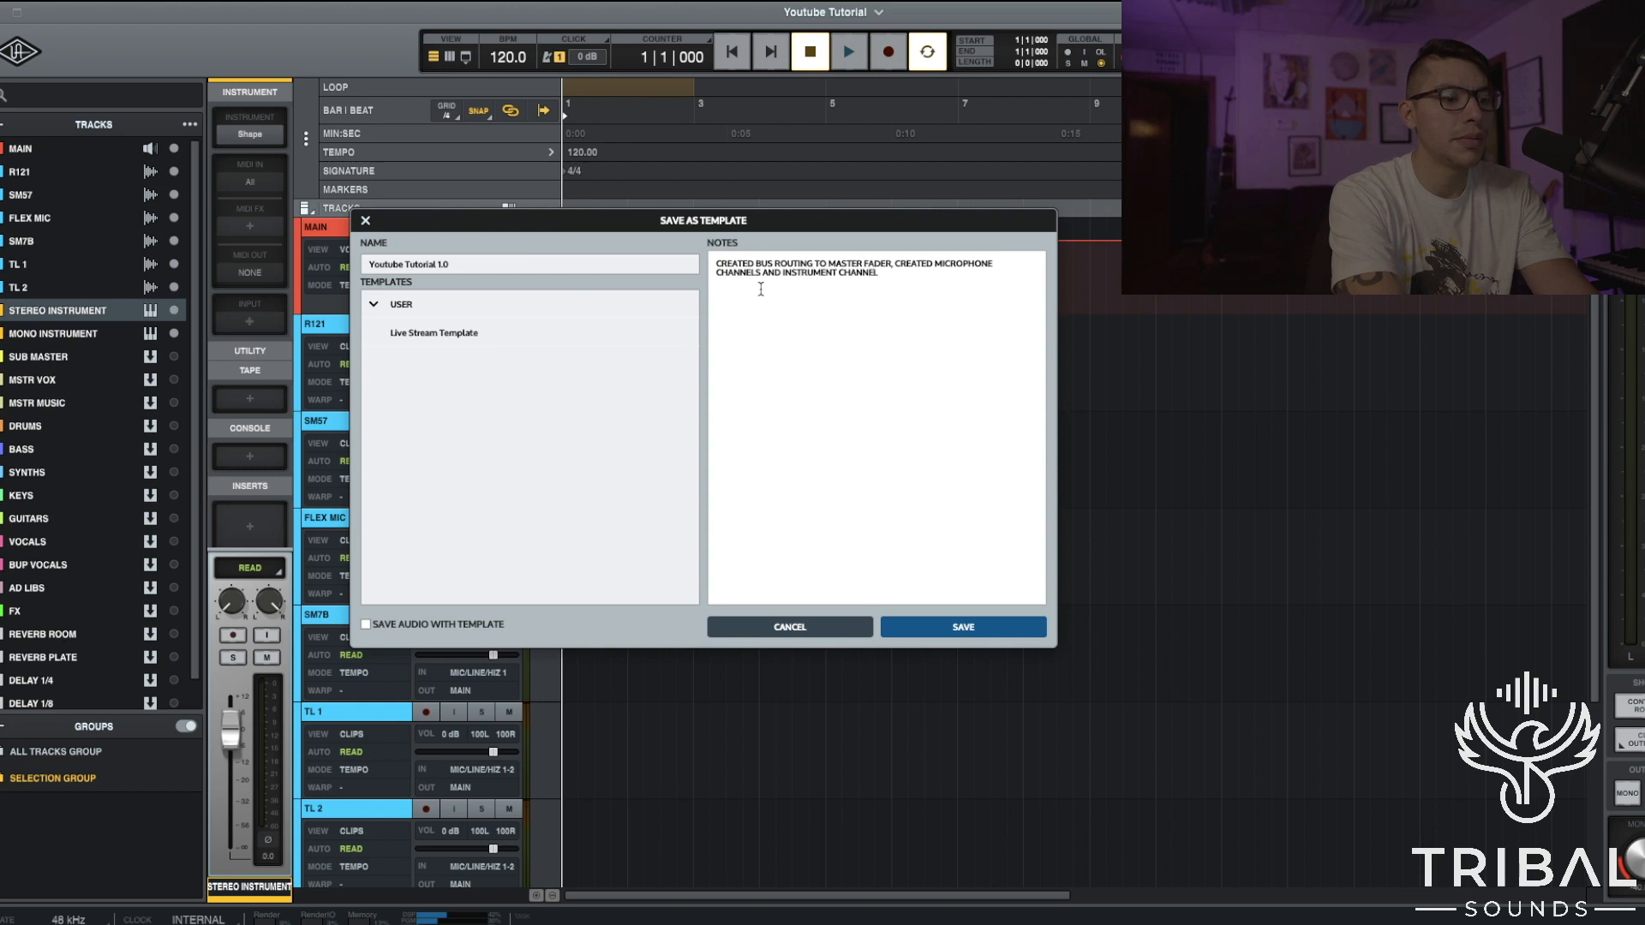
type(" (MONO AND STEREO)")
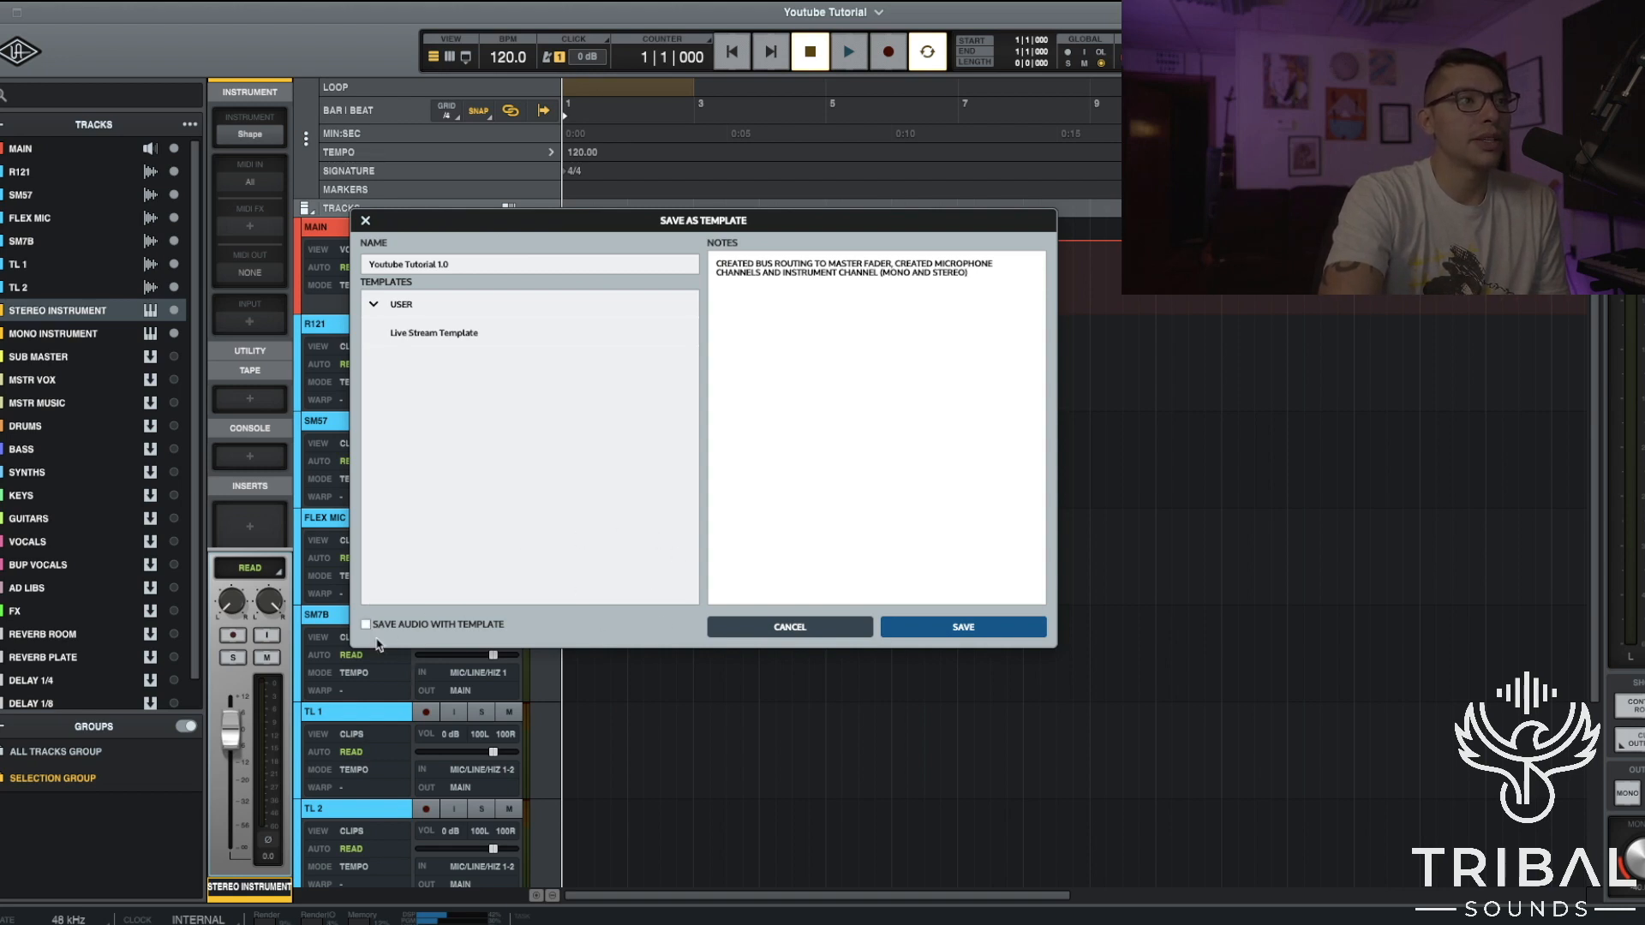
left_click(937, 629)
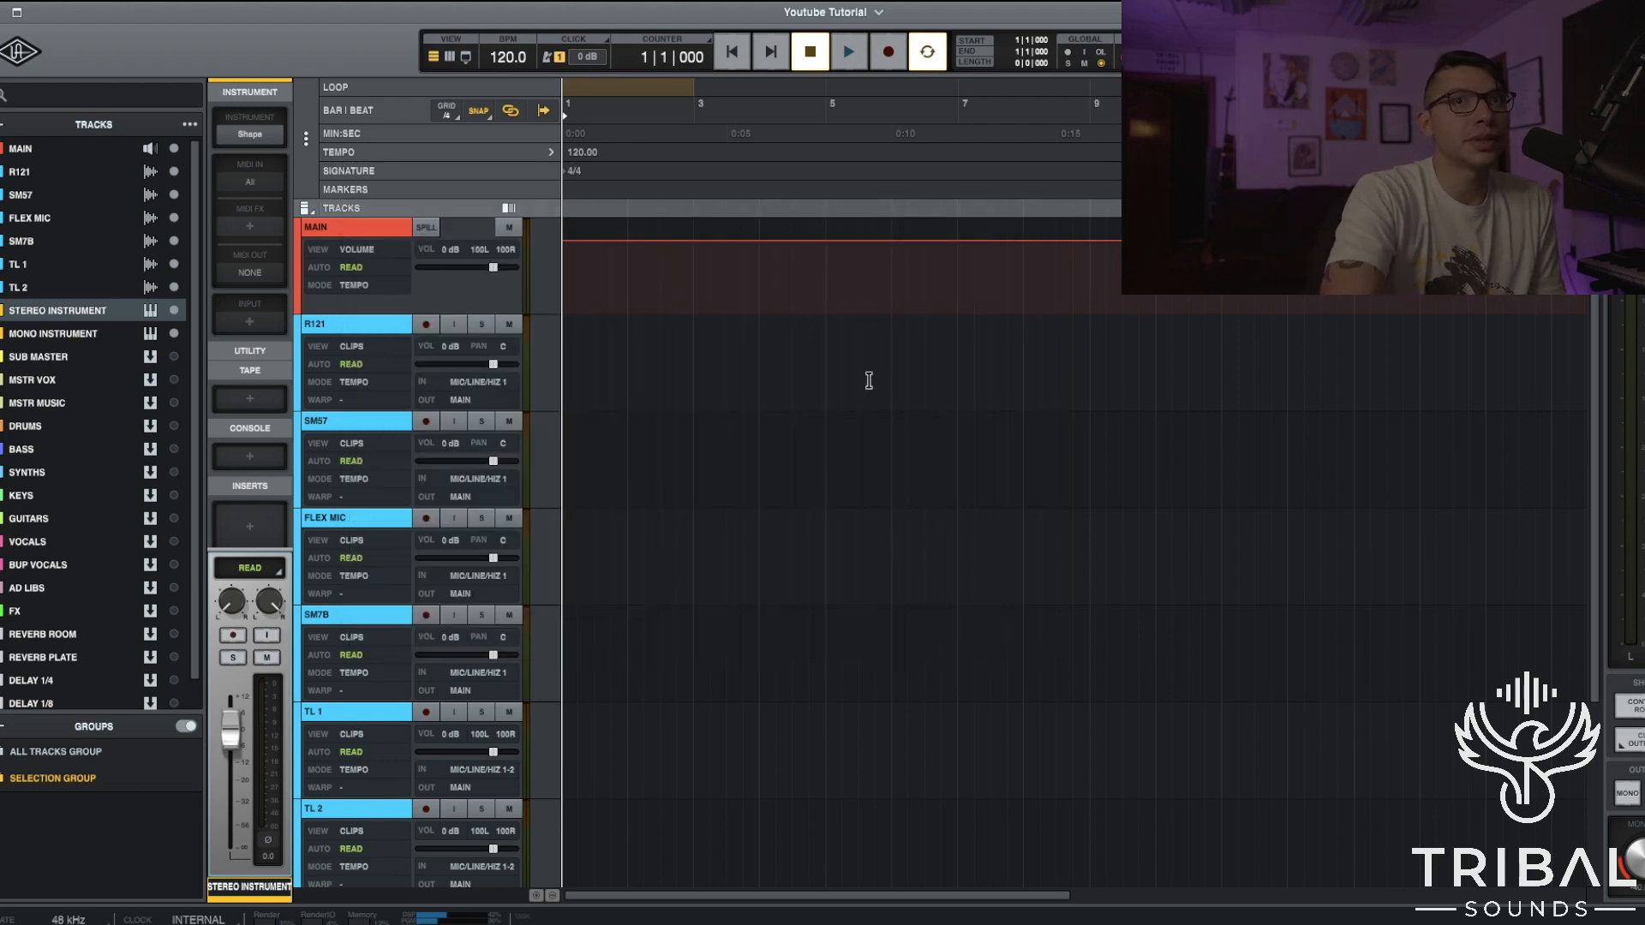
Choose the Youtube Tutorial 1.0 template as the starting point for a new session, and clear that template choice again.
left_click(19, 54)
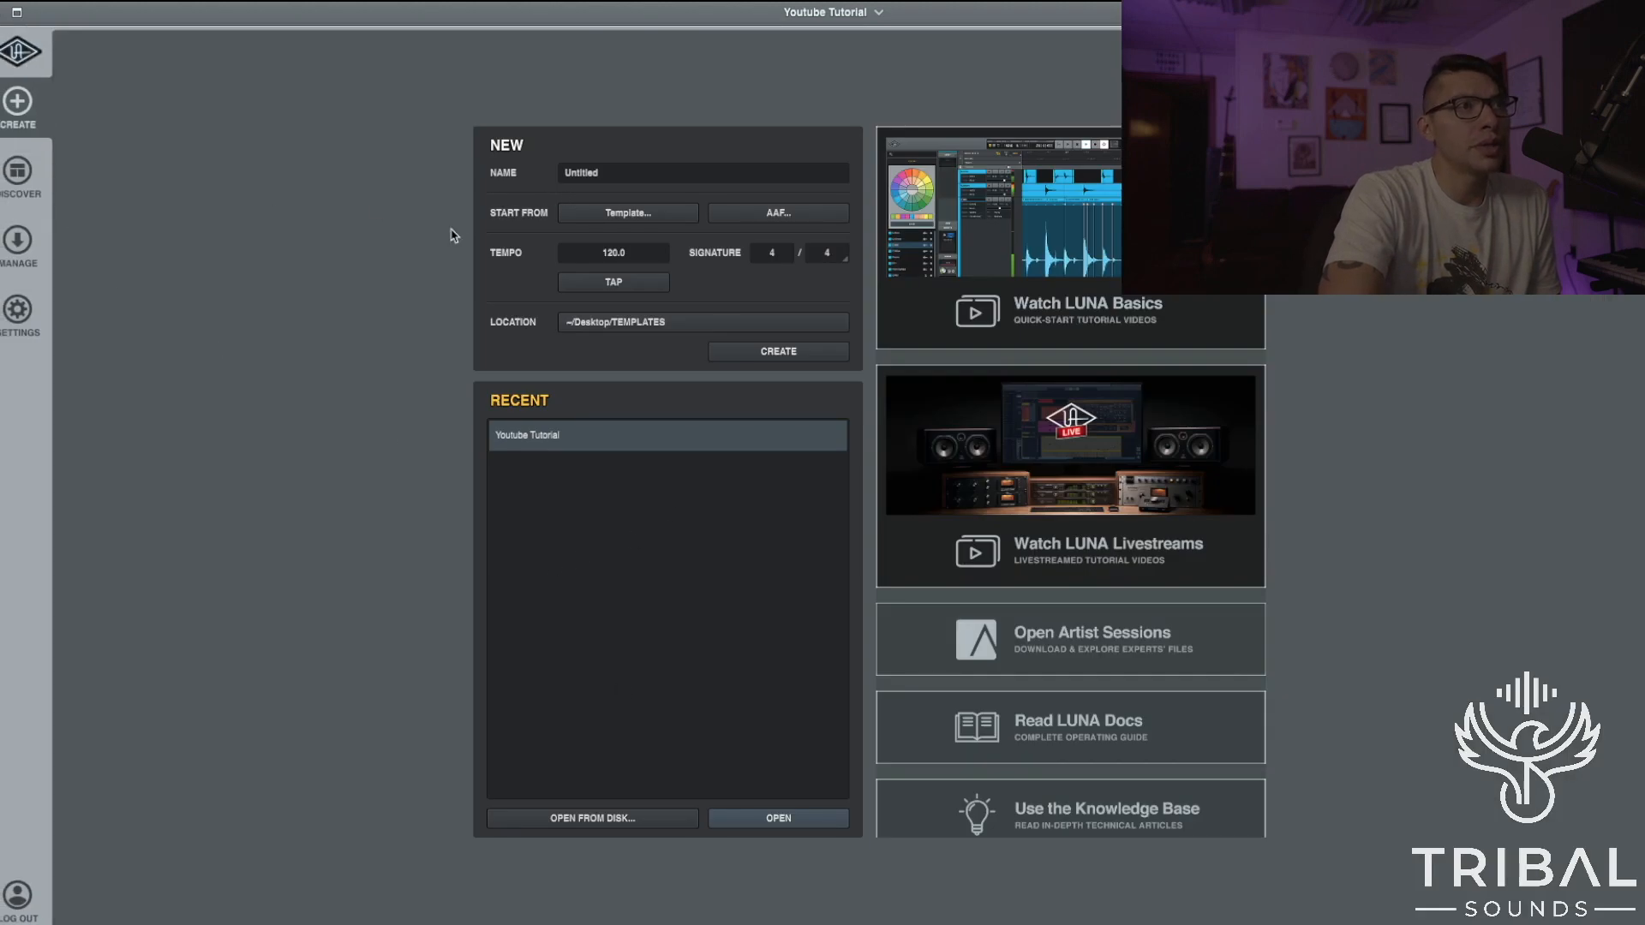
left_click(597, 216)
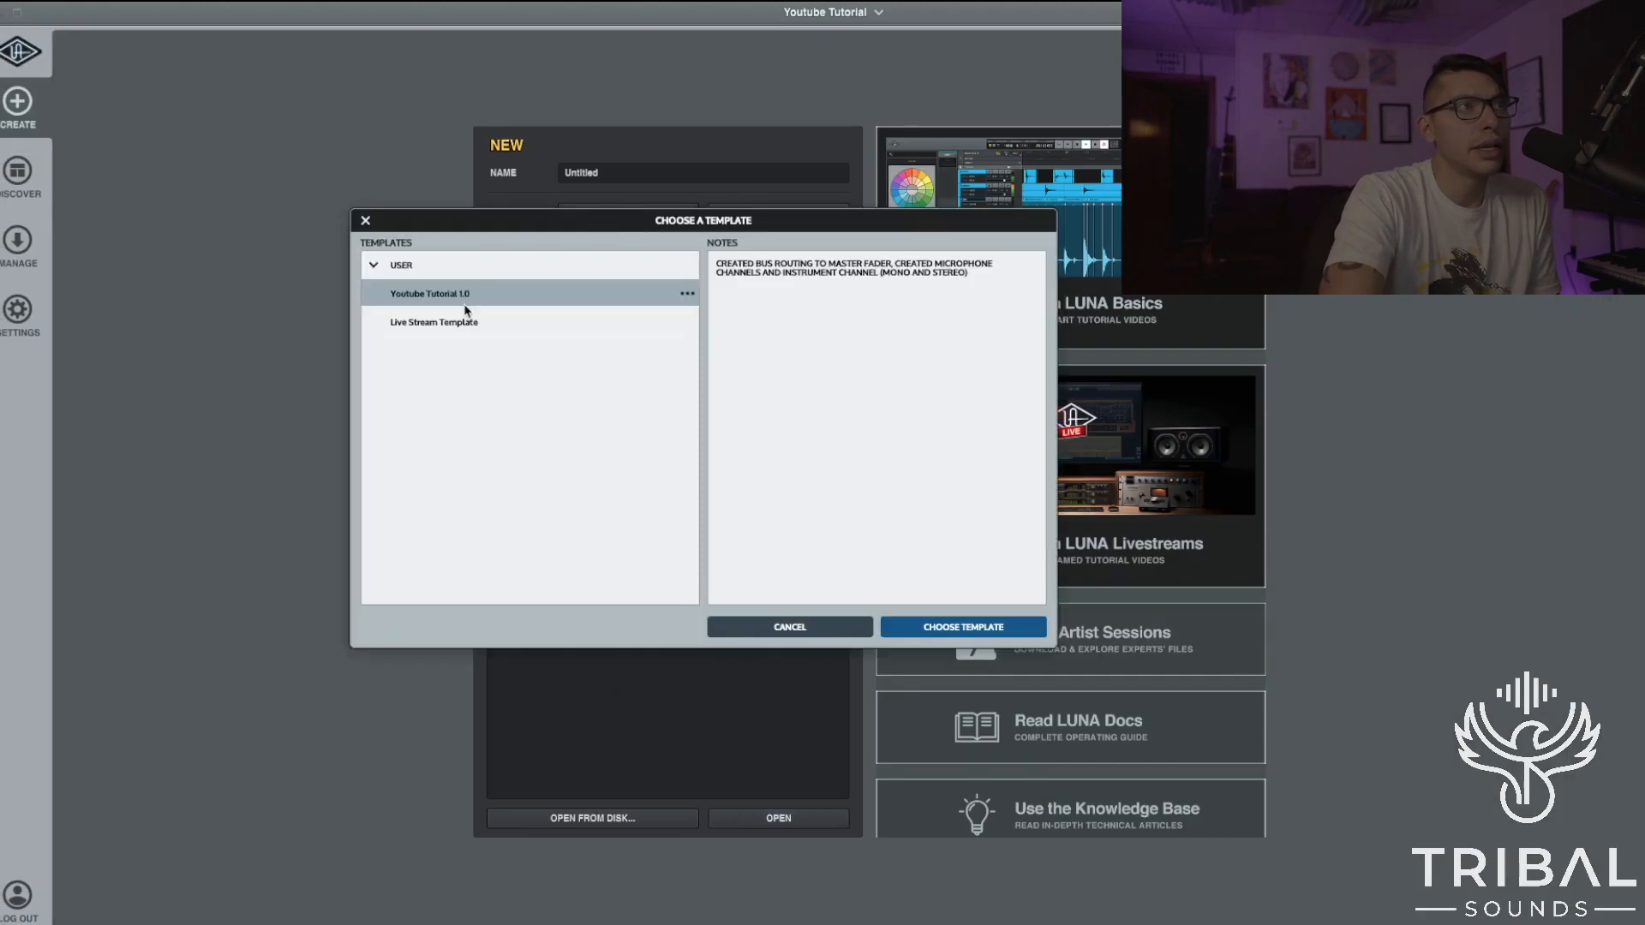
double_click(467, 297)
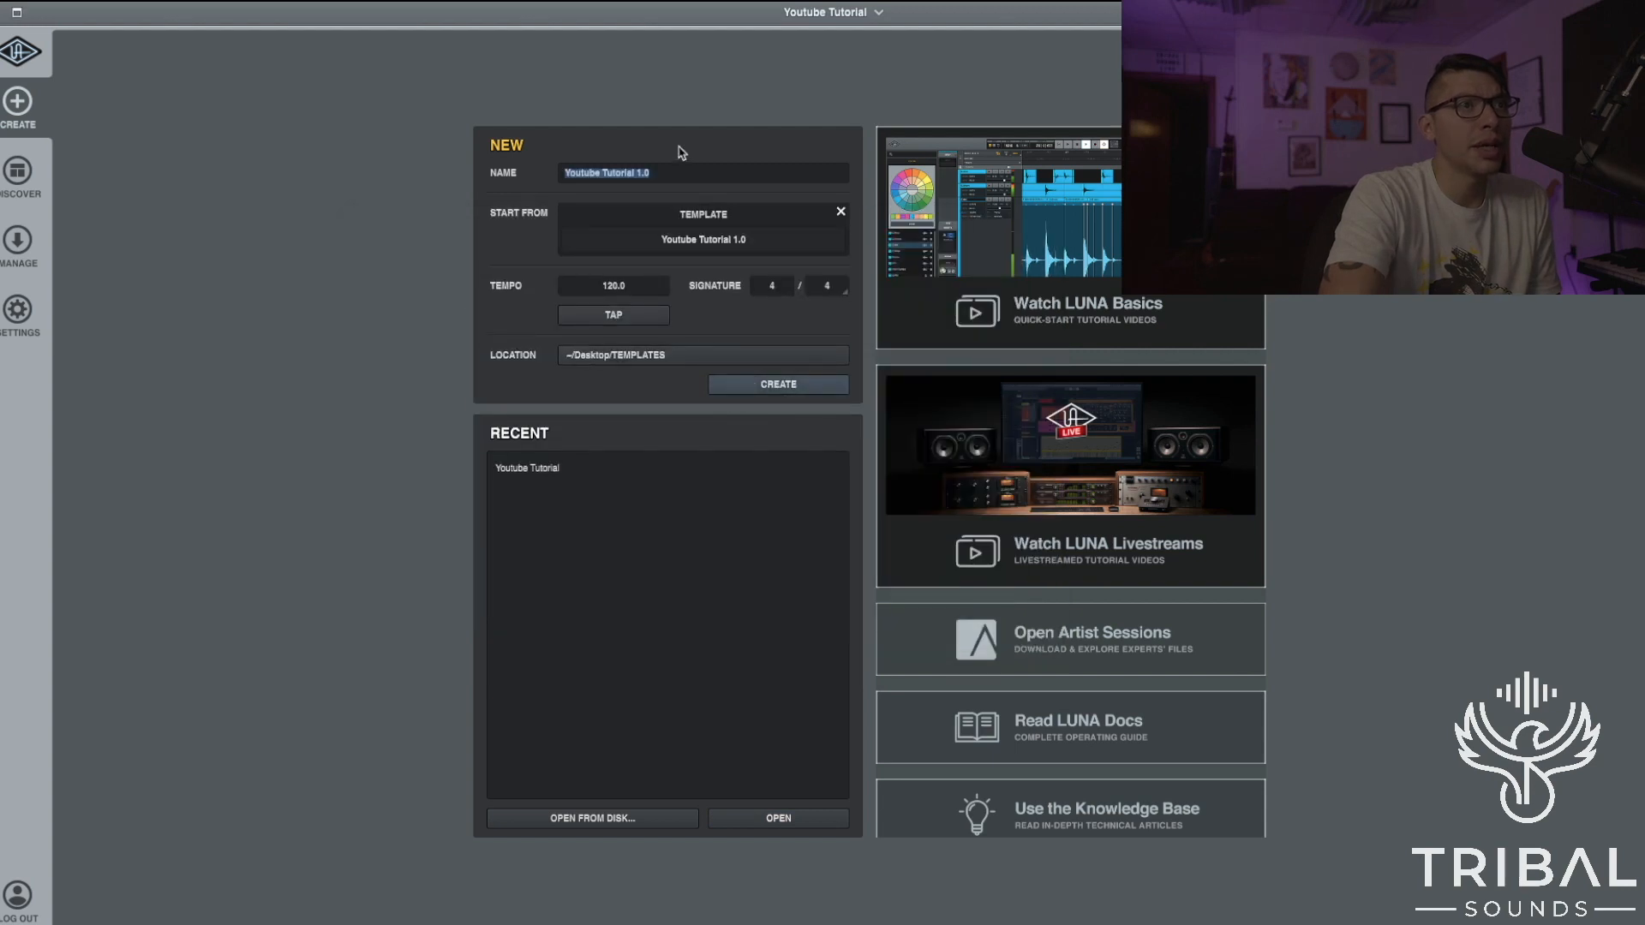
left_click(840, 212)
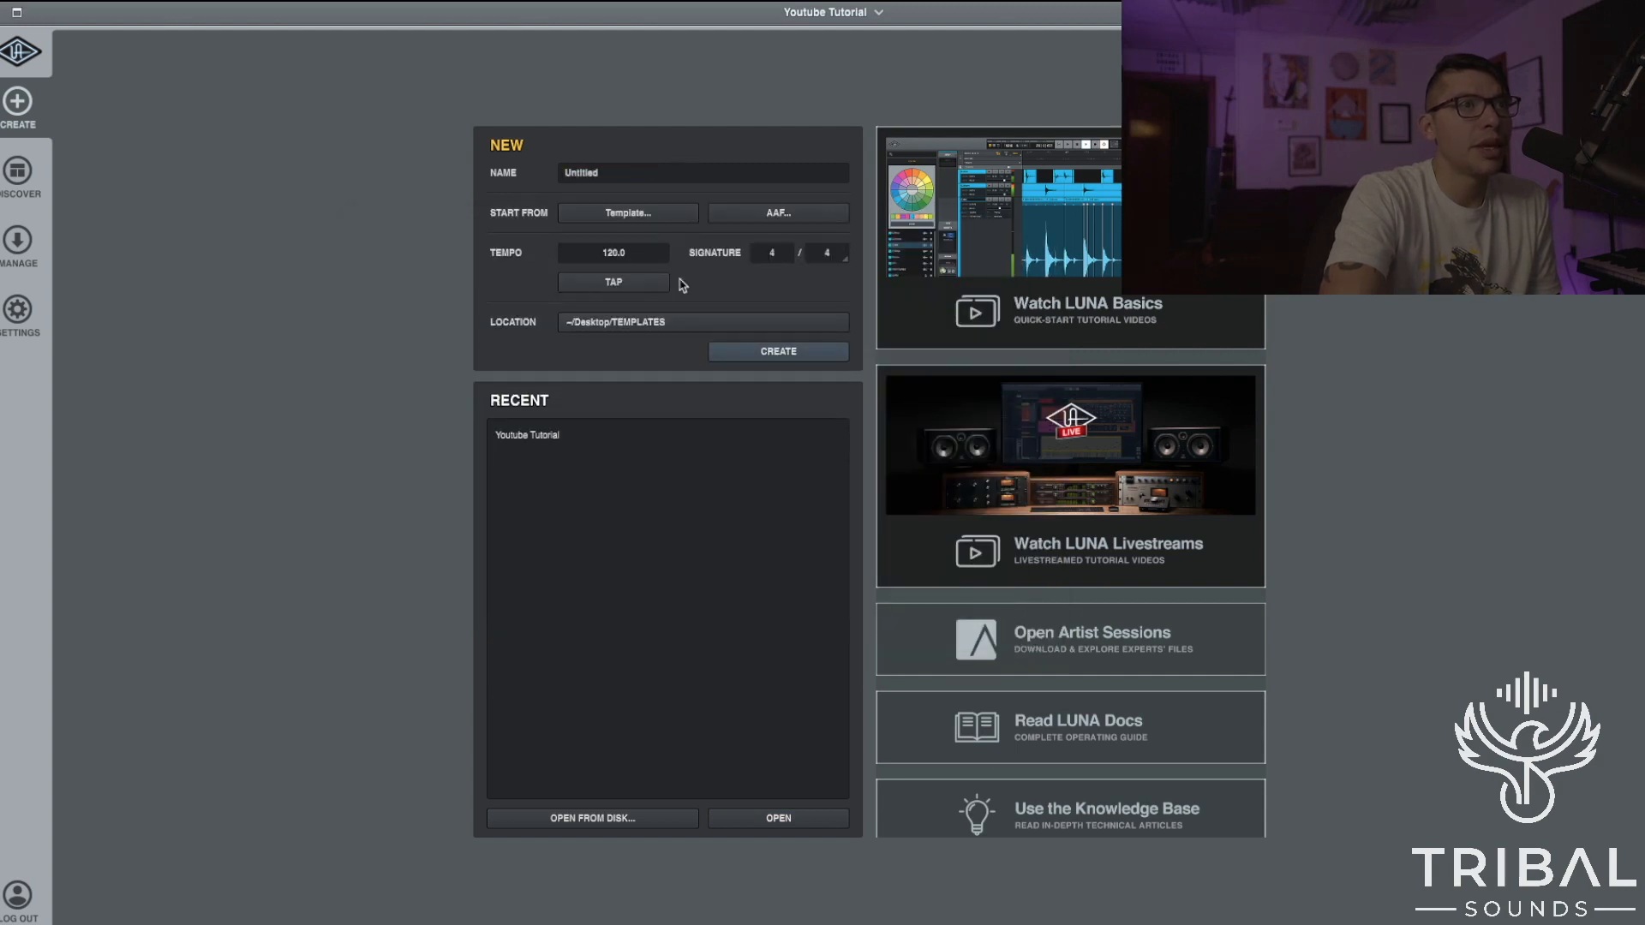